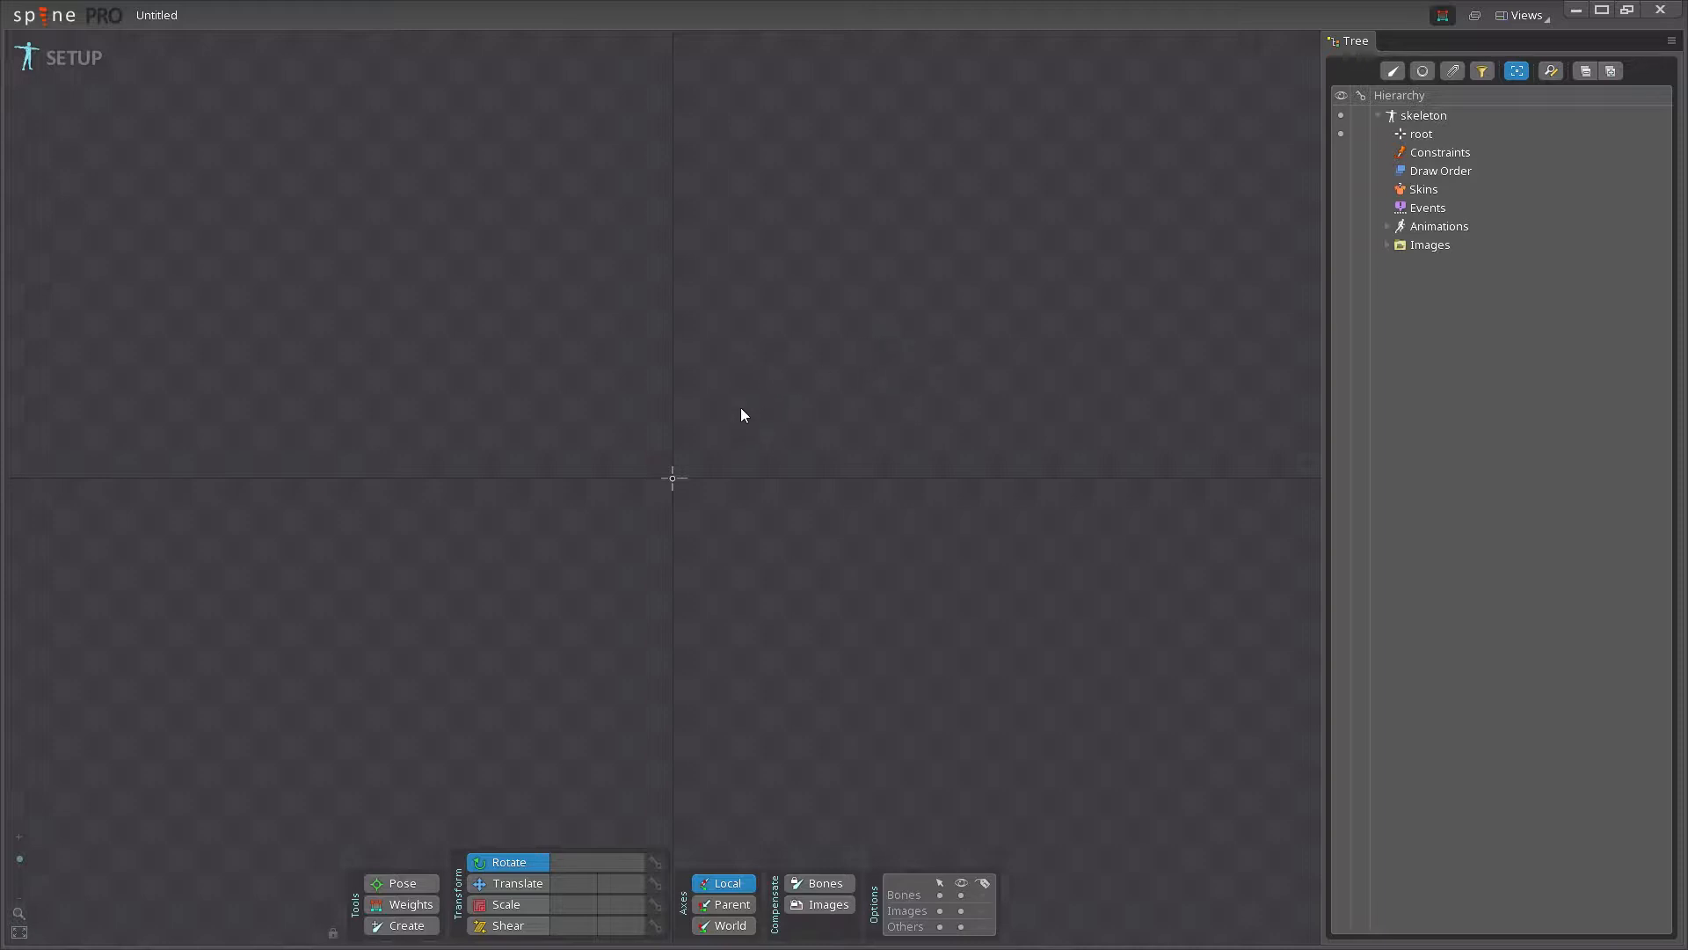
Create a horizontal bone about 517 units long, centred above the root, and rename it tentacleControl
{"action": "left_click", "coordinate": [401, 925]}
{"action": "left_click_drag", "start_coordinate": [446, 398], "coordinate": [901, 397]}
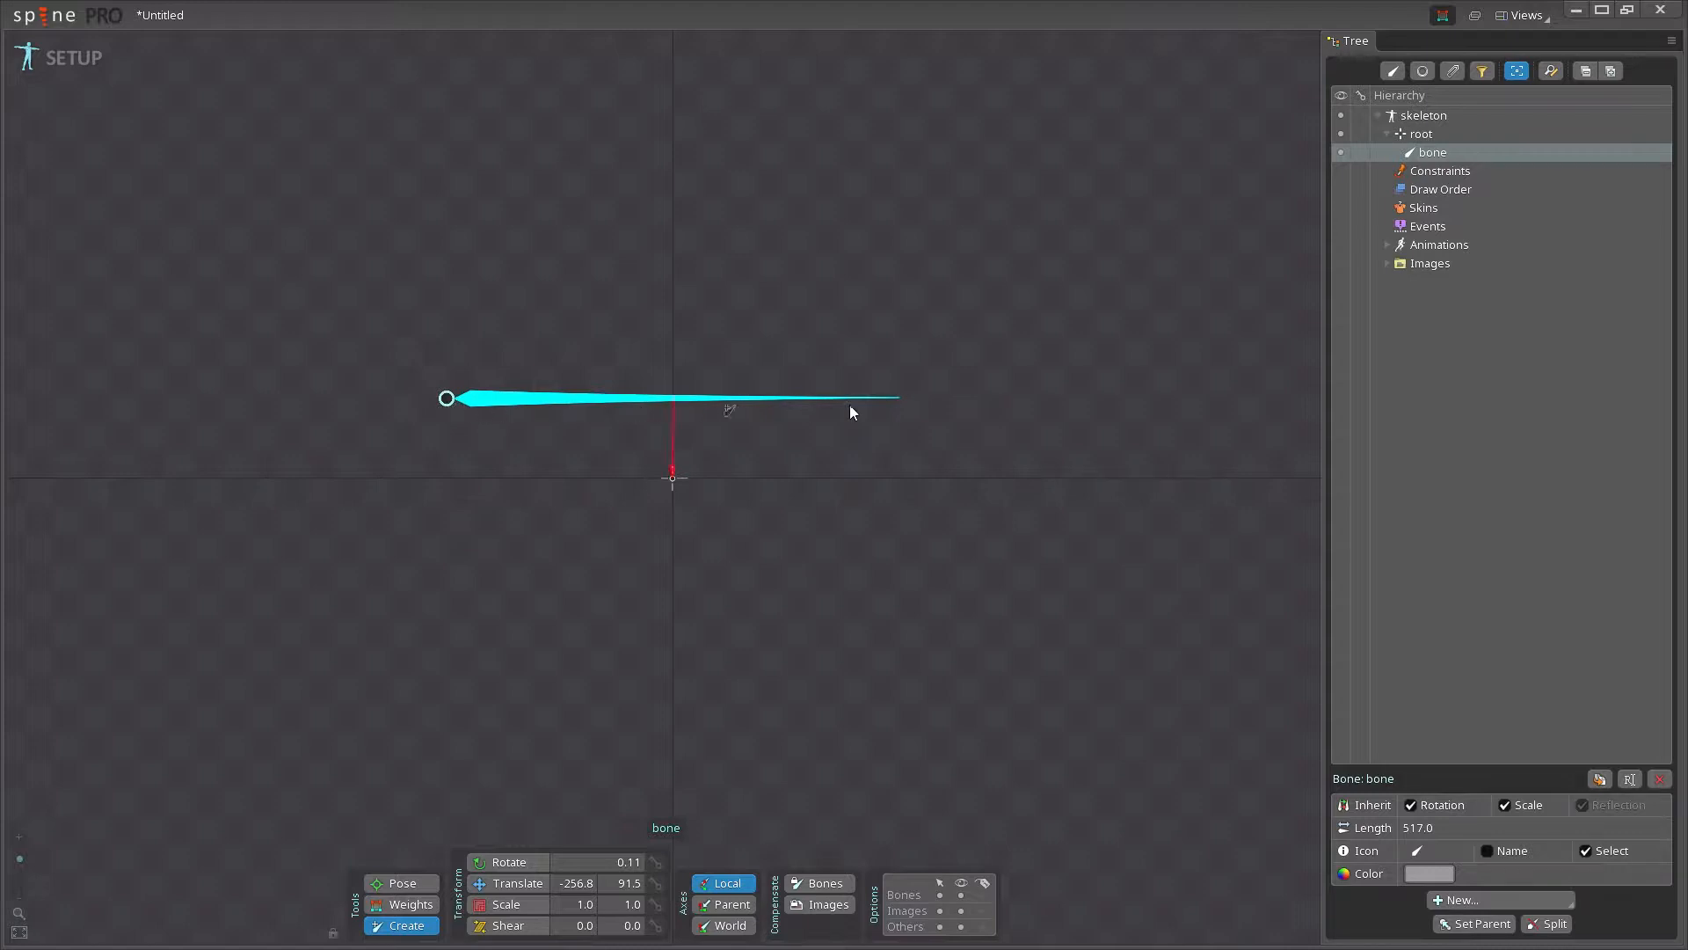
{"action": "double_click", "coordinate": [1433, 153]}
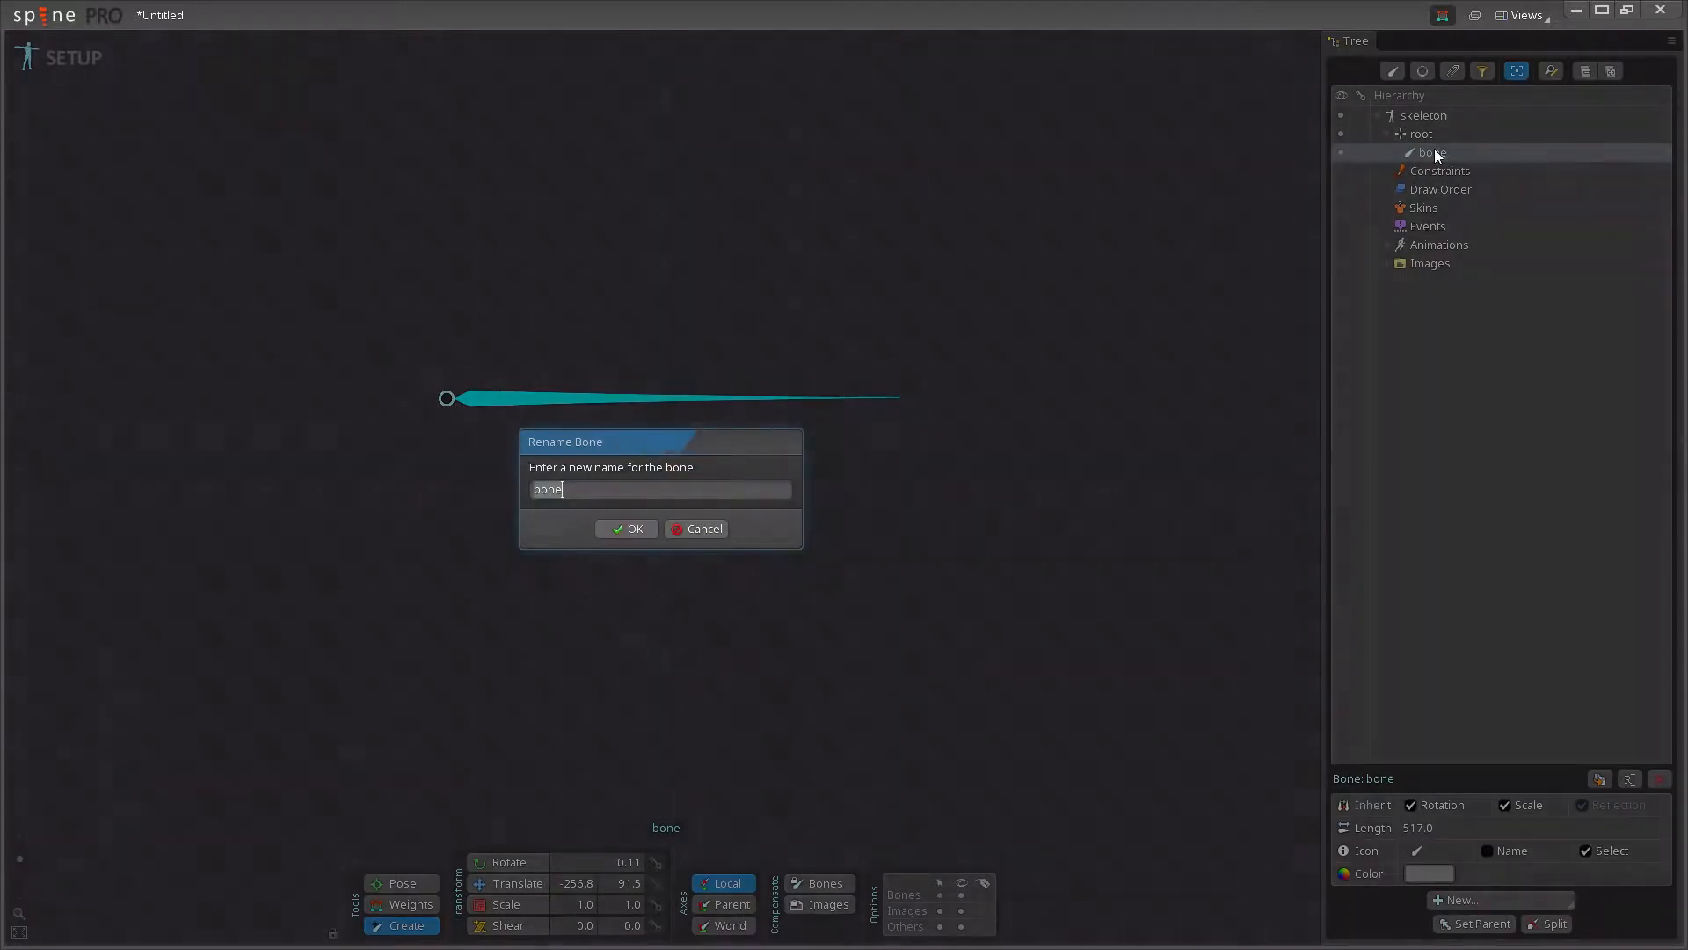
{"action": "type", "text": "tentacle"}
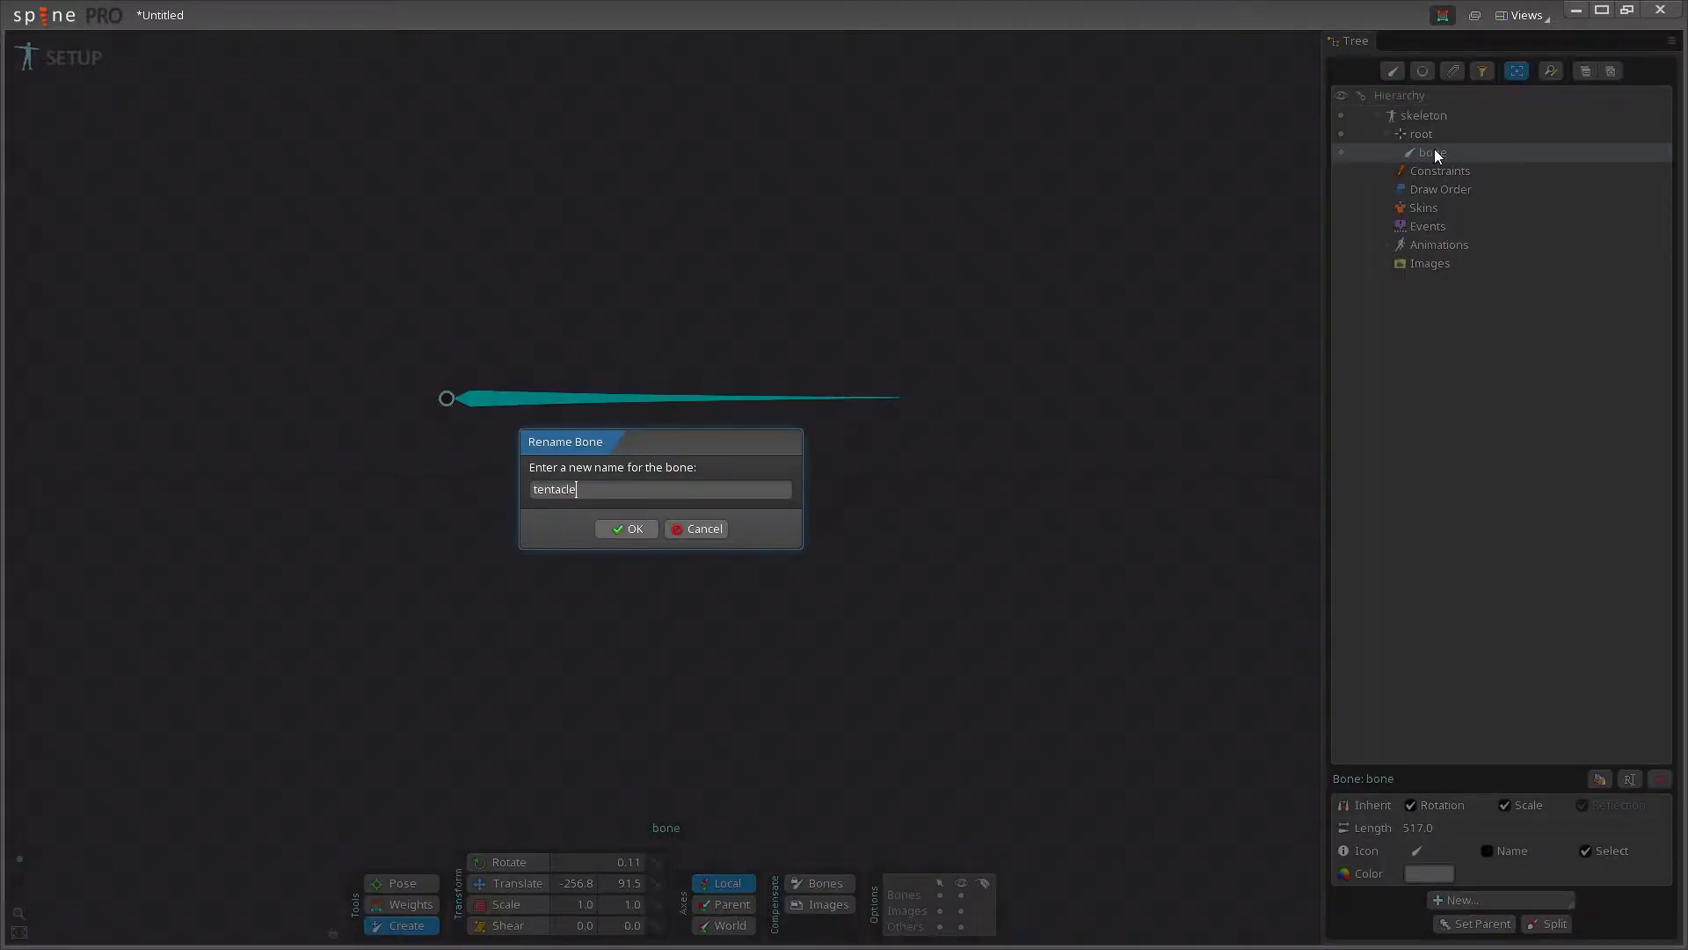
{"action": "type", "text": "Control"}
{"action": "key", "text": "Return"}
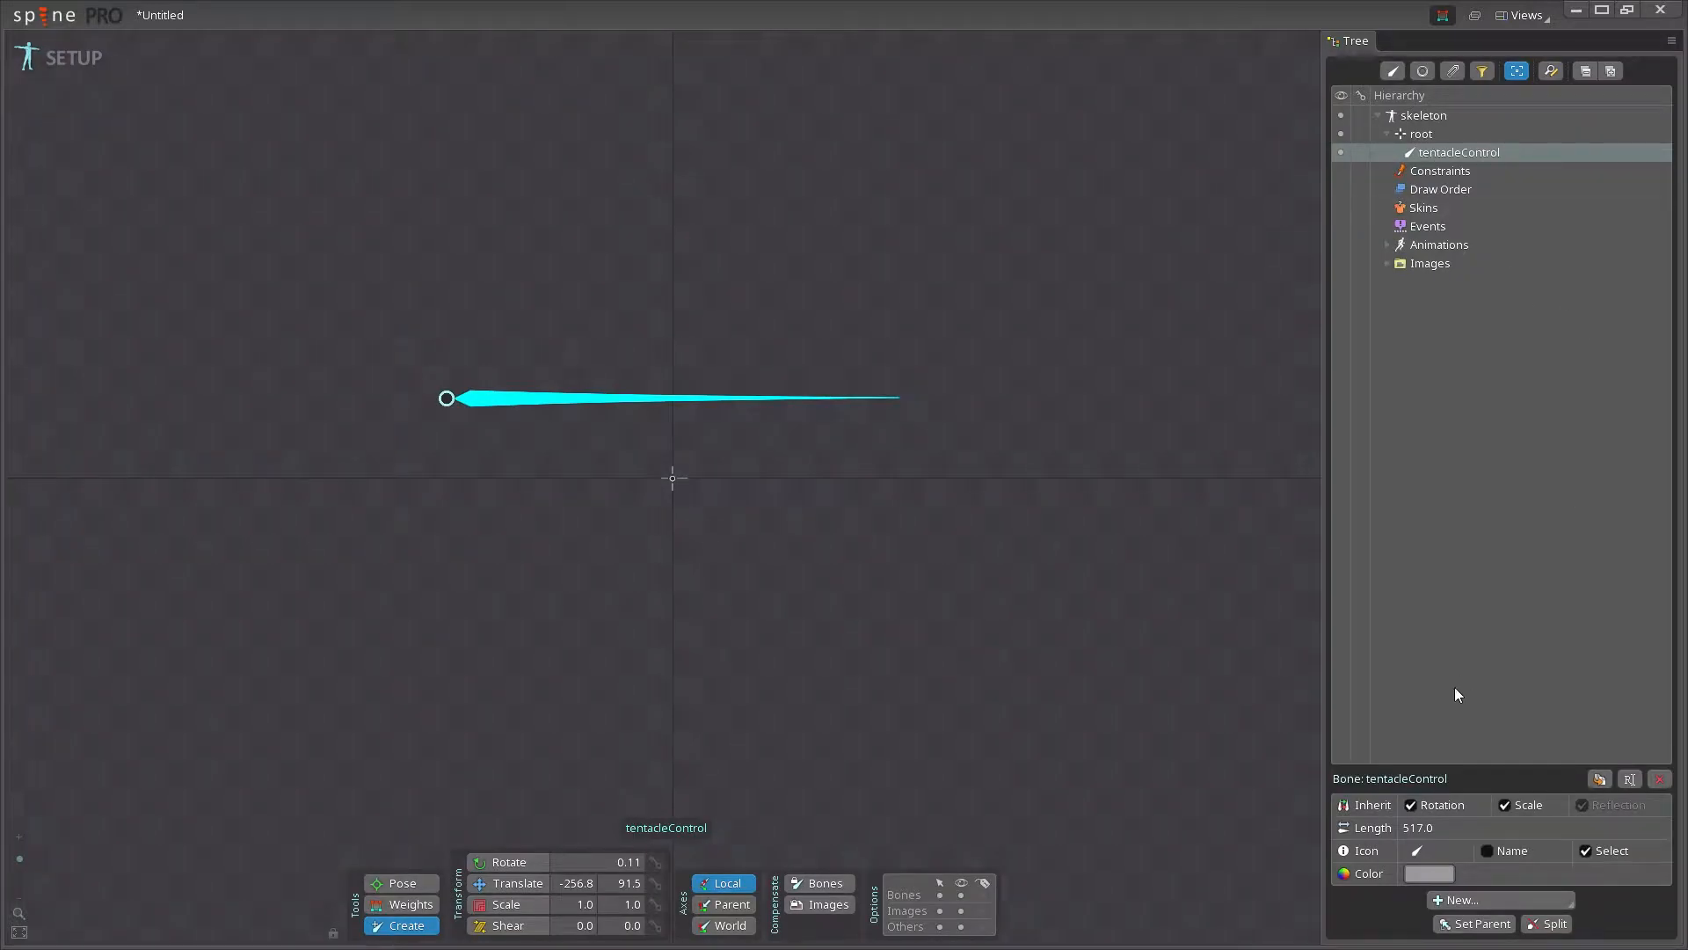
Split tentacleControl into 5 nested bones and select the first three in turn to review the chain
{"action": "left_click", "coordinate": [1549, 923]}
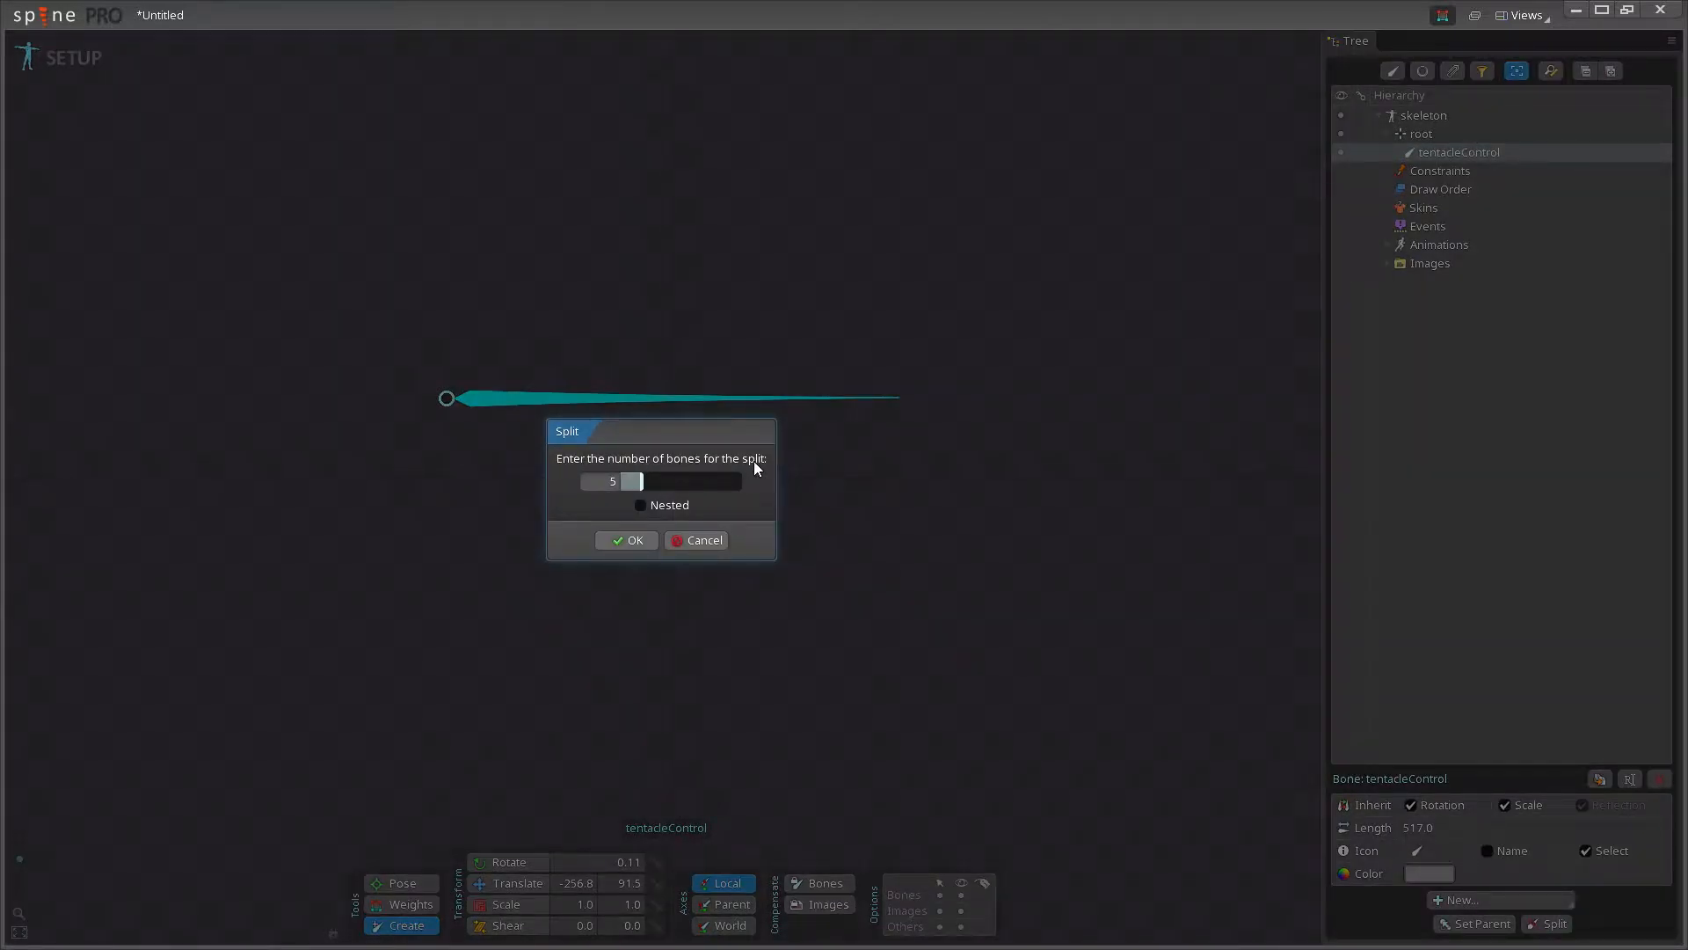
{"action": "left_click", "coordinate": [642, 506]}
{"action": "left_click", "coordinate": [640, 543]}
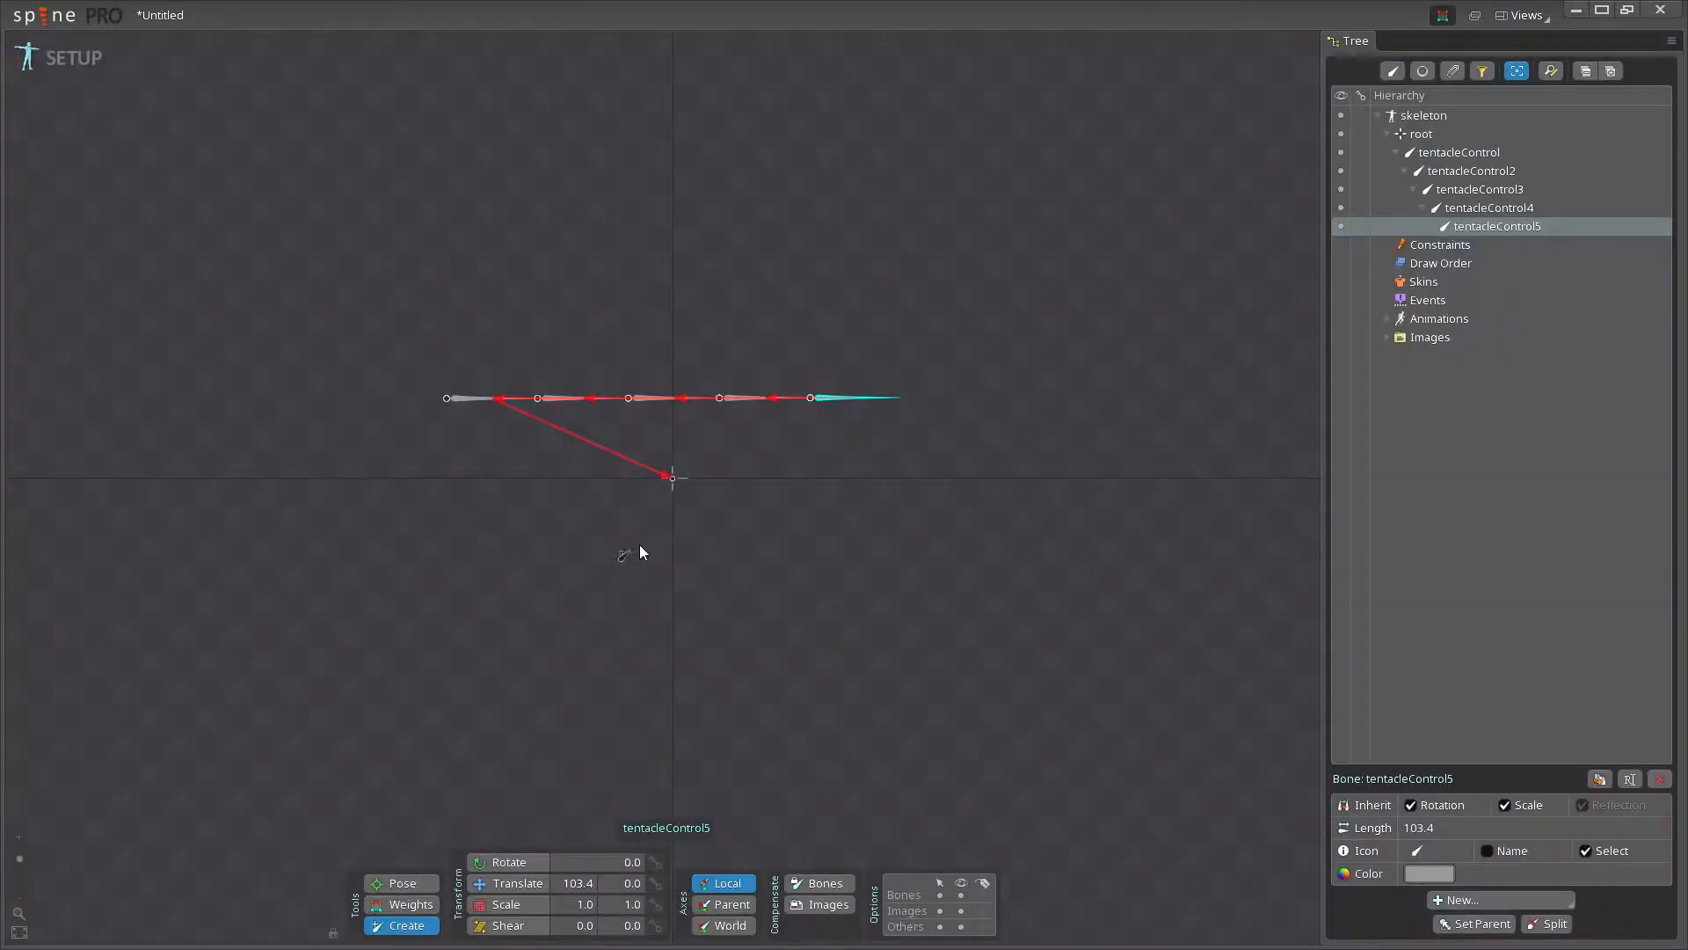
{"action": "left_click", "coordinate": [1442, 151]}
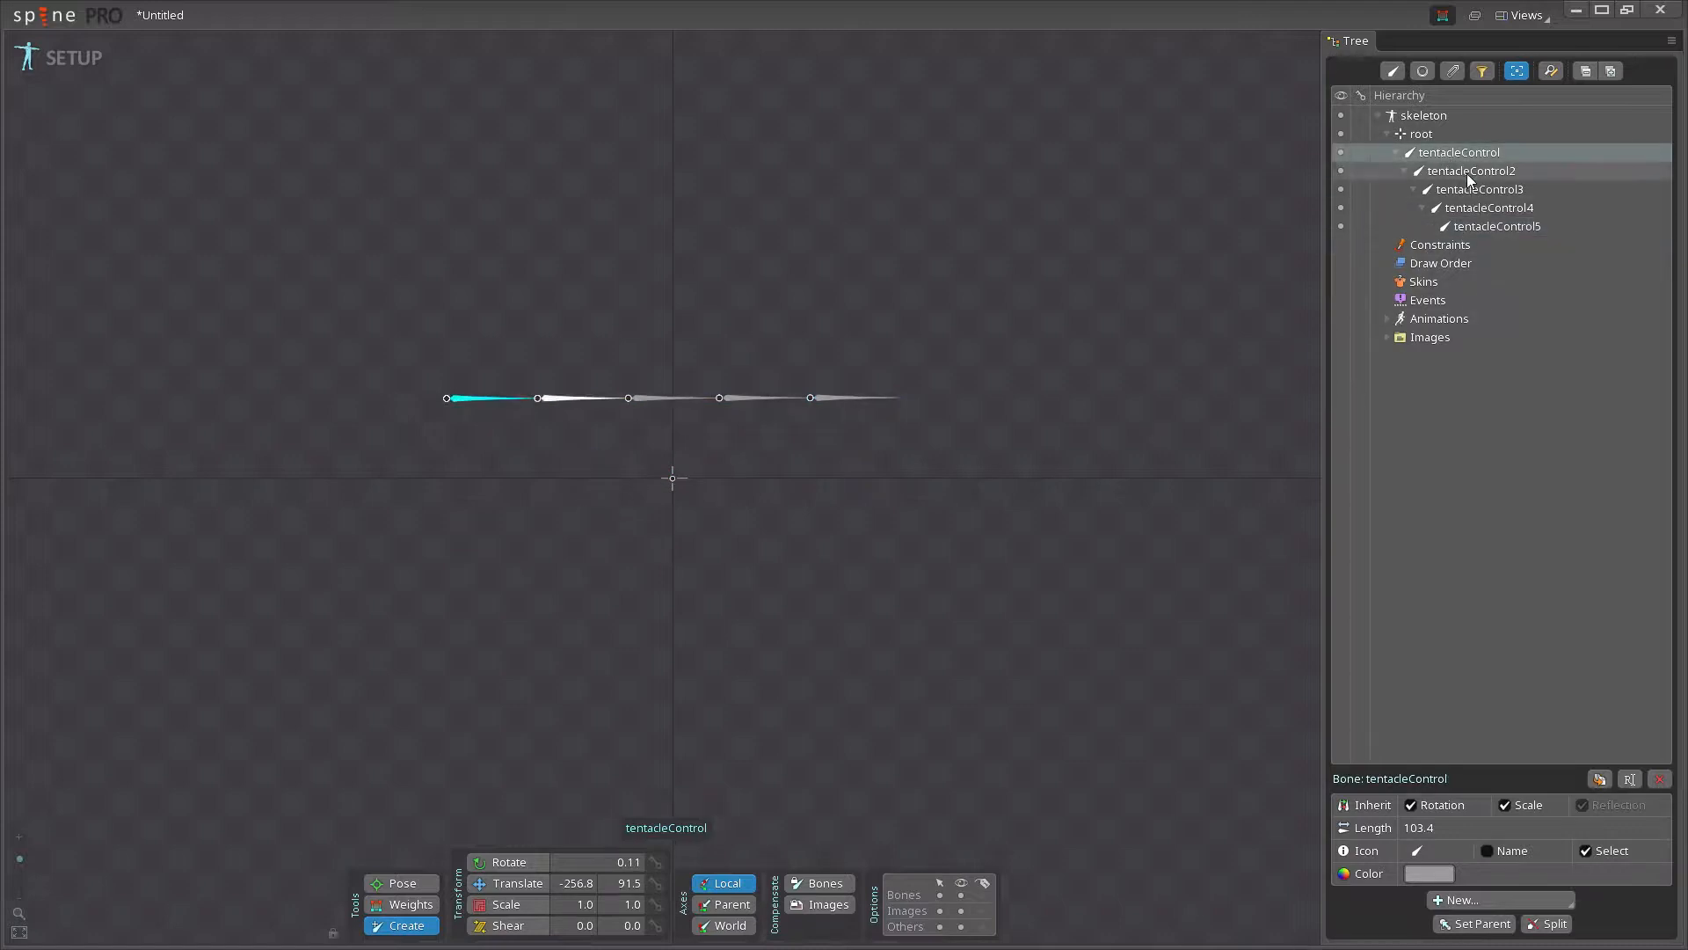
{"action": "left_click", "coordinate": [1467, 172]}
{"action": "left_click", "coordinate": [1492, 191]}
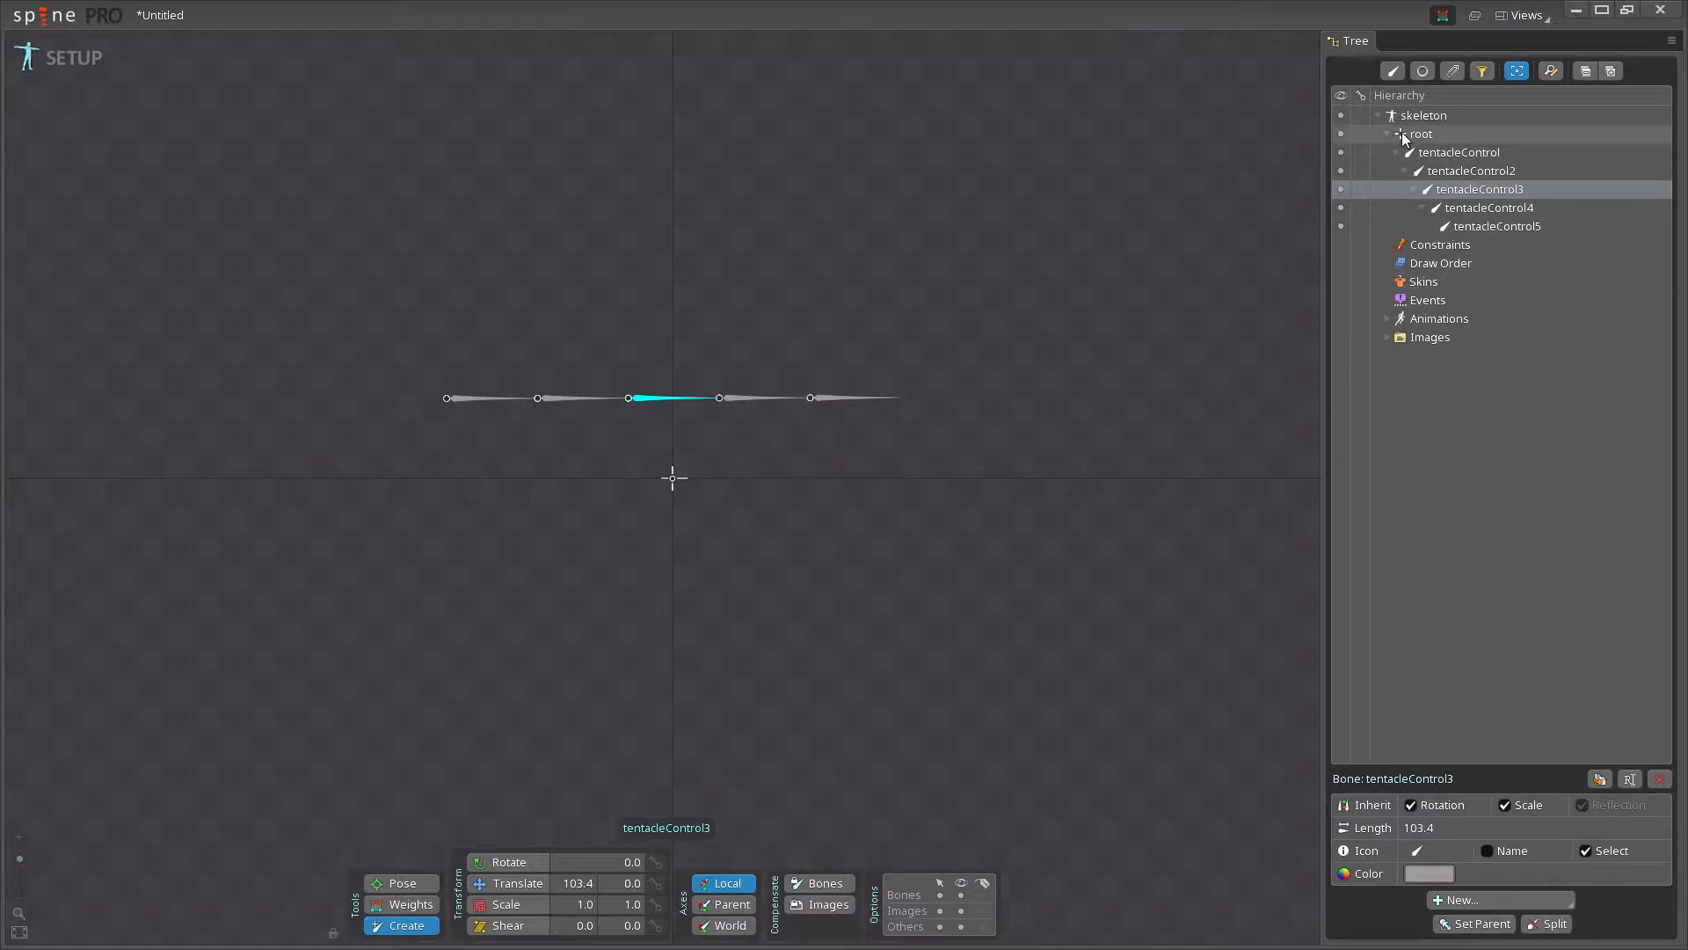
{"action": "scroll", "coordinate": [701, 339], "scroll_direction": "up", "scroll_amount": 1}
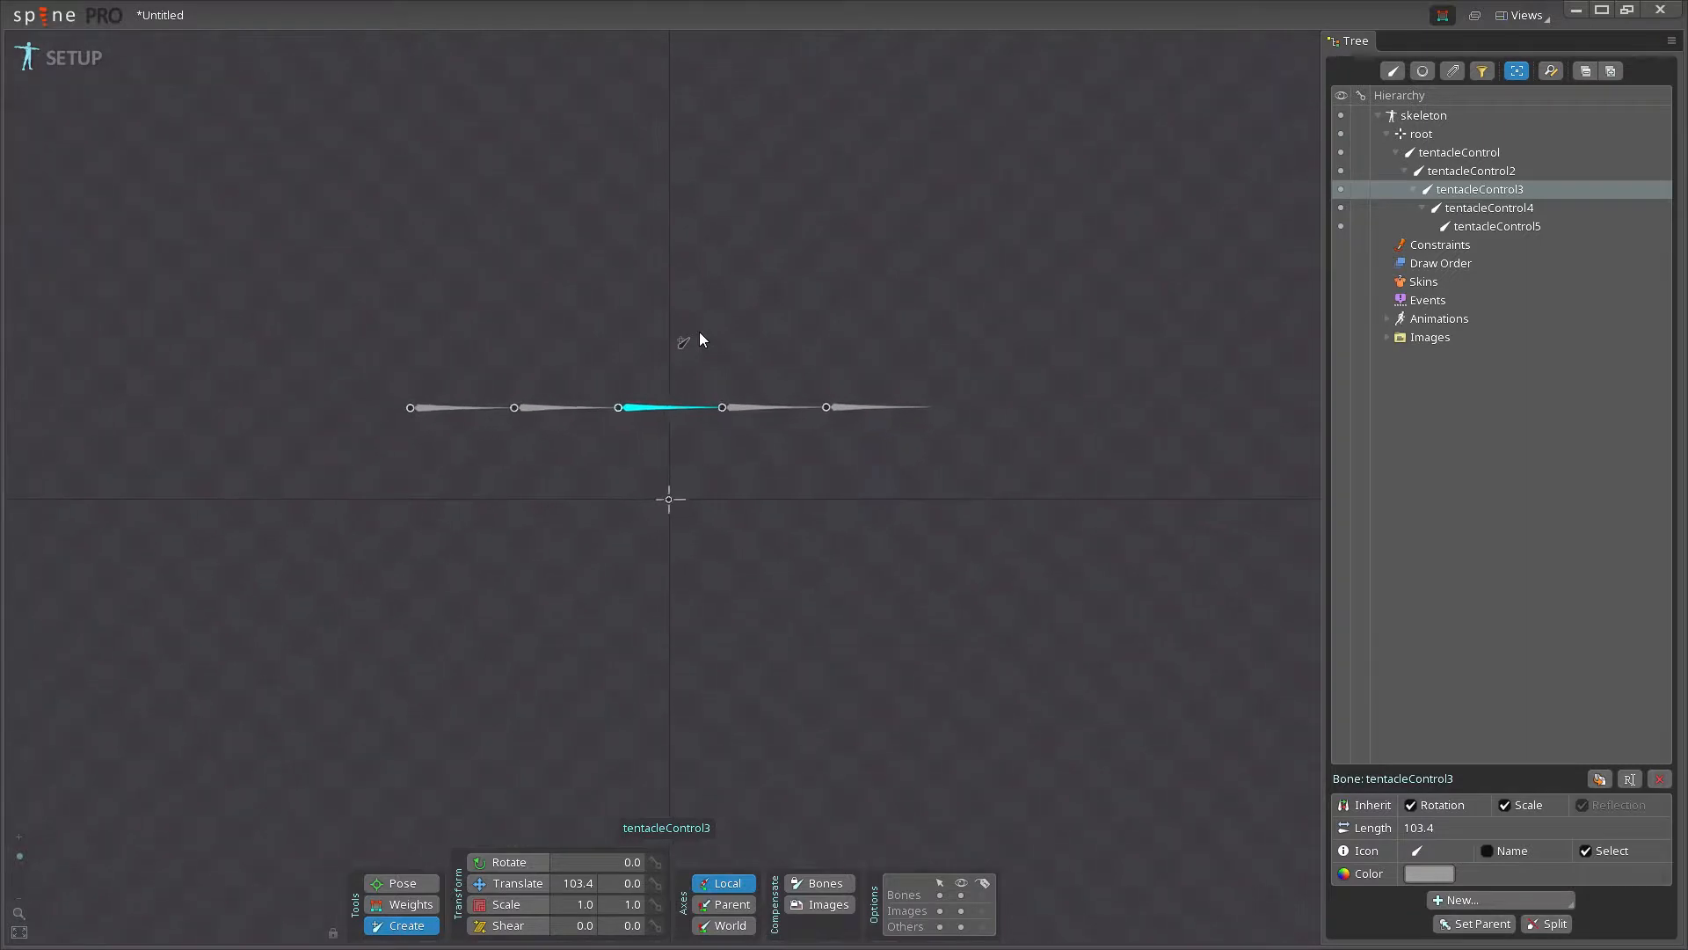
Activate the Rotate tool and select all five tentacle bones together
{"action": "key", "text": "Escape"}
{"action": "key", "text": "c"}
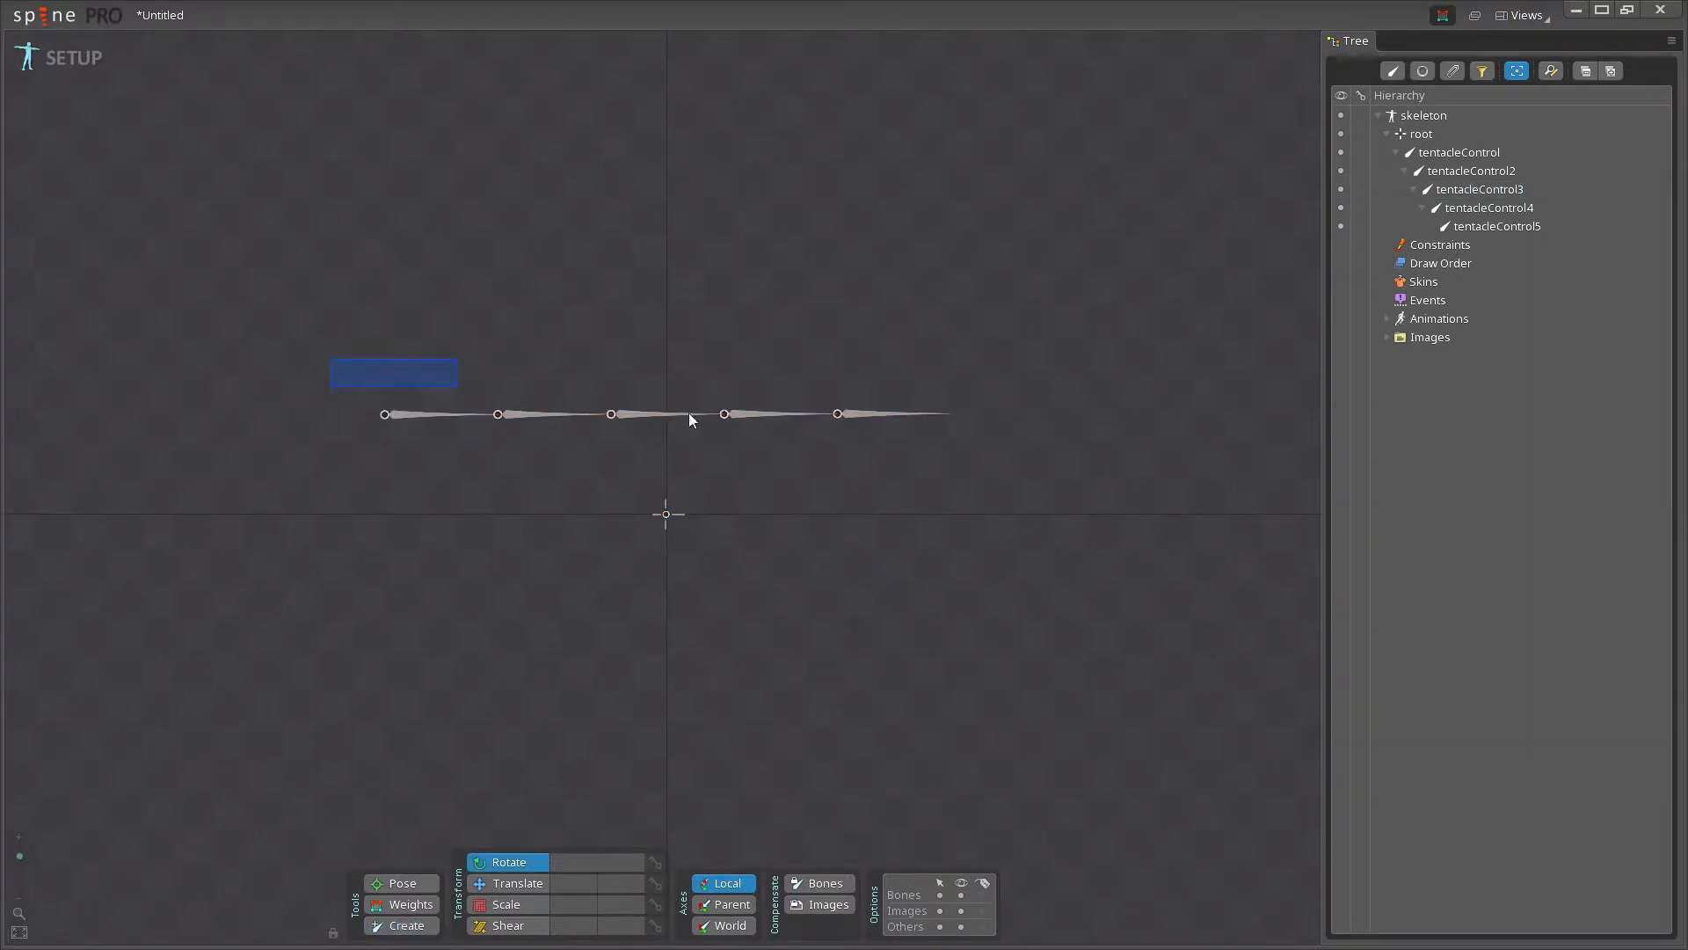
{"action": "left_click_drag", "start_coordinate": [688, 414], "coordinate": [793, 378]}
{"action": "scroll", "coordinate": [568, 318], "scroll_direction": "down", "scroll_amount": 2}
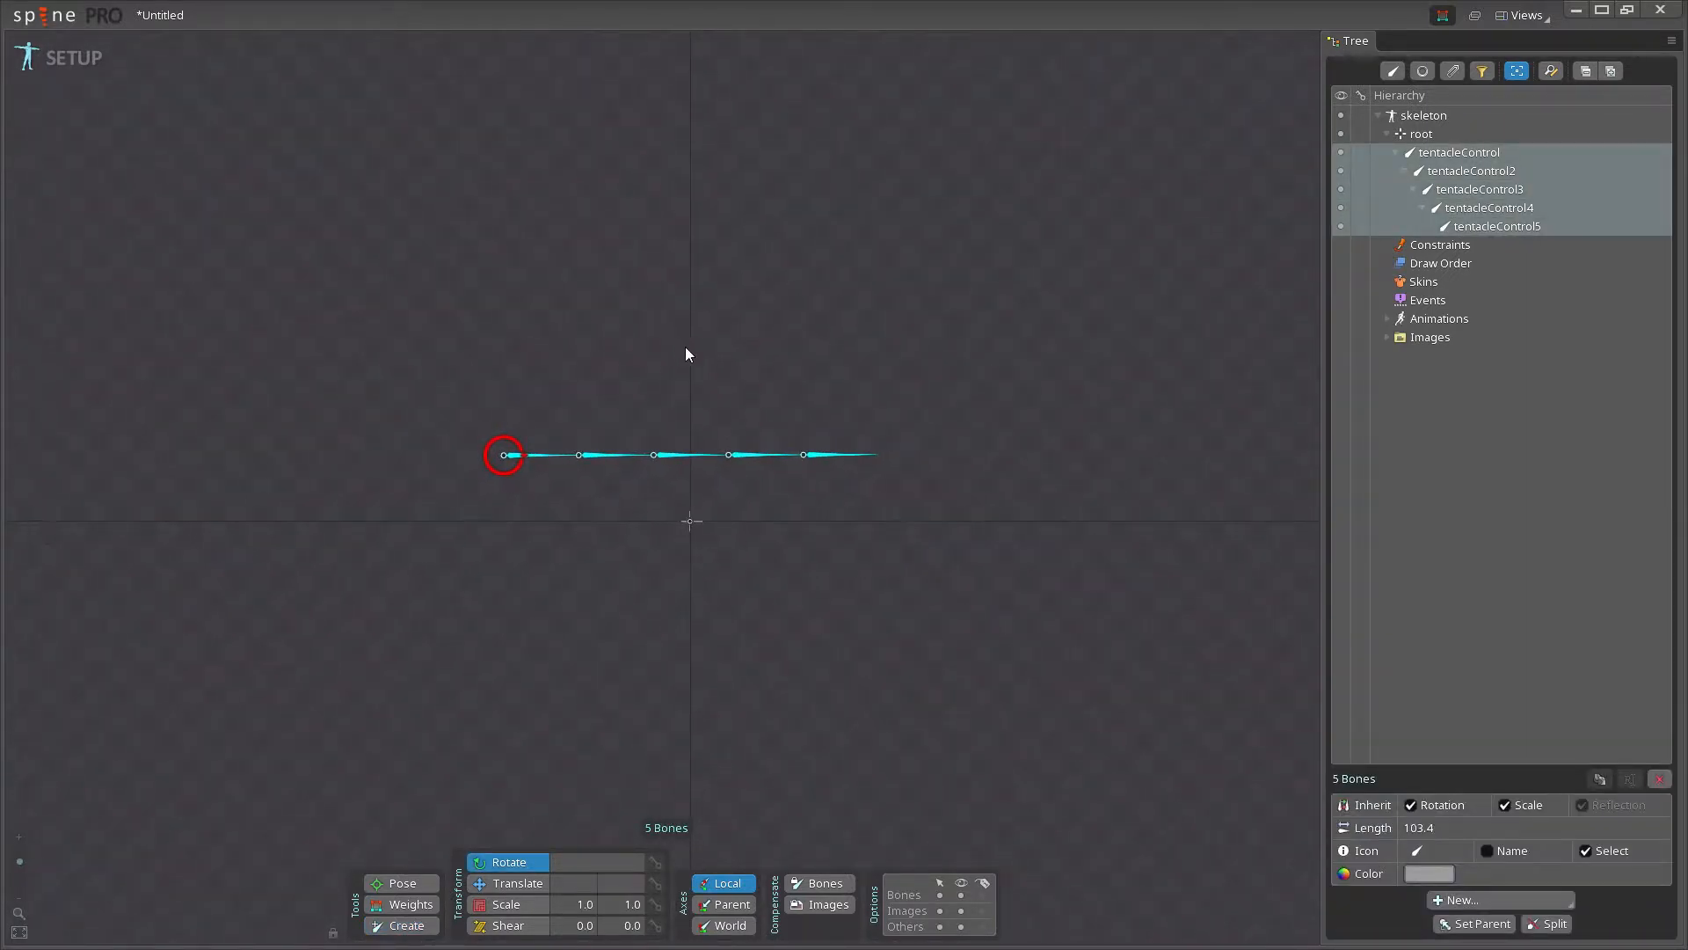
Try rotating all five selected bones together to curl the chain, and undo the rotation
{"action": "scroll", "coordinate": [686, 356], "scroll_direction": "up", "scroll_amount": 1}
{"action": "left_click_drag", "start_coordinate": [801, 681], "coordinate": [737, 229]}
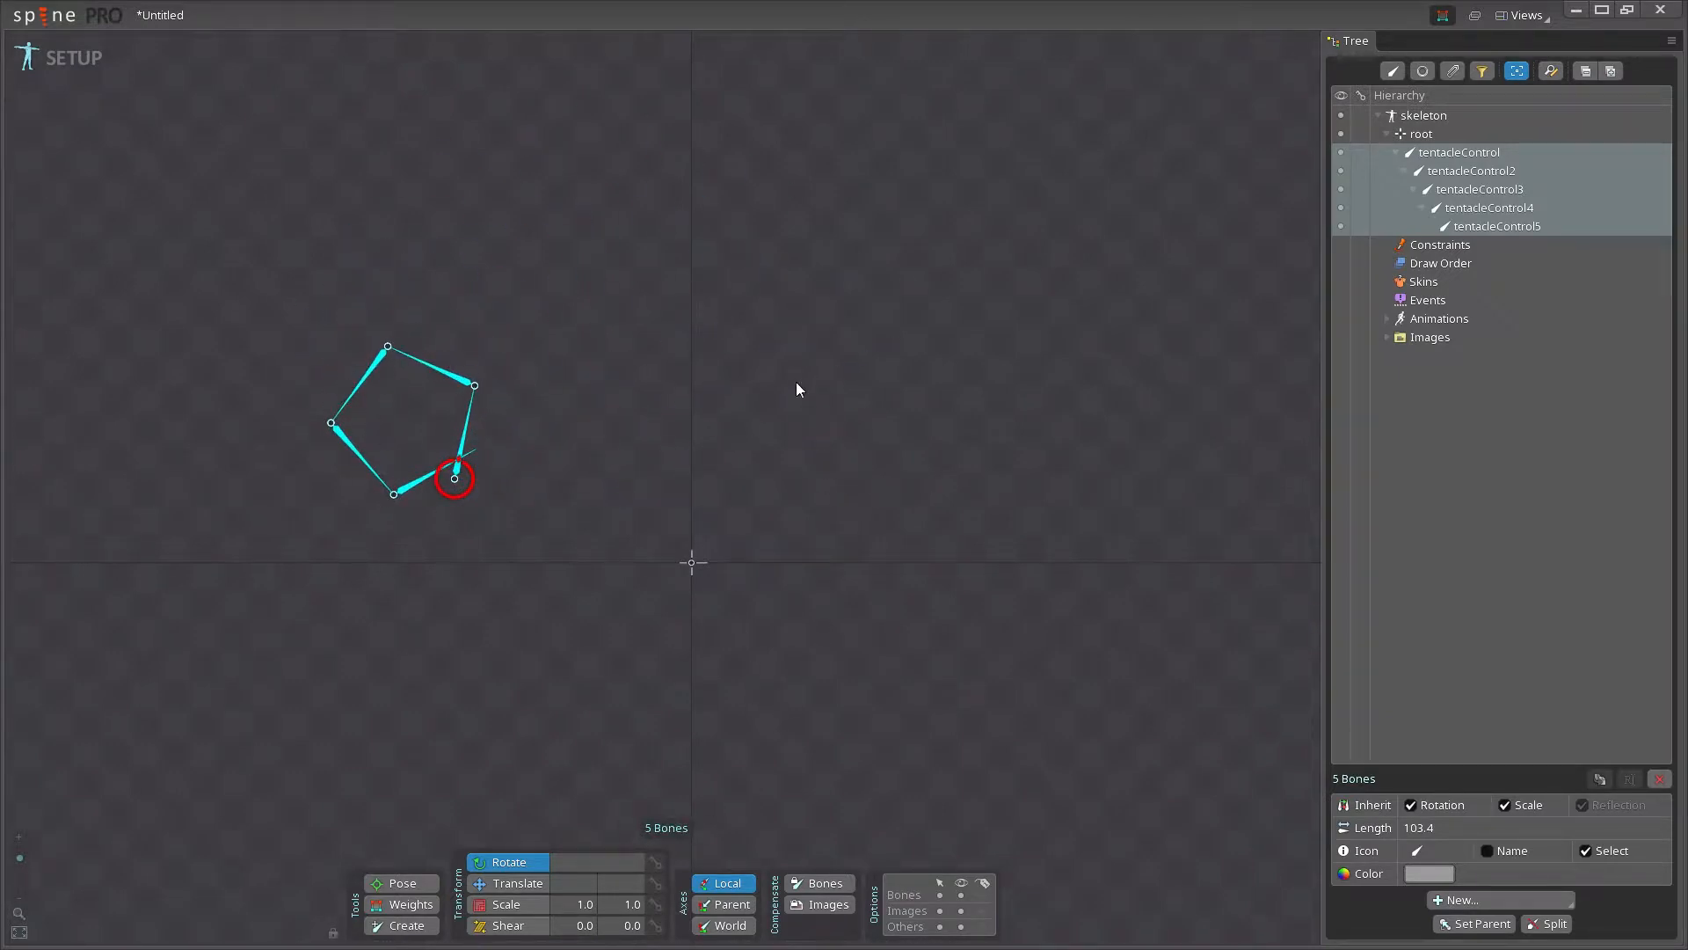
{"action": "key", "text": "ctrl+z"}
{"action": "scroll", "coordinate": [677, 409], "scroll_direction": "up", "scroll_amount": 2}
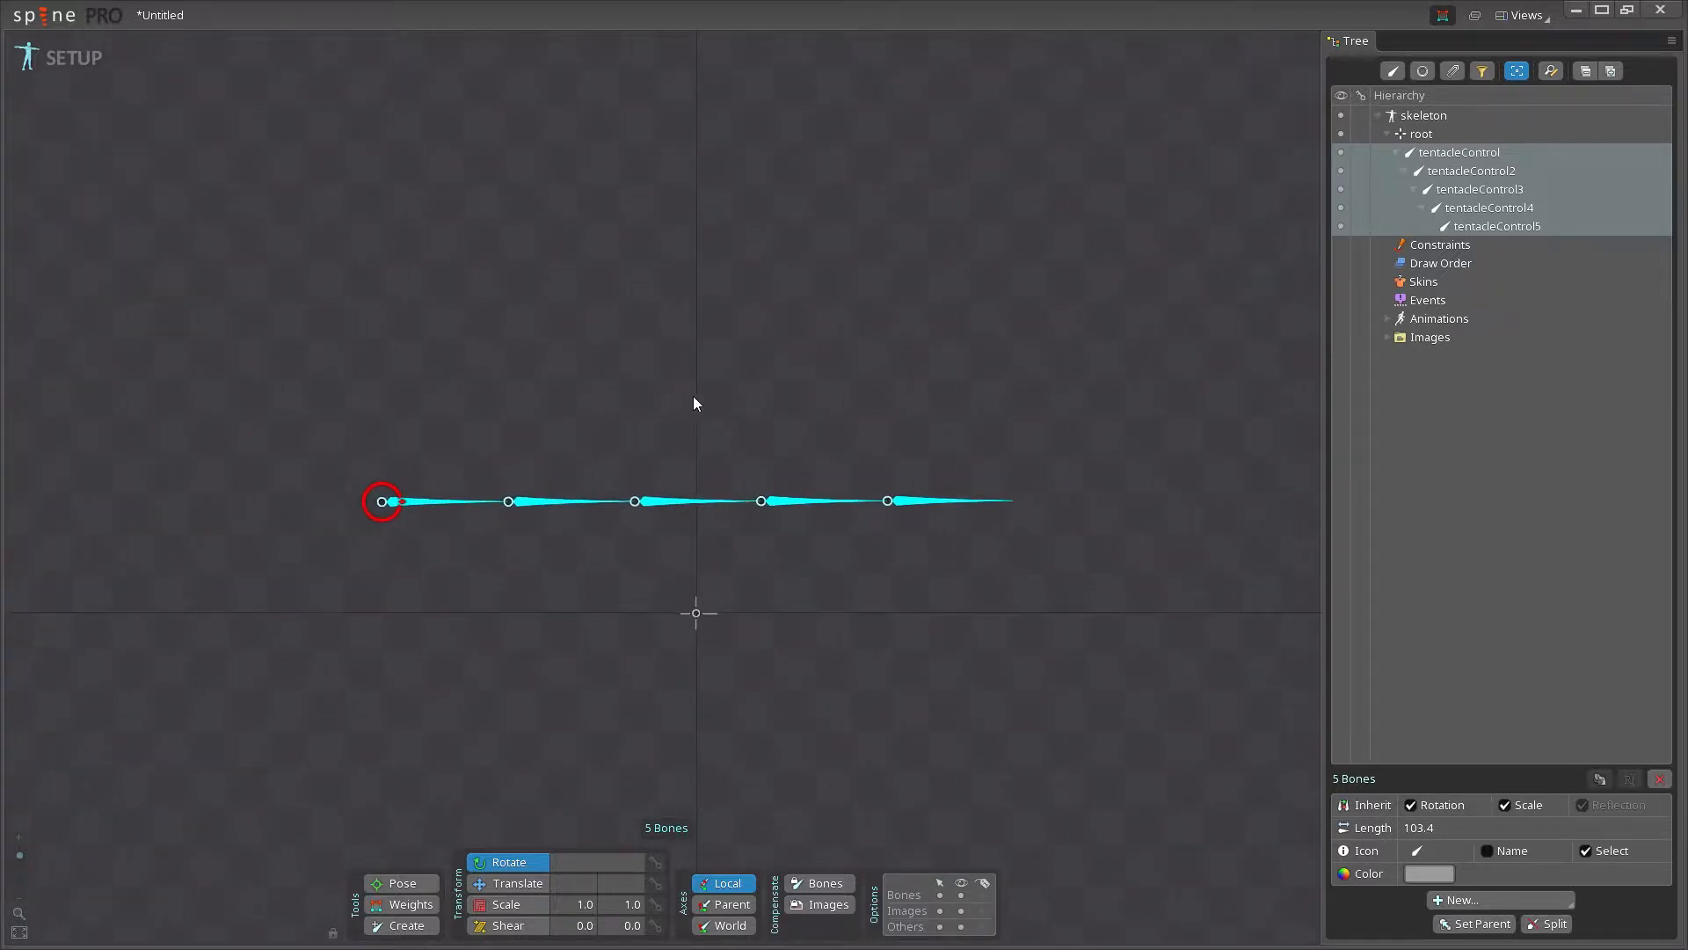
{"action": "scroll", "coordinate": [694, 402], "scroll_direction": "down", "scroll_amount": 1}
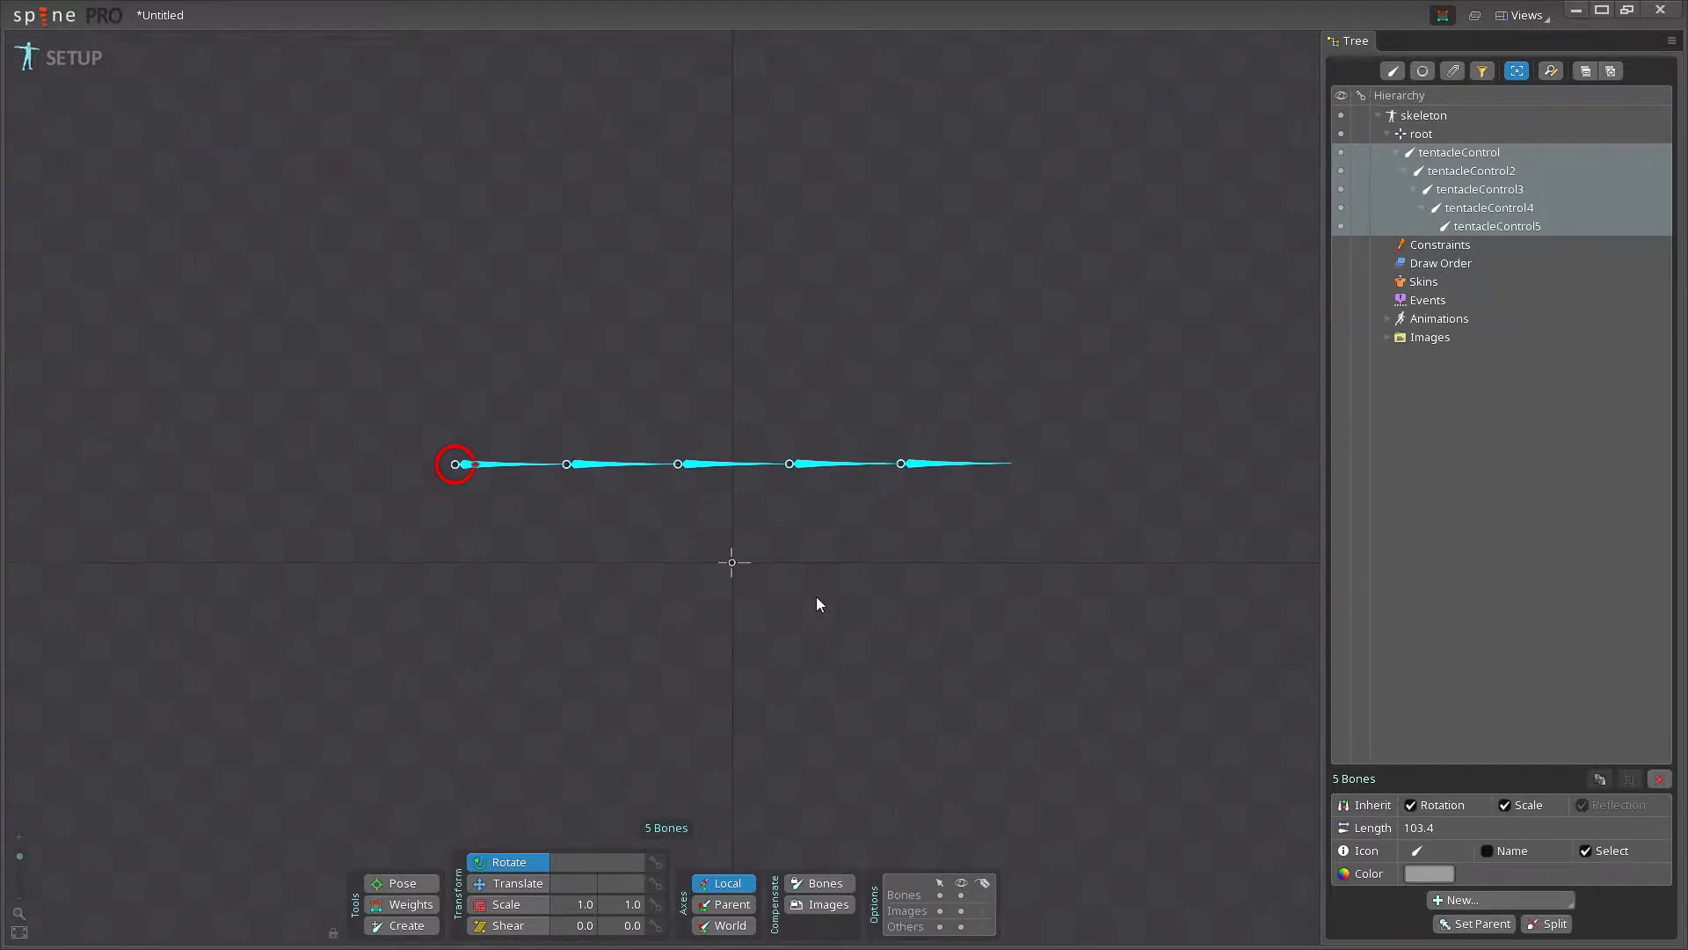
Set the length of all five selected bones to 120
{"action": "left_click", "coordinate": [1445, 826]}
{"action": "type", "text": "120"}
{"action": "key", "text": "Return"}
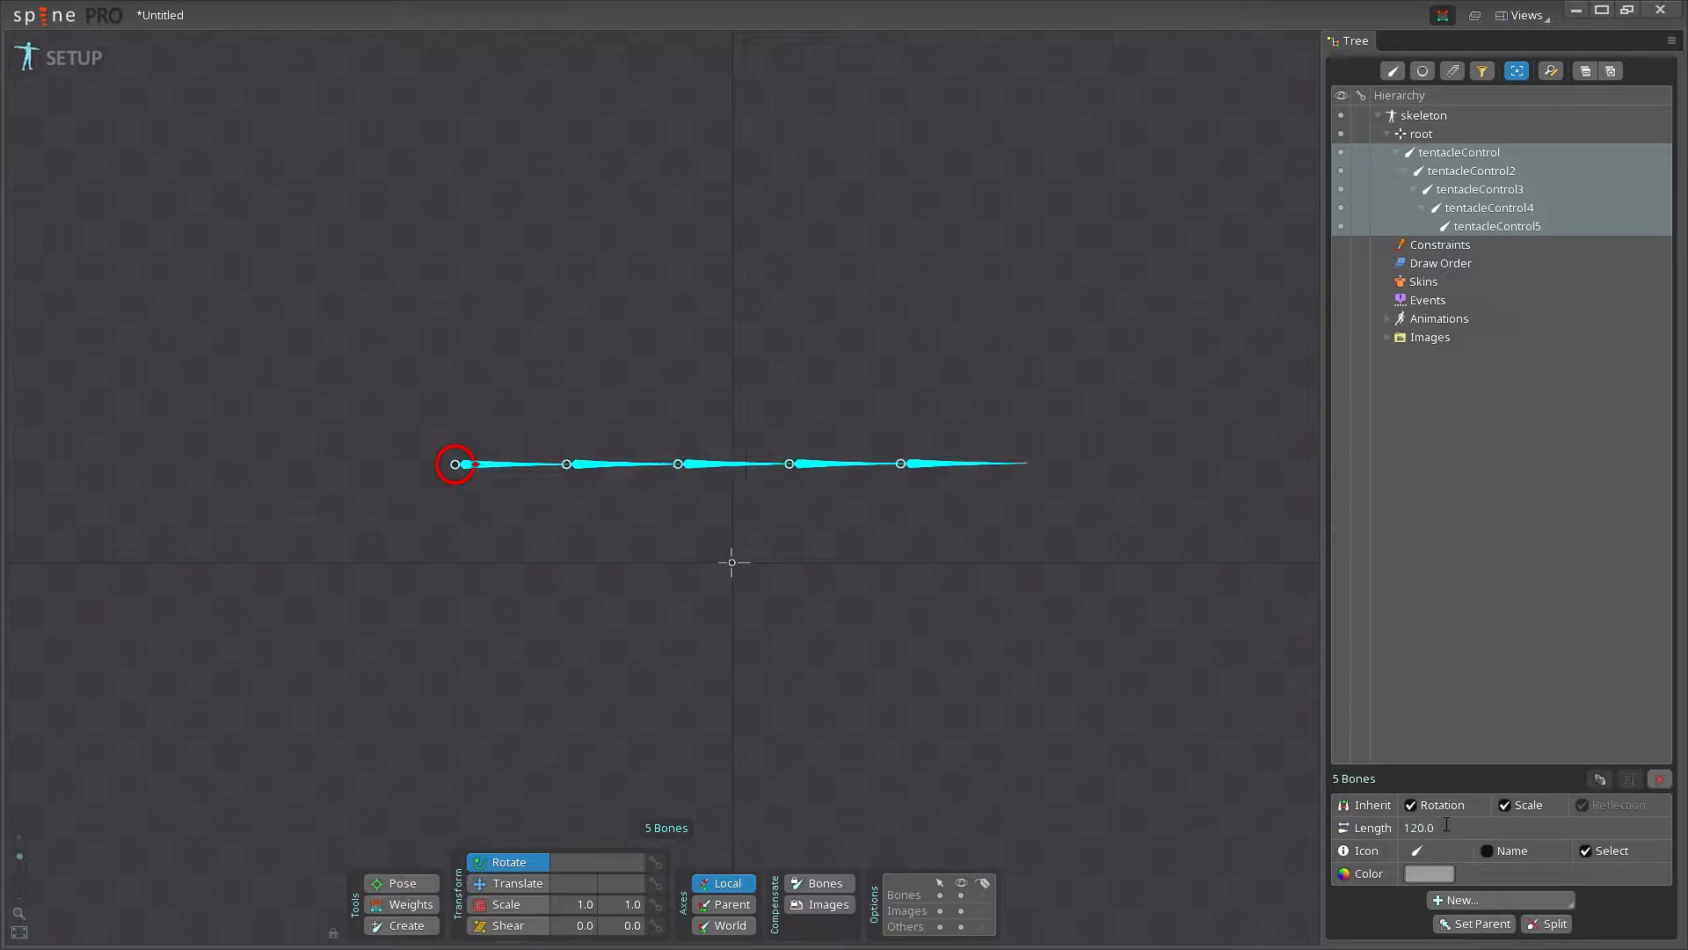
Set the length of tentacleControl2 to 118 and of tentacleControl3 to 116
{"action": "left_click", "coordinate": [605, 475]}
{"action": "left_click", "coordinate": [613, 462]}
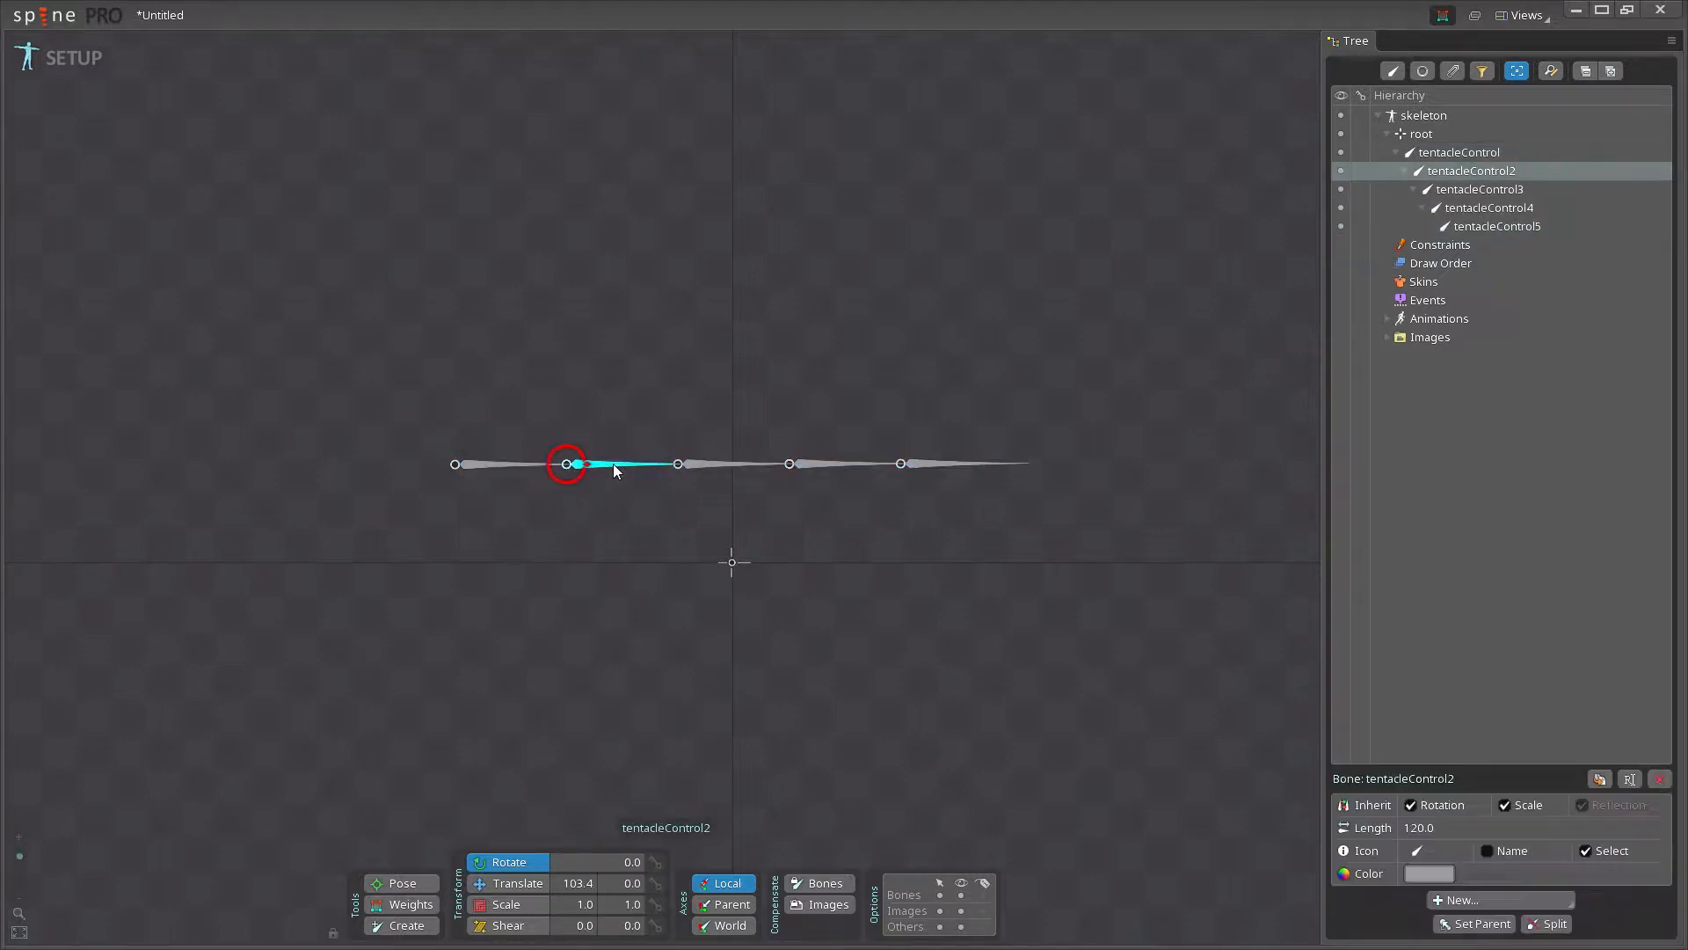
{"action": "left_click", "coordinate": [1451, 827]}
{"action": "type", "text": "1"}
{"action": "left_click", "coordinate": [718, 467]}
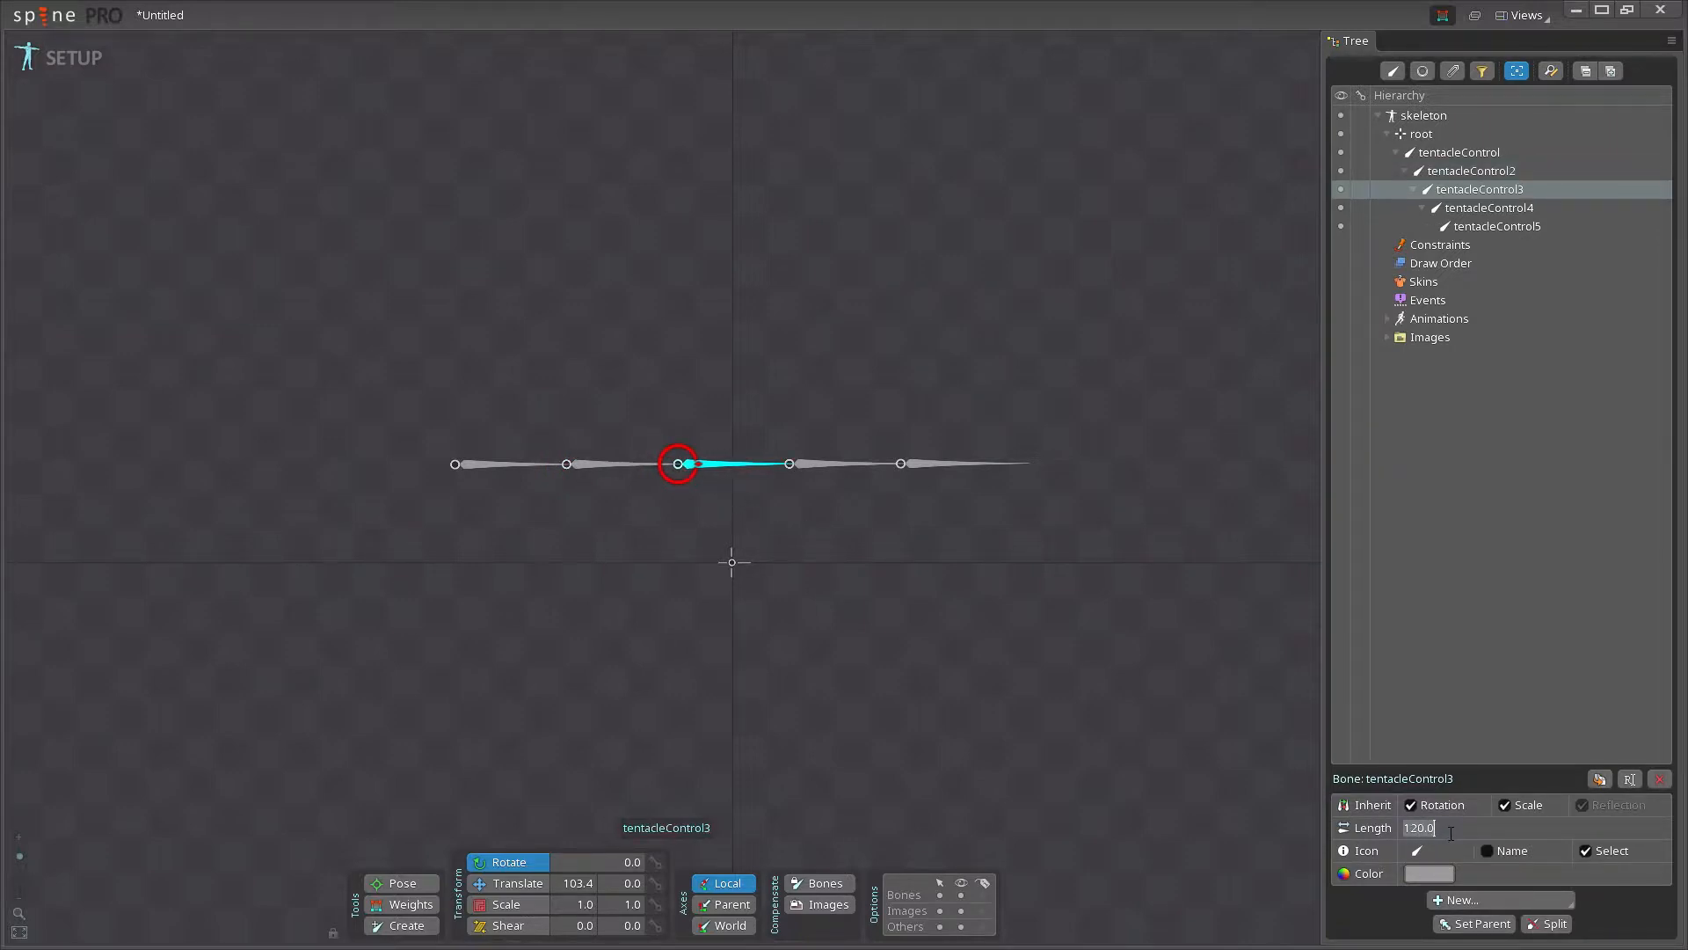
{"action": "type", "text": "11"}
Set the length of tentacleControl4 to 114 and of tentacleControl5 to 112
{"action": "left_click", "coordinate": [831, 465]}
{"action": "left_click", "coordinate": [1464, 829]}
{"action": "type", "text": "11"}
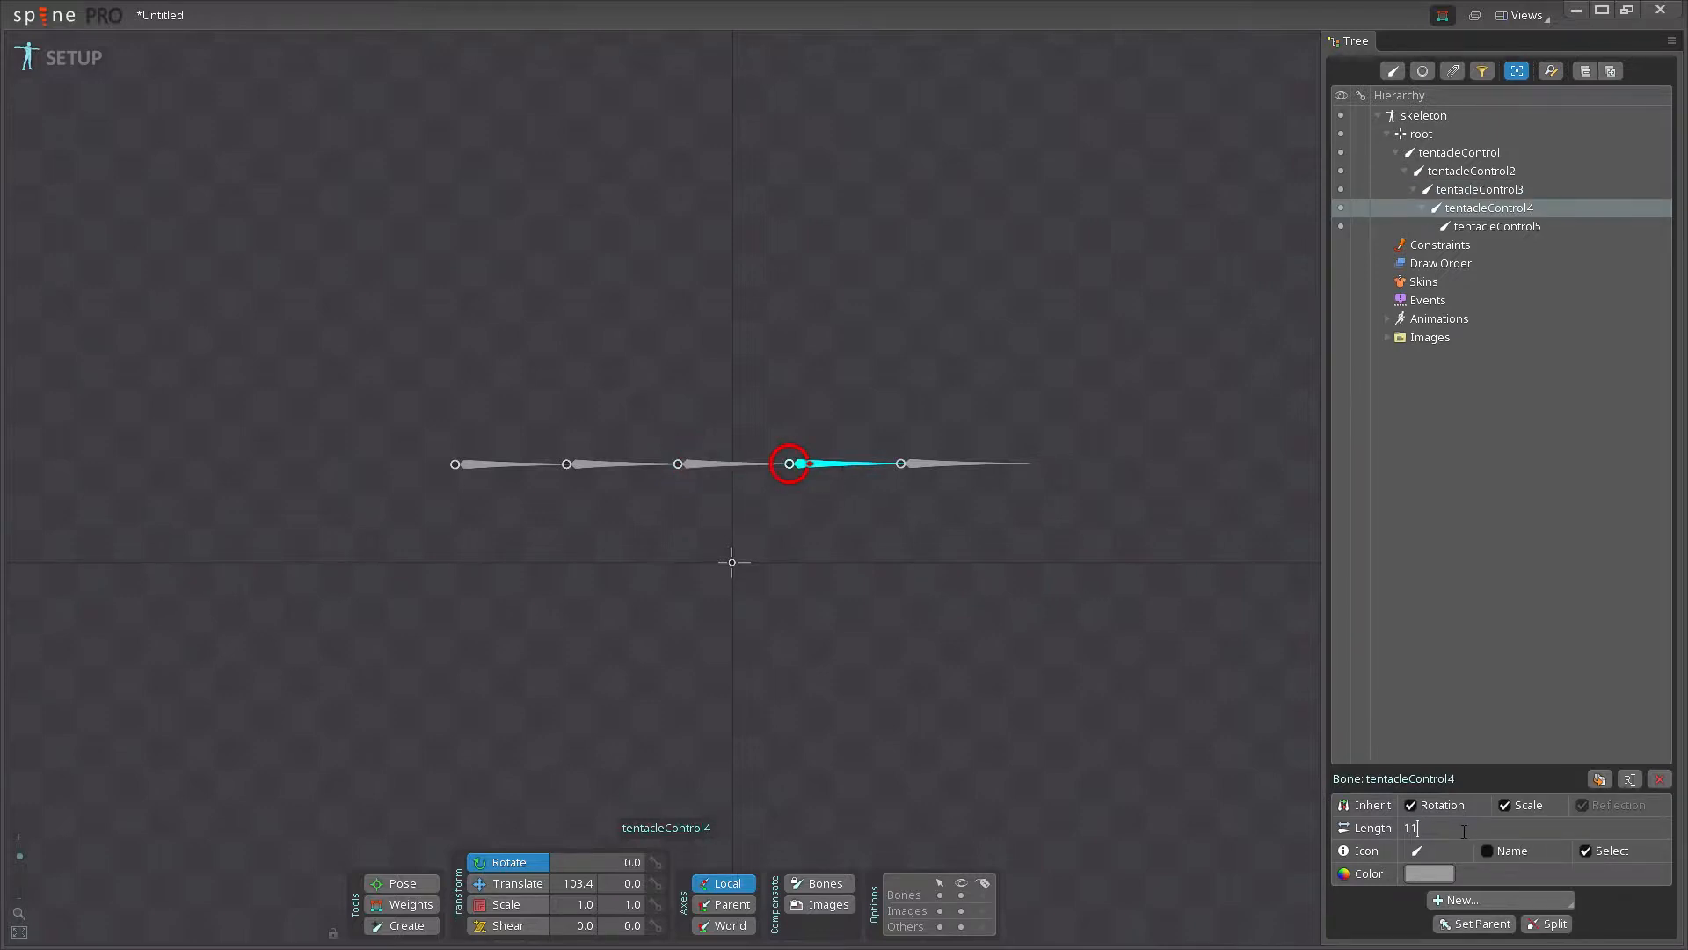
{"action": "left_click", "coordinate": [943, 462]}
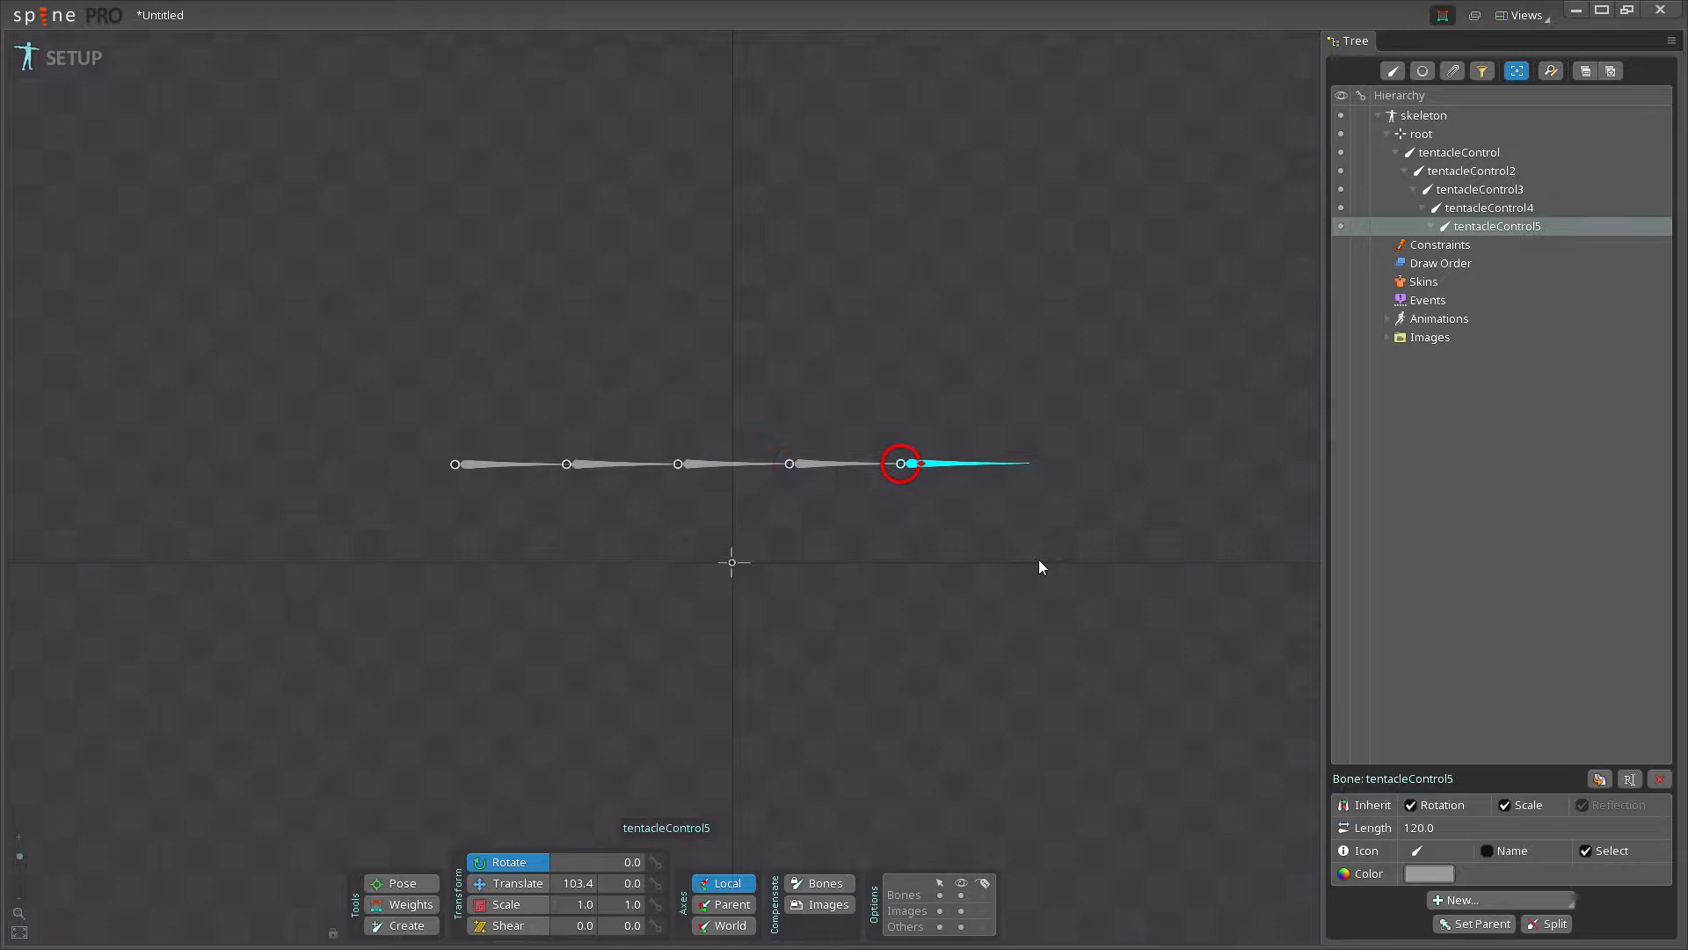
{"action": "left_click", "coordinate": [1439, 830]}
{"action": "type", "text": "110"}
{"action": "key", "text": "Return"}
Check the length of each bone along the tentacle chain, ending on the first bone
{"action": "left_click", "coordinate": [498, 467]}
{"action": "left_click", "coordinate": [585, 464]}
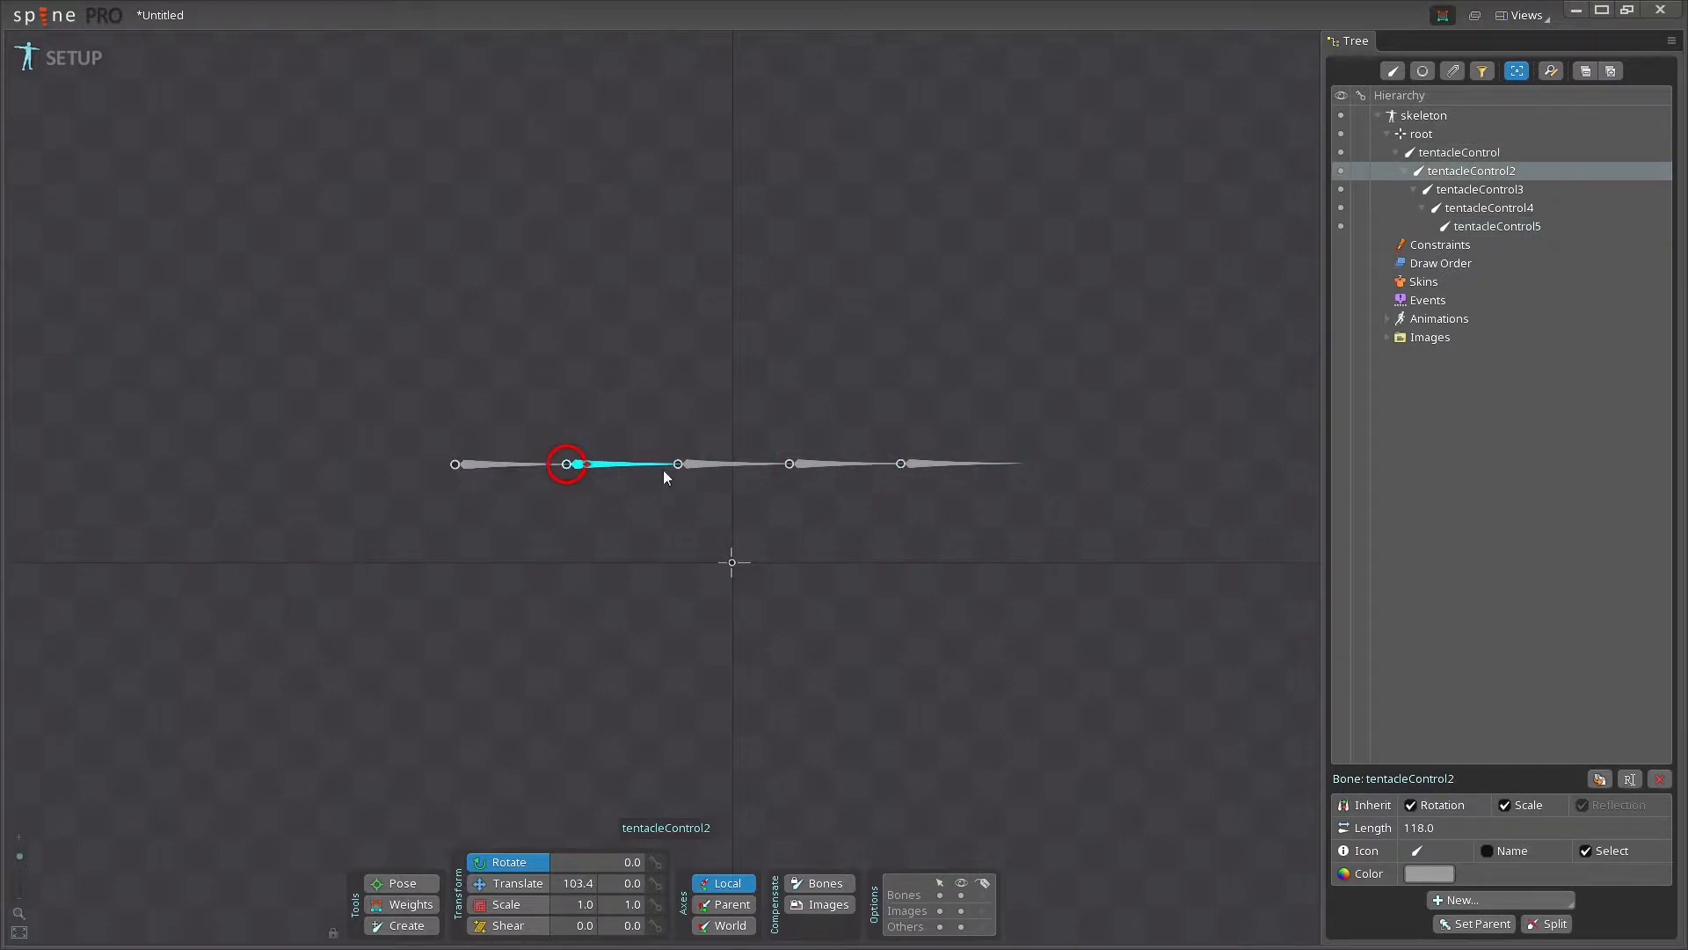
{"action": "left_click", "coordinate": [681, 464]}
{"action": "left_click", "coordinate": [826, 462]}
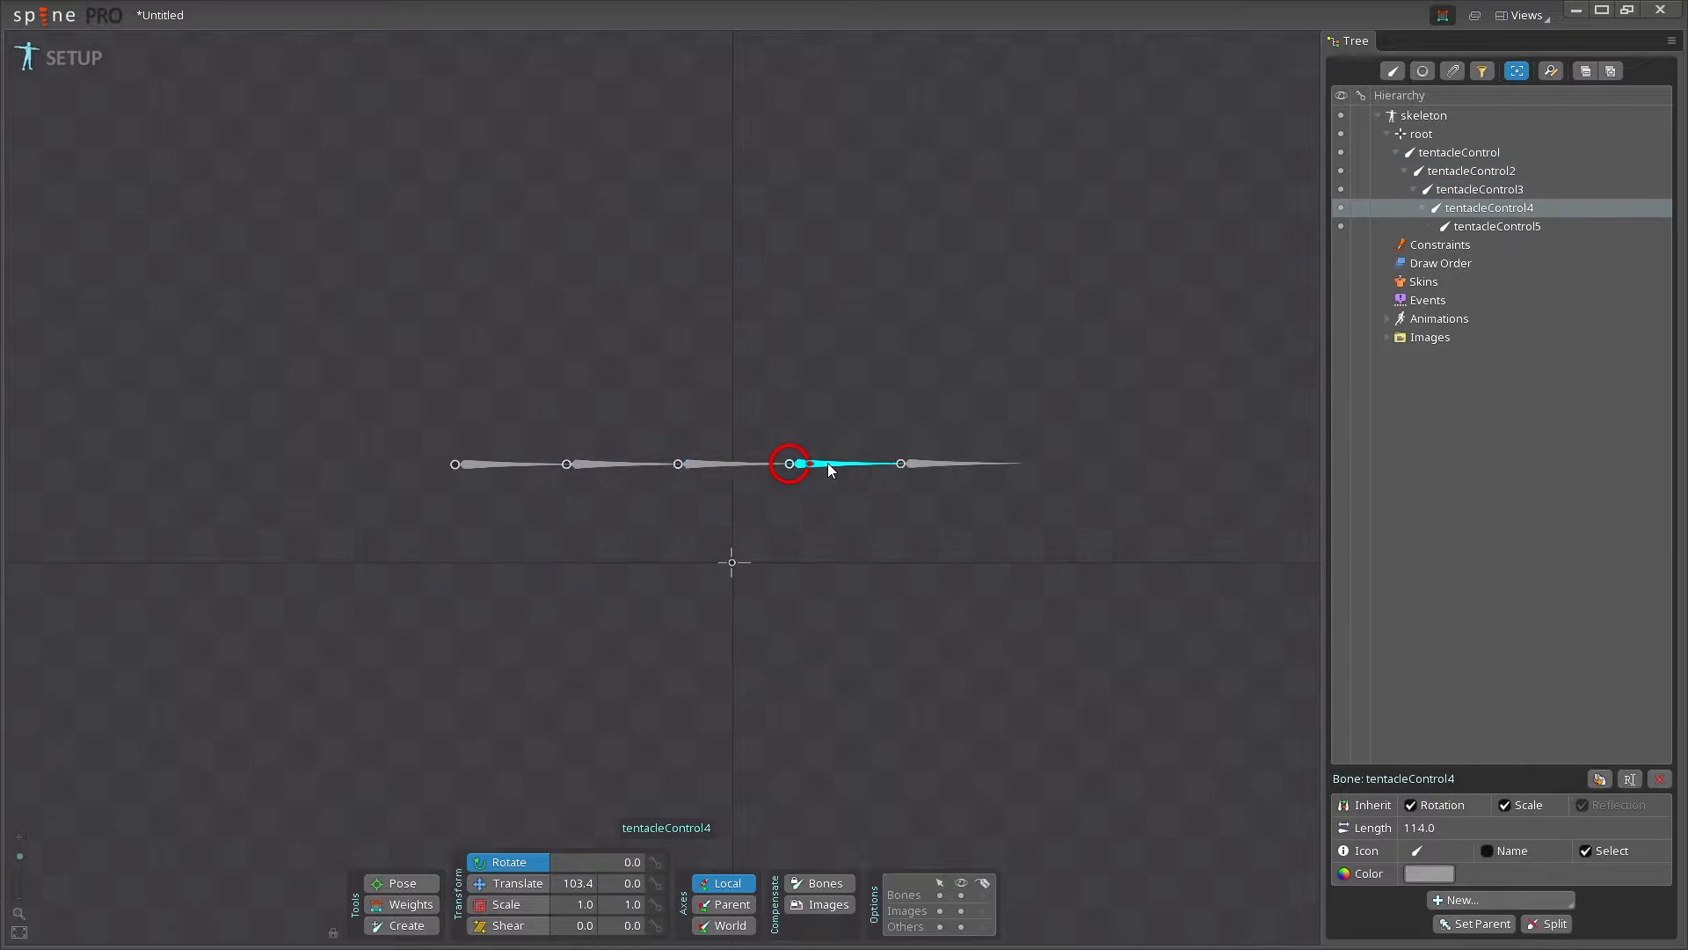
{"action": "left_click", "coordinate": [921, 464]}
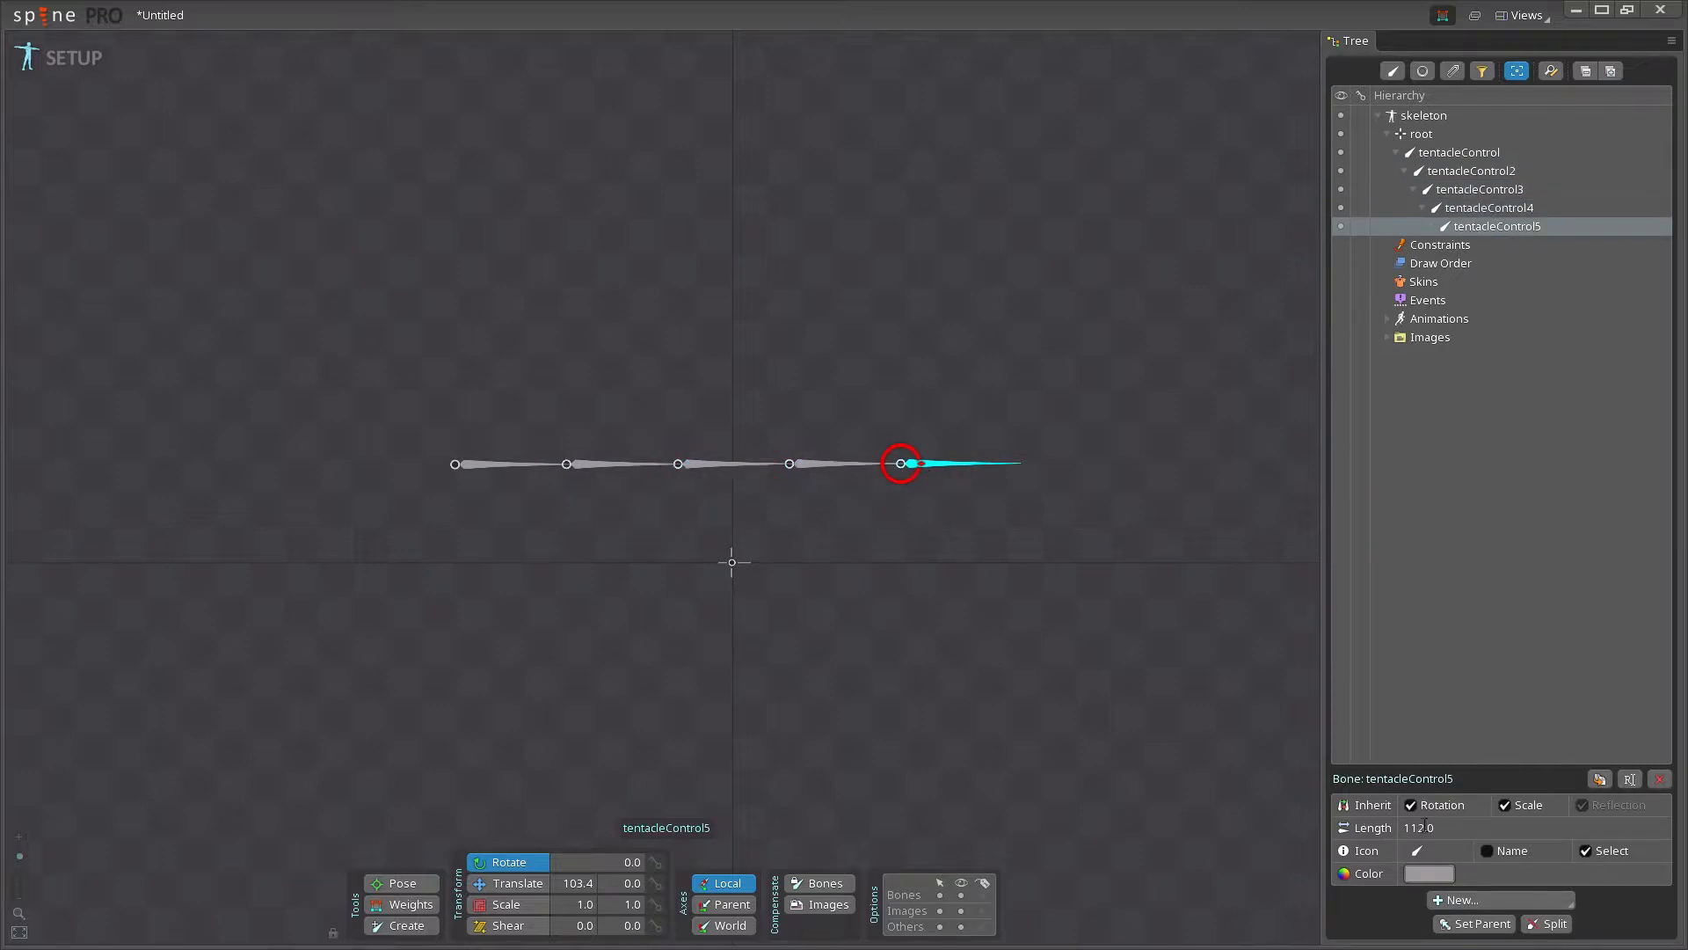
{"action": "left_click", "coordinate": [647, 529]}
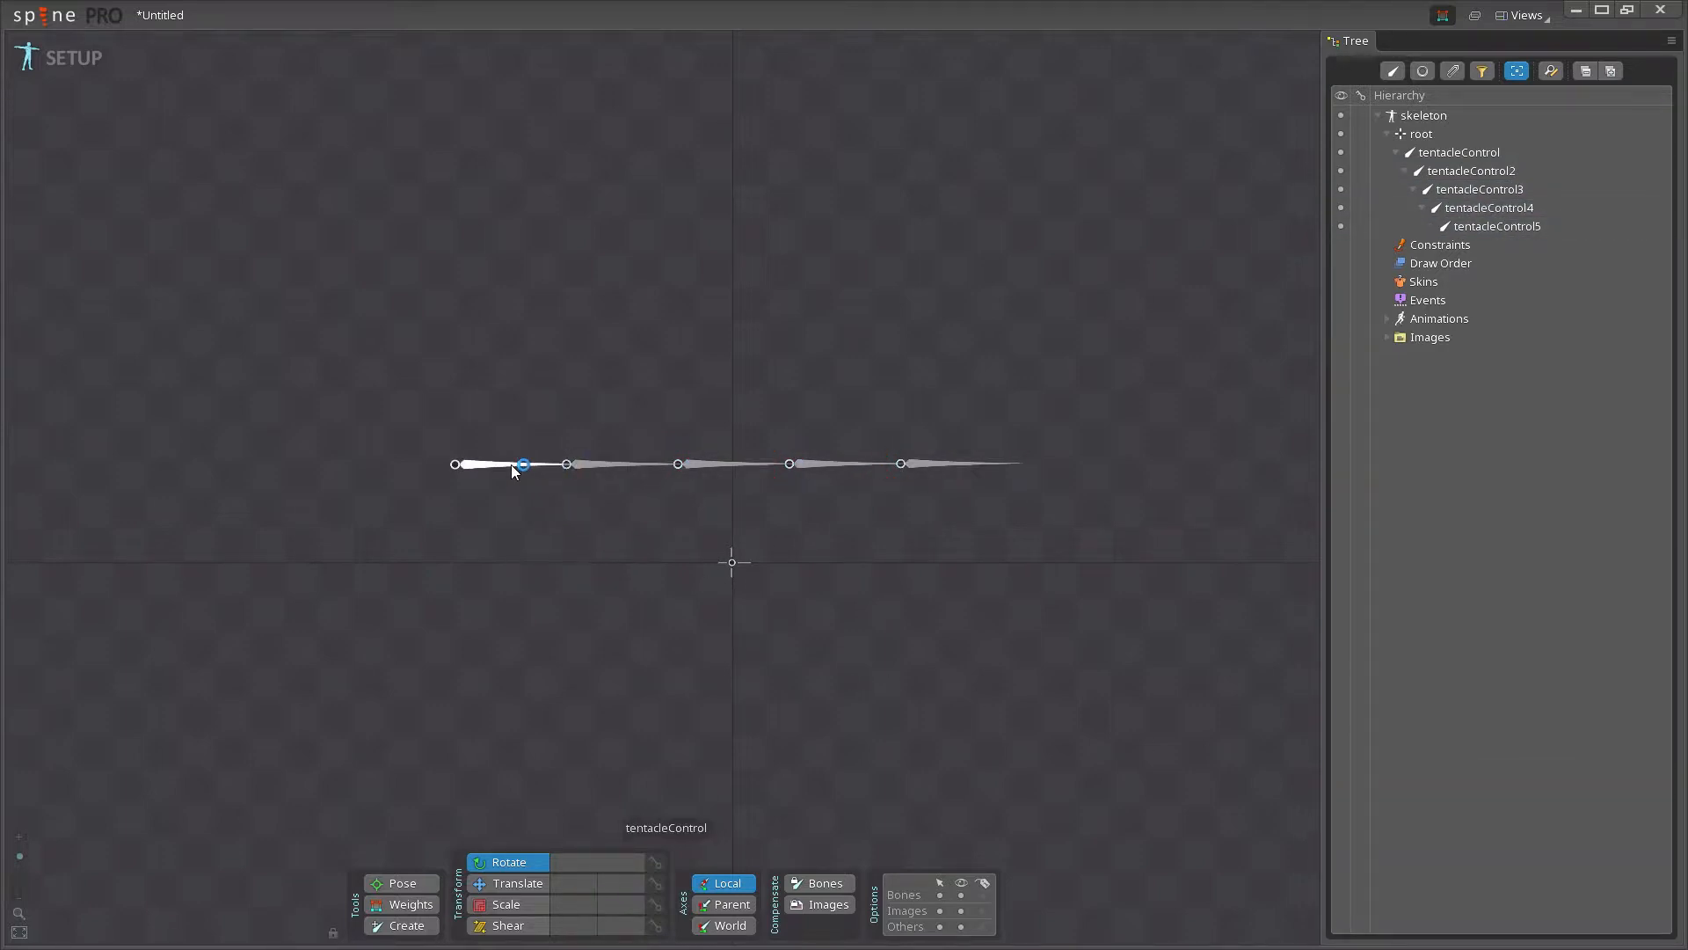
{"action": "left_click", "coordinate": [568, 464]}
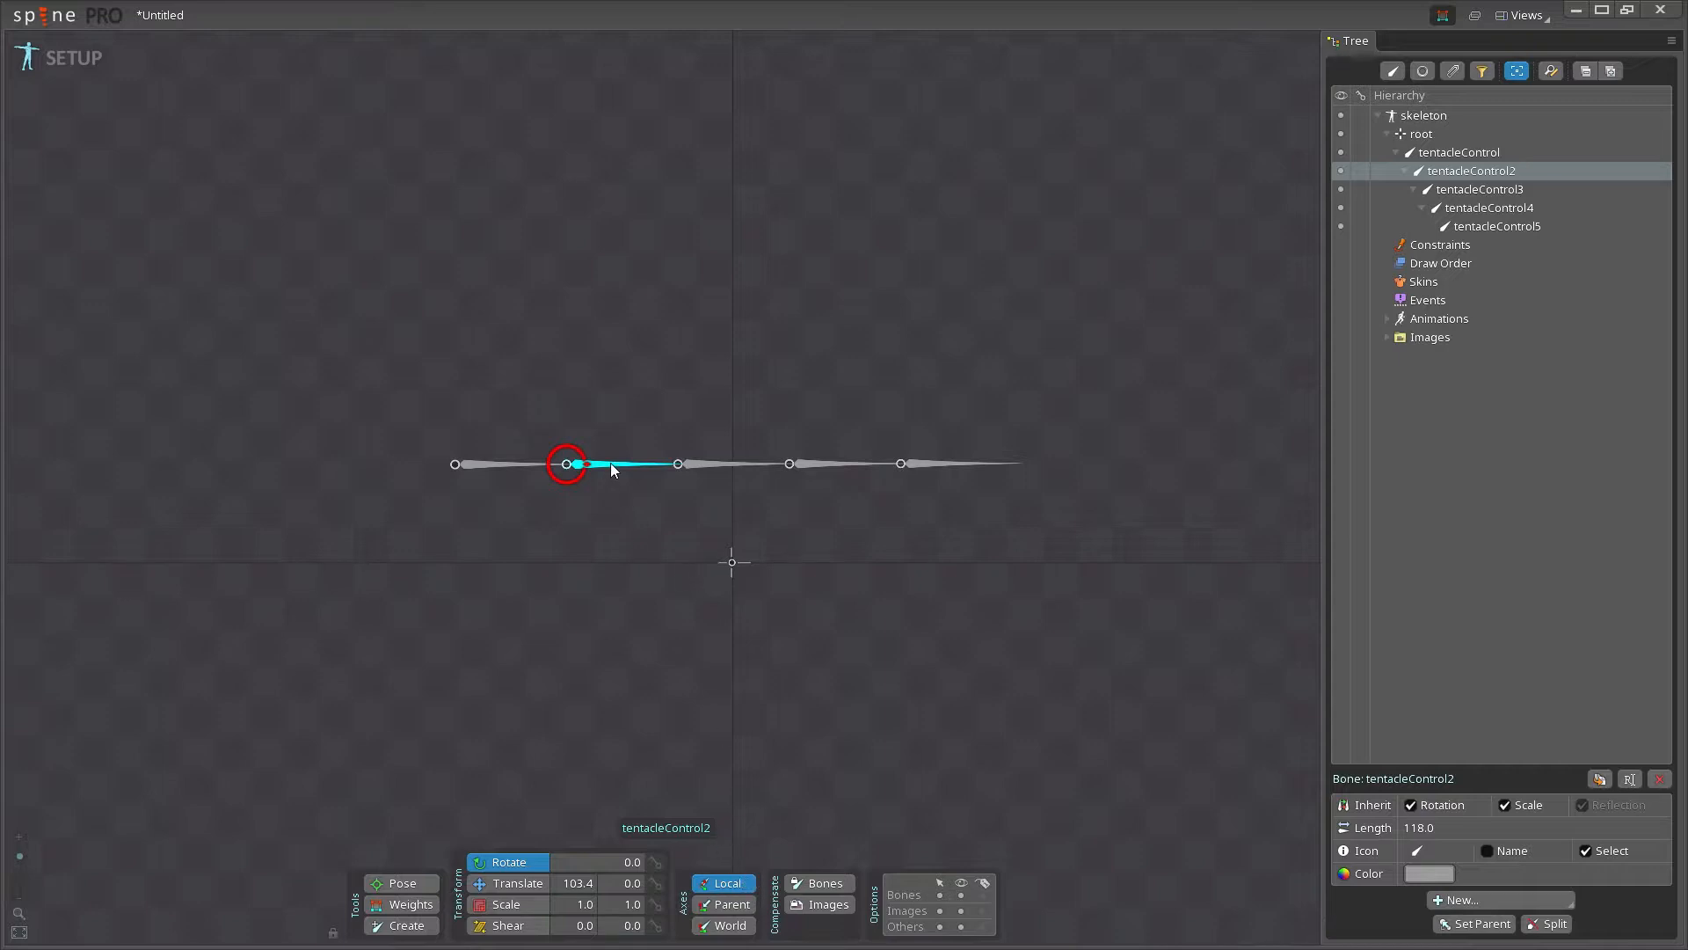
{"action": "left_click", "coordinate": [488, 466]}
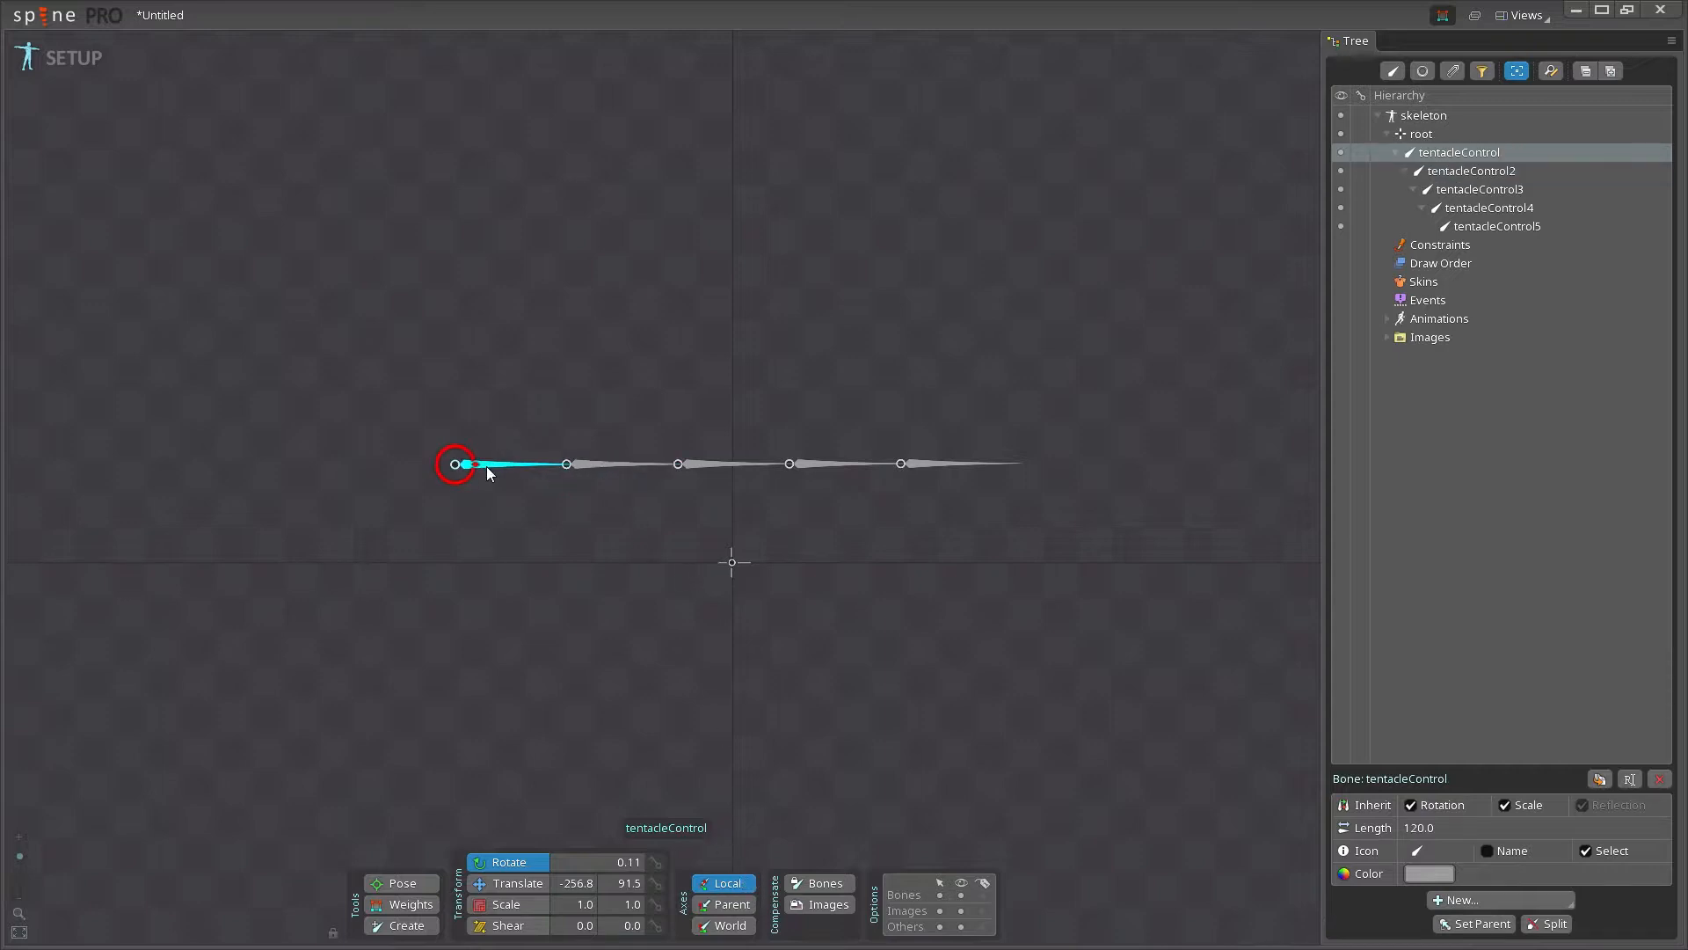
Set the X translation of tentacleControl2 to 120 and of tentacleControl3 to 118, matching each parent bone's length
{"action": "left_click", "coordinate": [610, 467]}
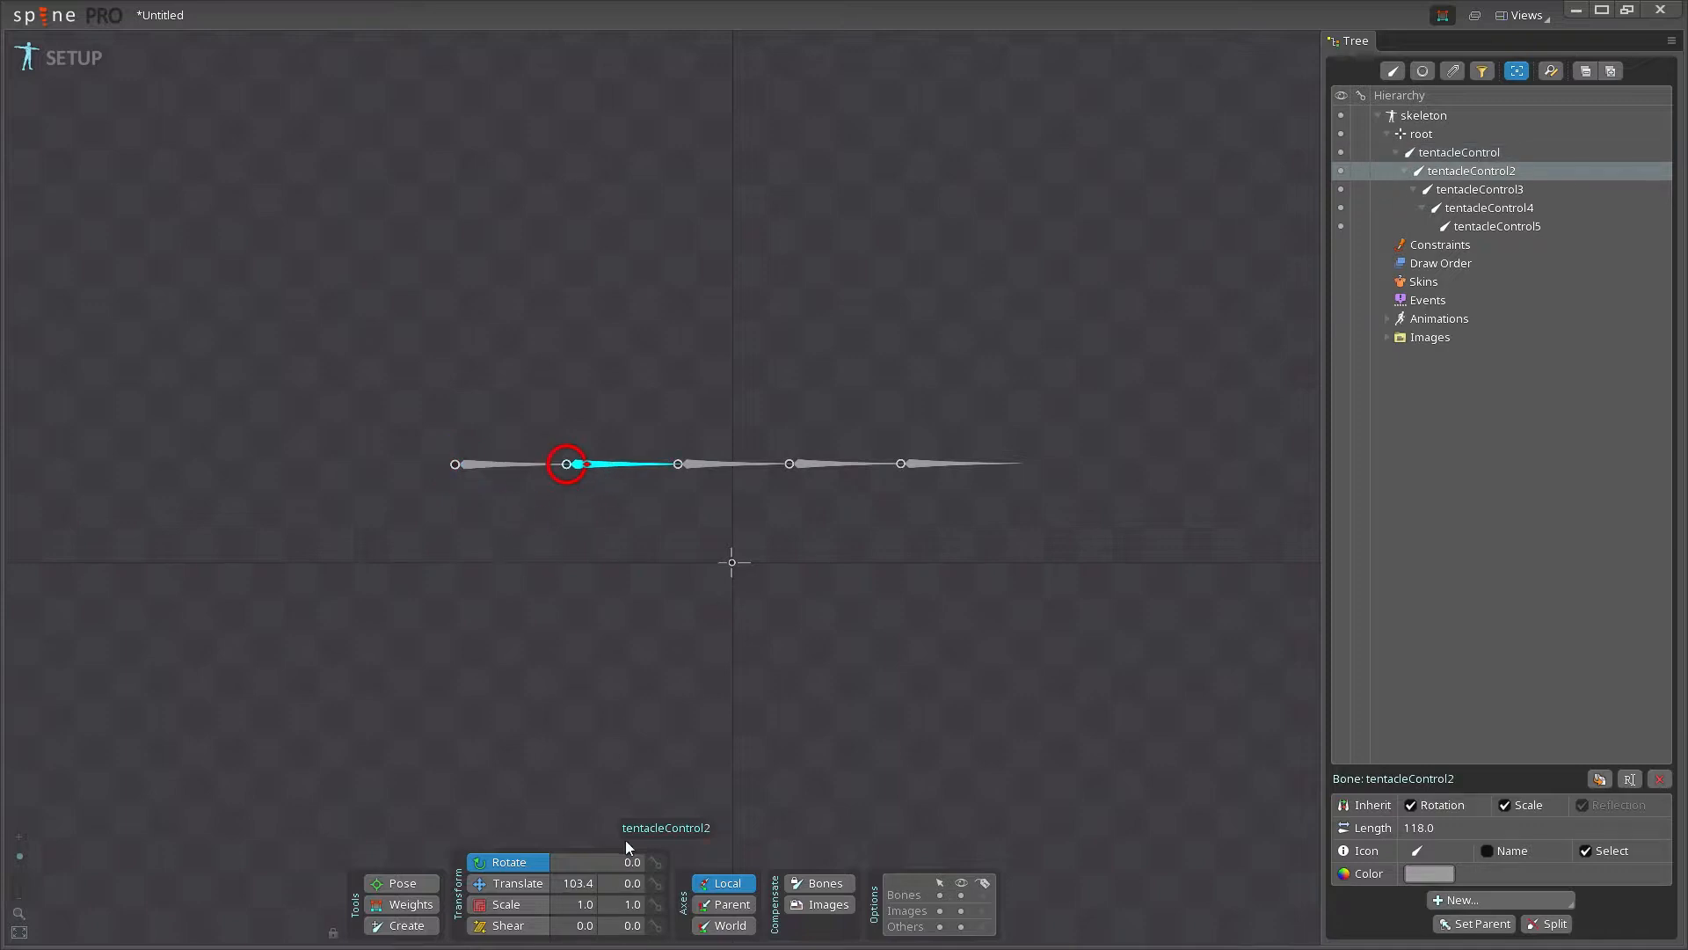
{"action": "left_click", "coordinate": [585, 884]}
{"action": "type", "text": "120"}
{"action": "key", "text": "Return"}
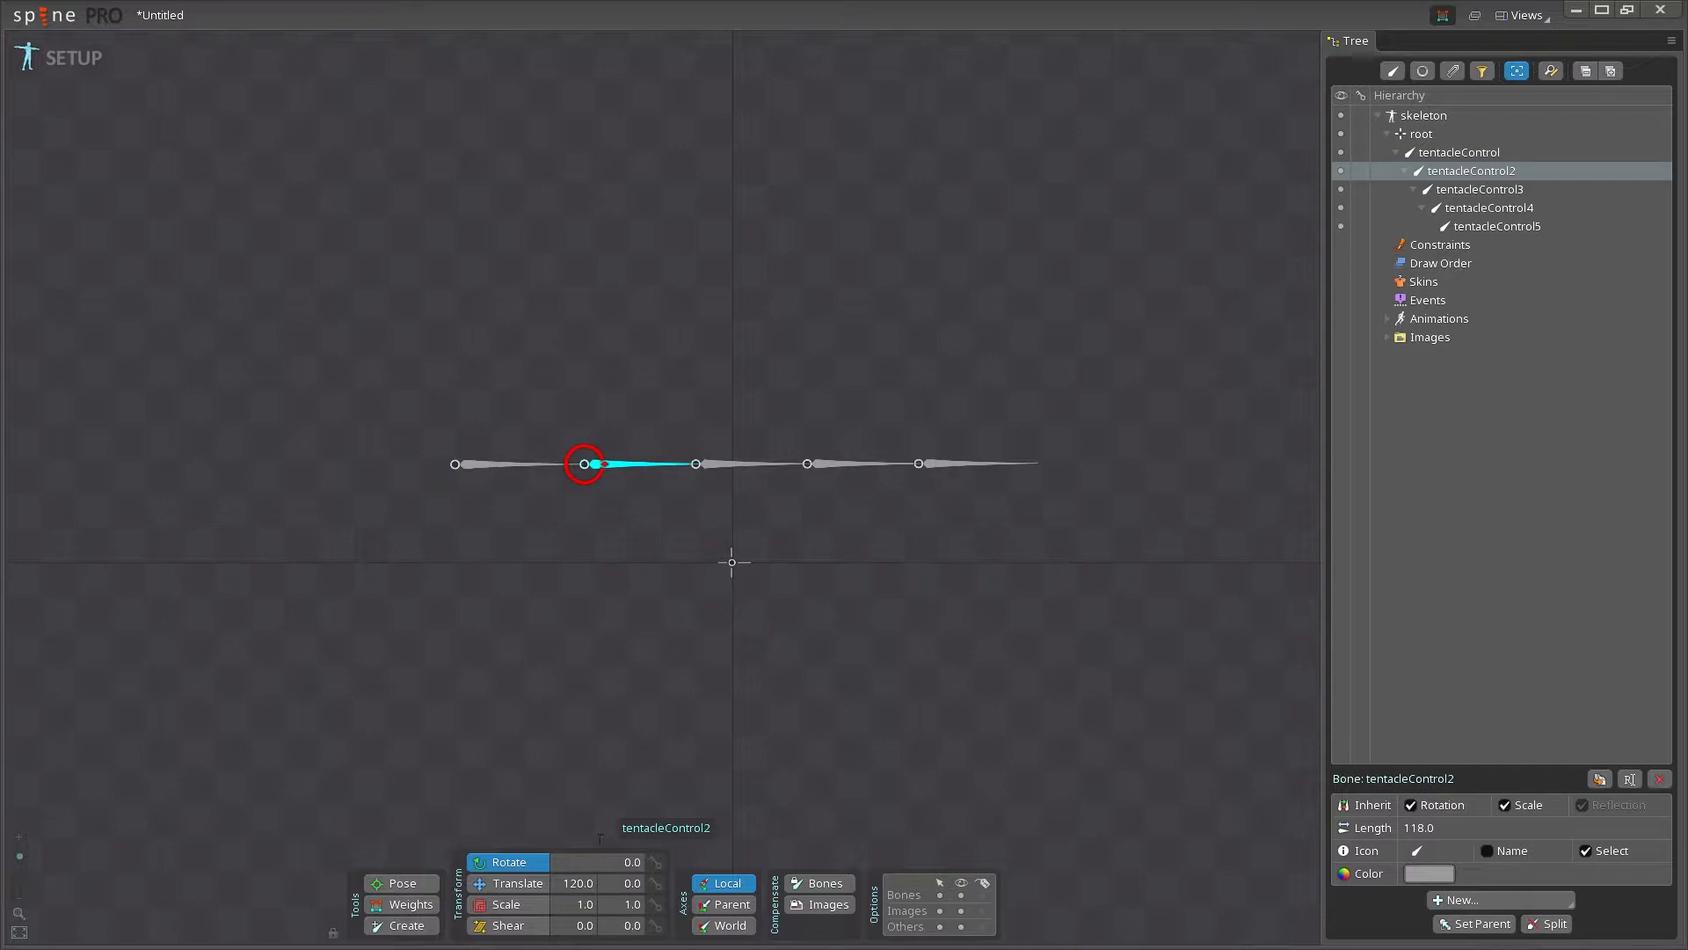
{"action": "left_click", "coordinate": [714, 466]}
{"action": "left_click", "coordinate": [581, 883]}
{"action": "type", "text": "118"}
{"action": "key", "text": "Return"}
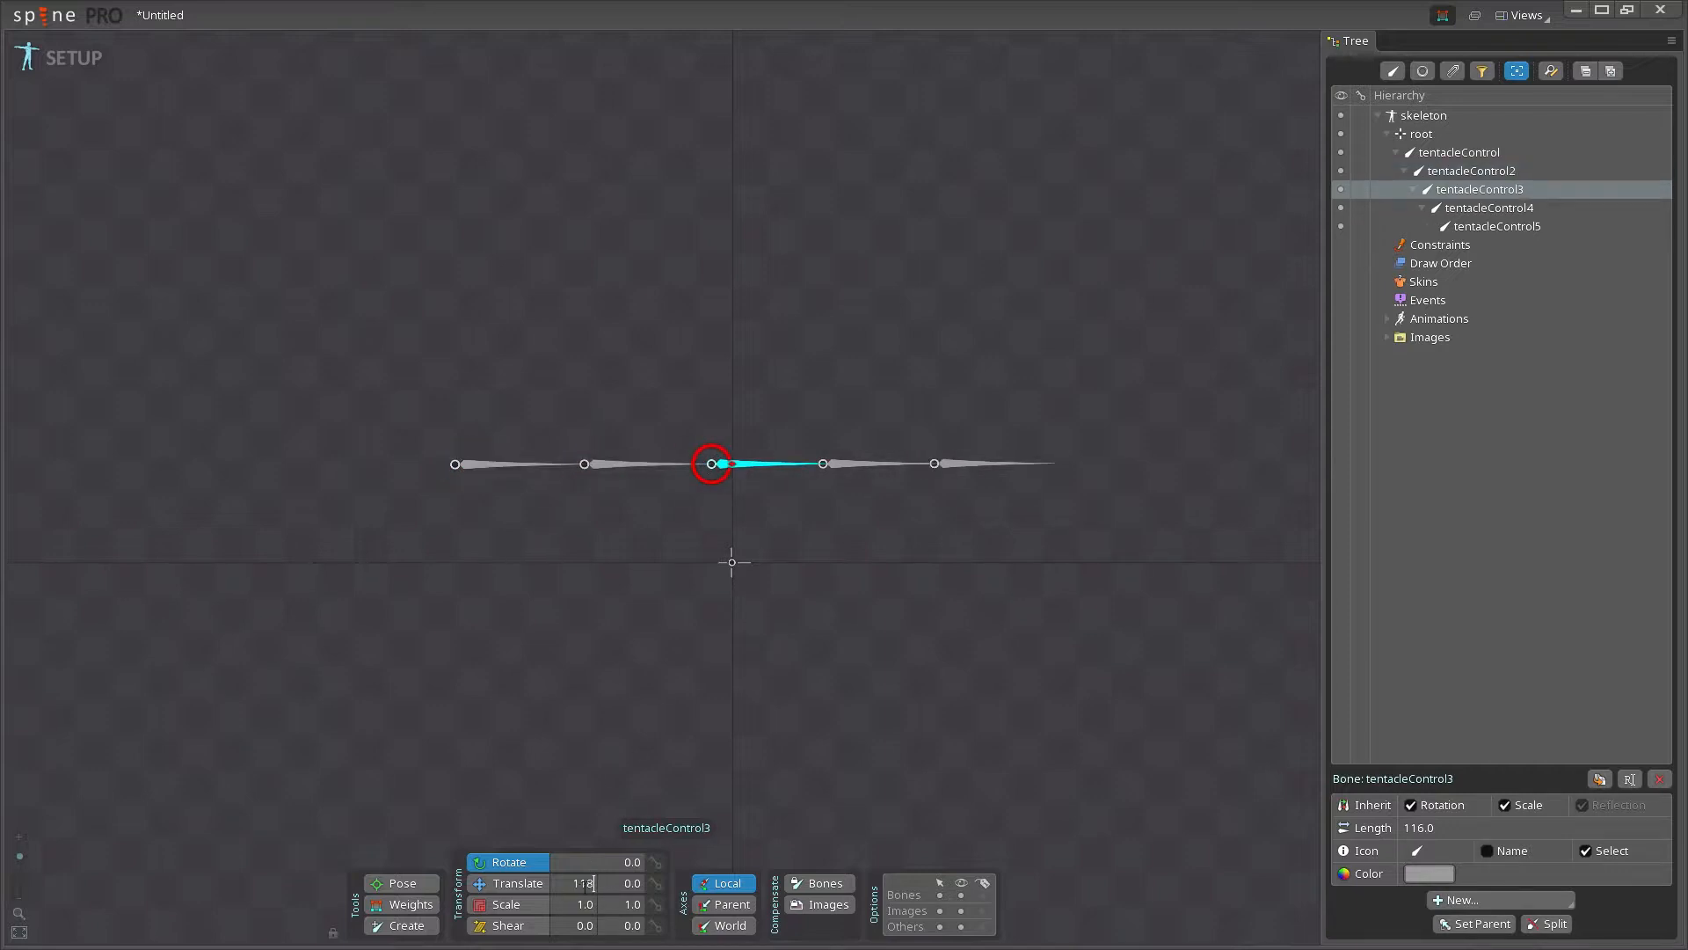
Set the X translation of tentacleControl4 to 116 and of tentacleControl5 to 114, and clear the selection
{"action": "left_click", "coordinate": [846, 463]}
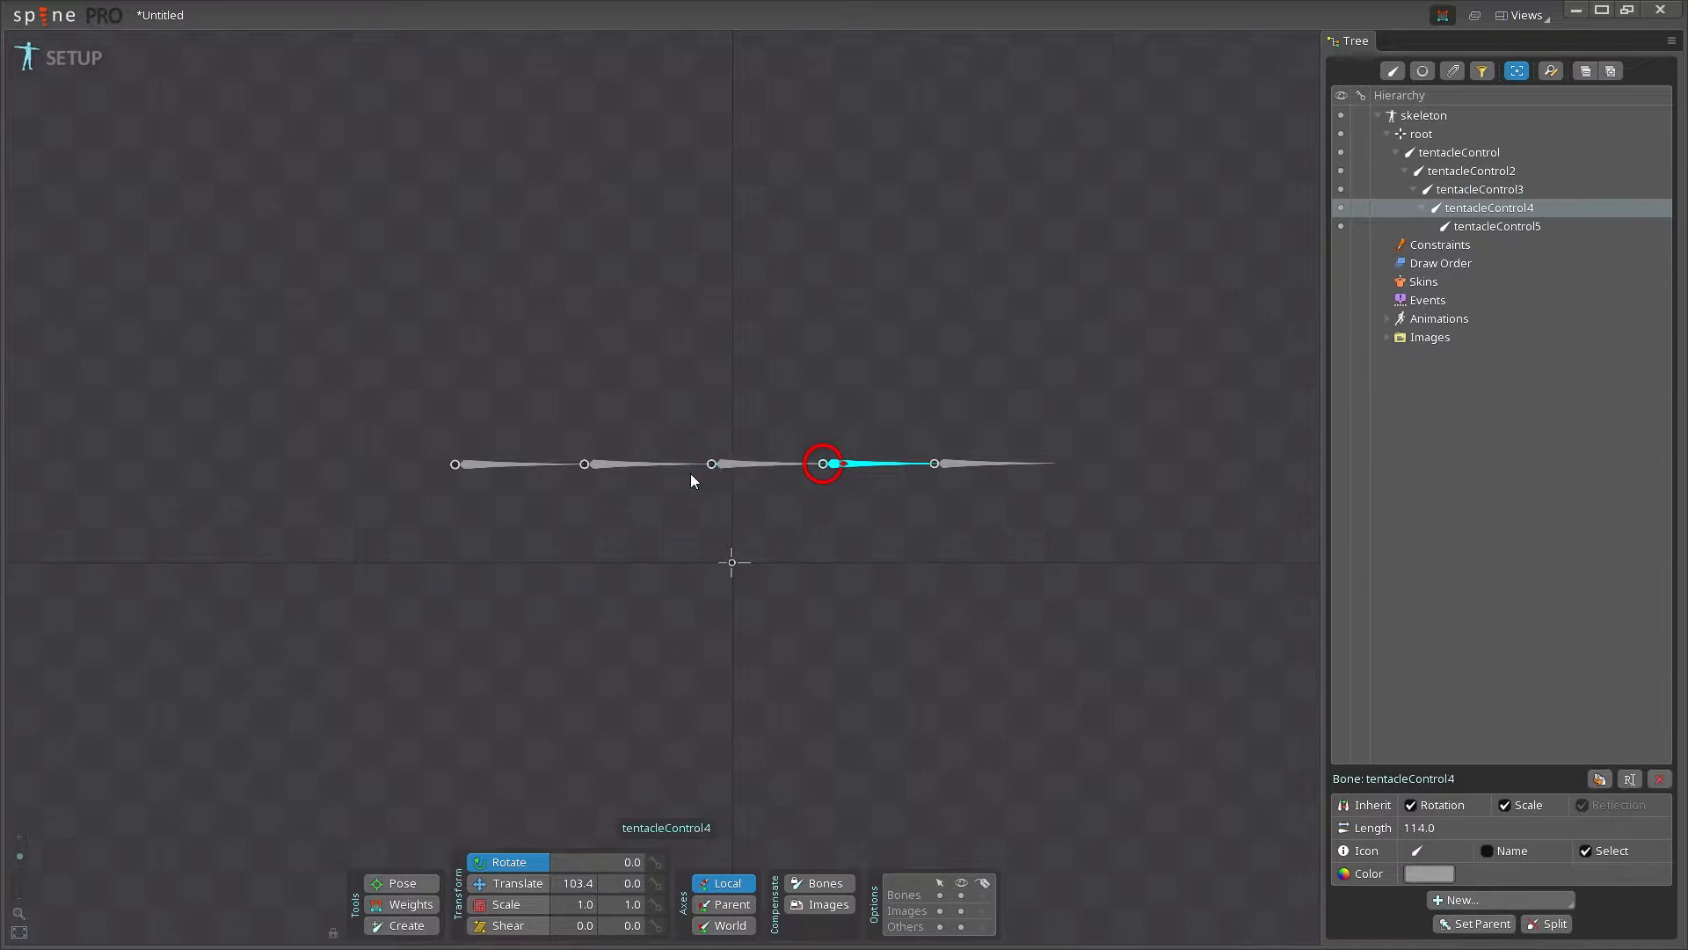
{"action": "left_click", "coordinate": [581, 884]}
{"action": "type", "text": "118"}
{"action": "key", "text": "Return"}
{"action": "left_click", "coordinate": [968, 462]}
{"action": "left_click", "coordinate": [581, 883]}
{"action": "type", "text": "114"}
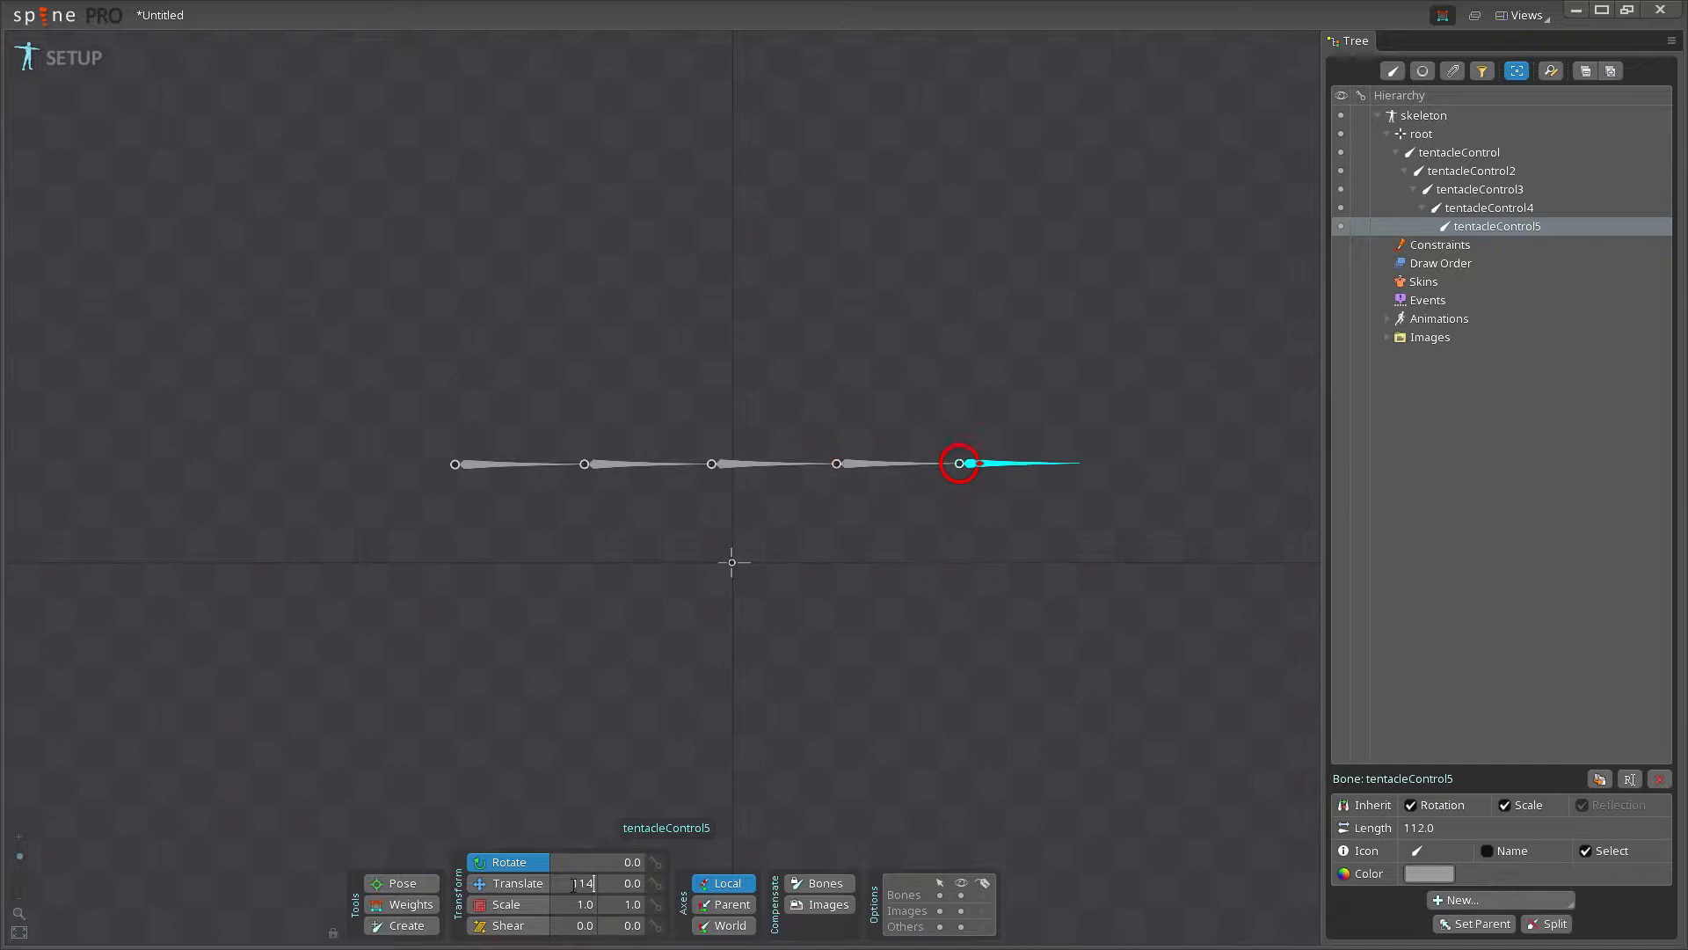
{"action": "key", "text": "Return"}
{"action": "left_click", "coordinate": [1013, 783]}
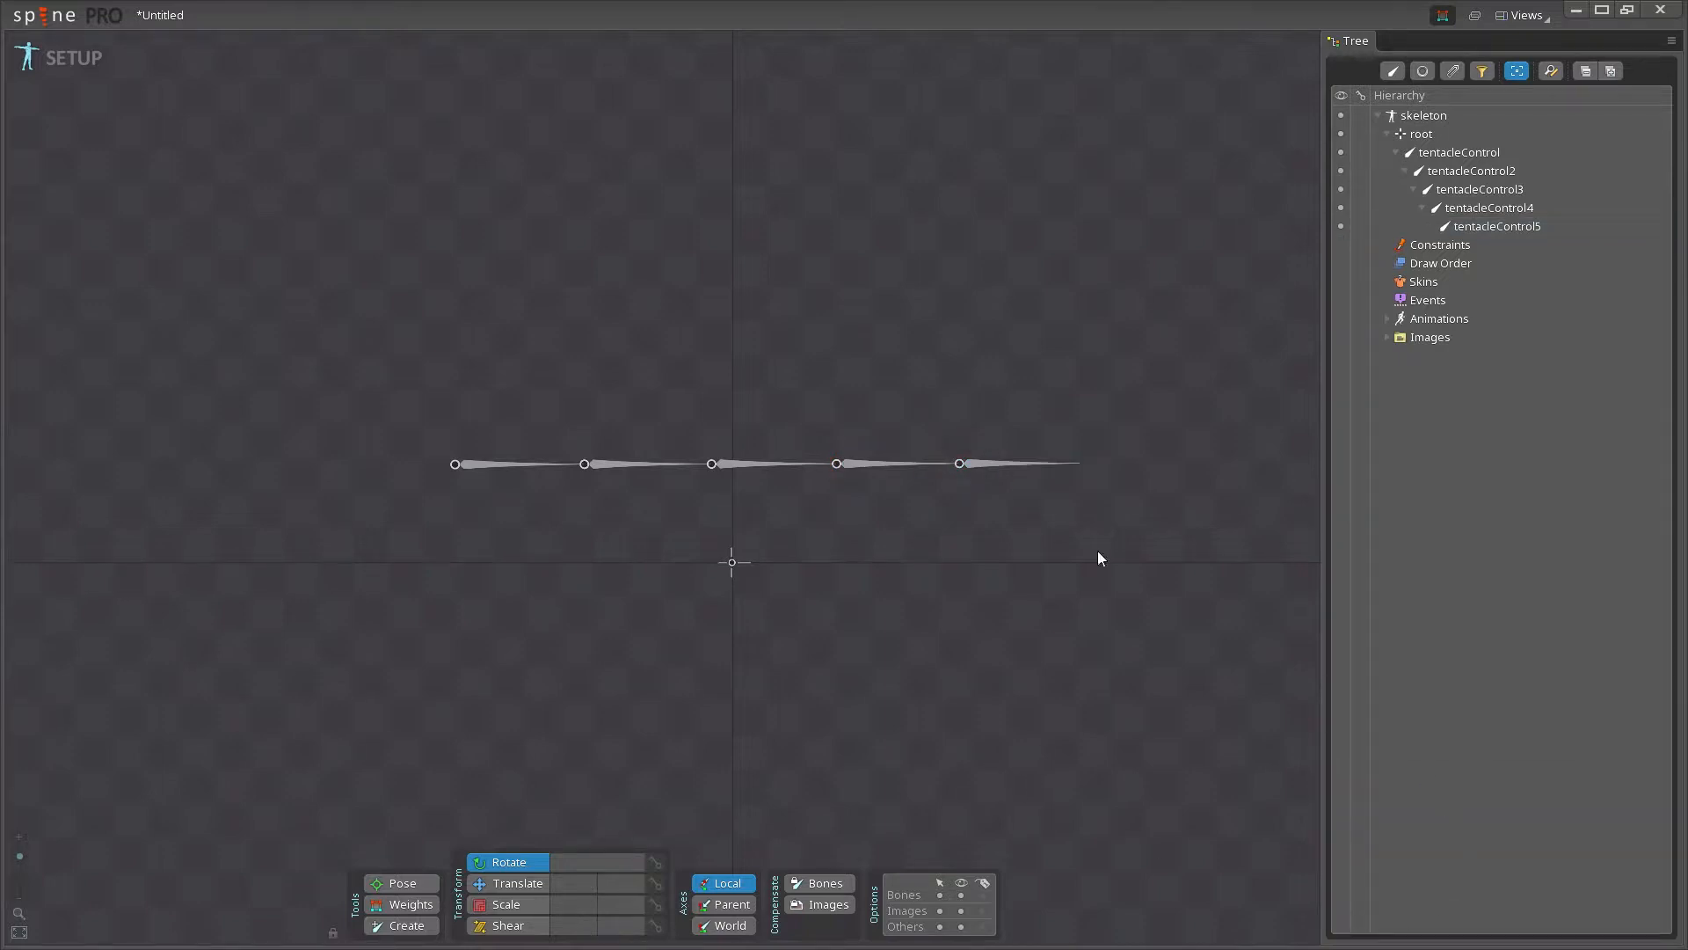
Select all five bones, test curling the adjusted chain by rotating them together, and undo the rotation
{"action": "left_click_drag", "start_coordinate": [426, 388], "coordinate": [1099, 493]}
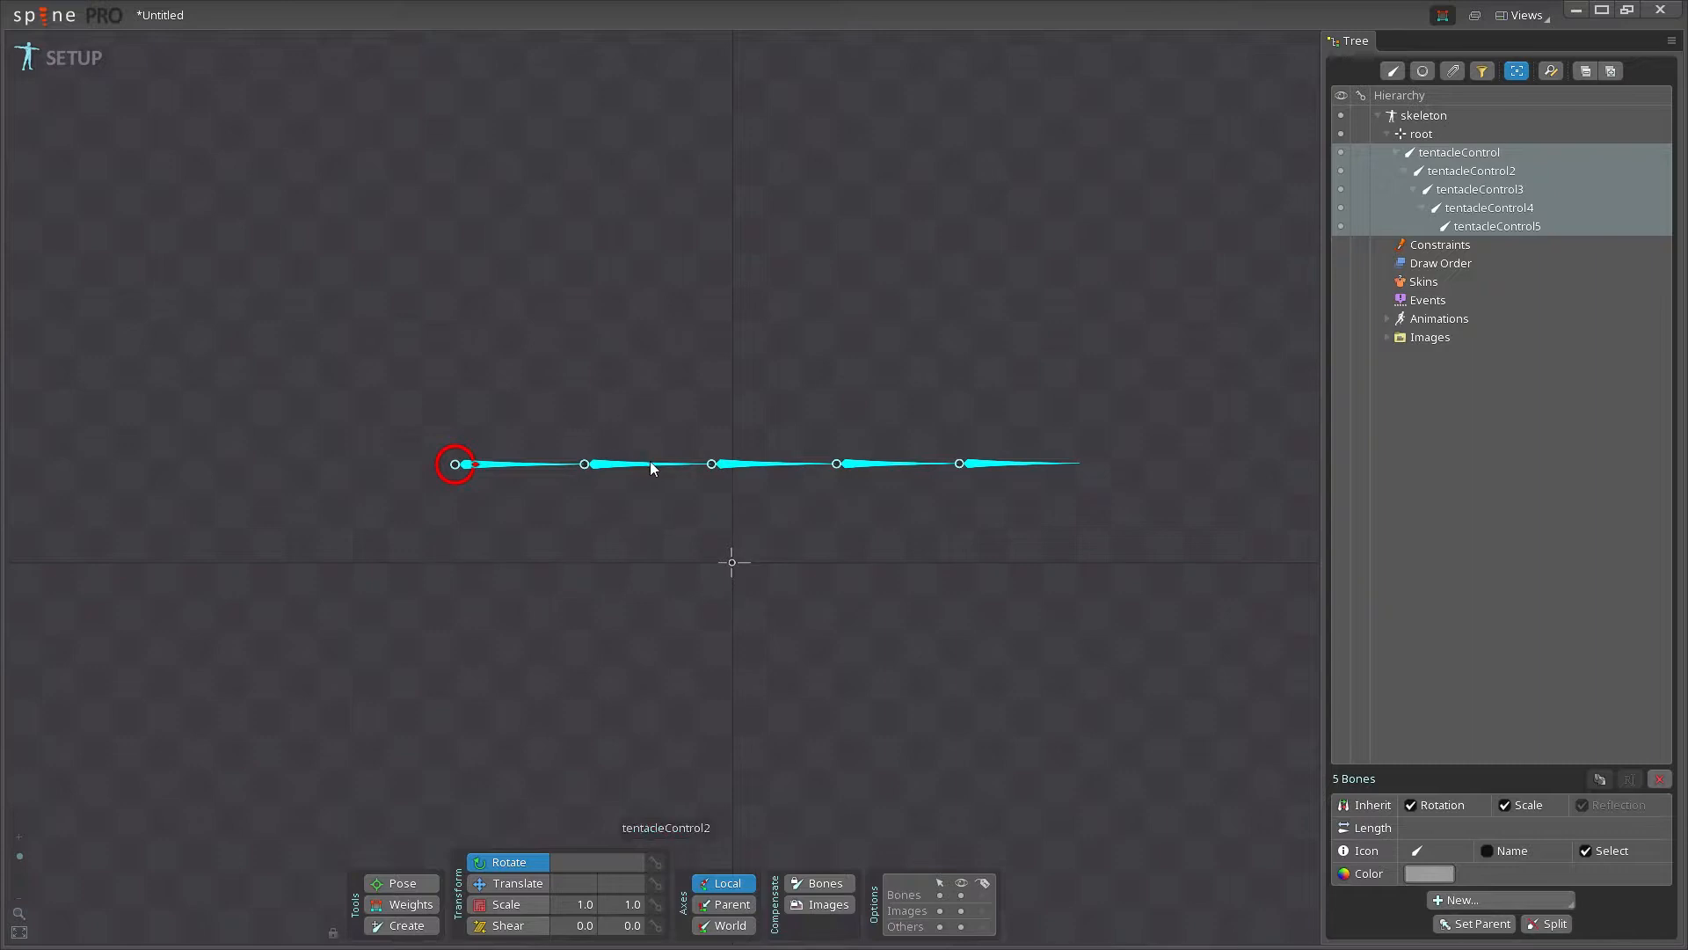
{"action": "left_click_drag", "start_coordinate": [910, 725], "coordinate": [758, 84]}
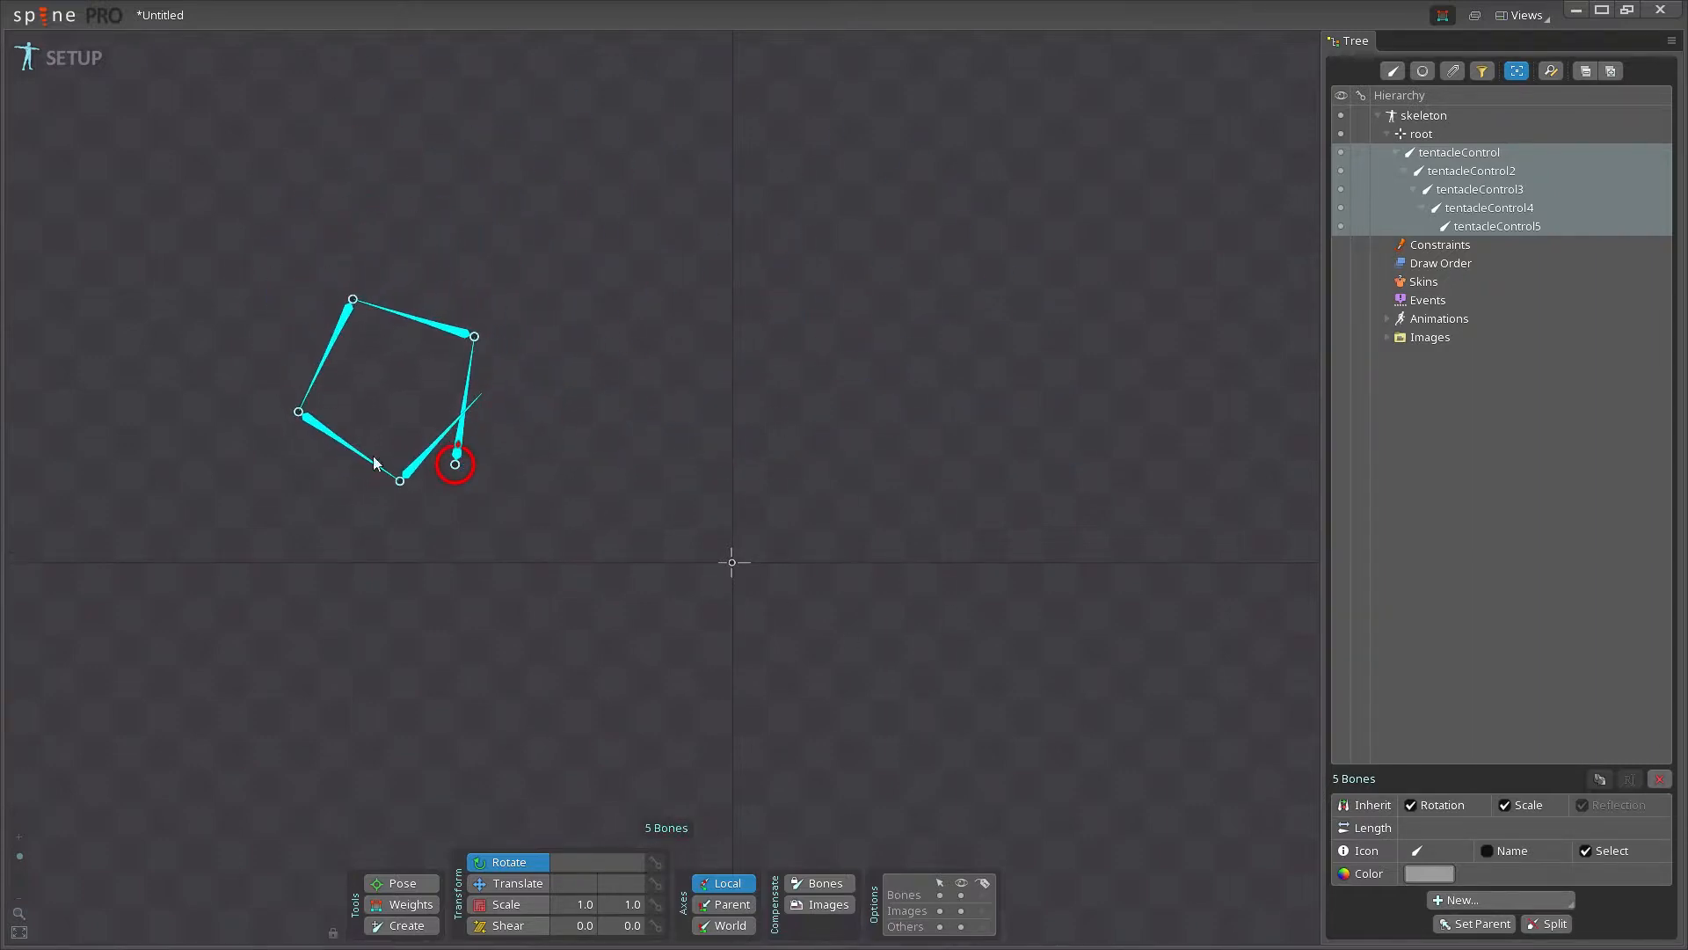
{"action": "key", "text": "ctrl+z"}
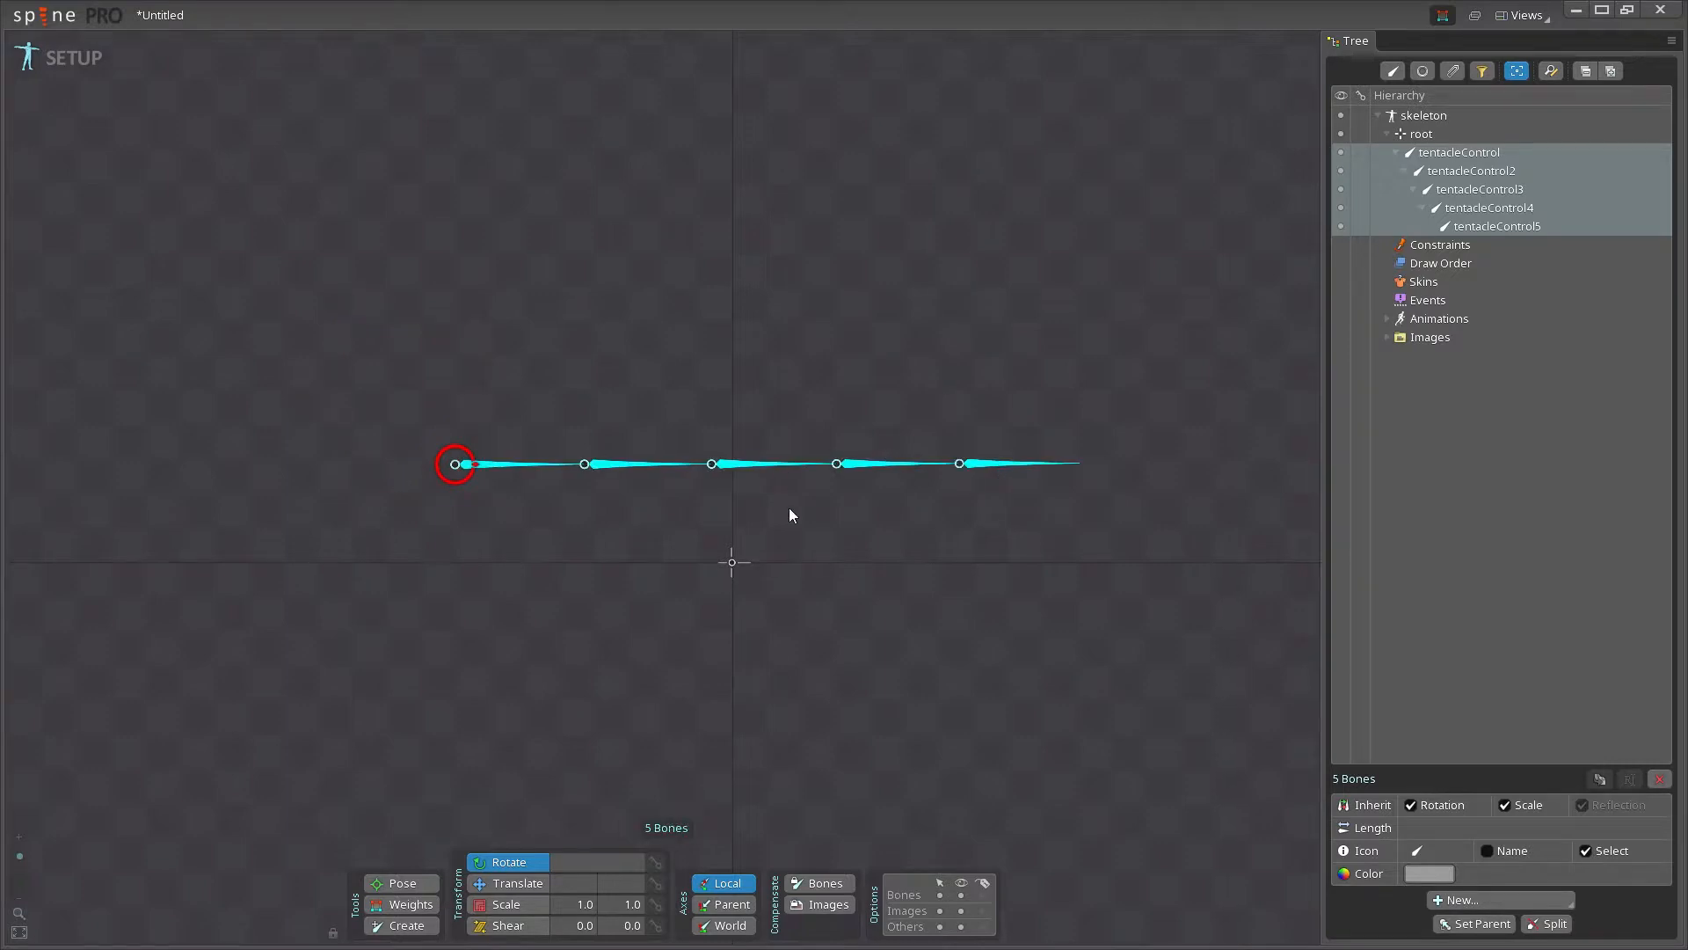
Change the color of all five tentacleControl bones to bright green and clear the selection
{"action": "left_click_drag", "start_coordinate": [758, 306], "coordinate": [639, 343]}
{"action": "key", "text": "space"}
{"action": "left_click", "coordinate": [1459, 152]}
{"action": "left_click", "coordinate": [1496, 226], "text": "shift"}
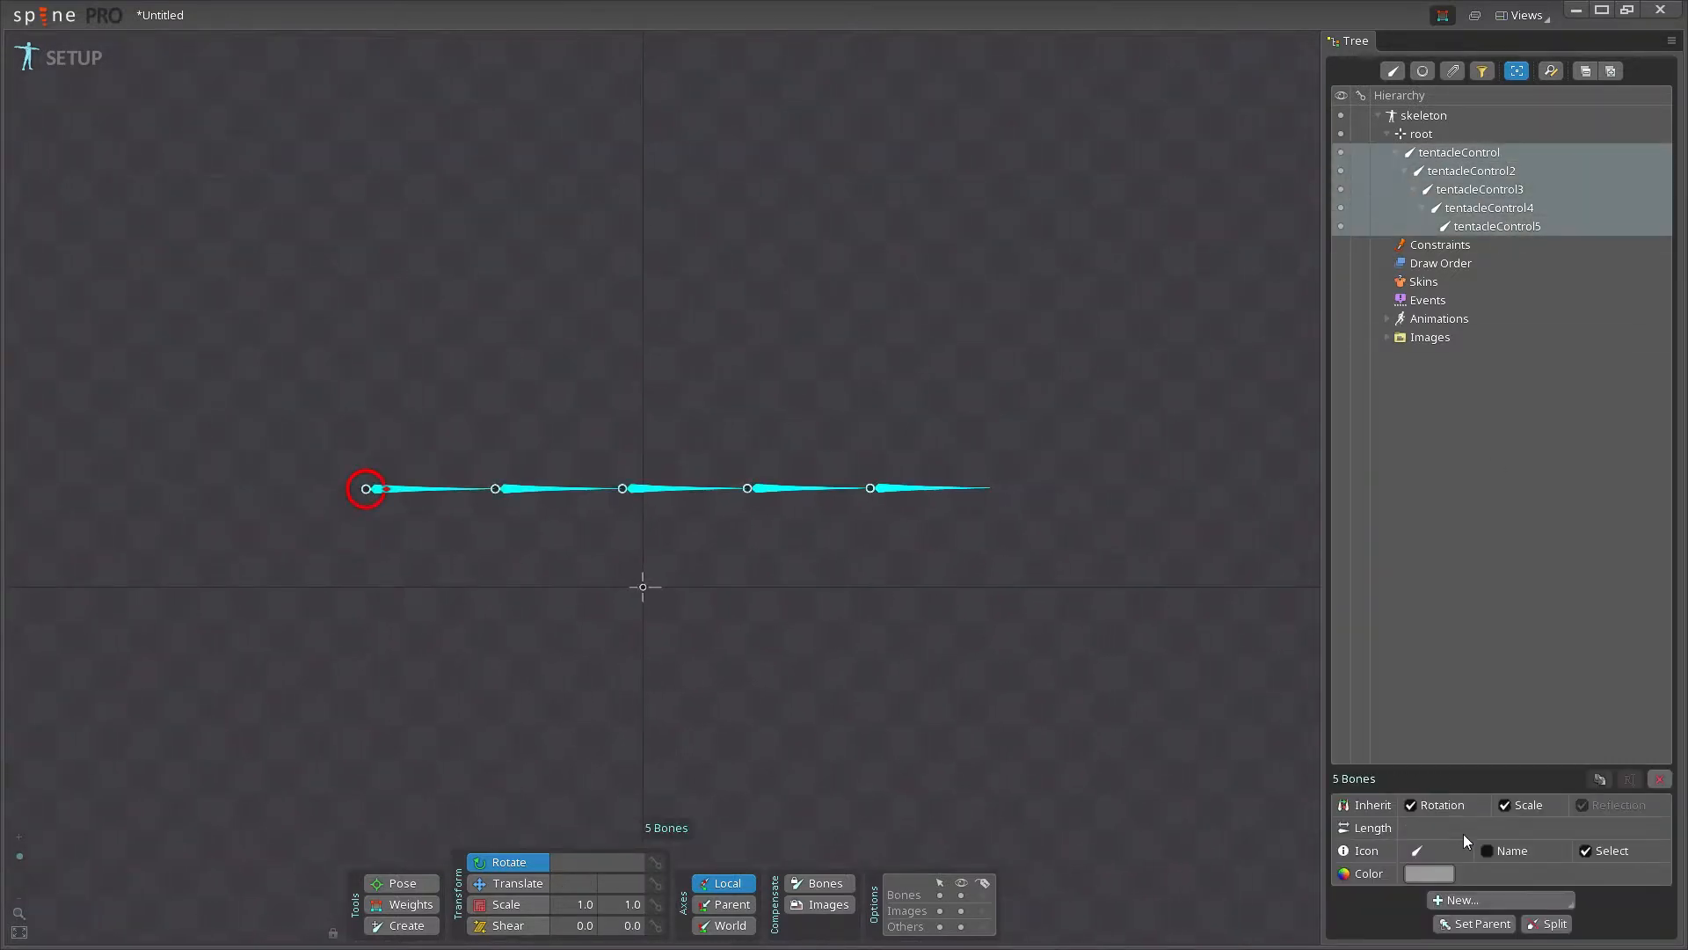
{"action": "left_click", "coordinate": [1445, 873]}
{"action": "left_click", "coordinate": [1208, 277]}
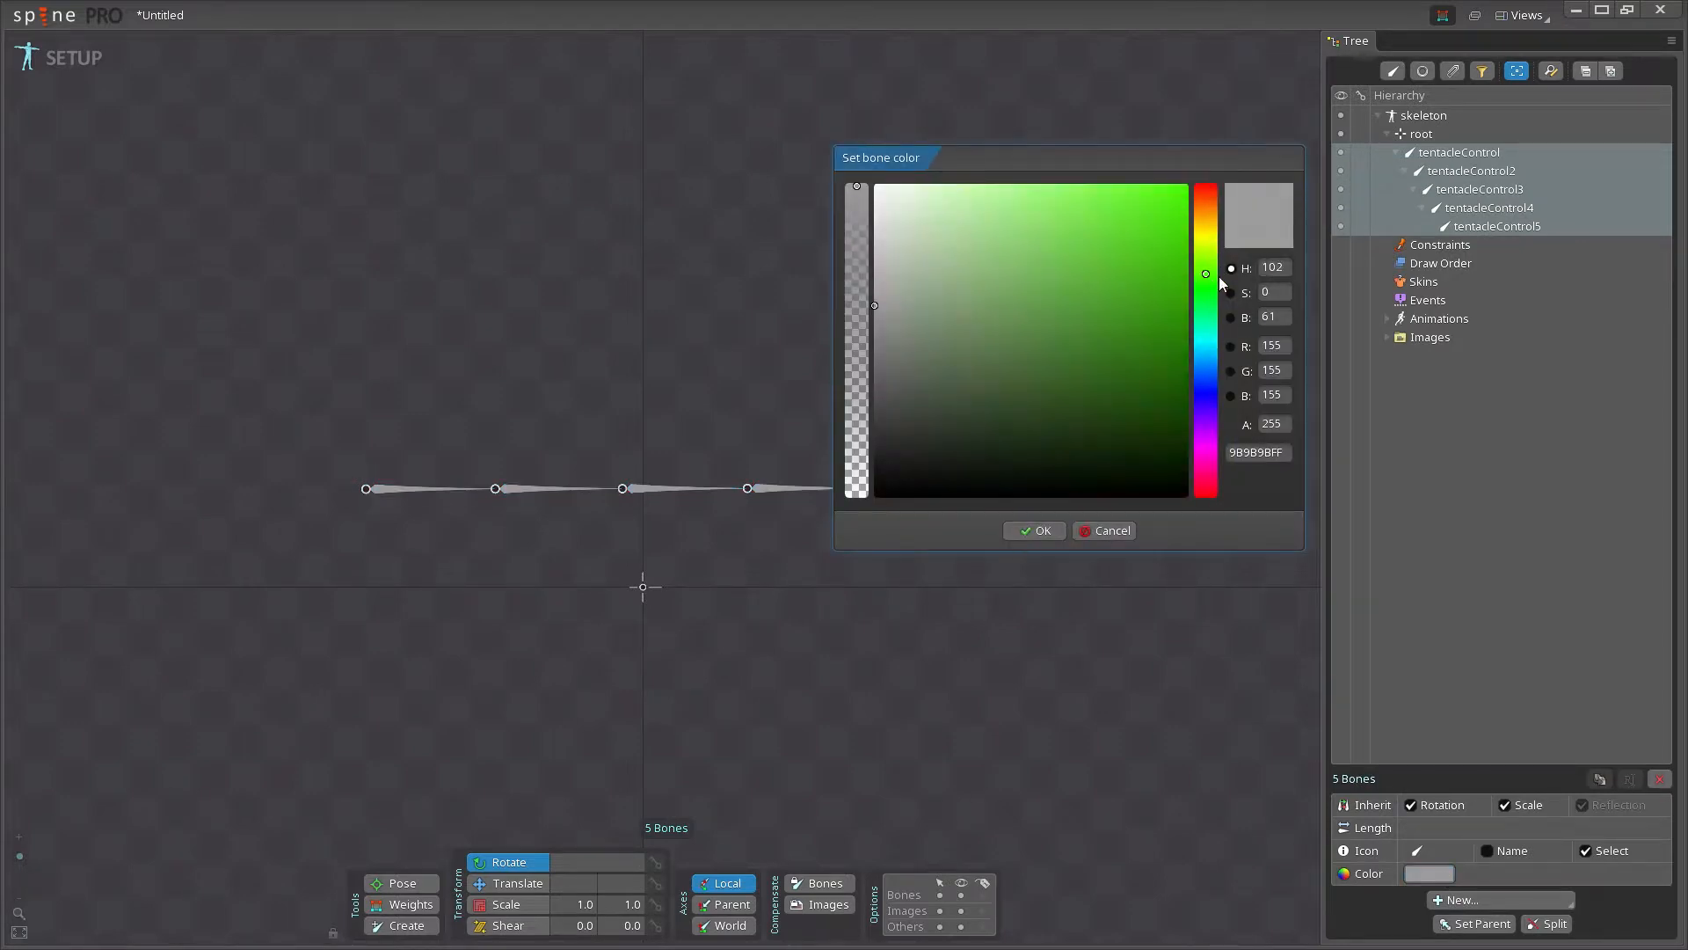
{"action": "left_click", "coordinate": [1036, 533]}
{"action": "key", "text": "space"}
{"action": "left_click_drag", "start_coordinate": [746, 249], "coordinate": [866, 243]}
Add a new path named "path" under the root bone
{"action": "left_click", "coordinate": [1412, 136]}
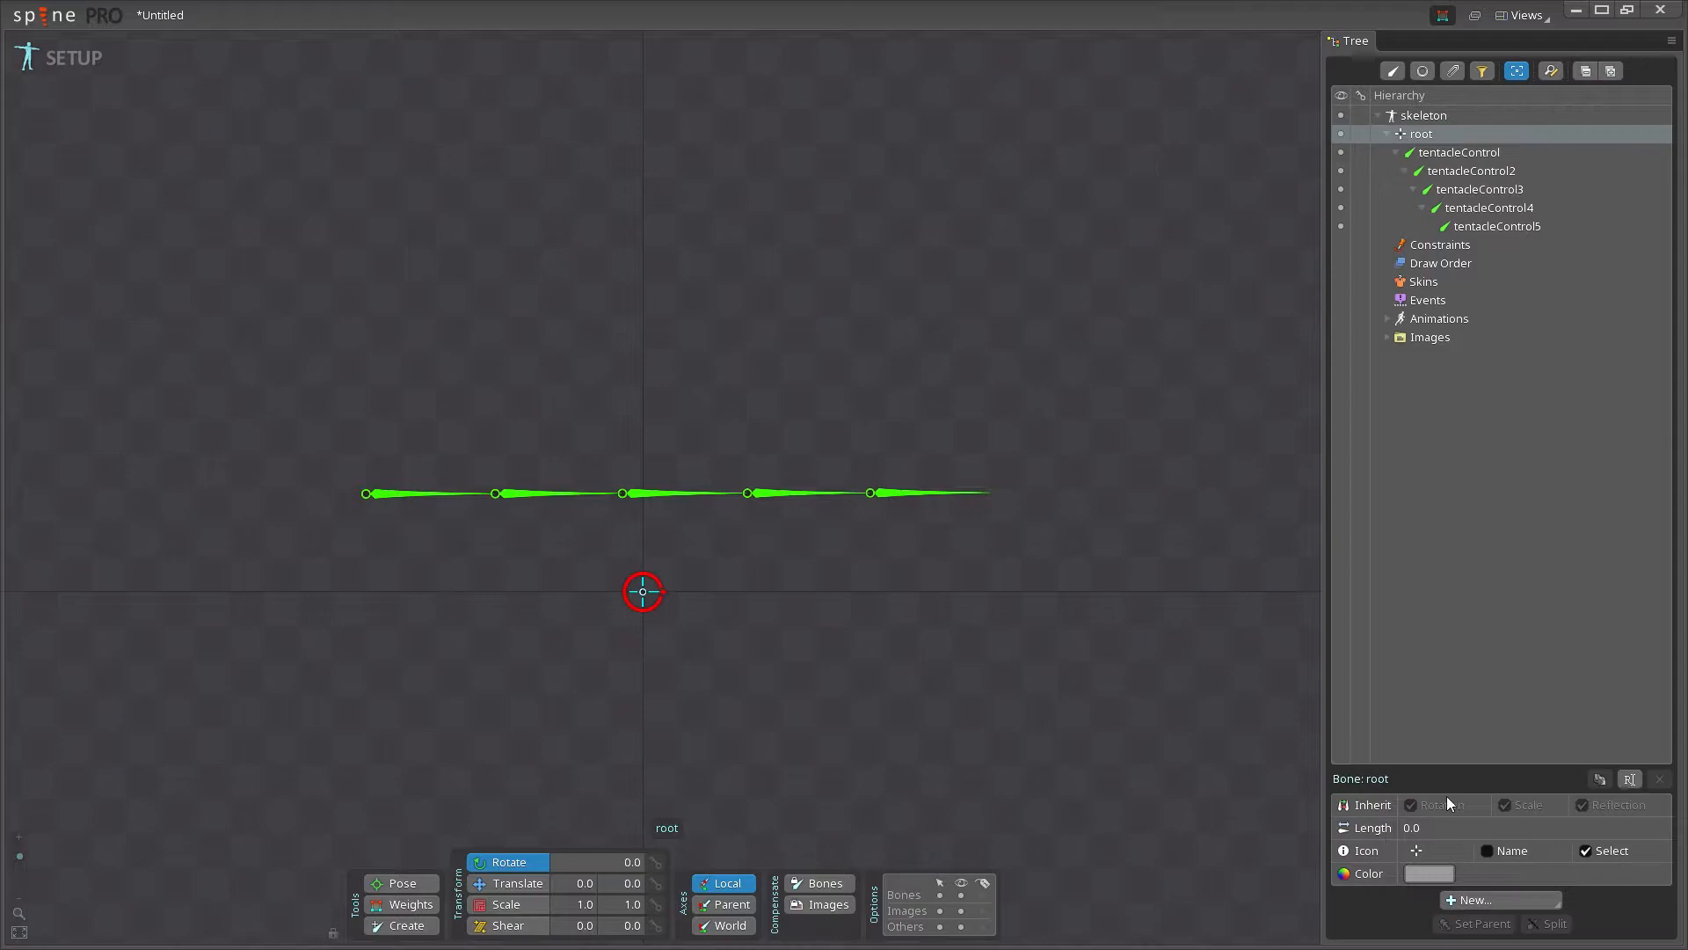
{"action": "left_click", "coordinate": [1523, 897]}
{"action": "left_click", "coordinate": [1477, 853]}
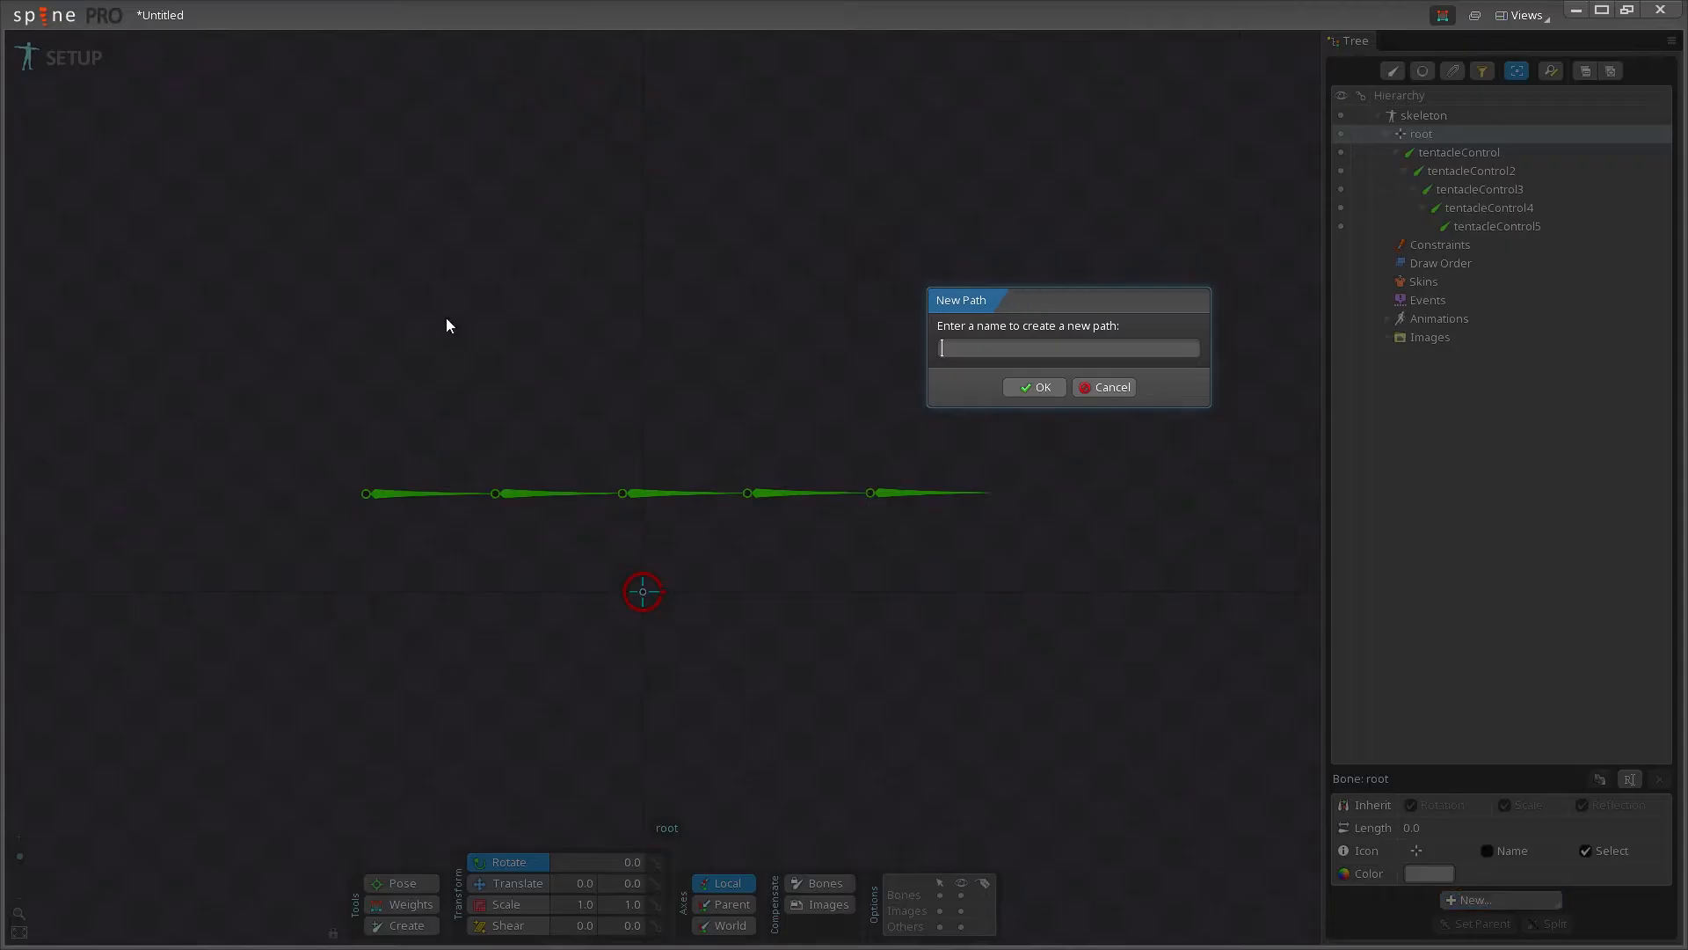
{"action": "type", "text": "path"}
{"action": "key", "text": "Return"}
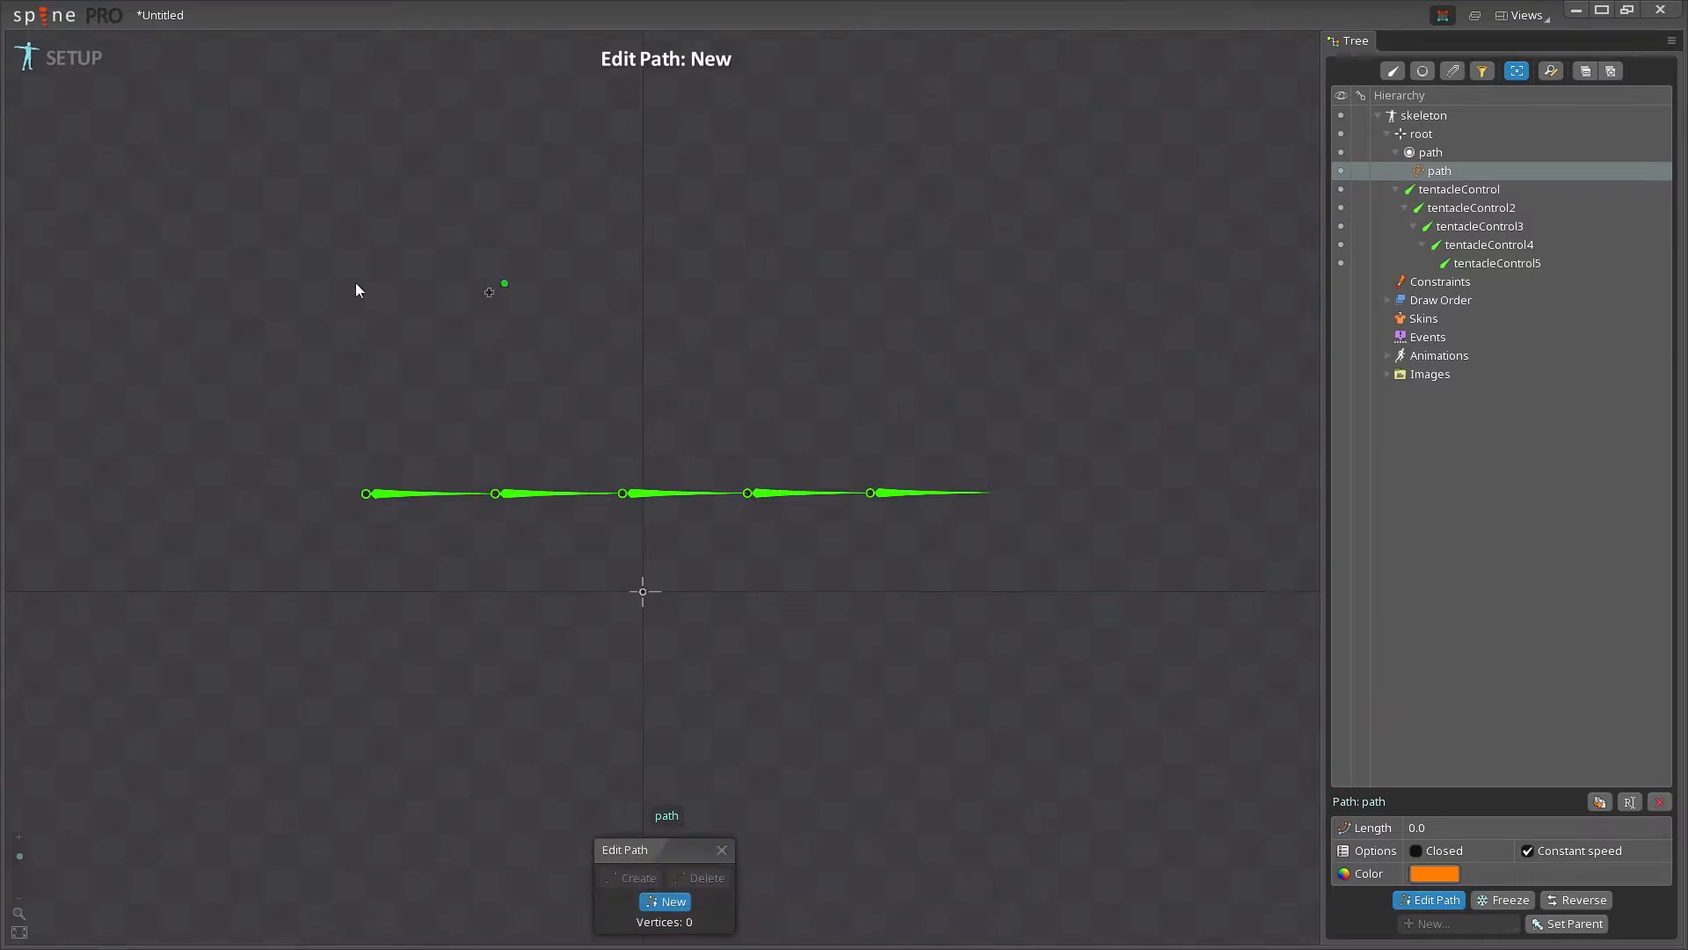
Draw an S-shaped path with four curved points, about 2790 long, starting above the bone chain and extending well past its end
{"action": "scroll", "coordinate": [646, 346], "scroll_direction": "down", "scroll_amount": 7}
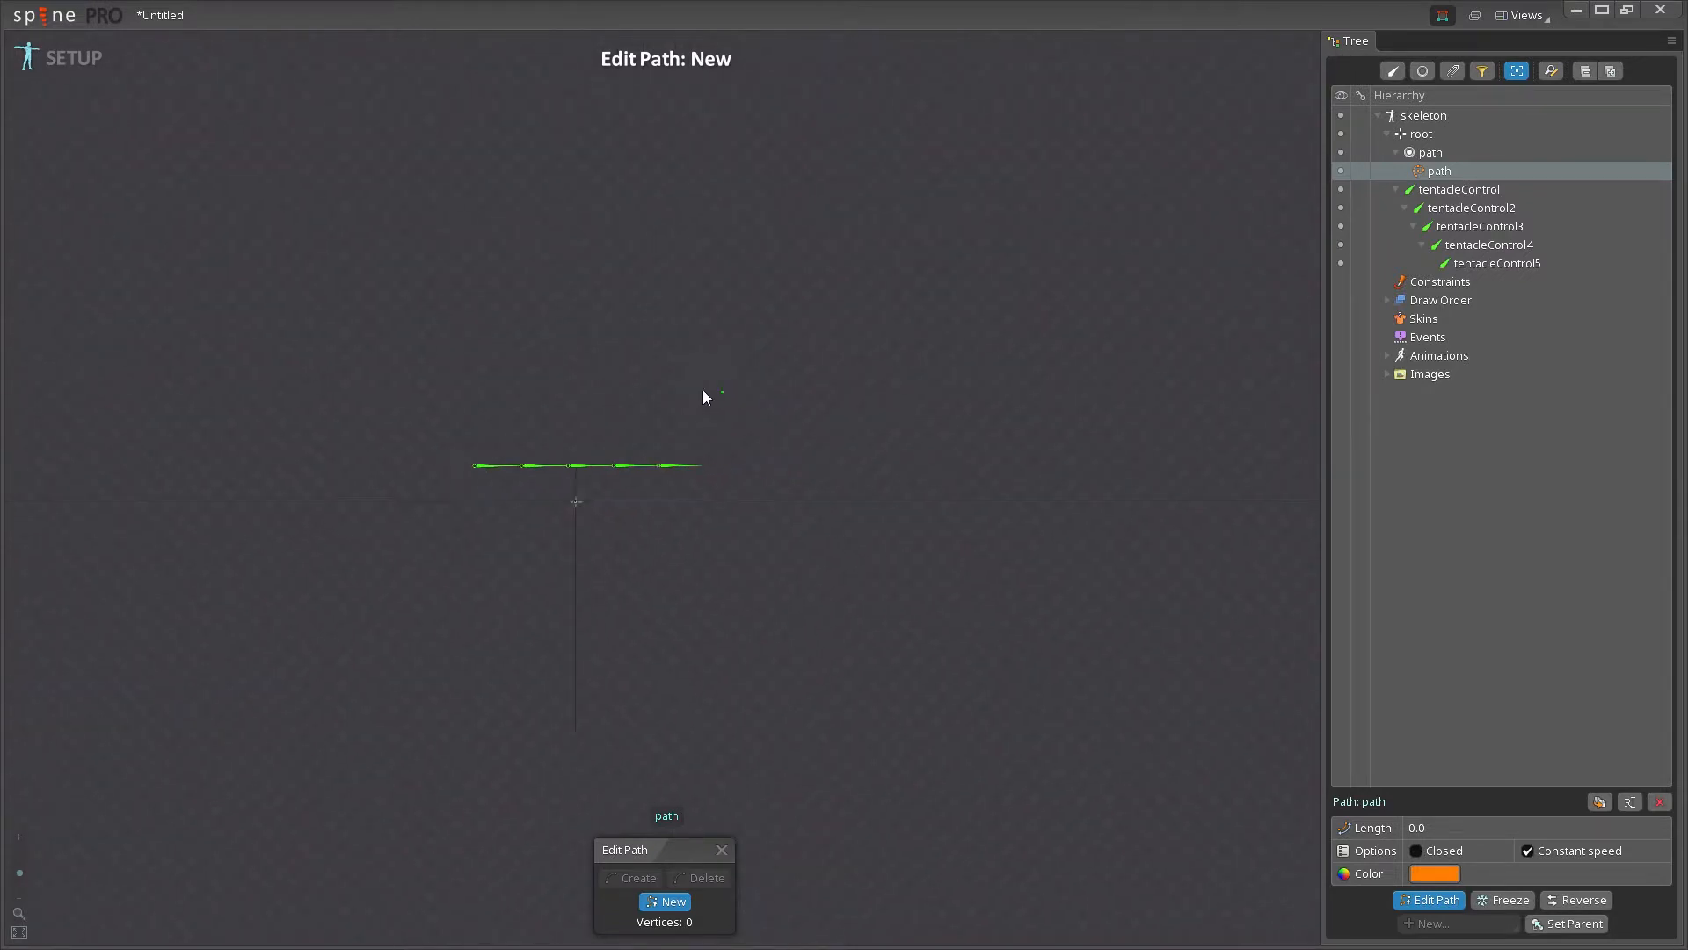
{"action": "left_click_drag", "start_coordinate": [291, 373], "coordinate": [295, 245]}
{"action": "left_click_drag", "start_coordinate": [721, 391], "coordinate": [774, 420]}
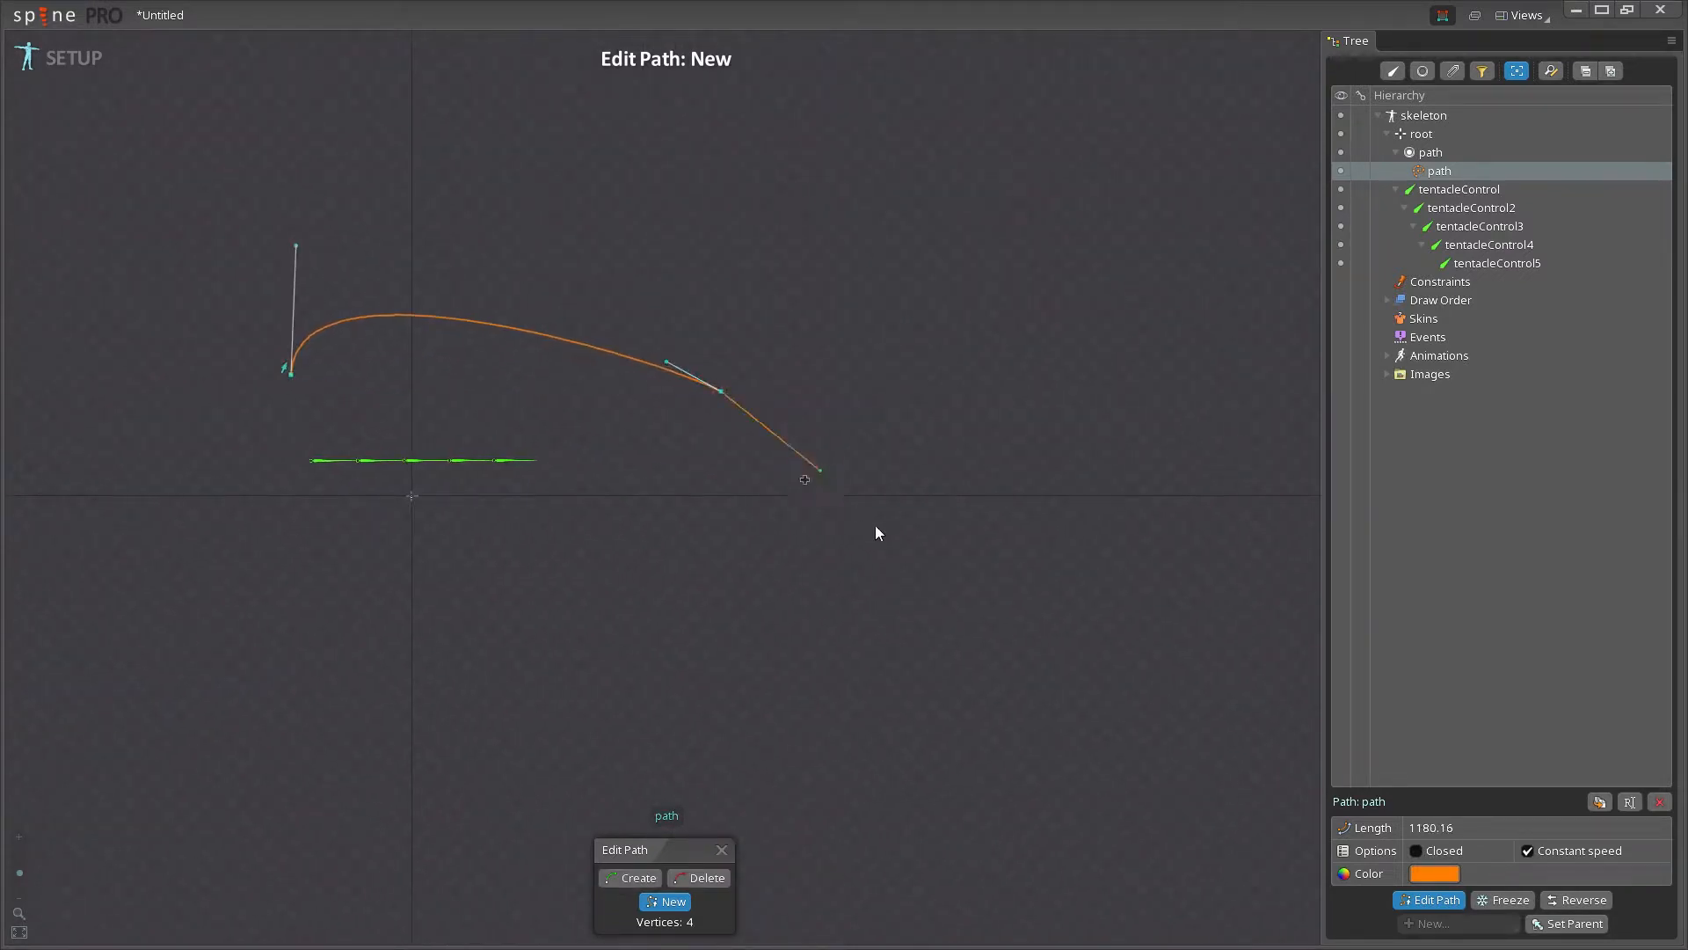
{"action": "left_click_drag", "start_coordinate": [976, 537], "coordinate": [1147, 525]}
{"action": "left_click_drag", "start_coordinate": [1260, 426], "coordinate": [1287, 343]}
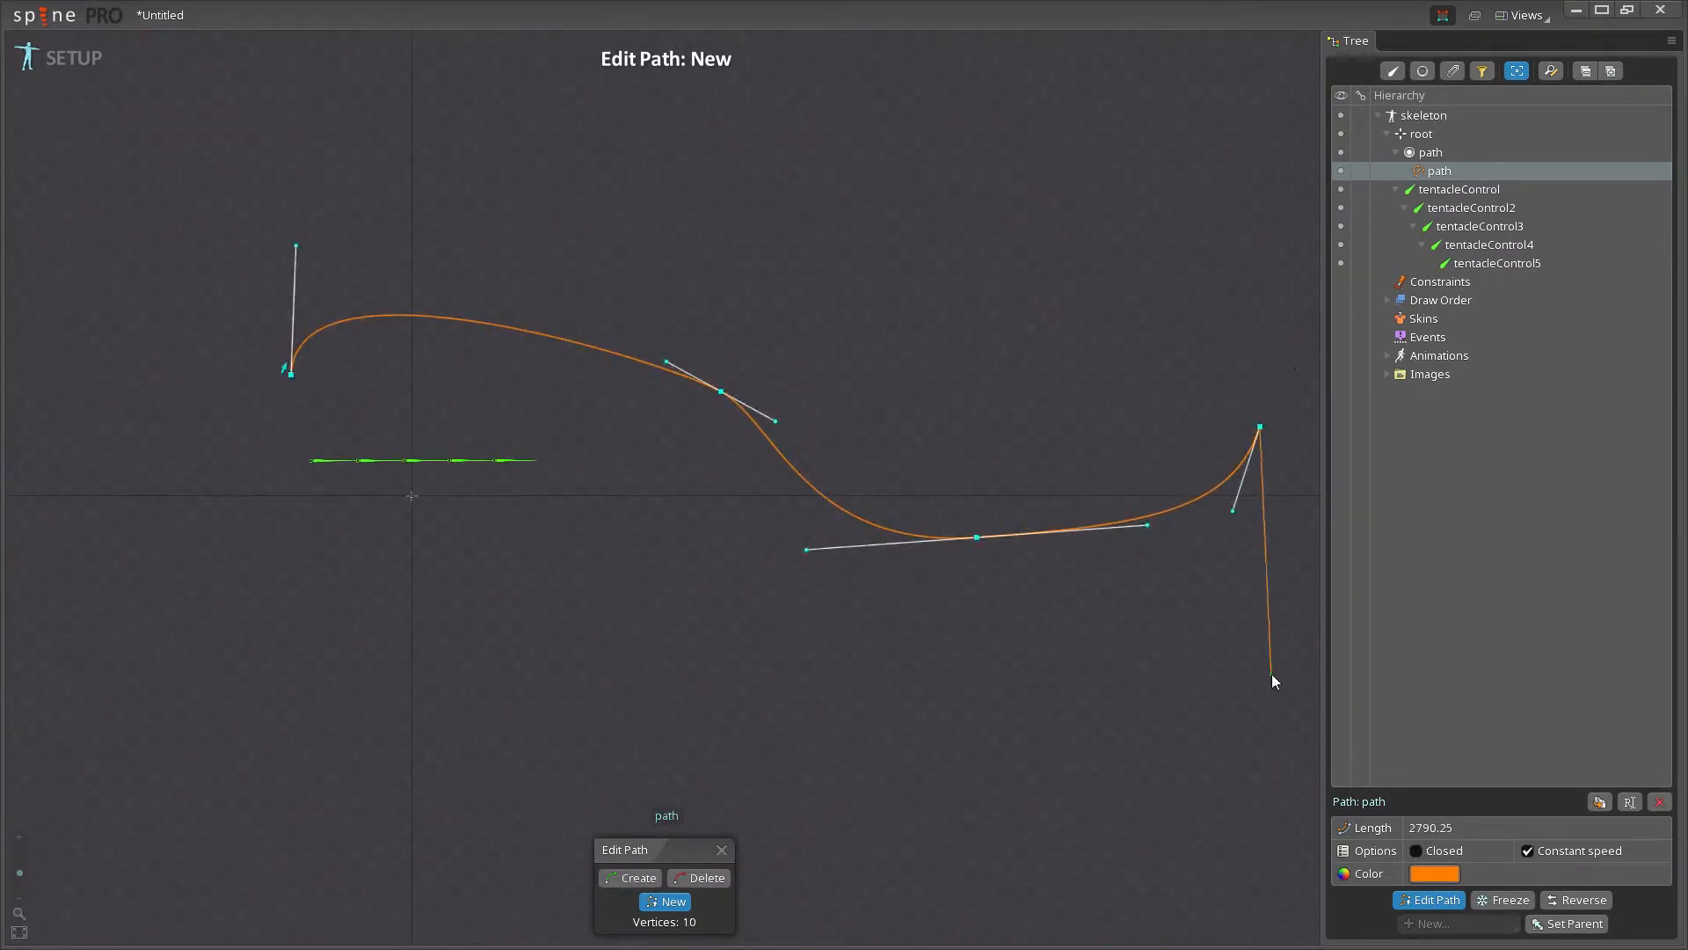
Reshape the path's first half by swinging the start point's handle downward and moving the second point closer to the start
{"action": "key", "text": "ctrl"}
{"action": "left_click_drag", "start_coordinate": [721, 394], "coordinate": [672, 447]}
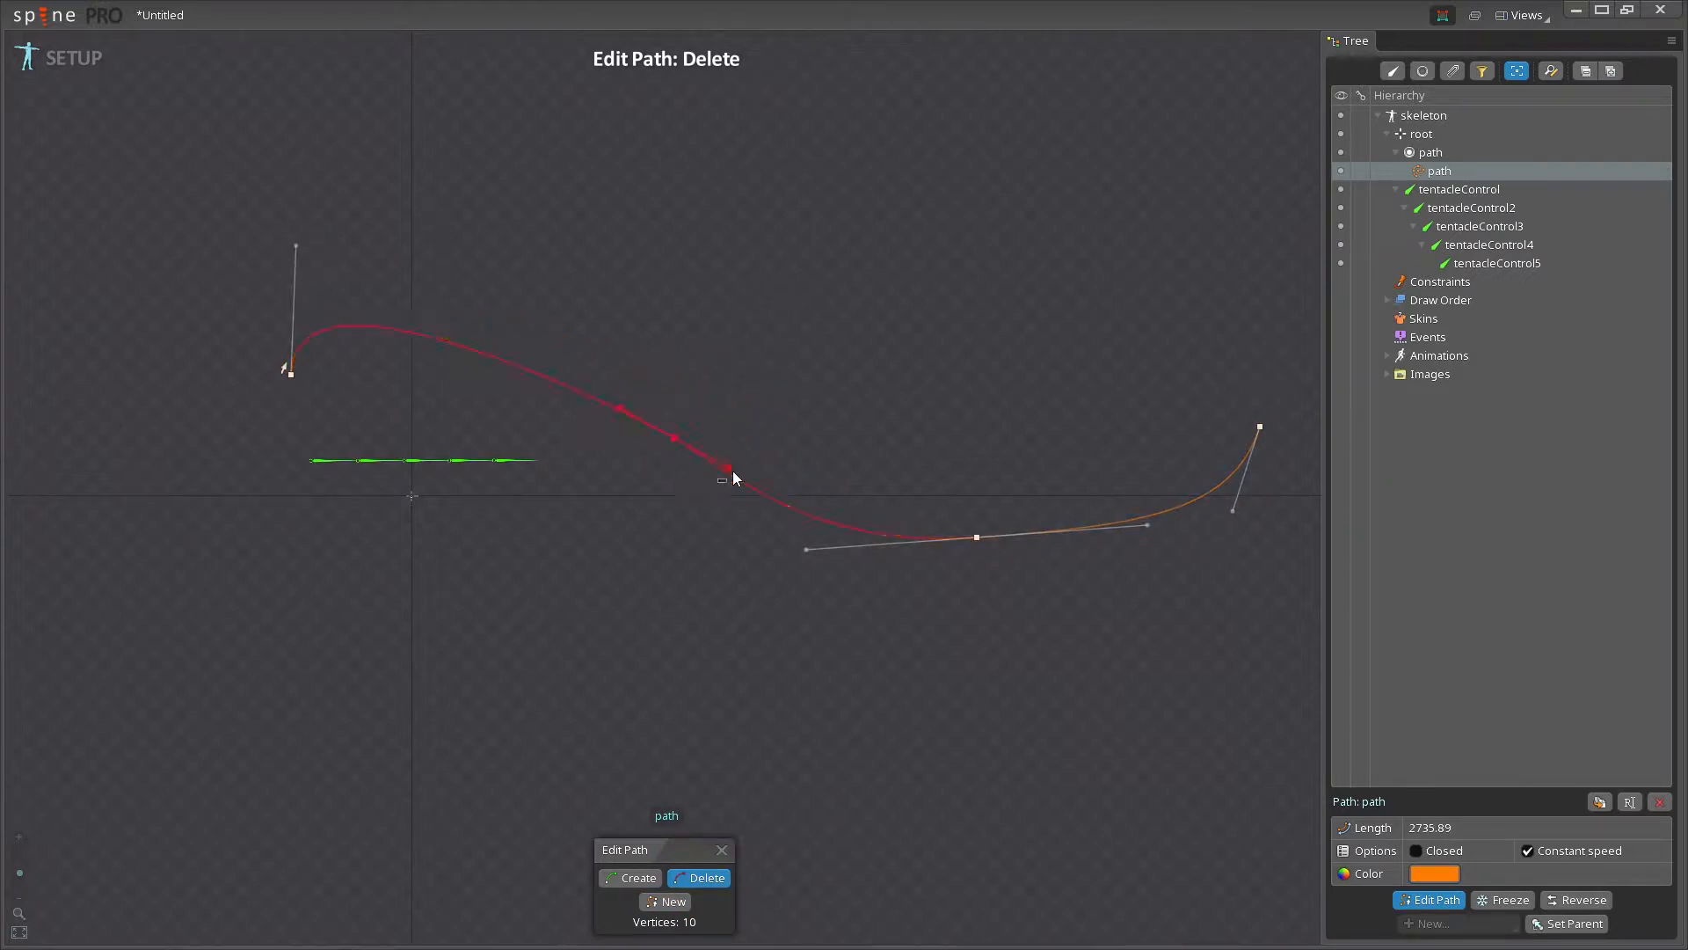
{"action": "left_click_drag", "start_coordinate": [295, 246], "coordinate": [455, 406]}
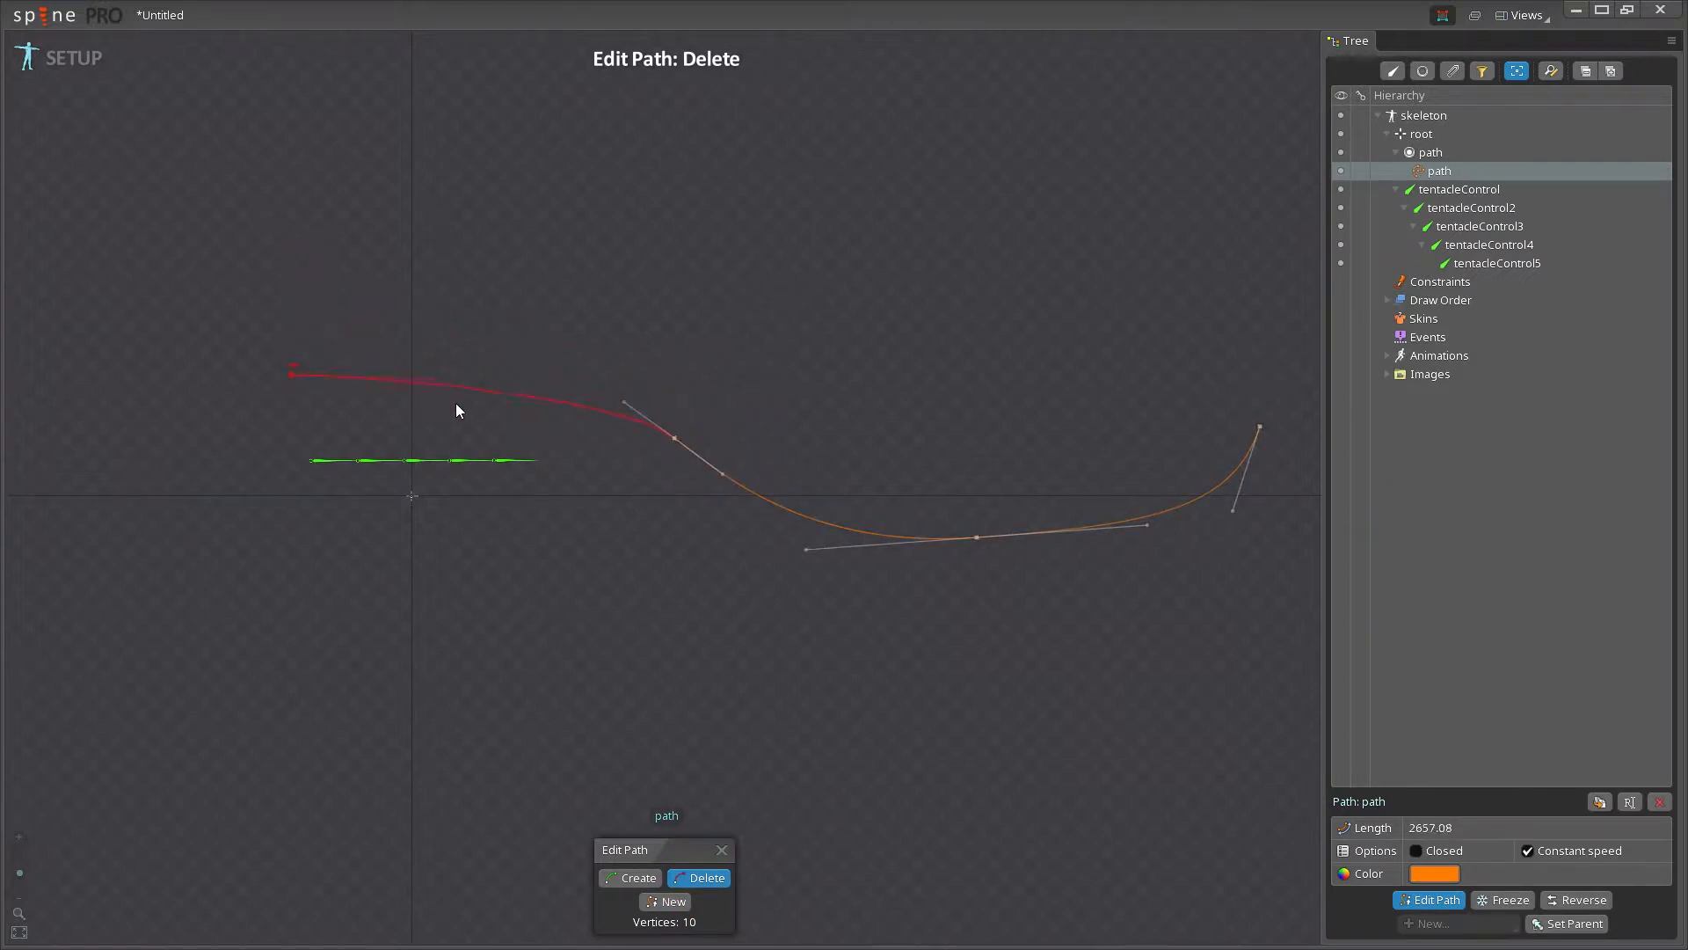
{"action": "left_click_drag", "start_coordinate": [675, 440], "coordinate": [672, 391]}
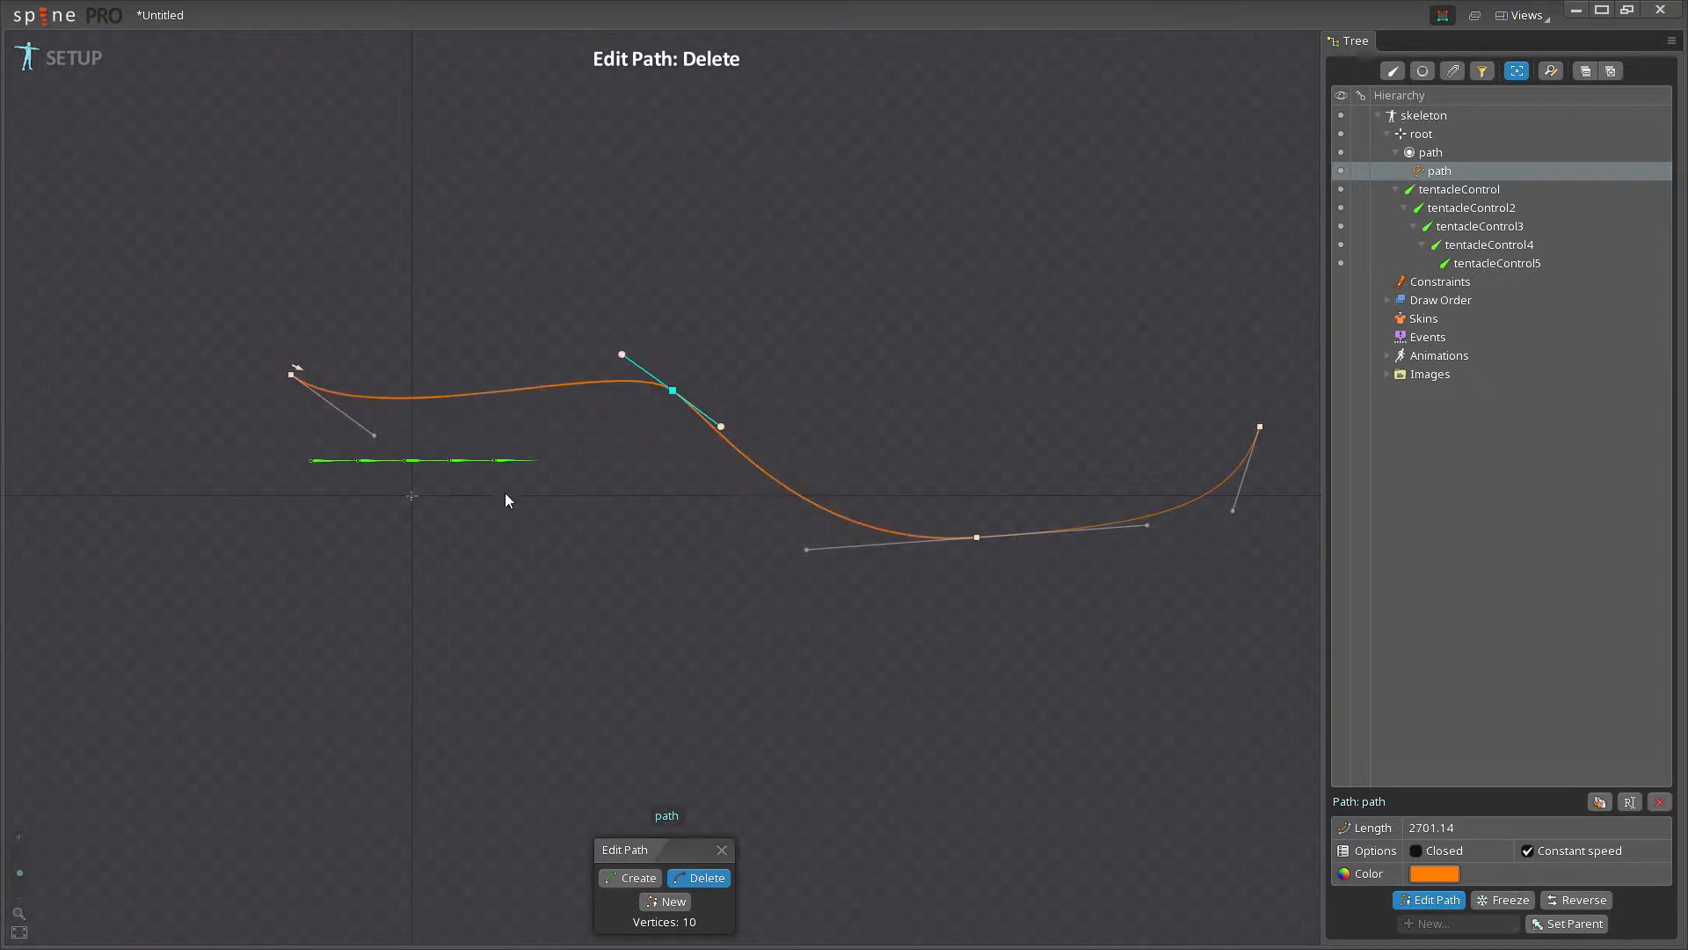
Shorten the path's second half to a total length of about 2260 by moving its last two points inward, and finish path editing
{"action": "scroll", "coordinate": [788, 509], "scroll_direction": "up", "scroll_amount": 1}
{"action": "left_click_drag", "start_coordinate": [1002, 542], "coordinate": [893, 522]}
{"action": "scroll", "coordinate": [1009, 606], "scroll_direction": "down", "scroll_amount": 1}
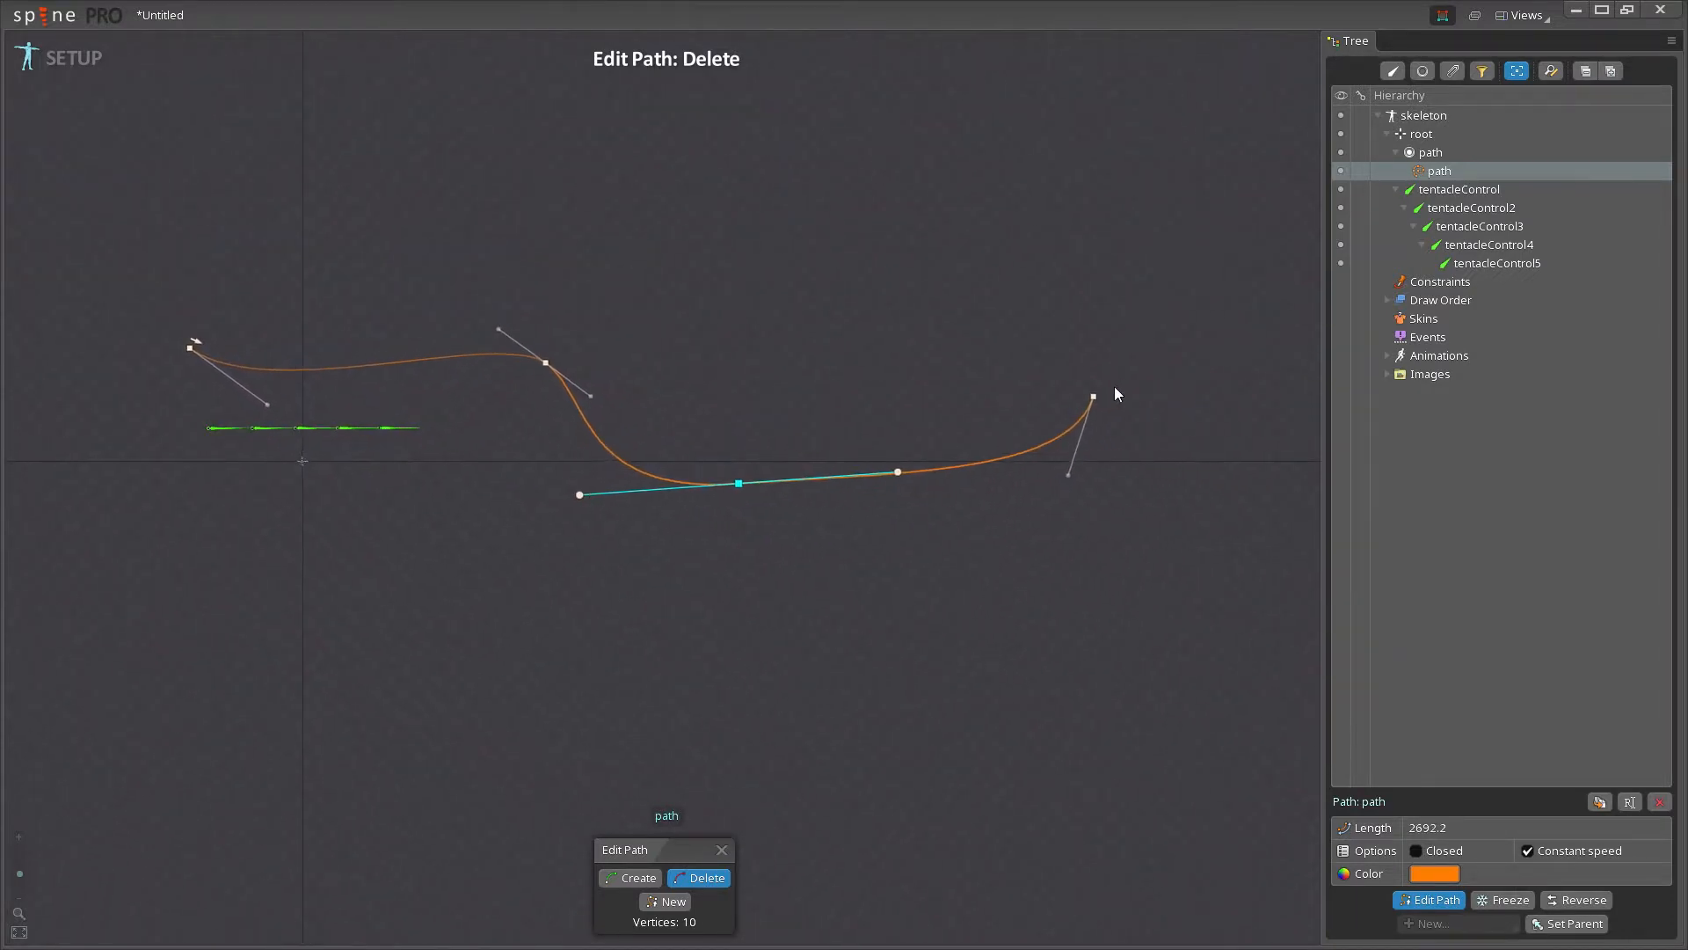
{"action": "left_click_drag", "start_coordinate": [1093, 395], "coordinate": [907, 371]}
{"action": "left_click_drag", "start_coordinate": [882, 448], "coordinate": [831, 456]}
{"action": "scroll", "coordinate": [273, 493], "scroll_direction": "up", "scroll_amount": 2}
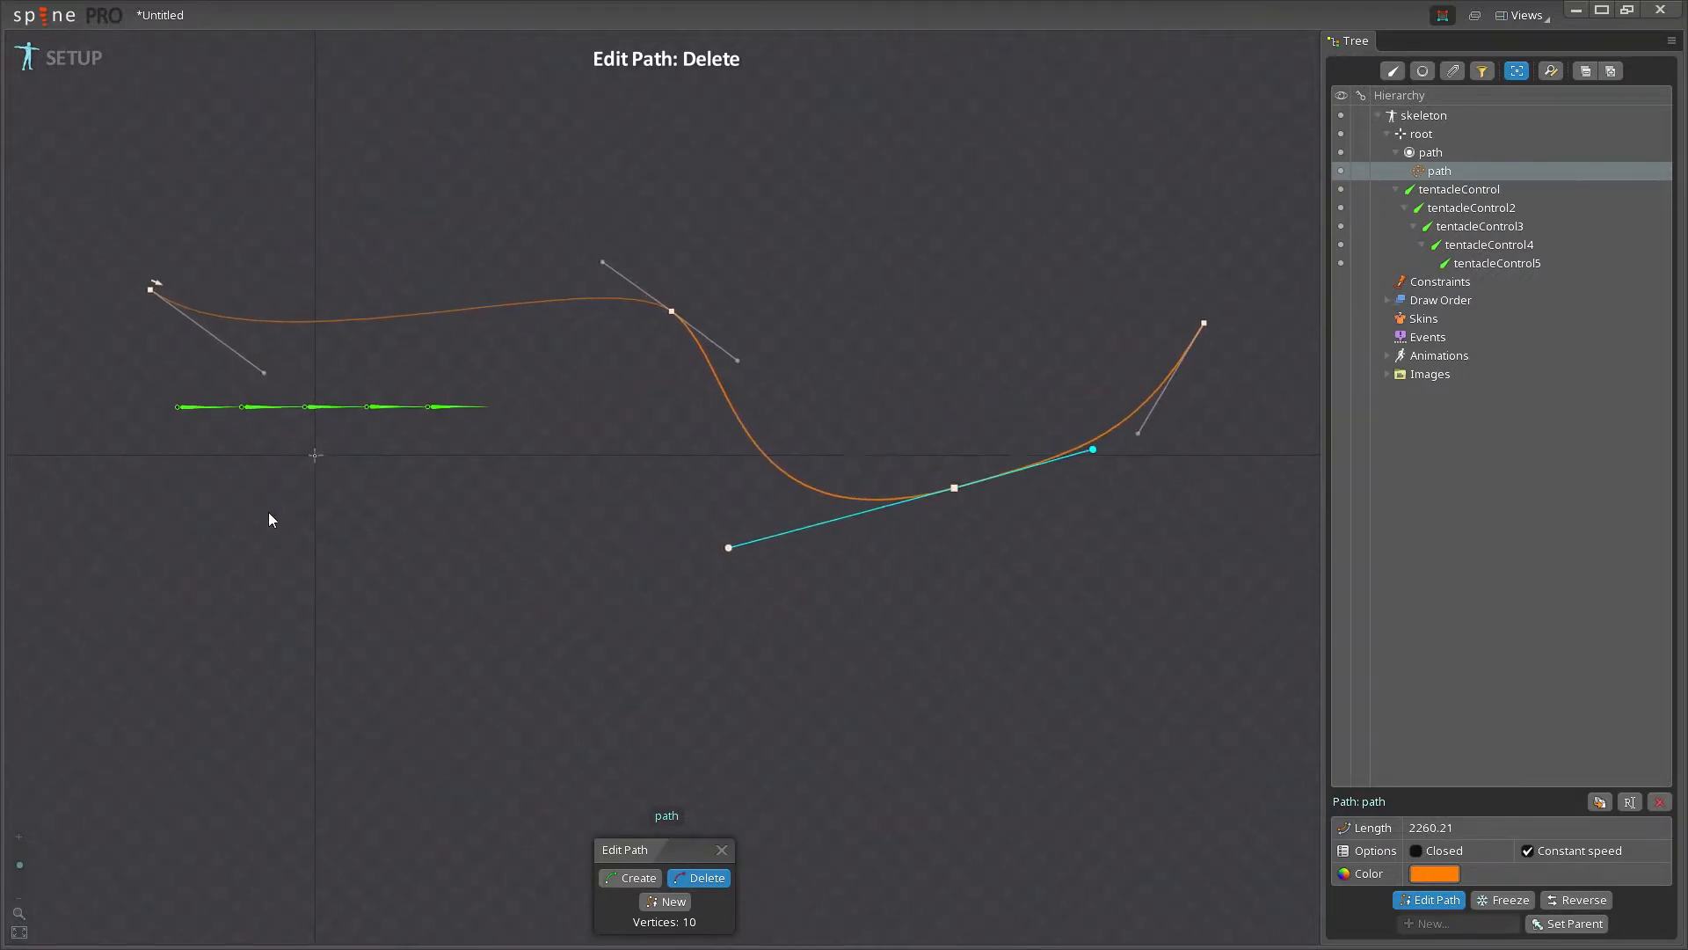
{"action": "left_click", "coordinate": [721, 850]}
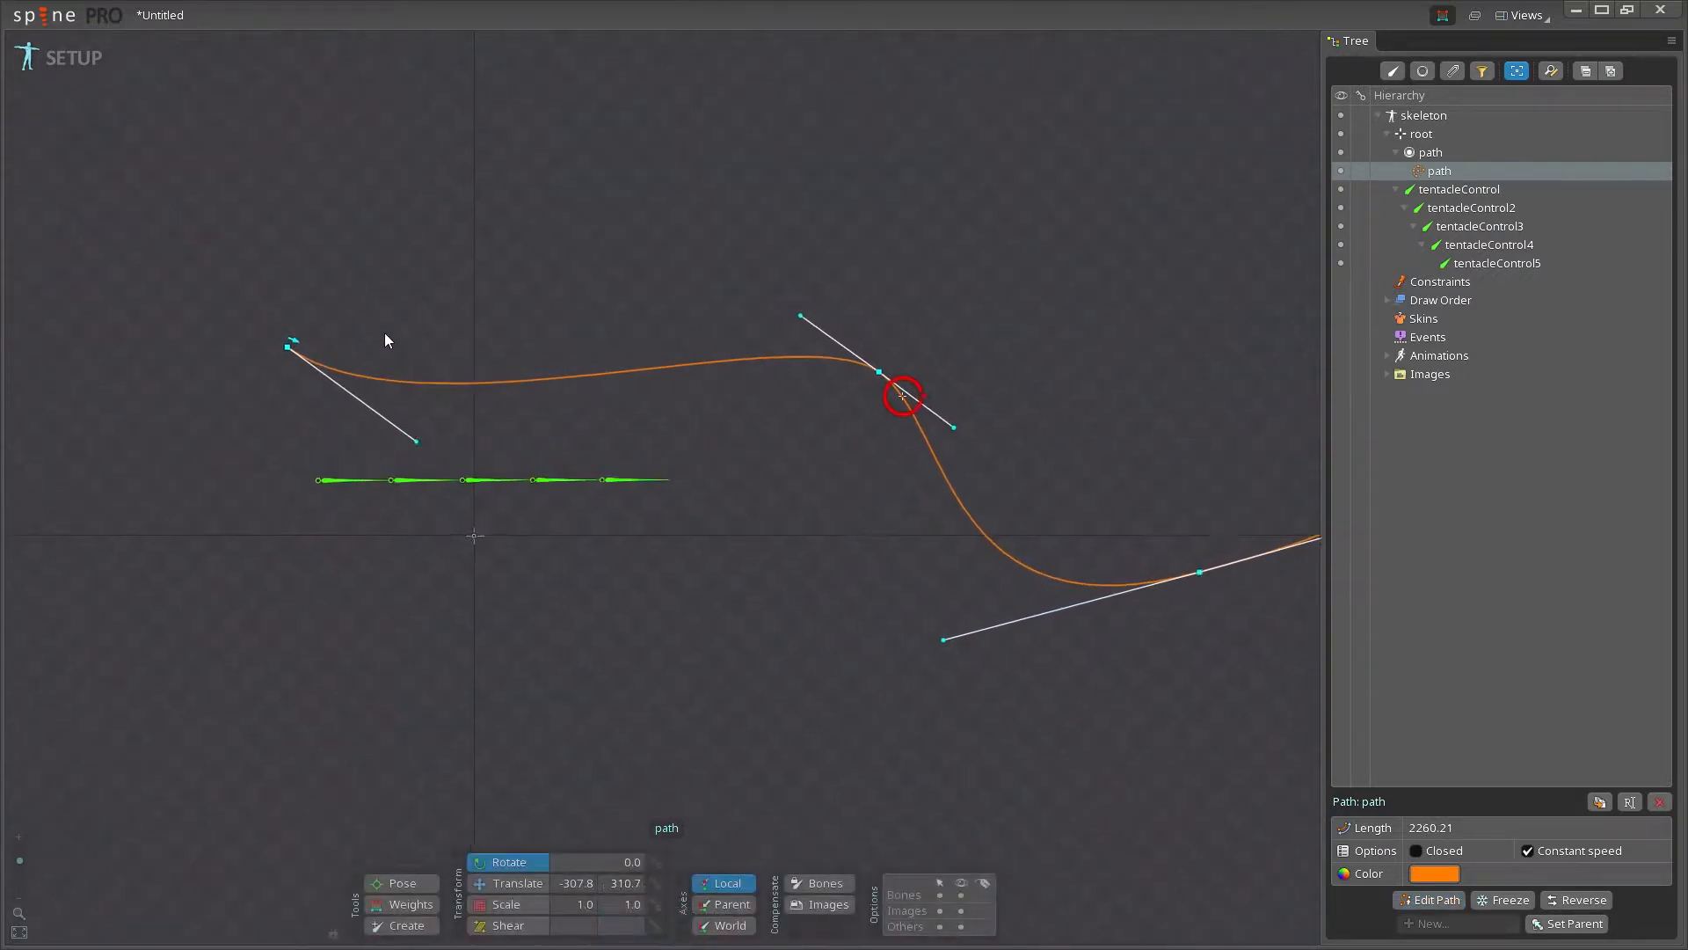
{"action": "scroll", "coordinate": [551, 292], "scroll_direction": "up", "scroll_amount": 2}
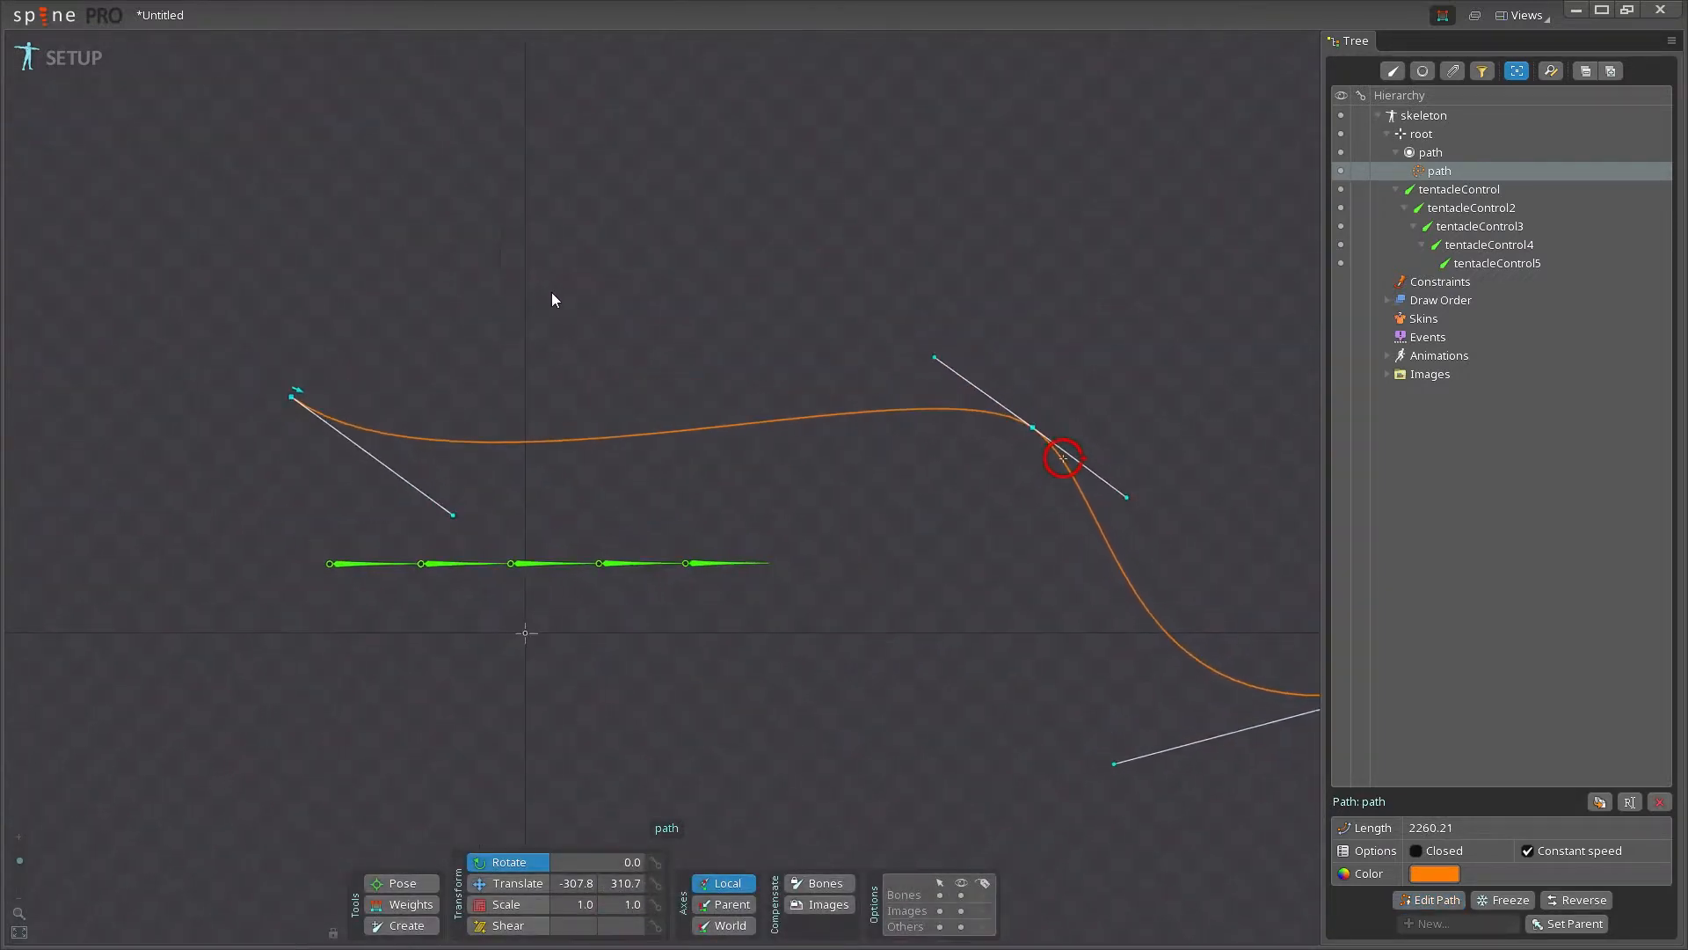
Create a path constraint named pathCns that binds the five tentacleControl bones to the path
{"action": "left_click", "coordinate": [1446, 192]}
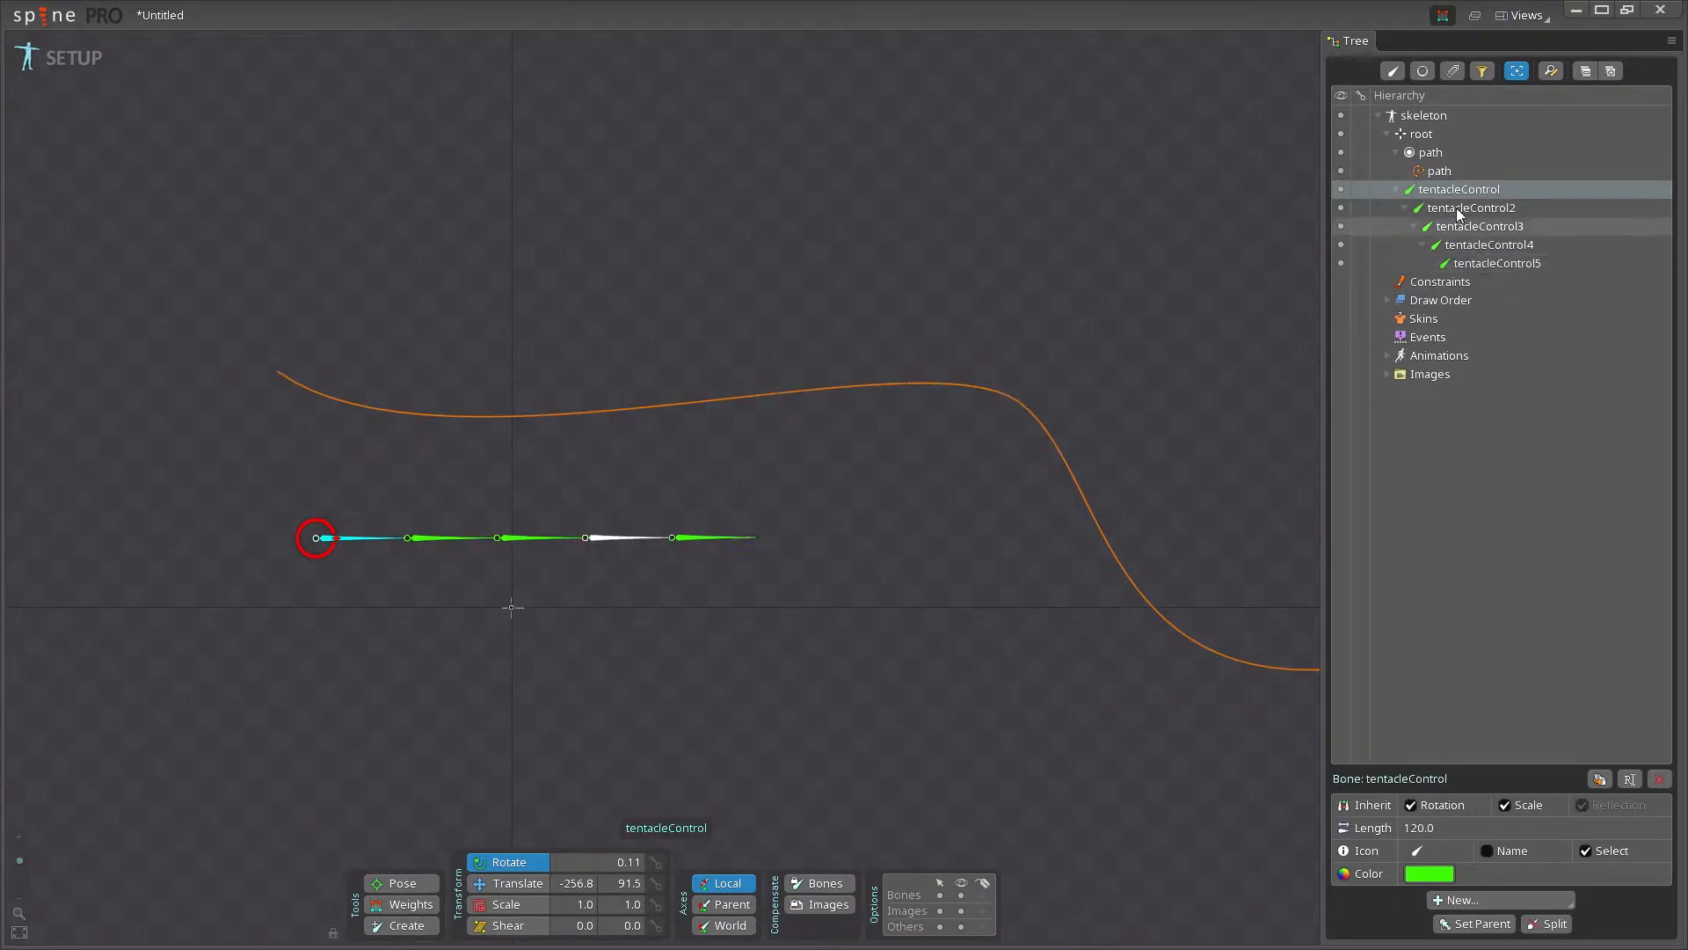
{"action": "left_click", "coordinate": [1480, 264], "text": "shift"}
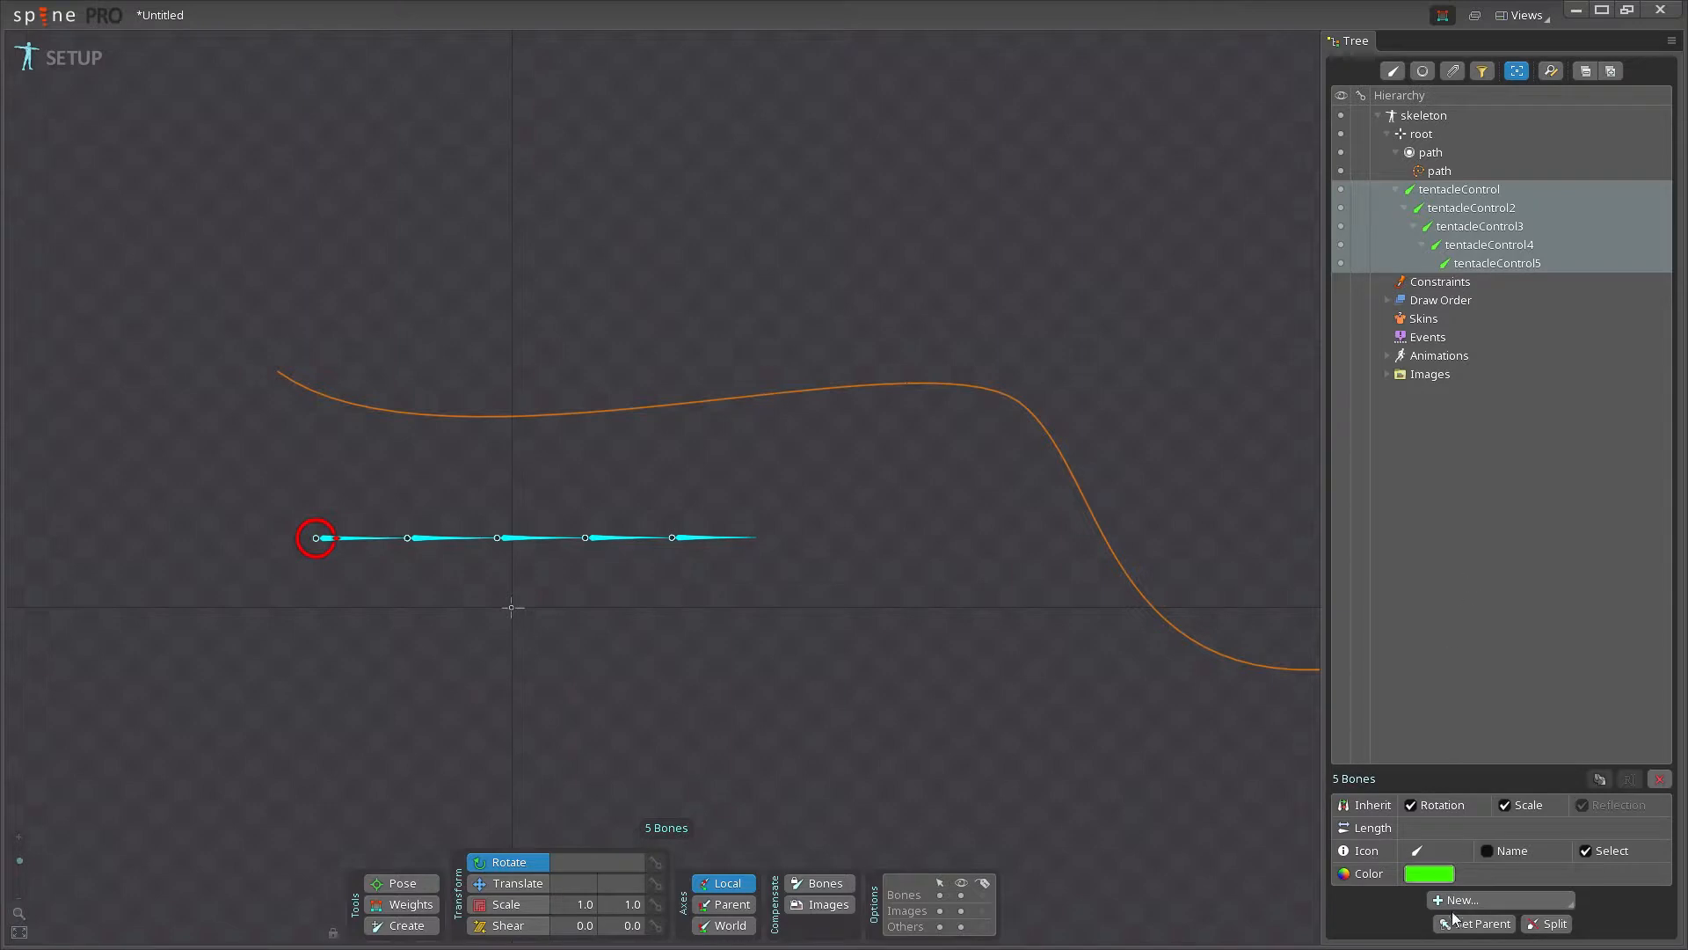
{"action": "left_click", "coordinate": [1499, 901]}
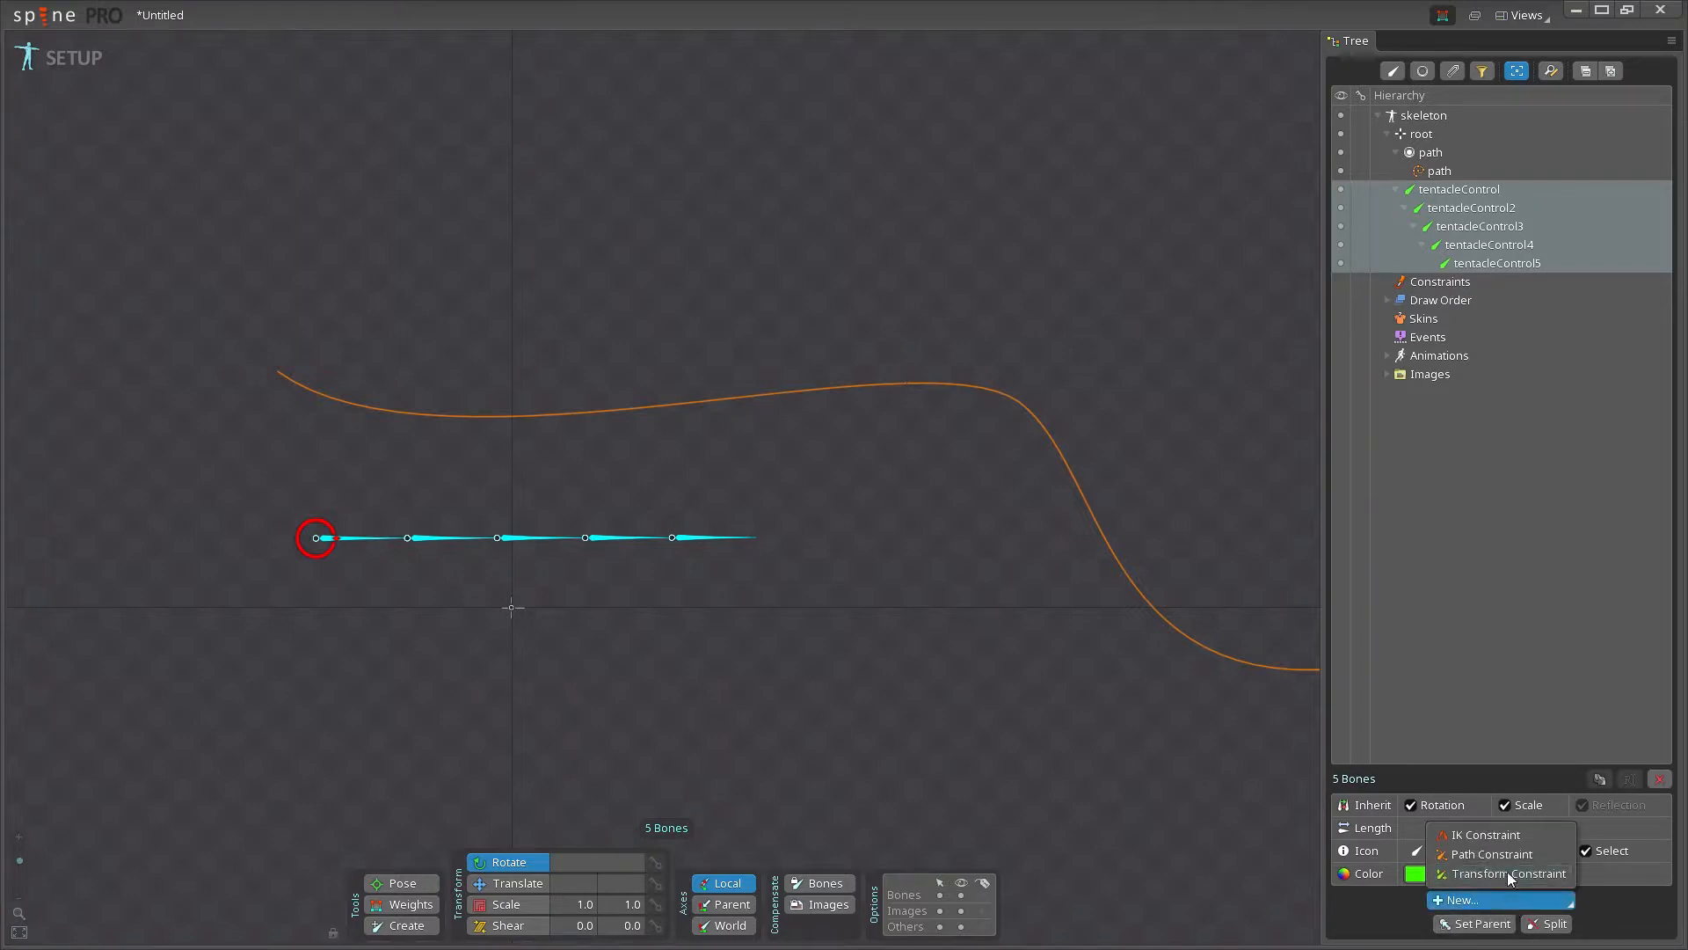
{"action": "left_click", "coordinate": [1504, 853]}
{"action": "left_click", "coordinate": [638, 408]}
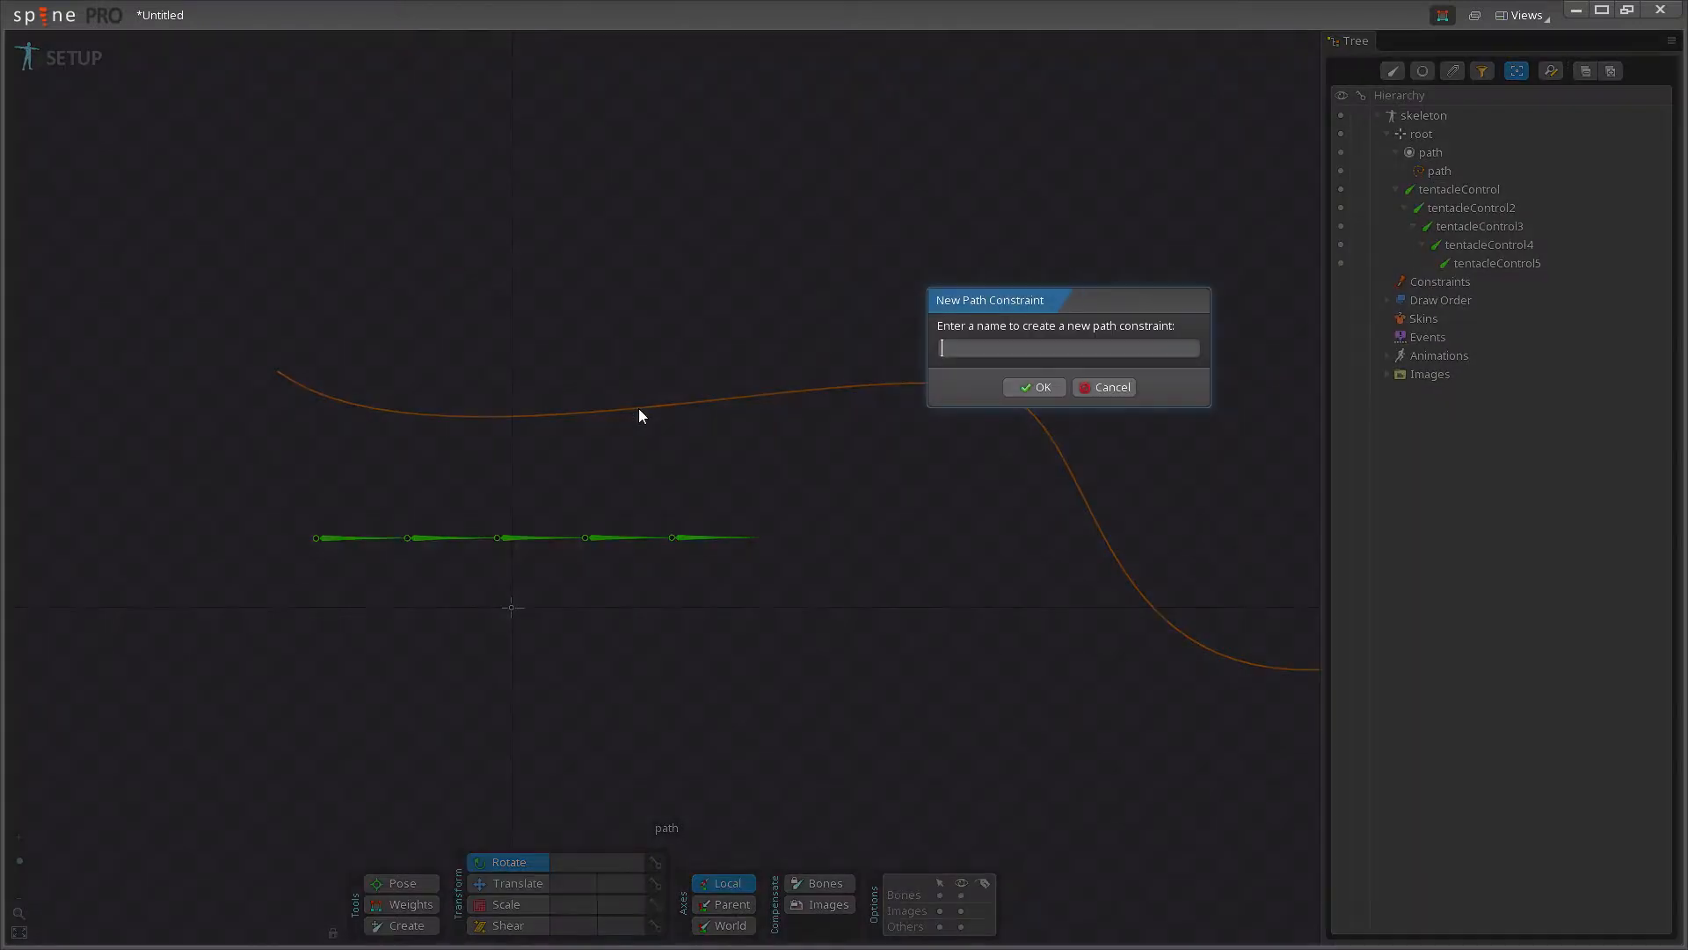
{"action": "type", "text": "pathCns"}
{"action": "key", "text": "Return"}
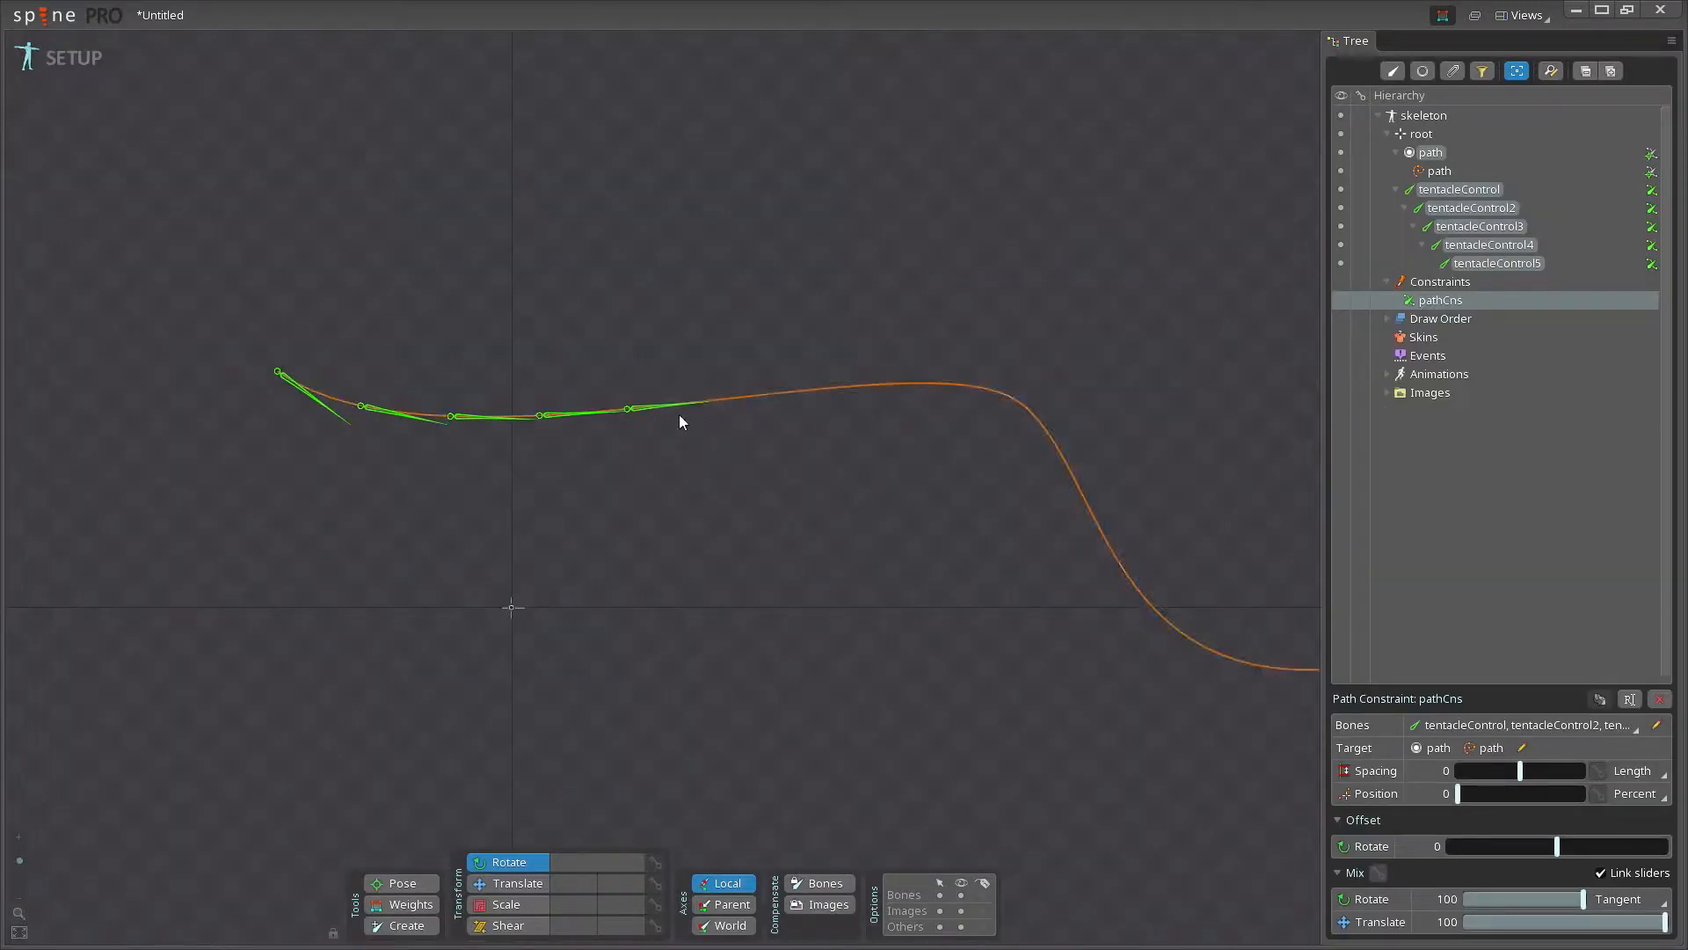
Set the path constraint's rotate mode to Chain, try its position slider, and clear the selection
{"action": "left_click", "coordinate": [1631, 899]}
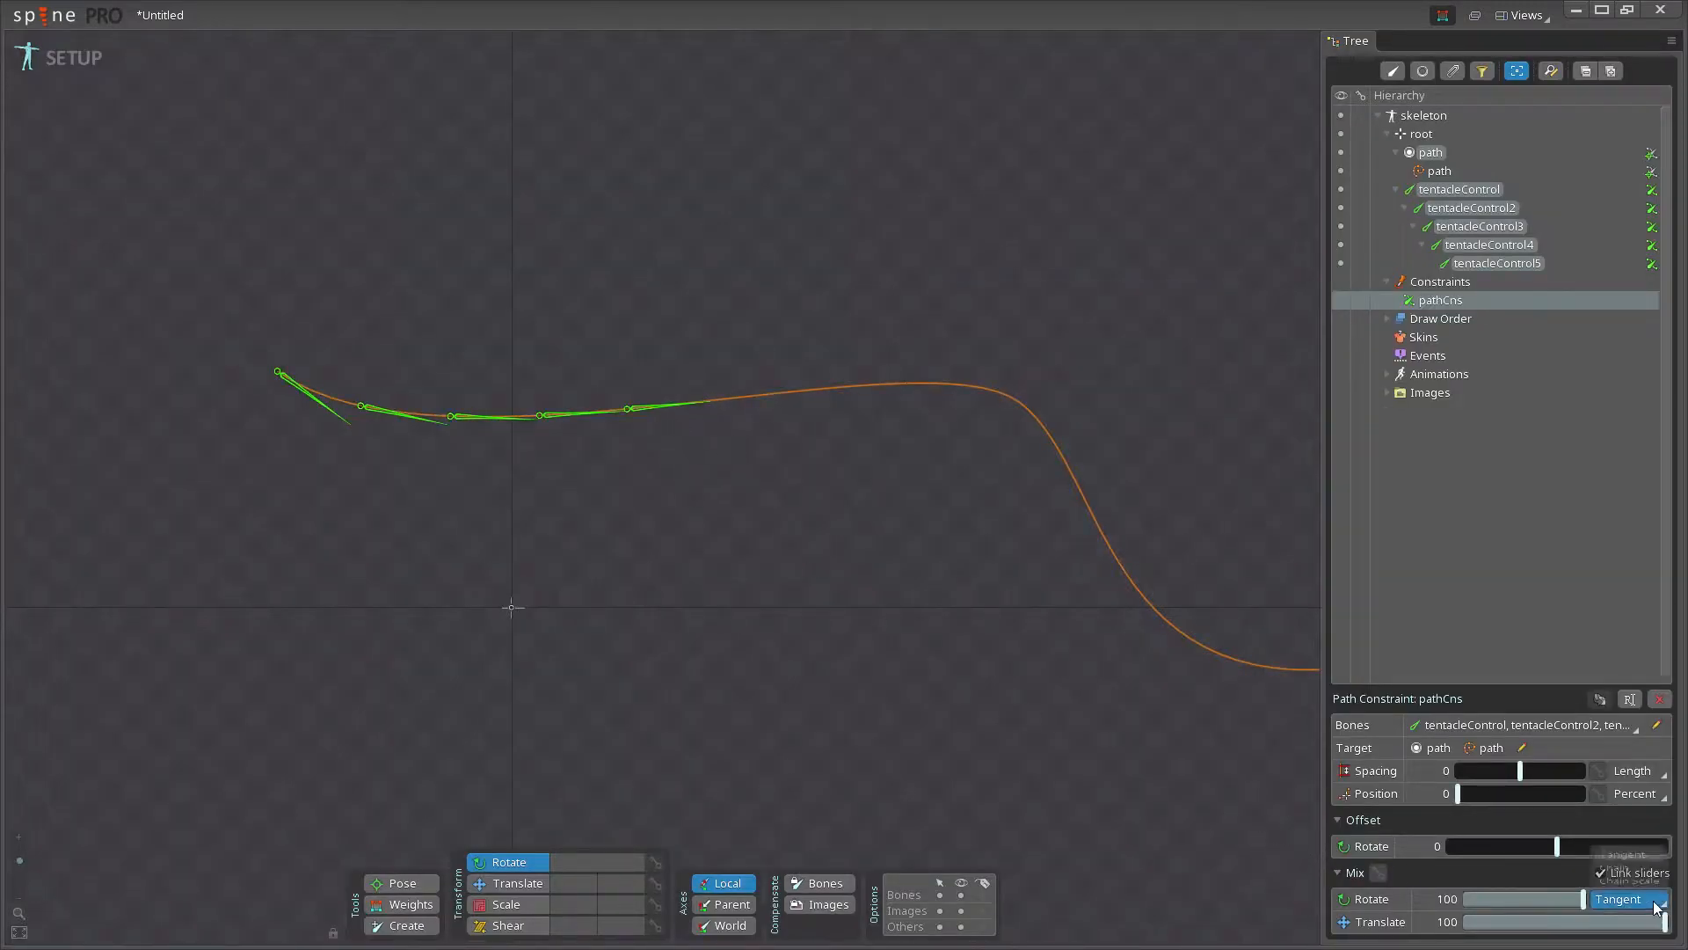
{"action": "left_click", "coordinate": [1622, 865]}
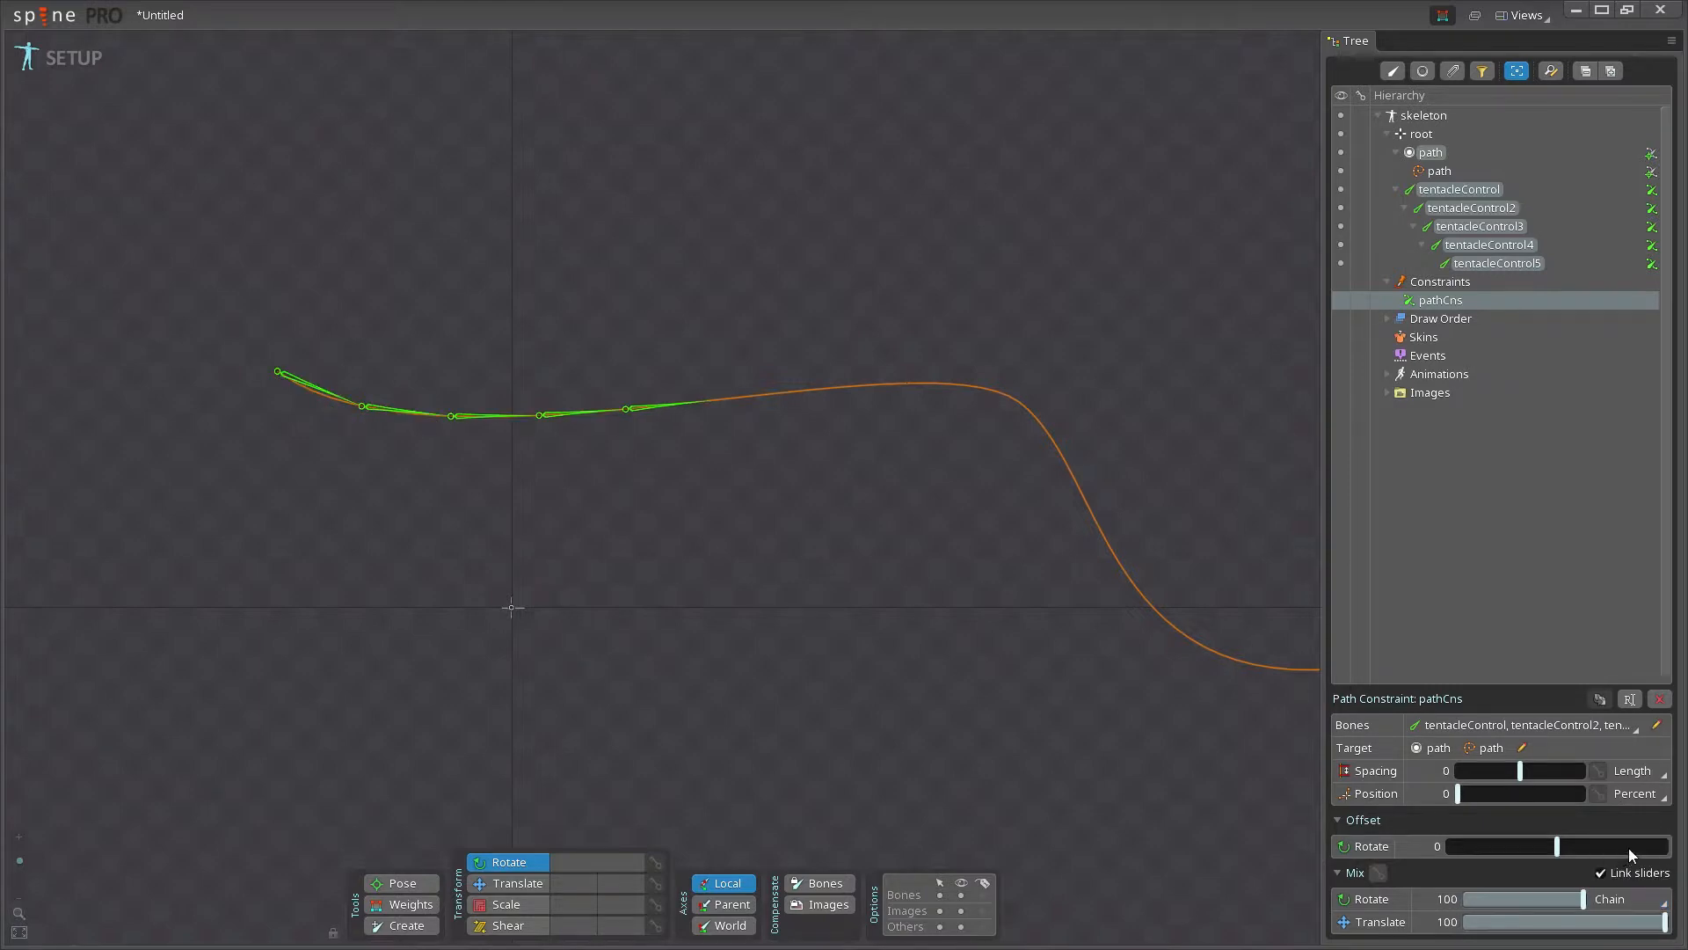
{"action": "mouse_move", "coordinate": [1458, 794]}
{"action": "left_mouse_down"}
{"action": "mouse_move", "coordinate": [1515, 803]}
{"action": "mouse_move", "coordinate": [1456, 806]}
{"action": "left_mouse_up"}
{"action": "left_click_drag", "start_coordinate": [774, 617], "coordinate": [741, 558]}
{"action": "left_click", "coordinate": [737, 563]}
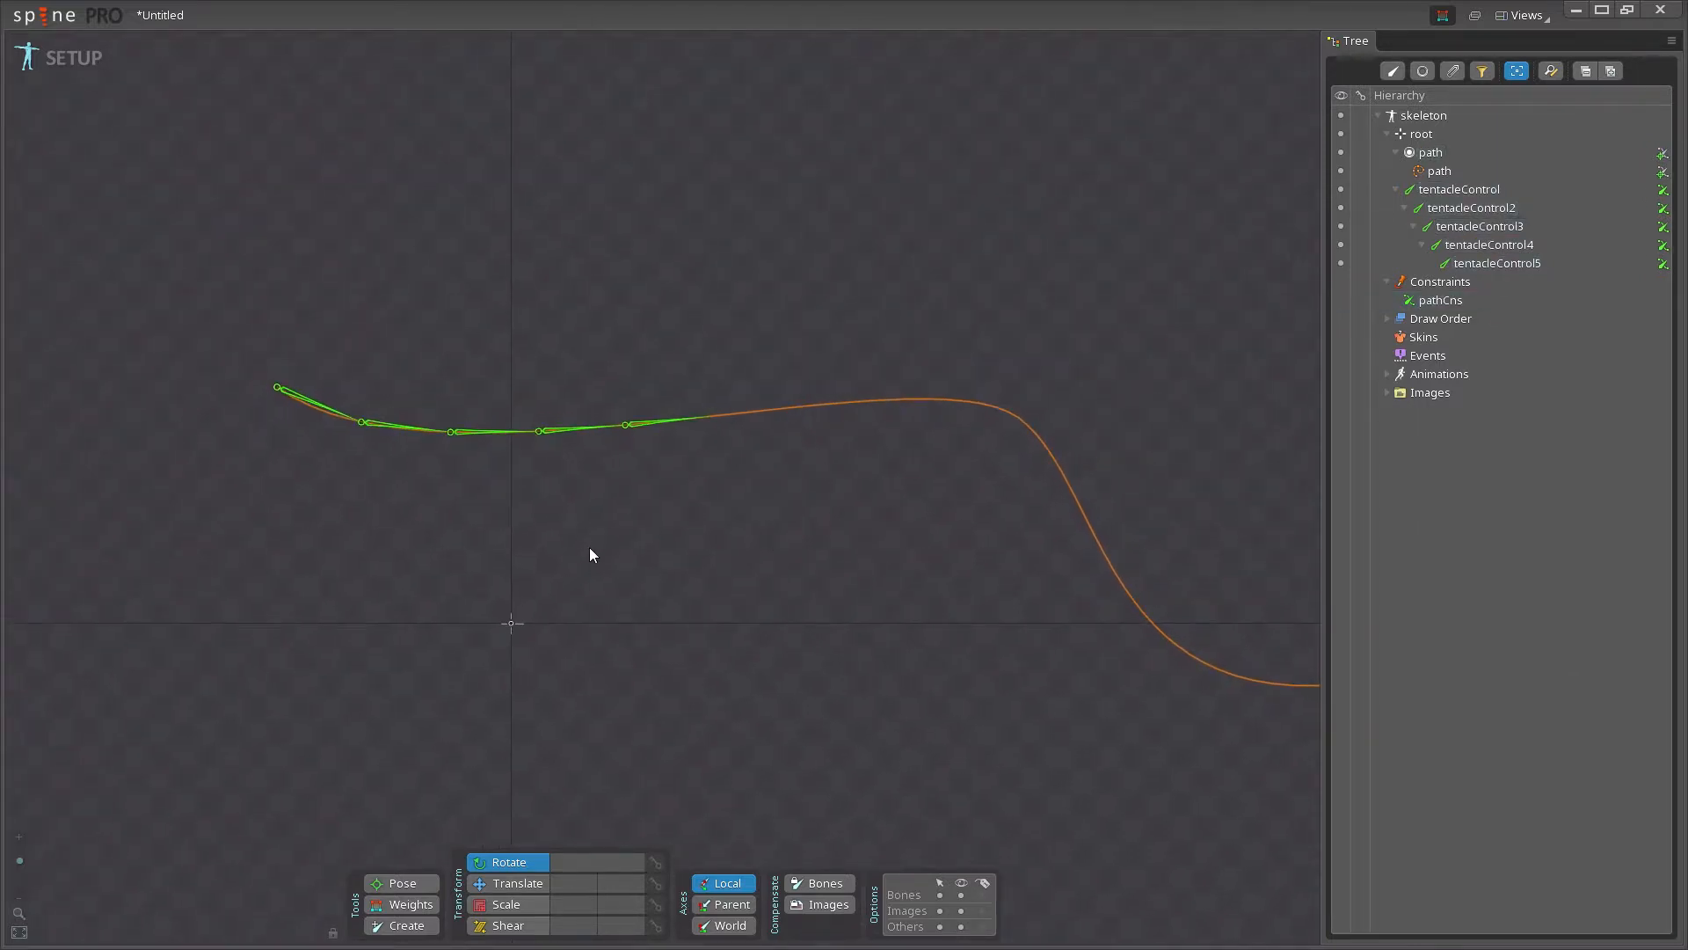
{"action": "left_click_drag", "start_coordinate": [434, 540], "coordinate": [486, 601]}
{"action": "scroll", "coordinate": [584, 536], "scroll_direction": "up", "scroll_amount": 1}
{"action": "scroll", "coordinate": [486, 602], "scroll_direction": "down", "scroll_amount": 1}
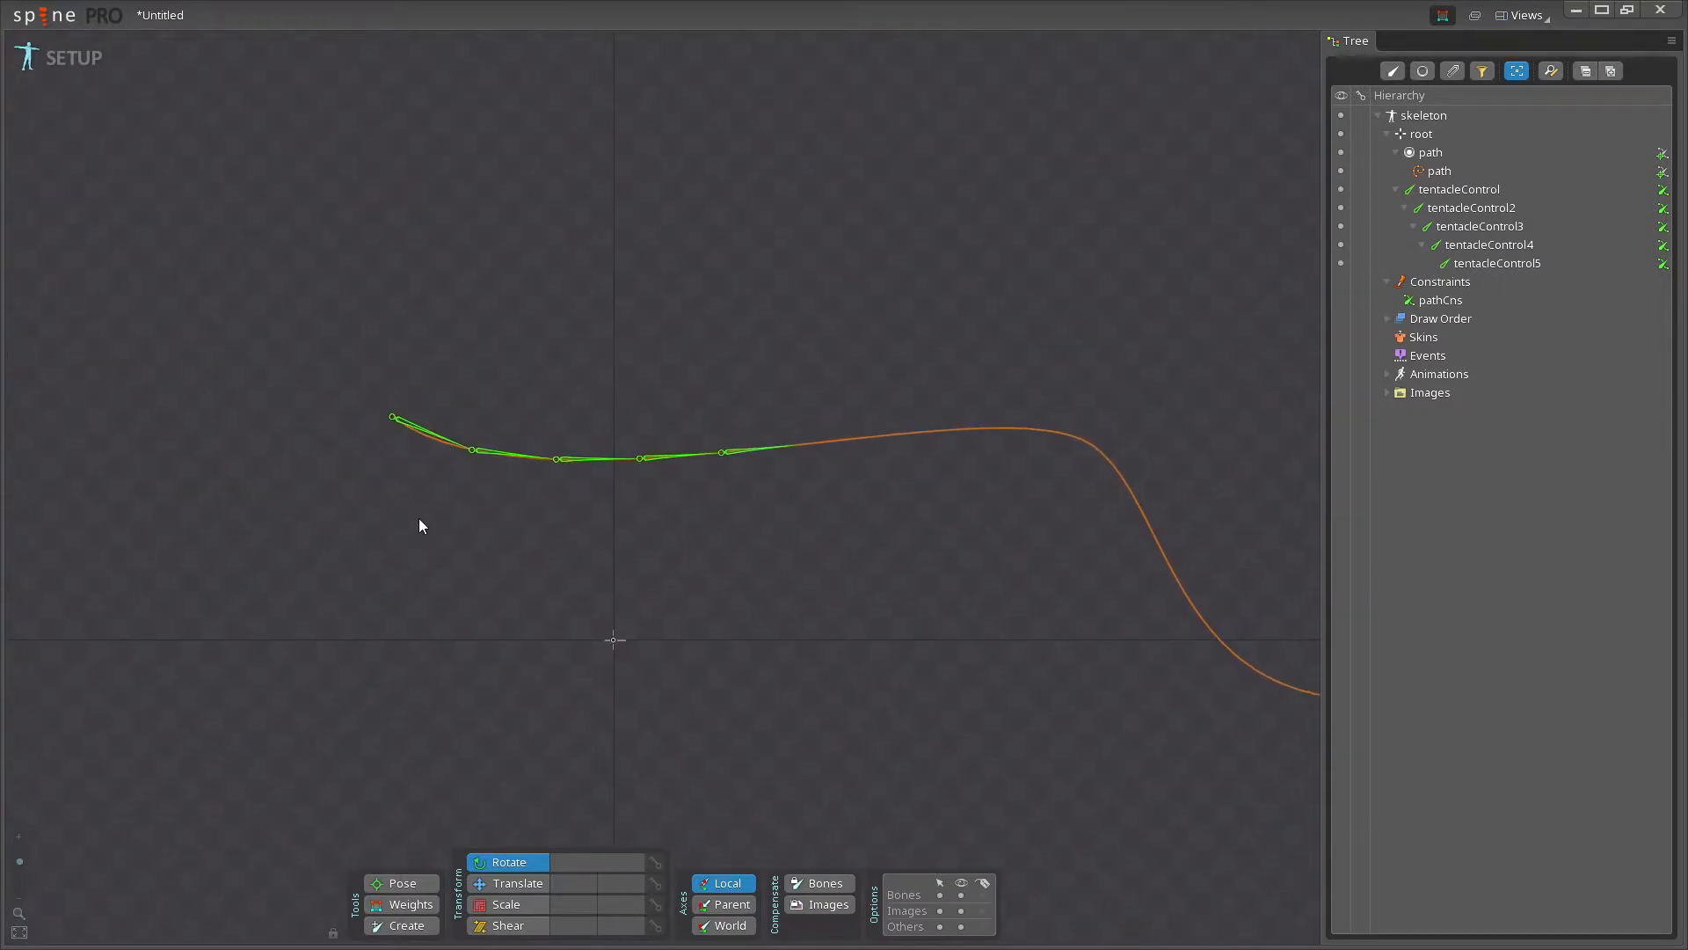
{"action": "left_click_drag", "start_coordinate": [662, 517], "coordinate": [618, 493]}
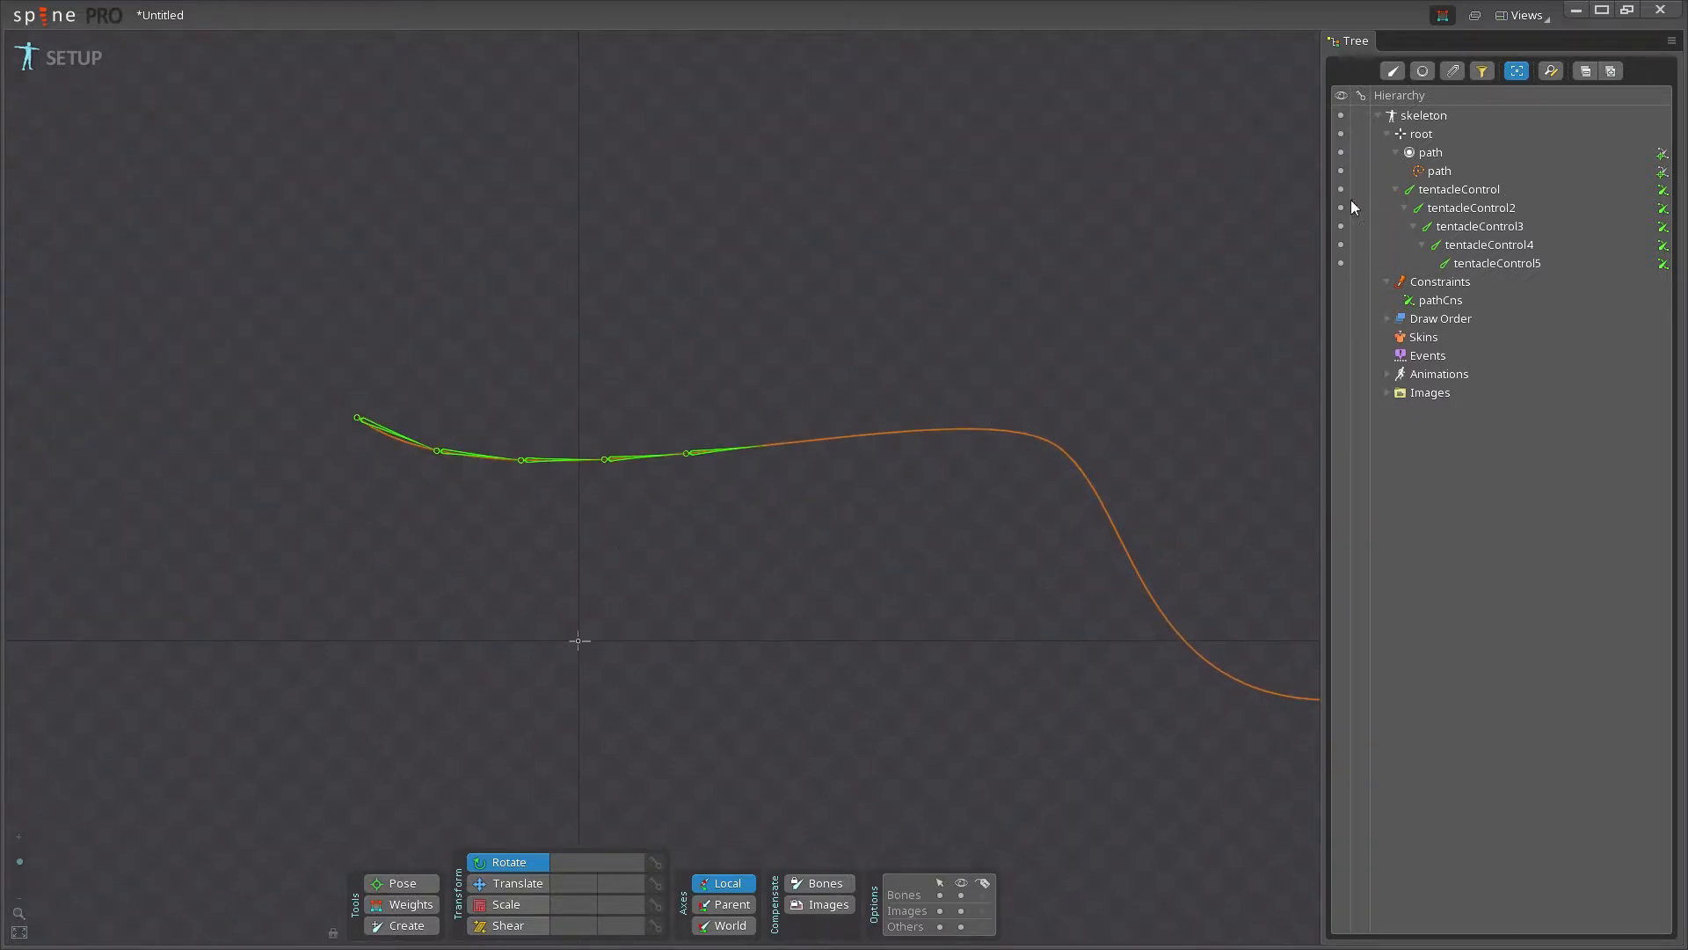
{"action": "left_click", "coordinate": [1457, 189]}
{"action": "left_click", "coordinate": [1502, 261], "text": "shift"}
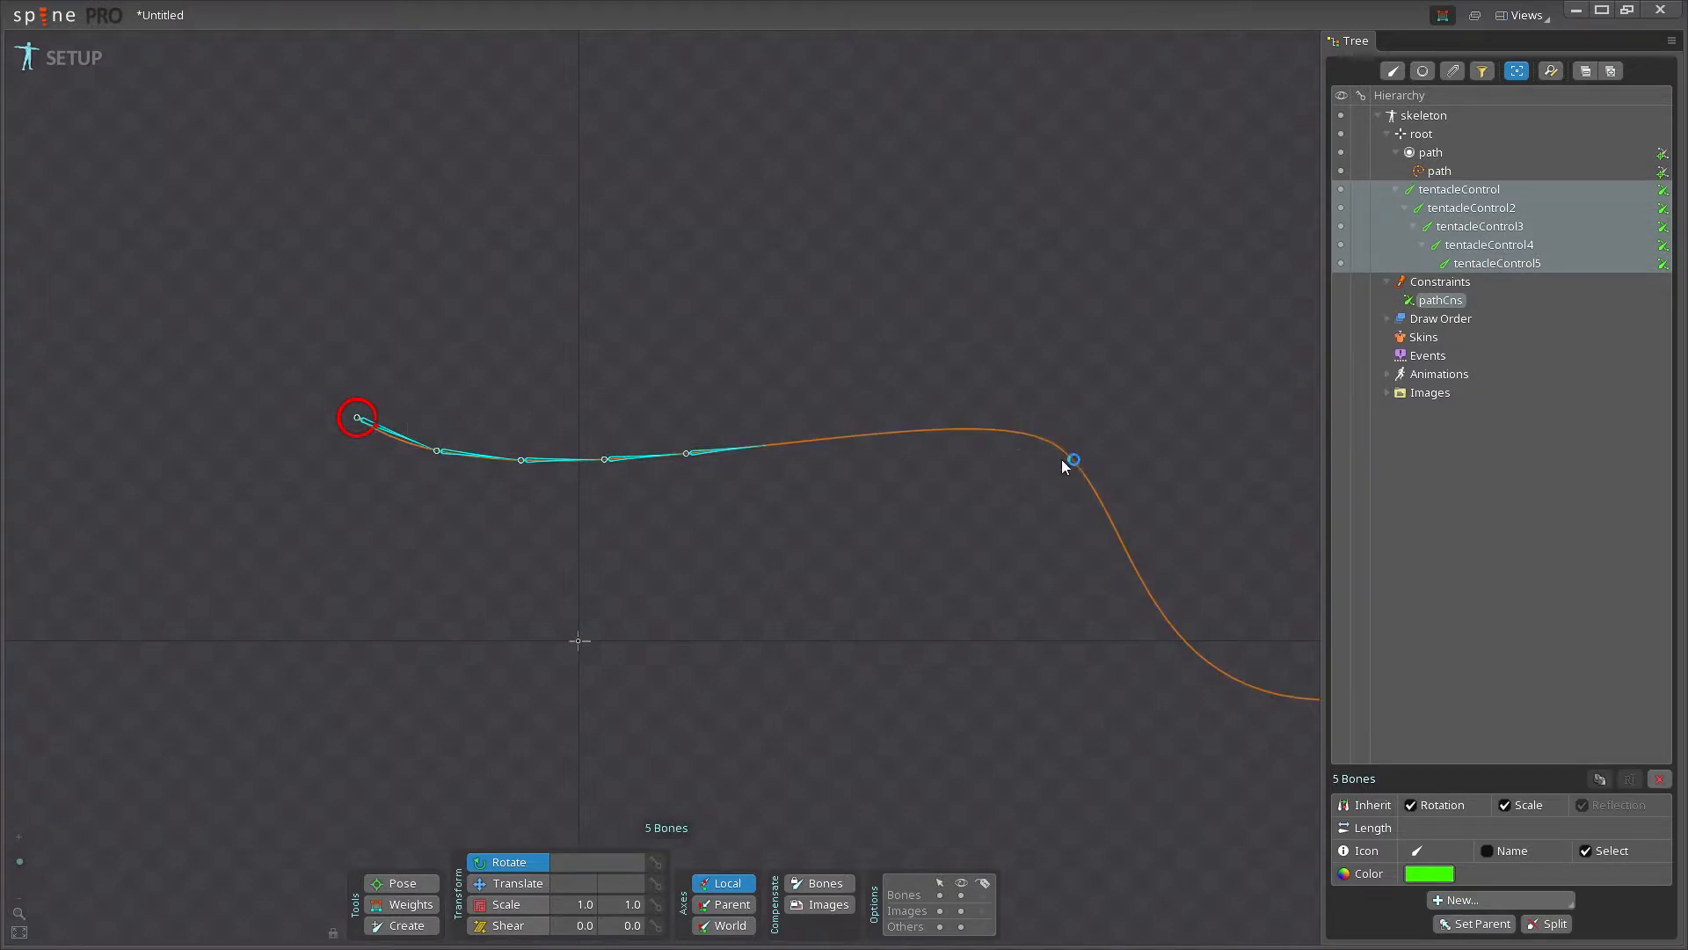
{"action": "left_click_drag", "start_coordinate": [709, 344], "coordinate": [743, 328]}
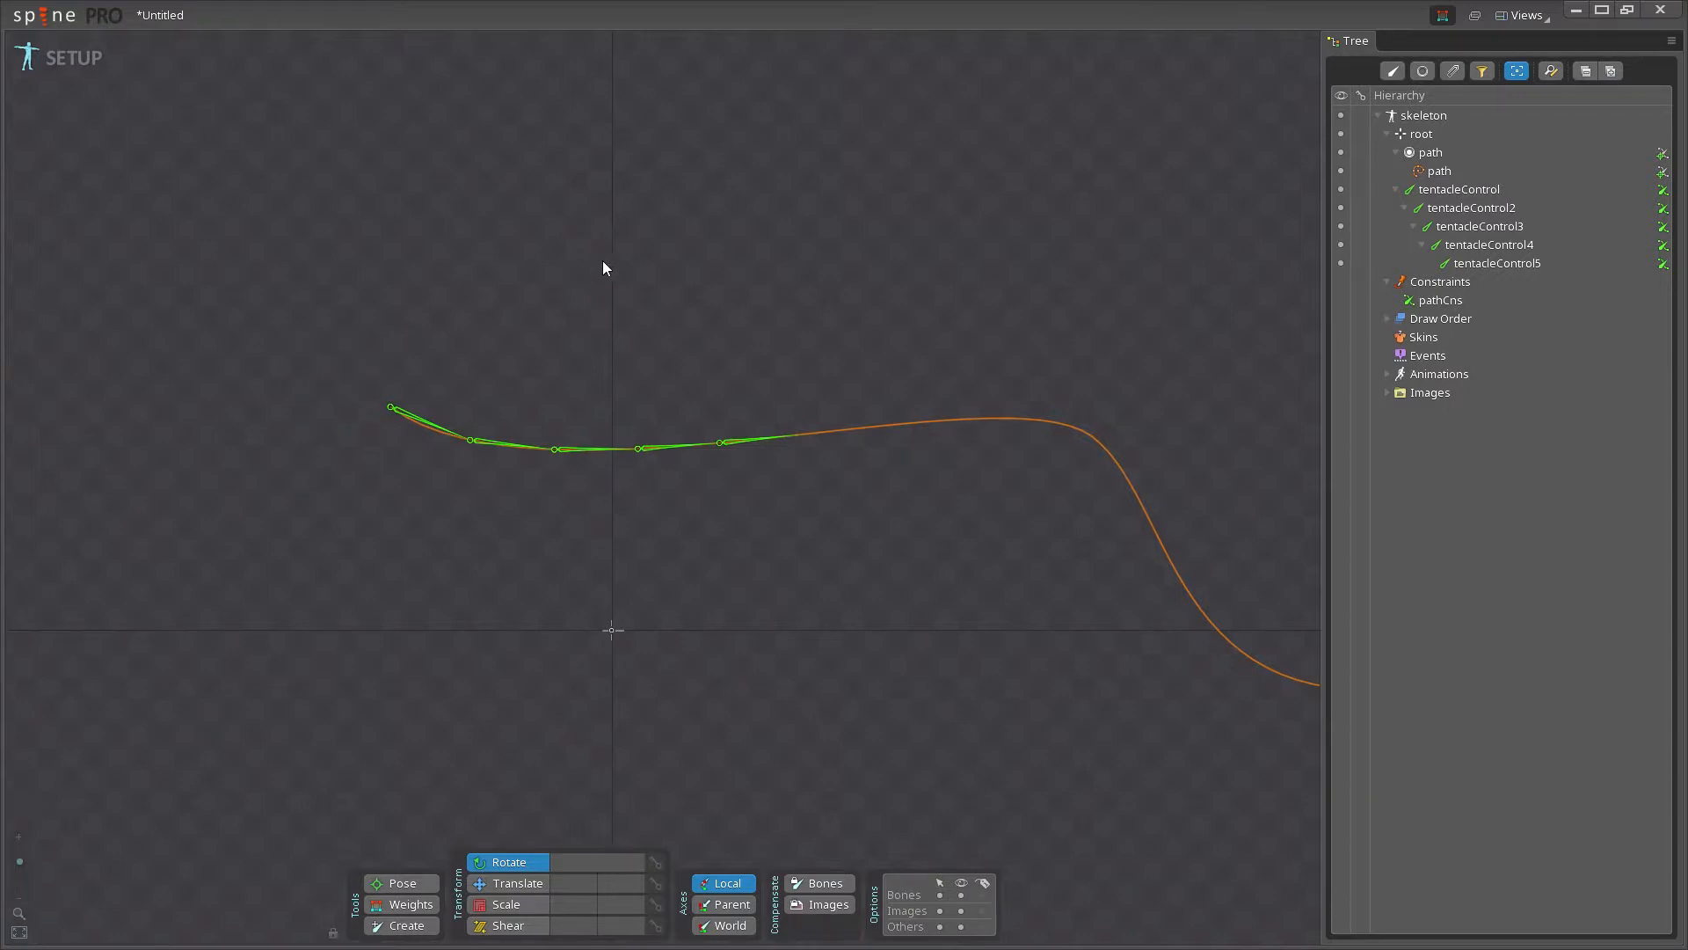
{"action": "left_click_drag", "start_coordinate": [582, 313], "coordinate": [597, 283]}
{"action": "scroll", "coordinate": [597, 283], "scroll_direction": "up", "scroll_amount": 2}
Duplicate the tentacleControl bone with its child bones and select the whole duplicated chain
{"action": "left_click", "coordinate": [1463, 190]}
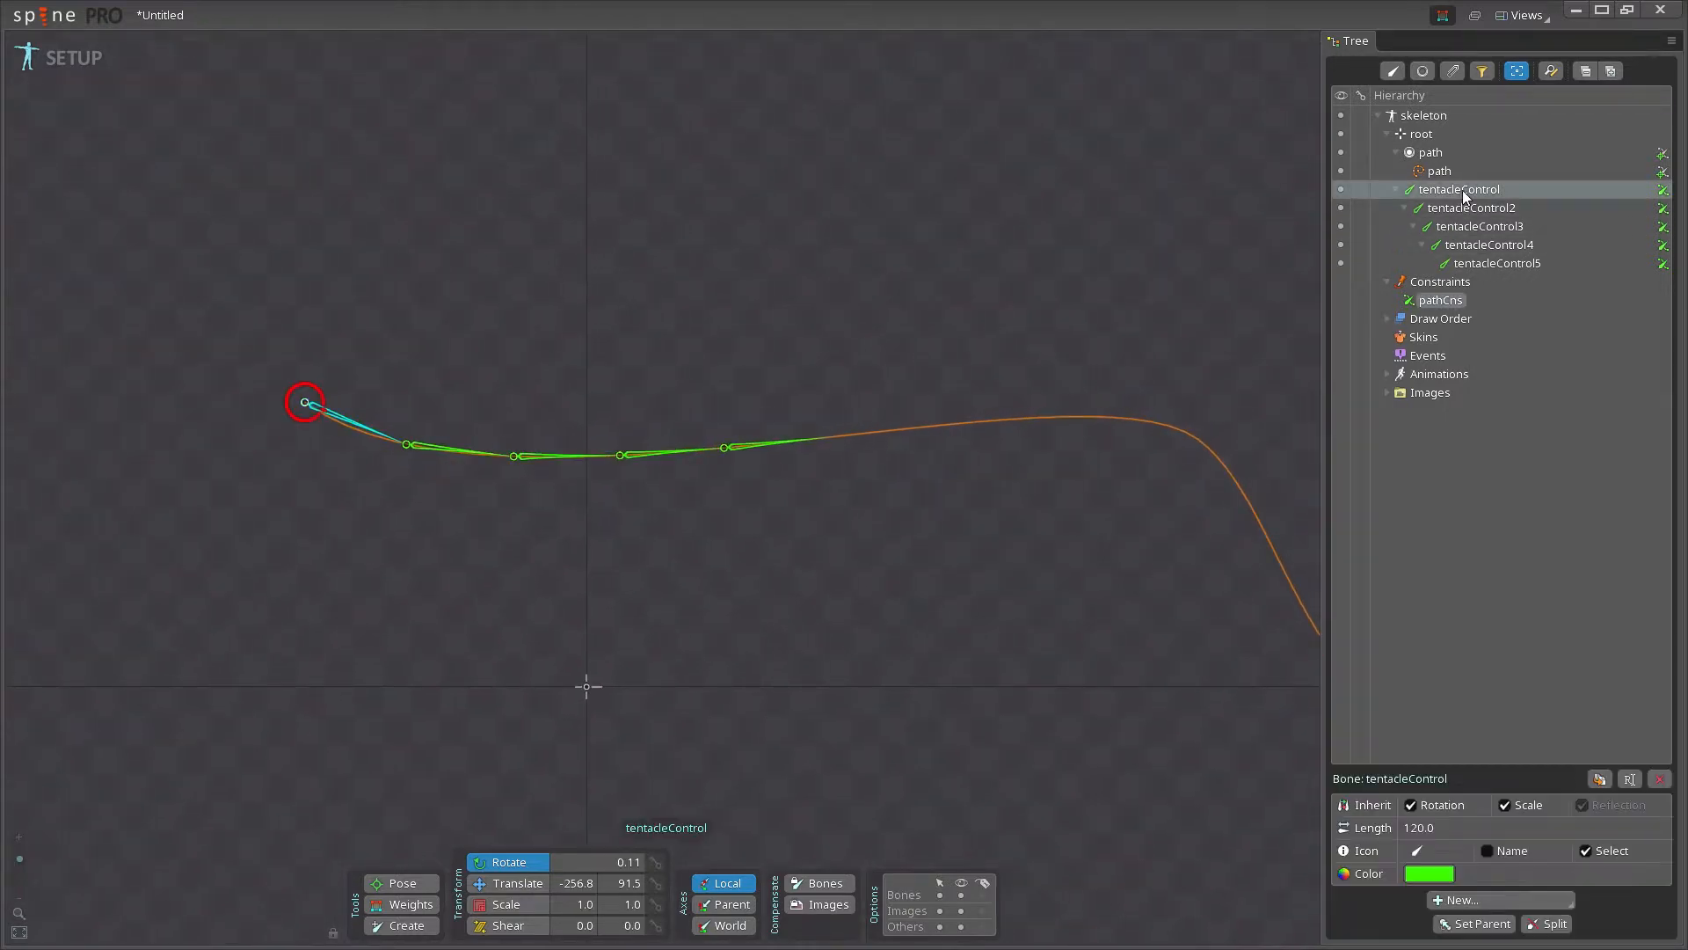
{"action": "left_click", "coordinate": [1600, 780]}
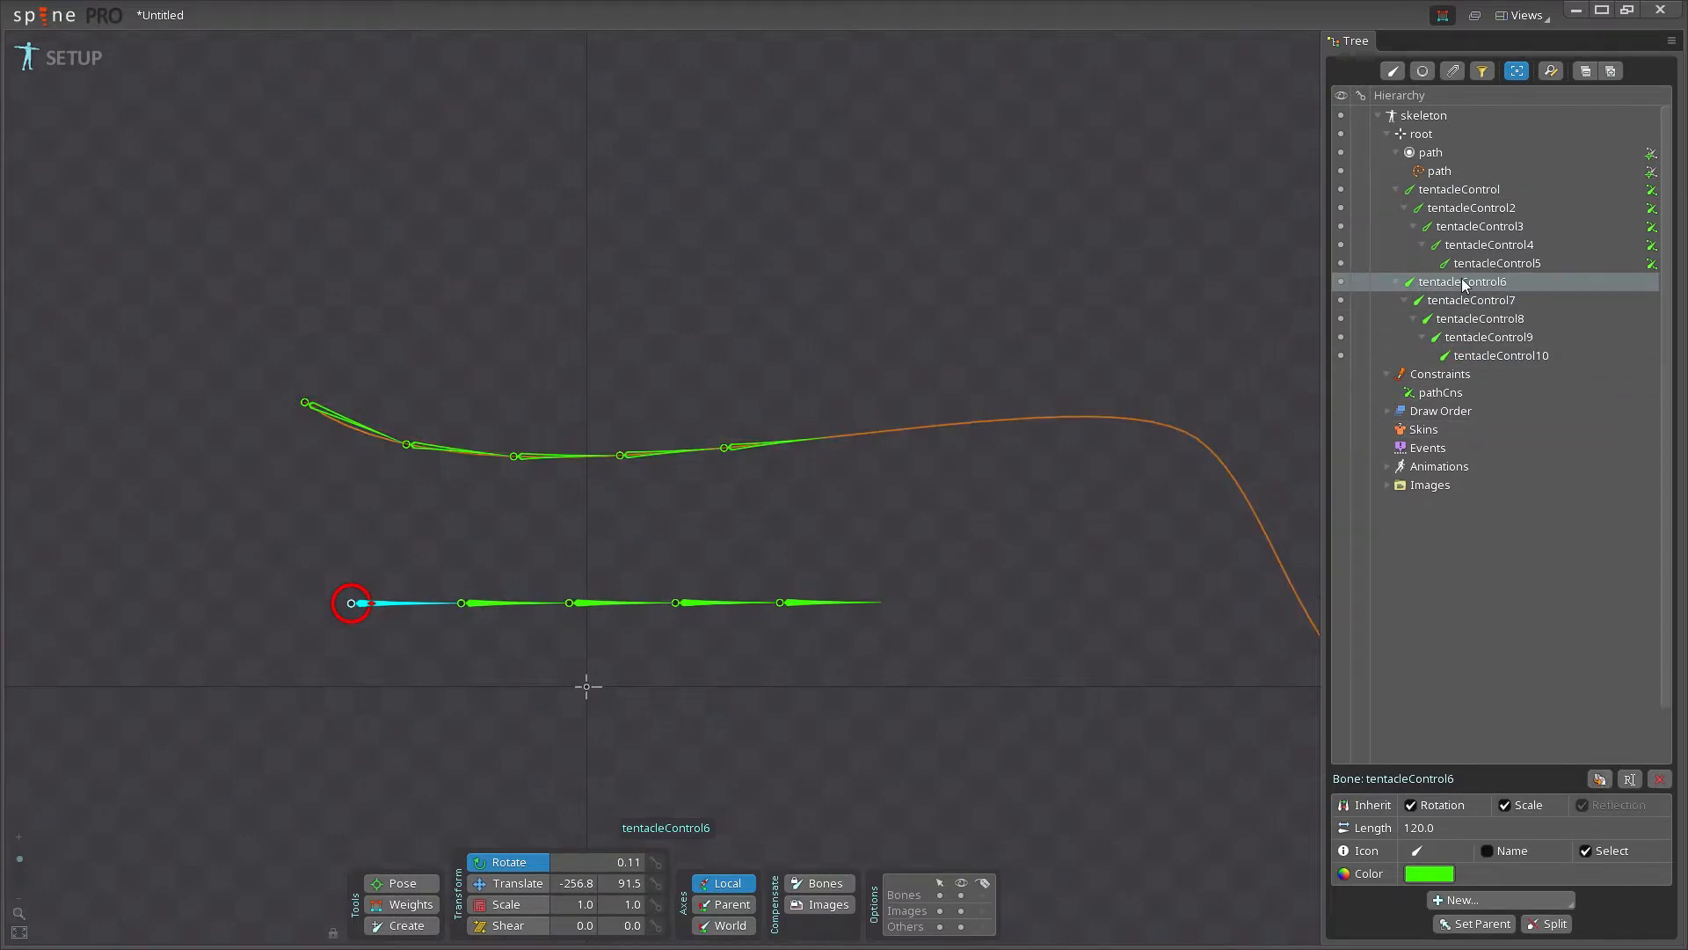
{"action": "left_click", "coordinate": [1499, 355], "text": "shift"}
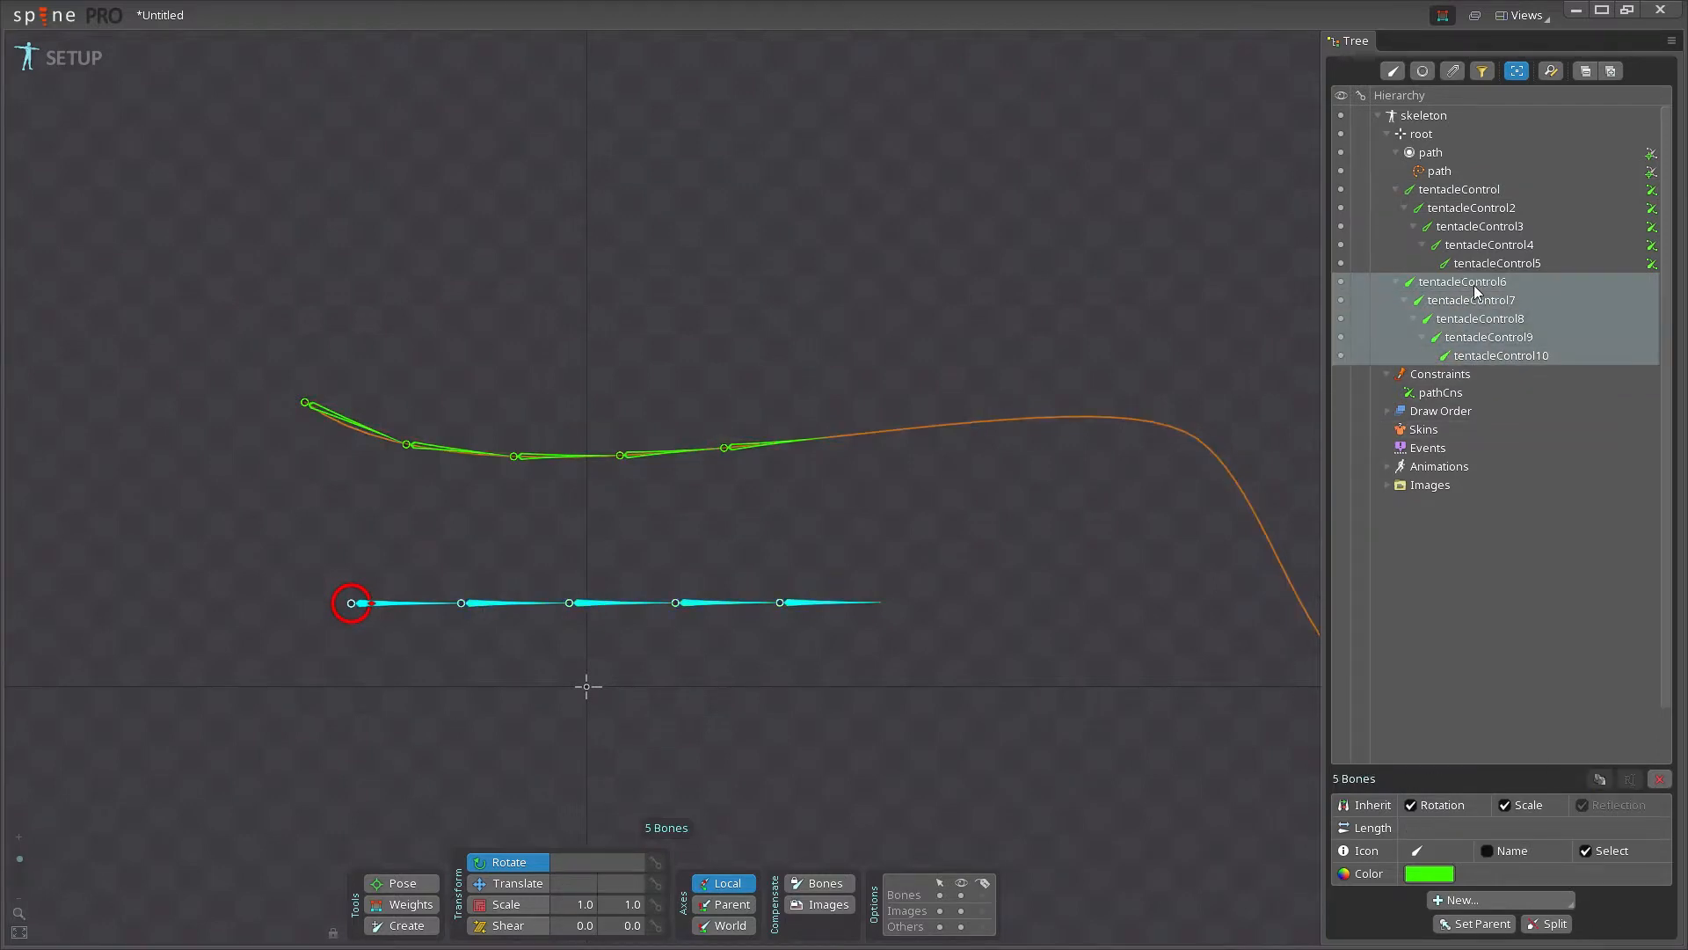
Rename the first two bones of the duplicated chain, tentacleControl6 and tentacleControl7, as tentacle1 and tentacle2
{"action": "left_click", "coordinate": [1466, 283]}
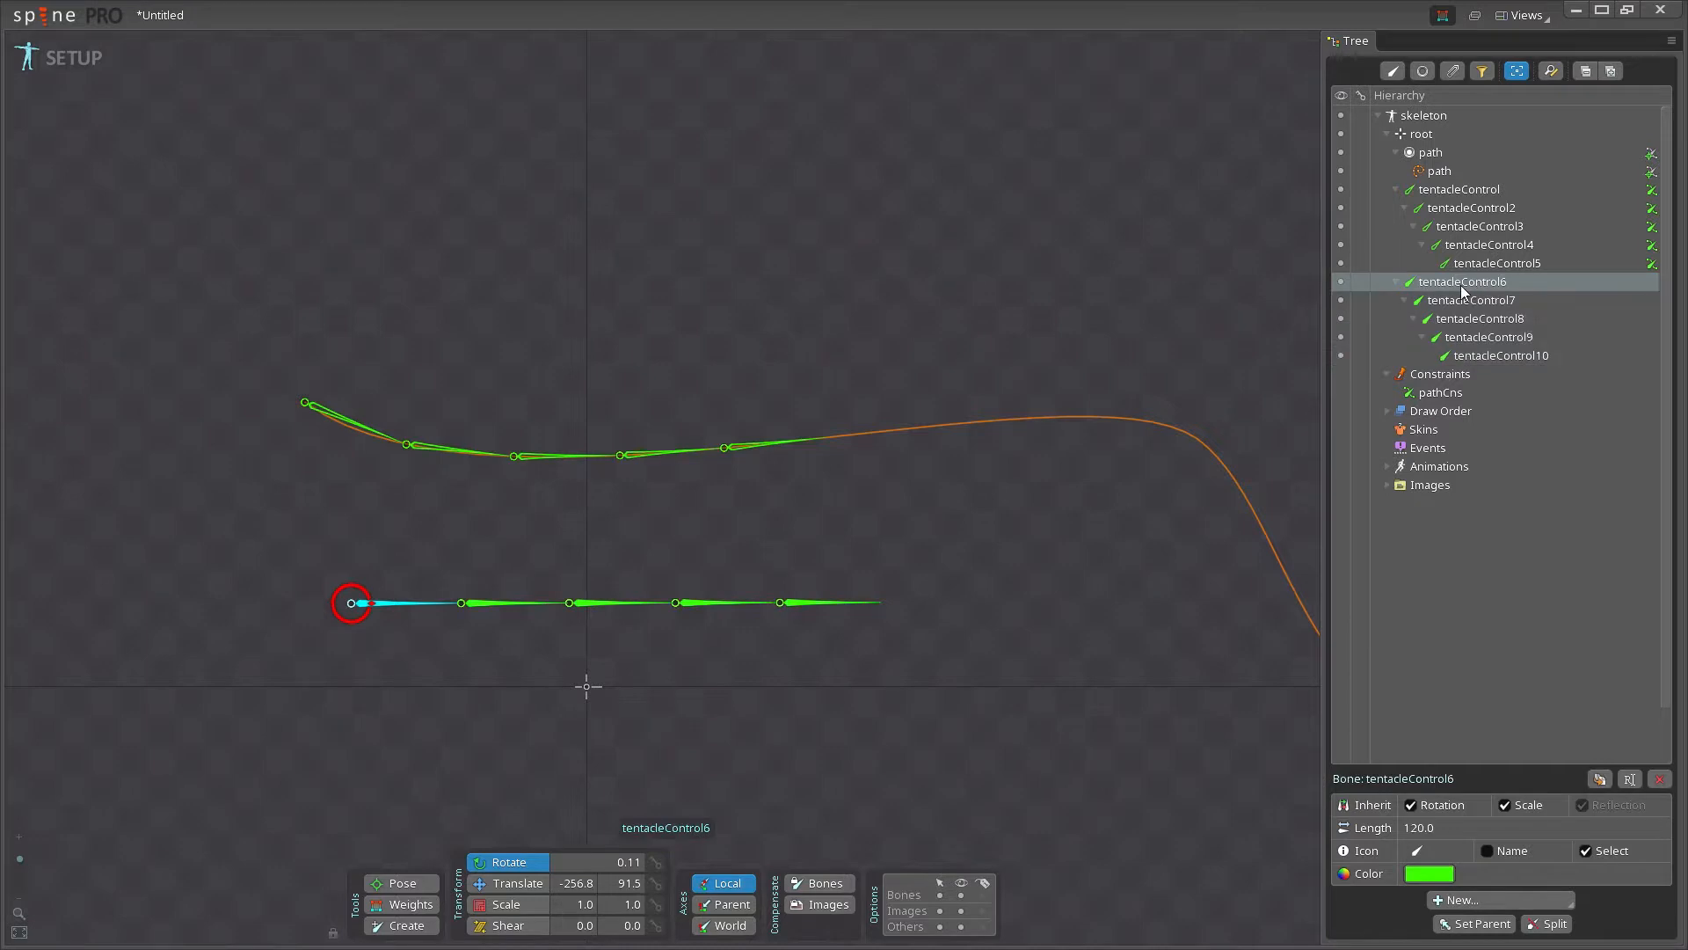
{"action": "double_click", "coordinate": [1463, 286]}
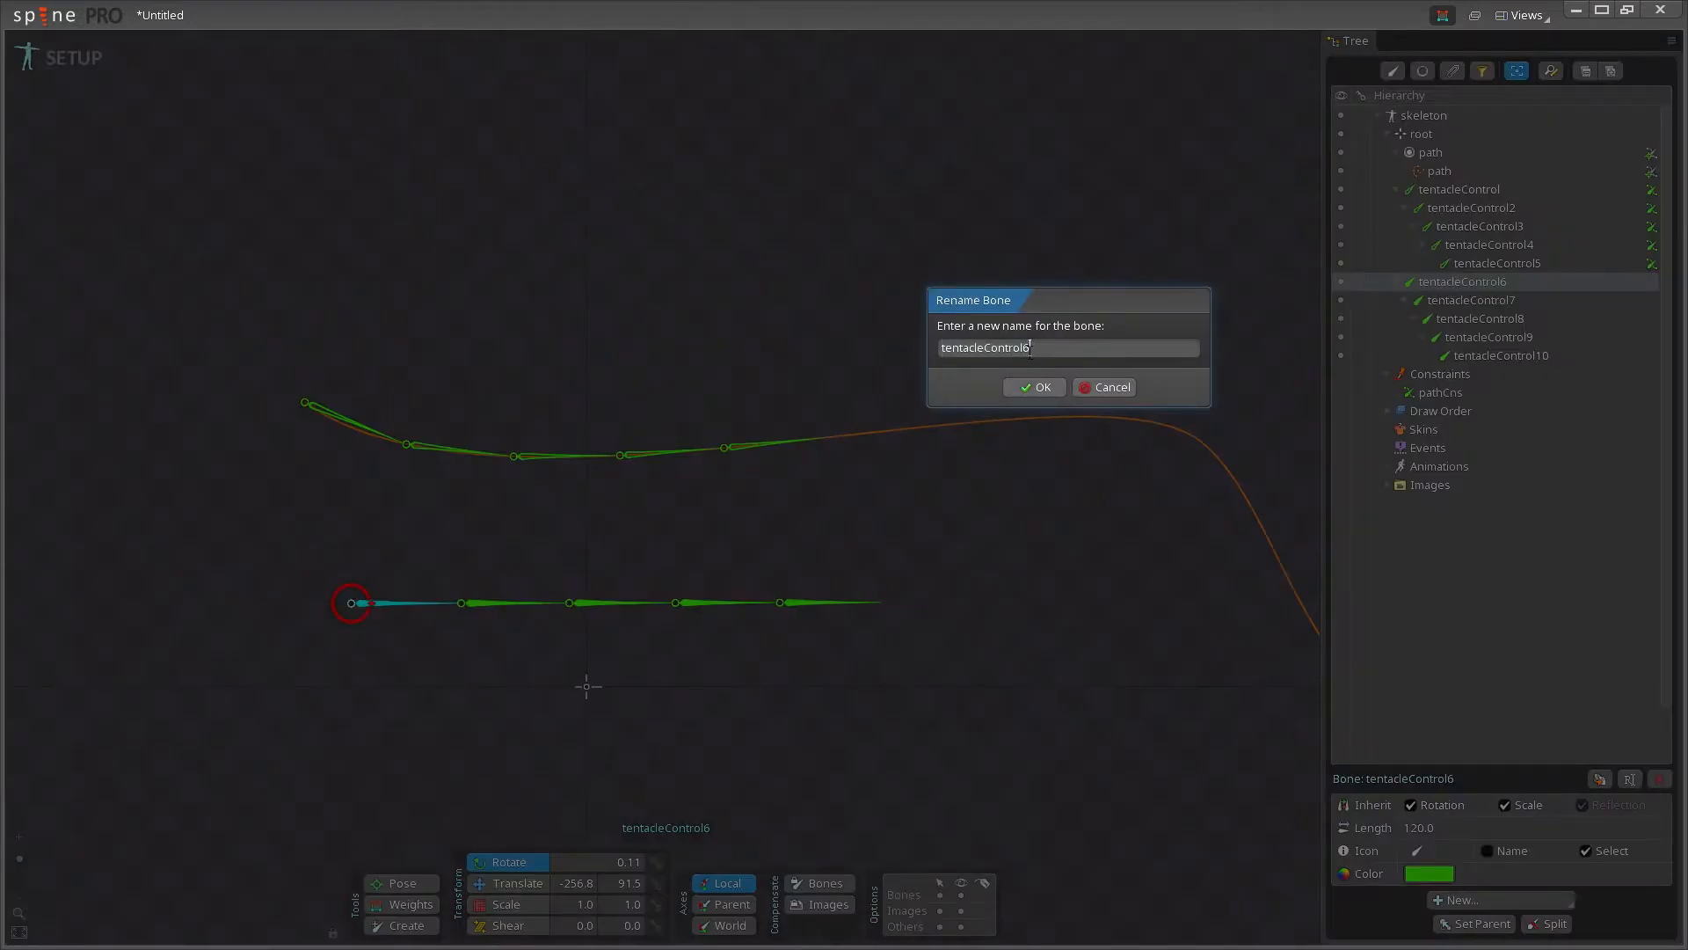
{"action": "left_click_drag", "start_coordinate": [1031, 349], "coordinate": [992, 350]}
{"action": "key", "text": "BackSpace"}
{"action": "type", "text": "1"}
{"action": "key", "text": "Return"}
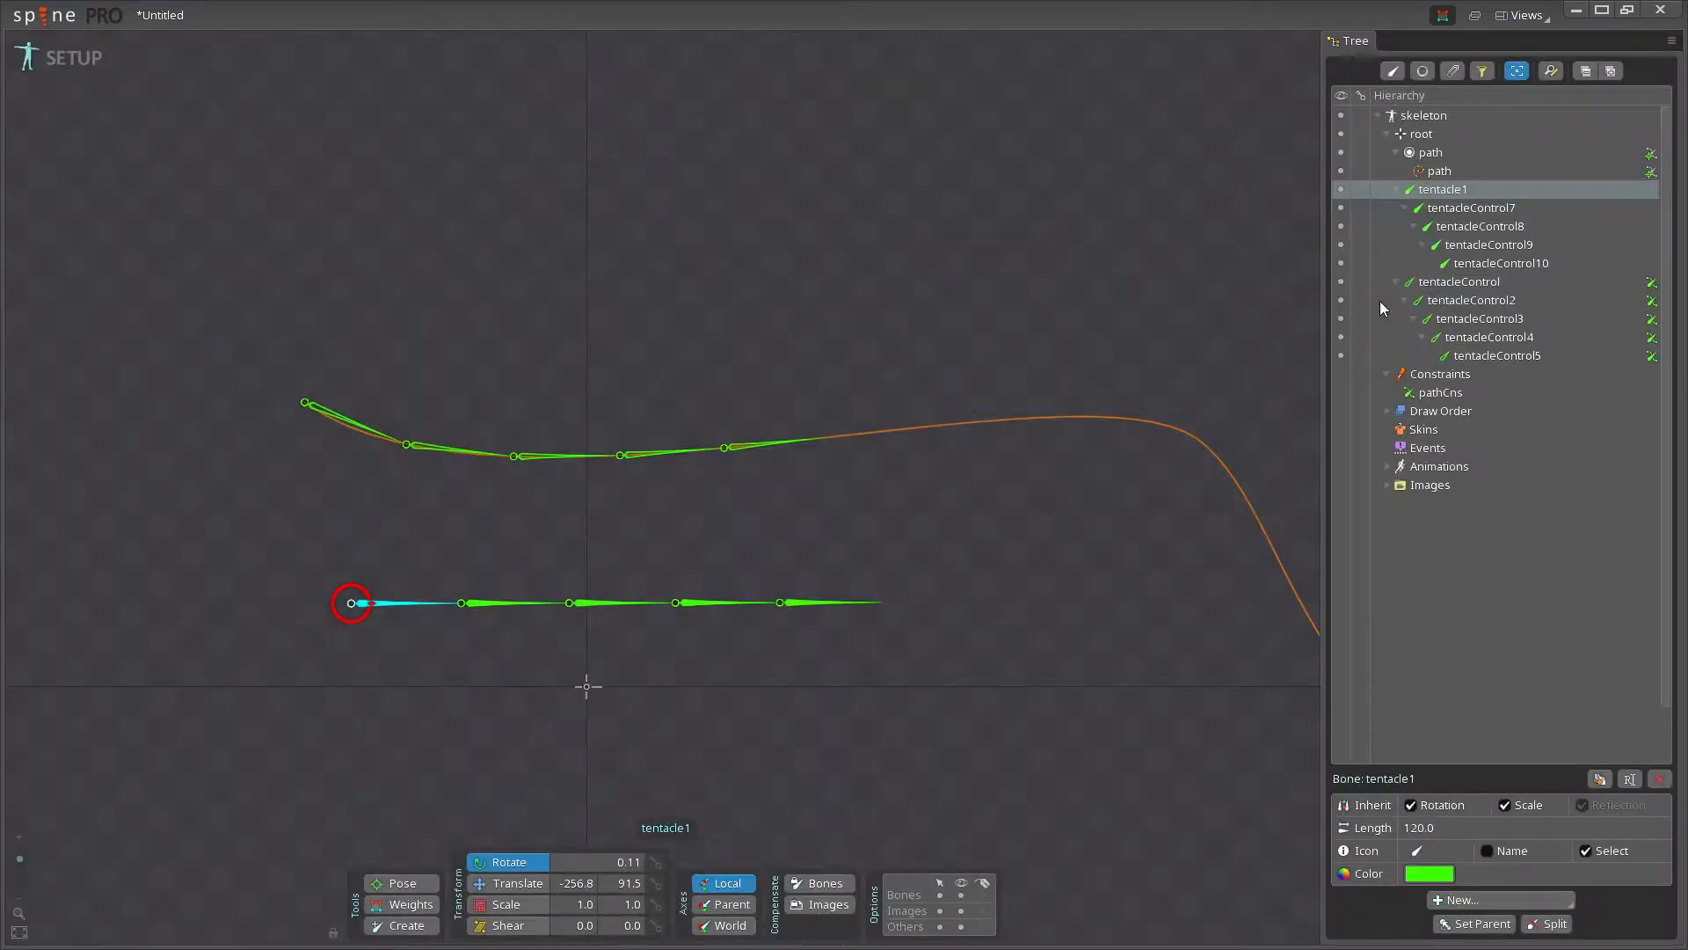
{"action": "double_click", "coordinate": [1495, 209]}
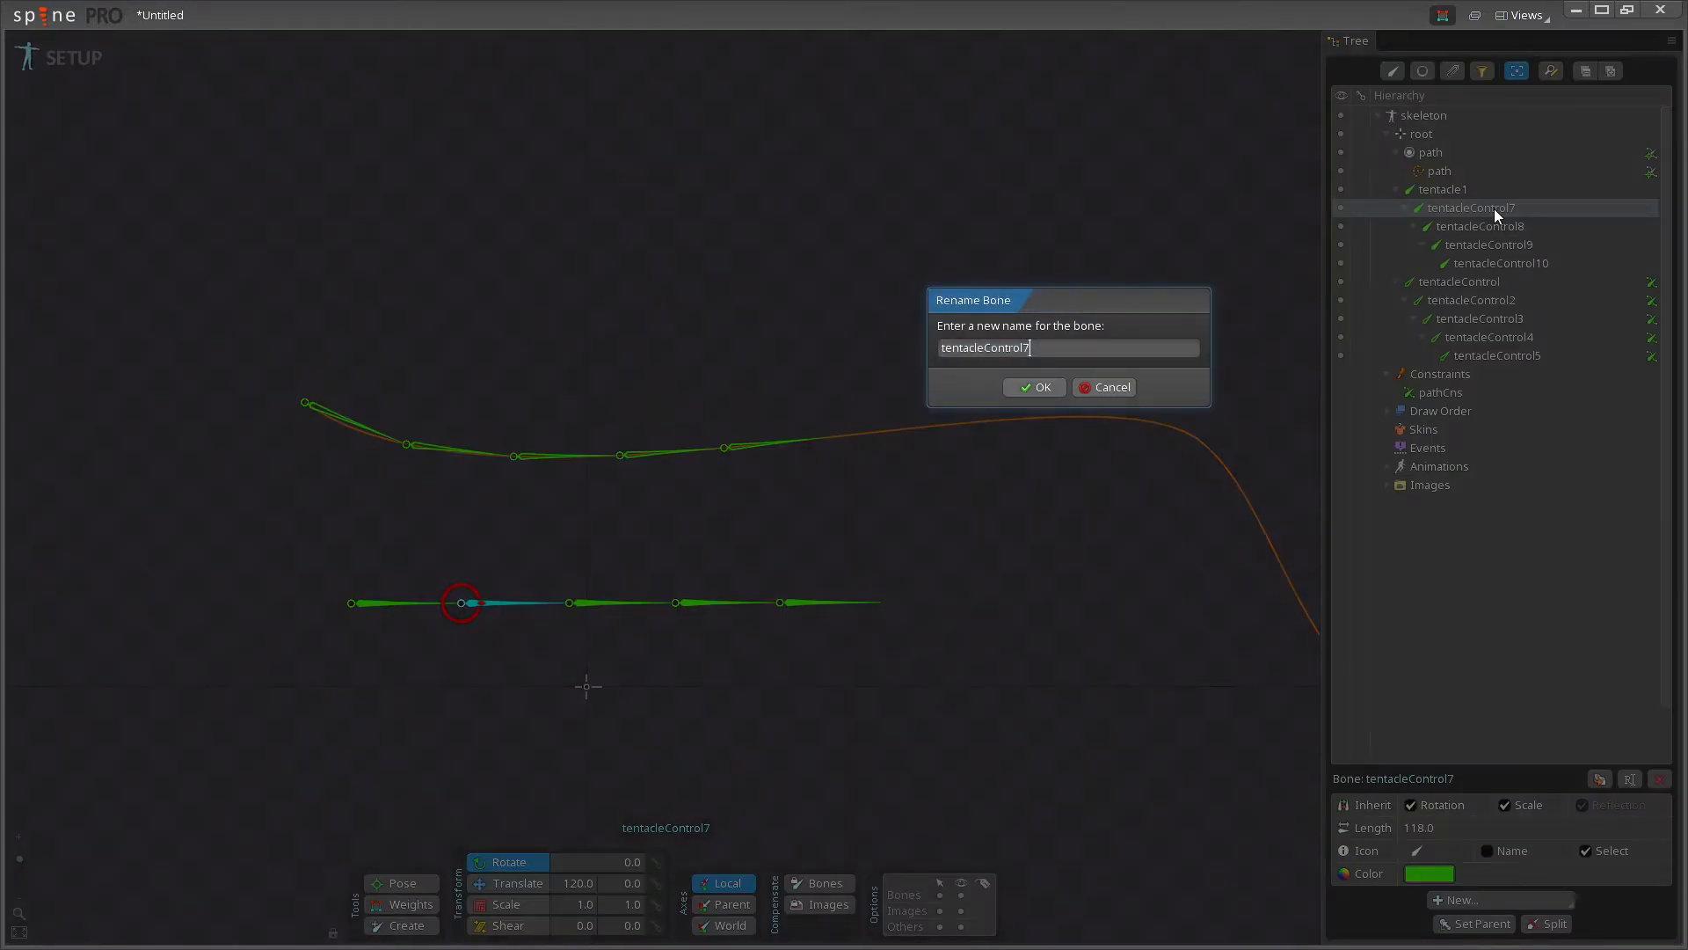
{"action": "type", "text": "2"}
{"action": "key", "text": "Return"}
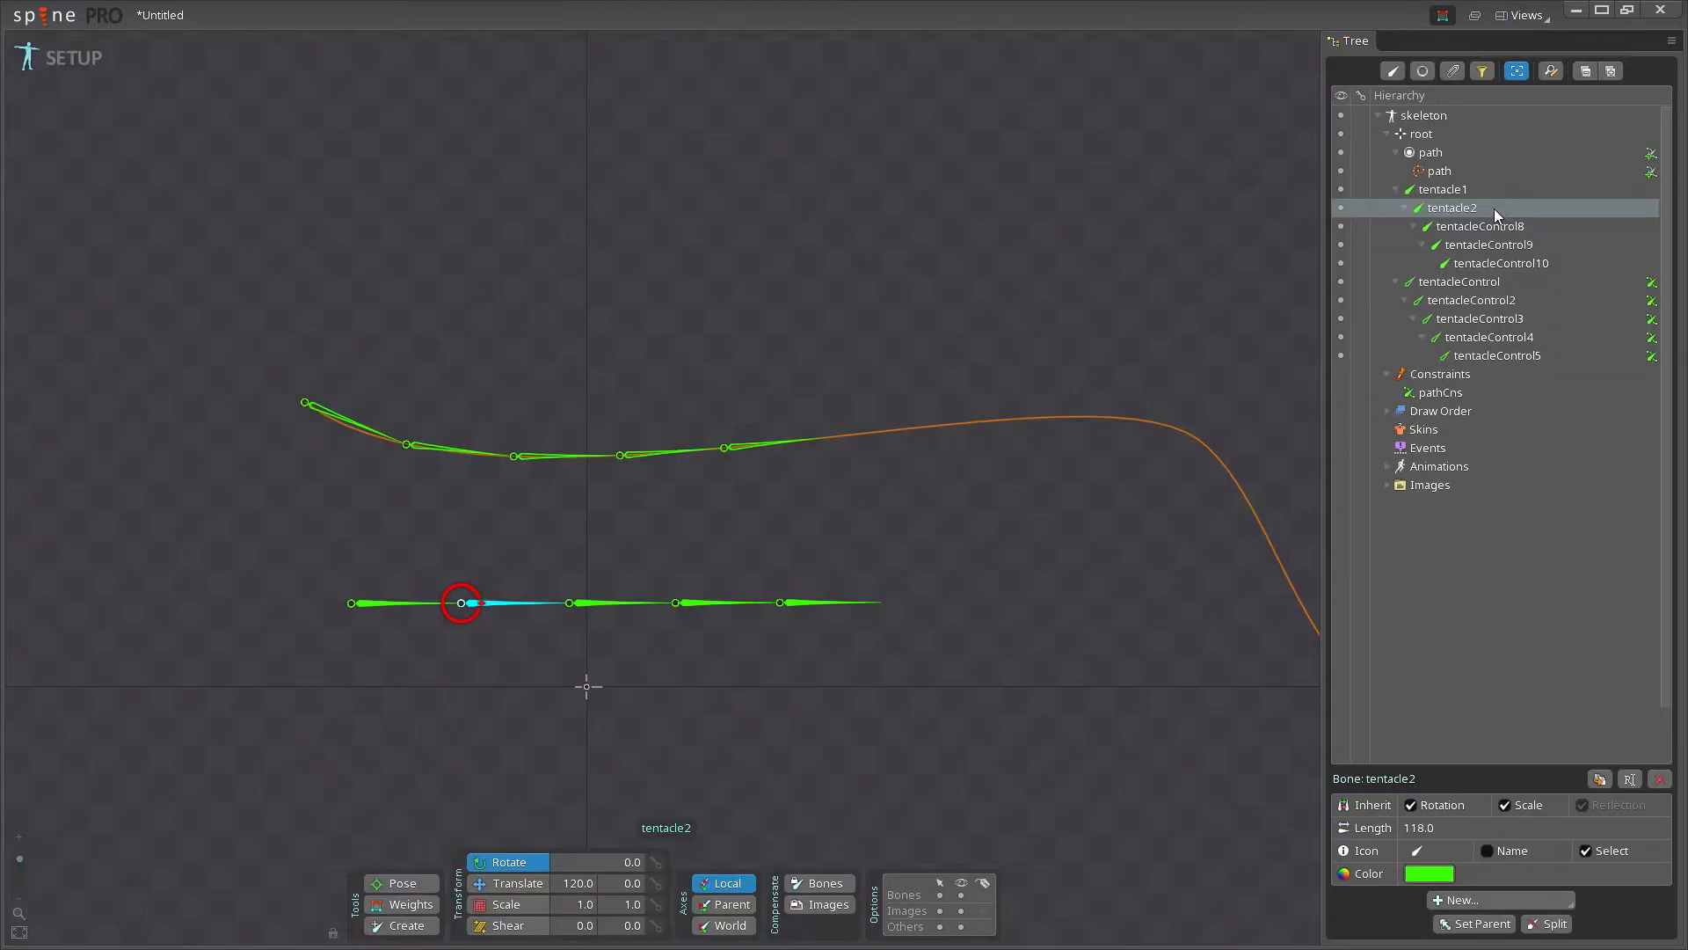
Rename the third bone of the duplicated chain, tentacleControl8, as tentacle3
{"action": "double_click", "coordinate": [1510, 230]}
{"action": "key", "text": "End"}
{"action": "key", "text": "BackSpace"}
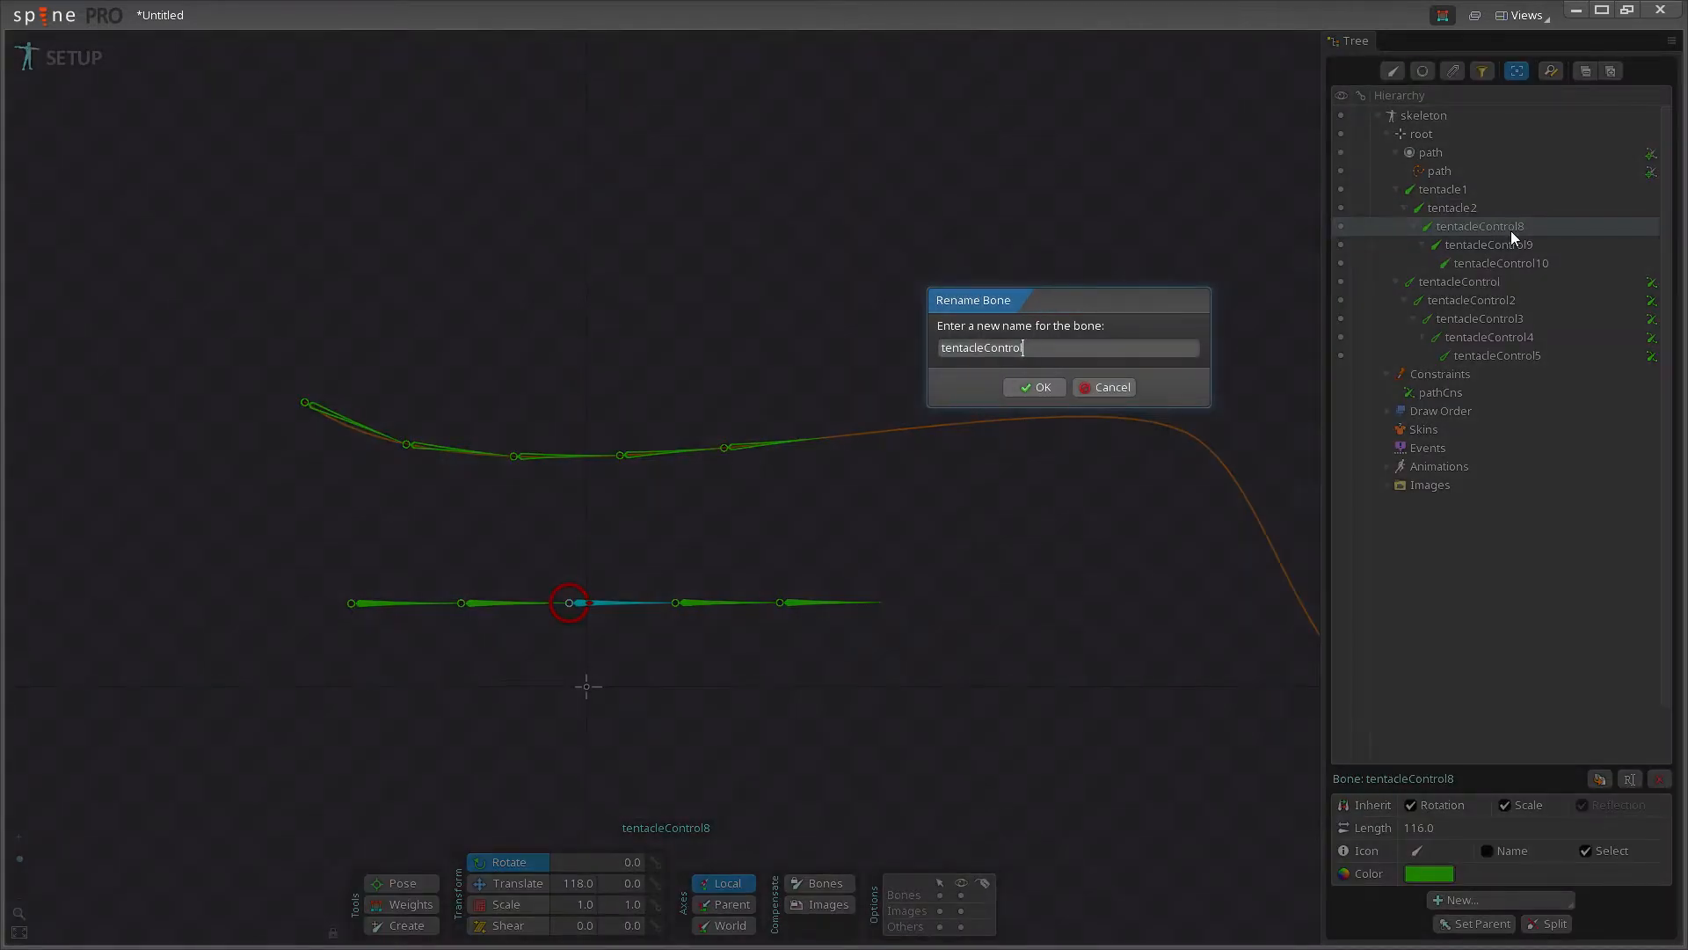
{"action": "key", "text": "BackSpace"}
{"action": "key", "text": "BackSpace"}
{"action": "type", "text": "3"}
{"action": "key", "text": "Return"}
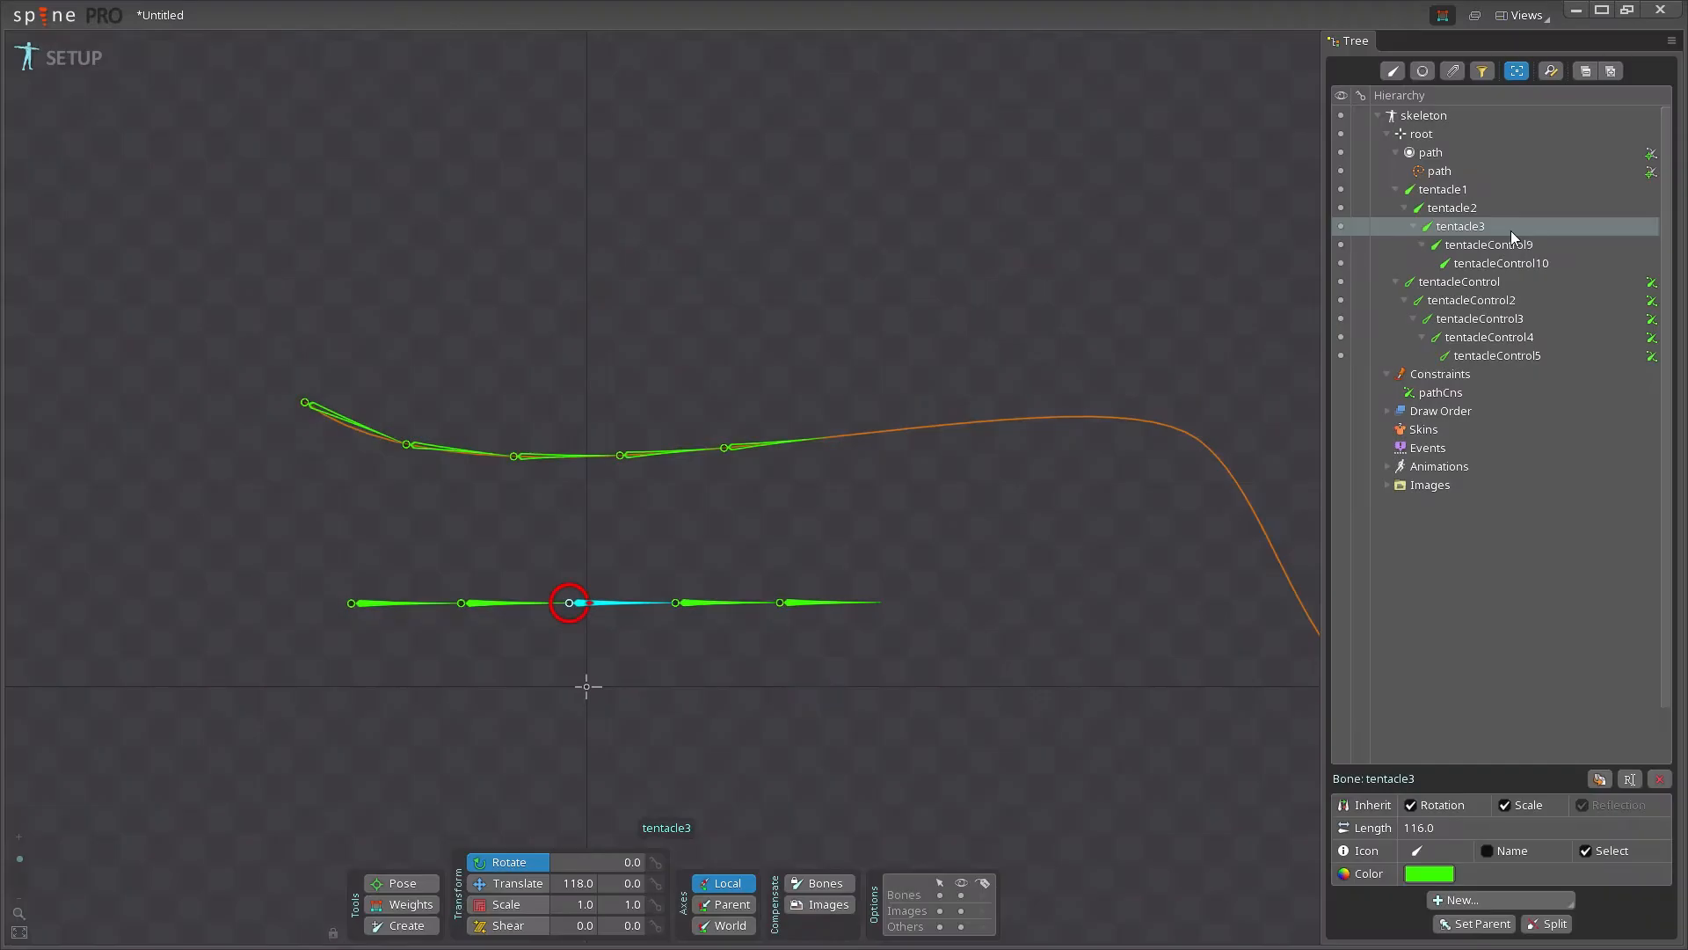
Rename the fourth bone of the duplicated chain, tentacleControl9, as tentacle4
{"action": "left_click", "coordinate": [1507, 246]}
{"action": "double_click", "coordinate": [1506, 247]}
{"action": "key", "text": "End"}
{"action": "key", "text": "BackSpace"}
{"action": "key", "text": "BackSpace"}
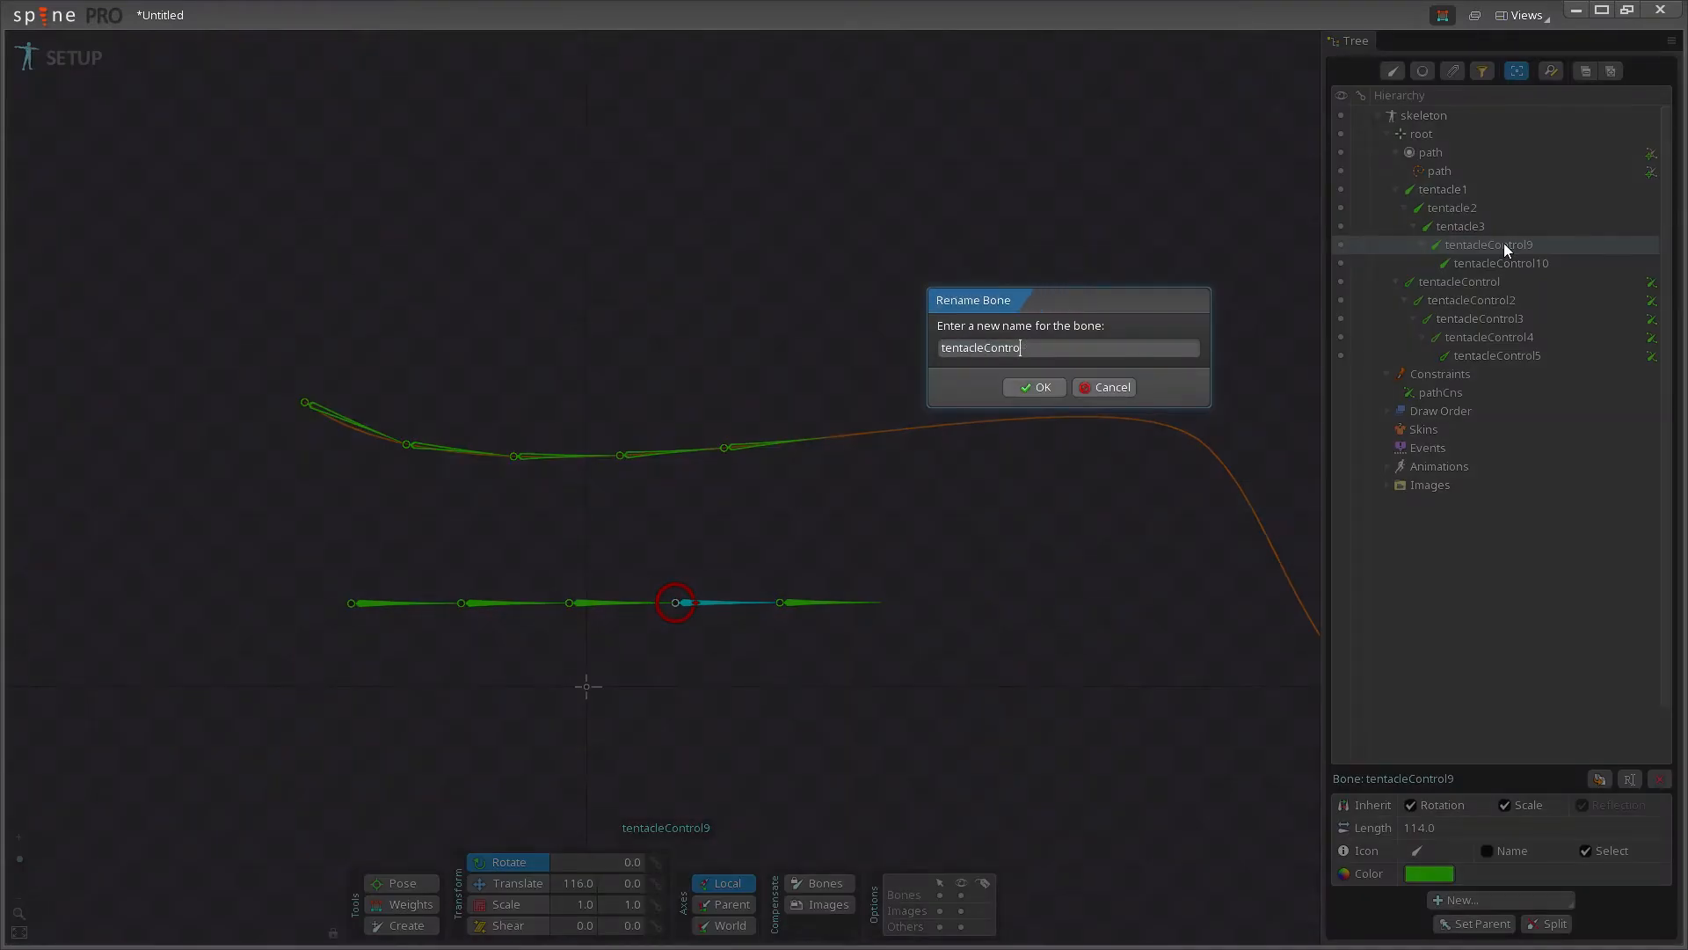
{"action": "key", "text": "BackSpace"}
{"action": "key", "text": "BackSpace"}
{"action": "key", "text": "BackSpace"}
{"action": "type", "text": "4"}
{"action": "key", "text": "Return"}
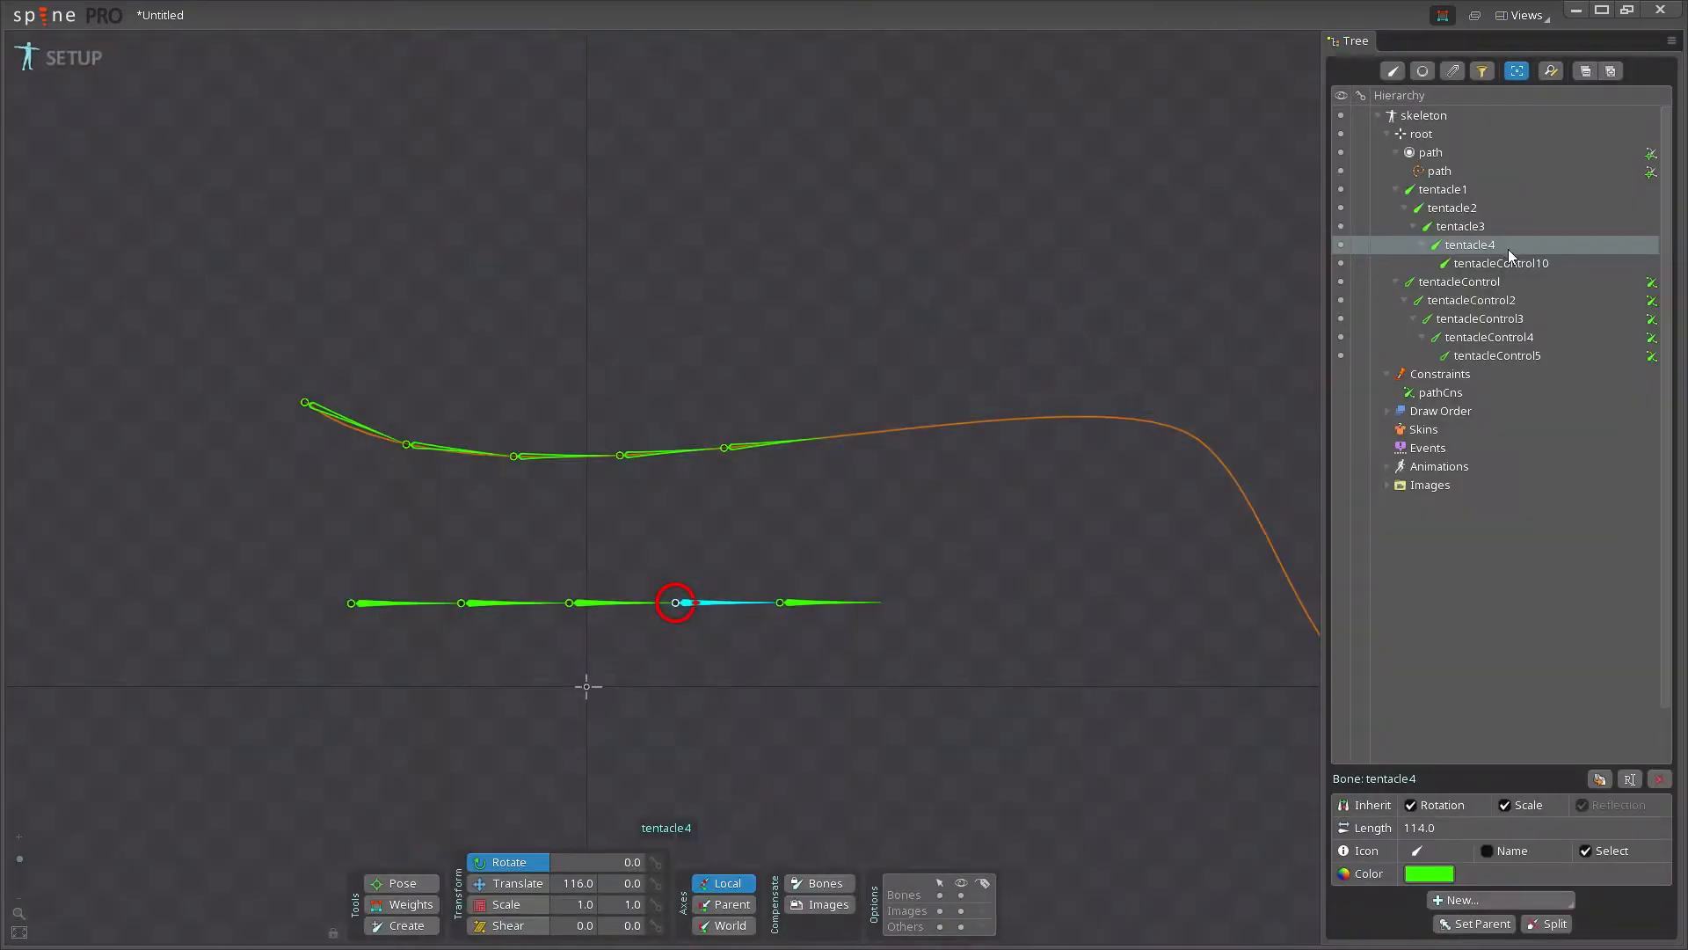
Rename the last bone of the duplicated chain, tentacleControl10, as tentacle5
{"action": "left_click", "coordinate": [1522, 261]}
{"action": "double_click", "coordinate": [1522, 260]}
{"action": "key", "text": "End"}
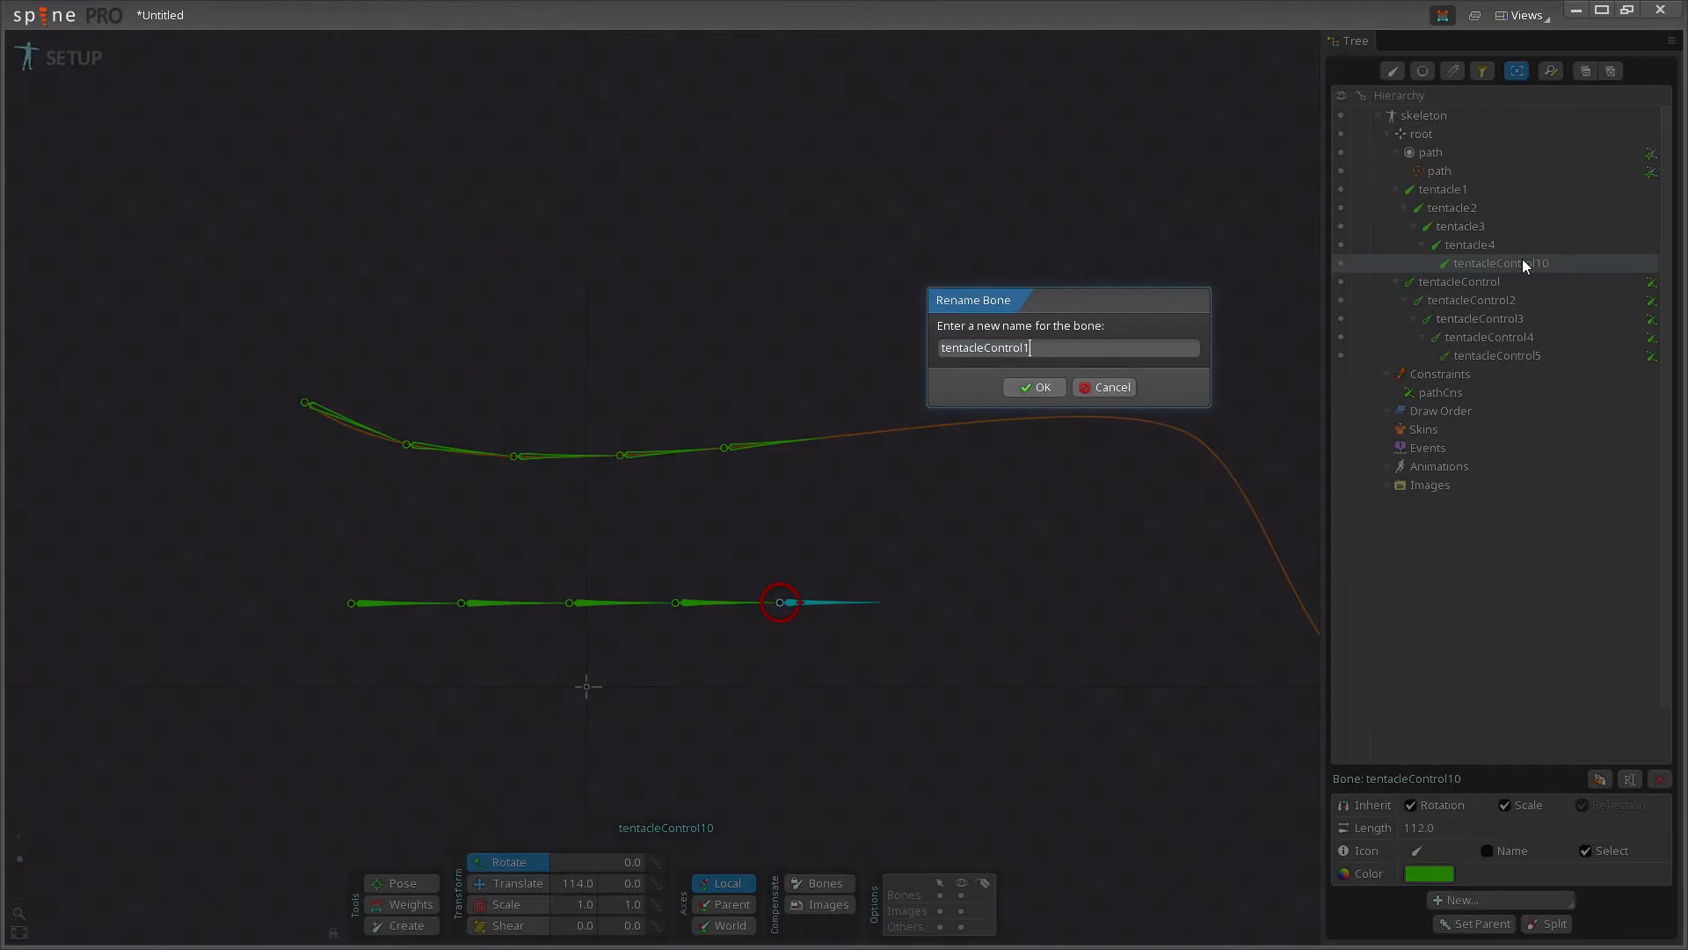
{"action": "key", "text": "BackSpace"}
{"action": "type", "text": "5"}
{"action": "key", "text": "Return"}
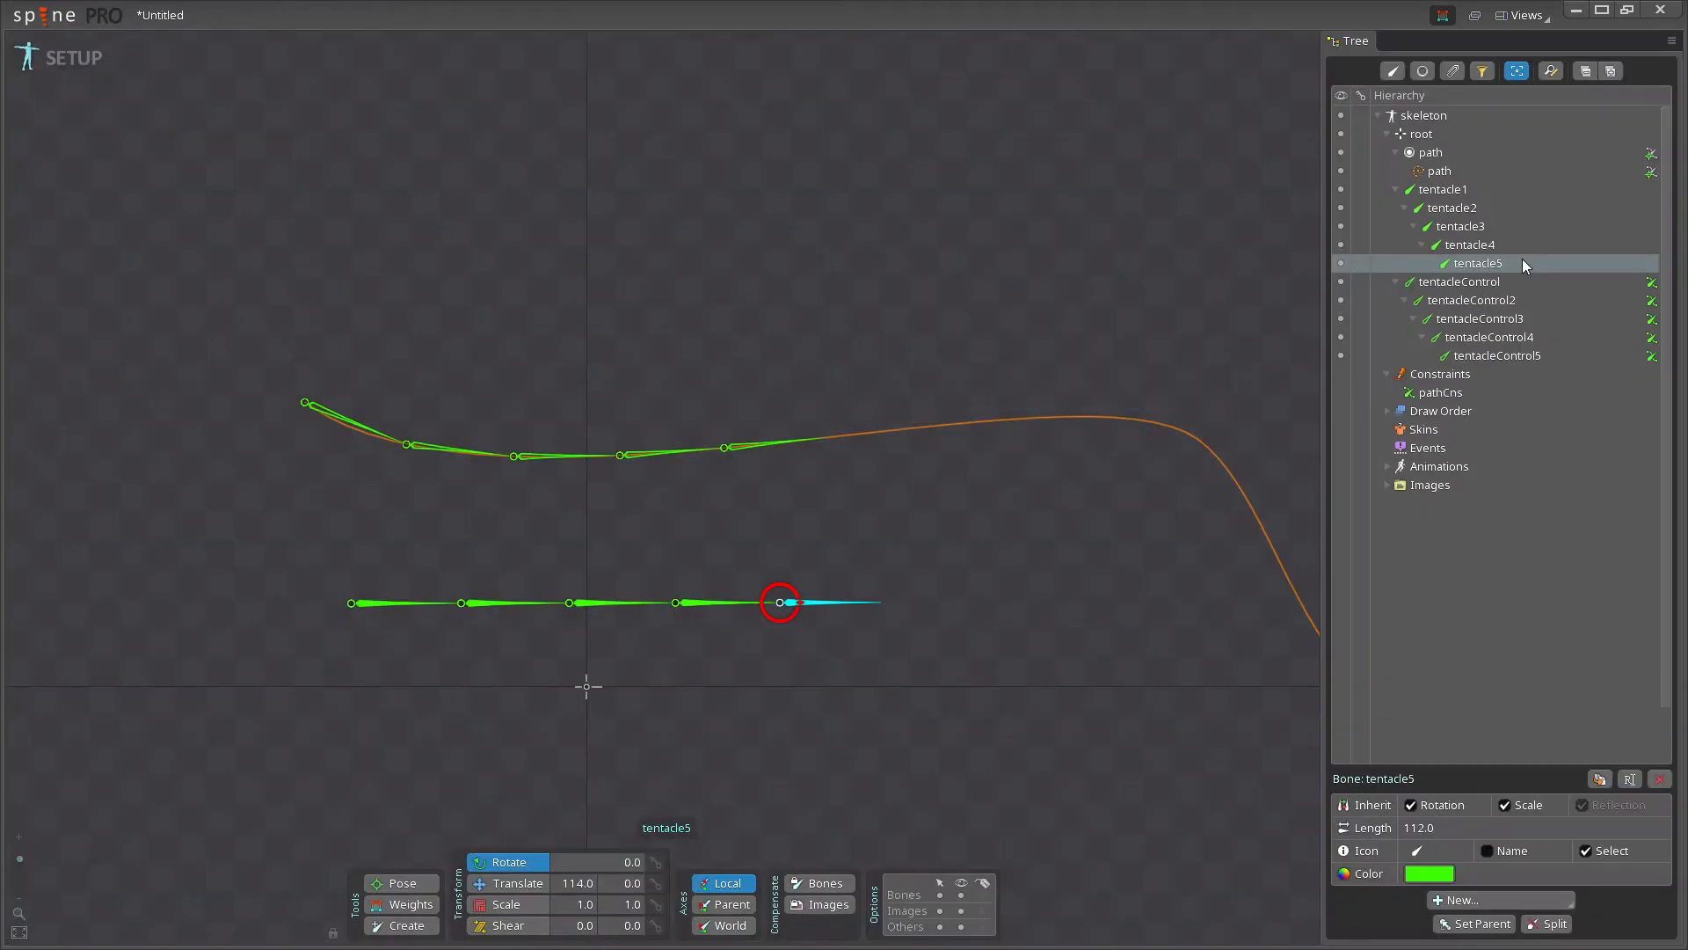
Set the color of the five bones tentacle1 to tentacle5 to red and clear the selection
{"action": "left_click", "coordinate": [1465, 174]}
{"action": "left_click", "coordinate": [1466, 191]}
{"action": "left_click", "coordinate": [1477, 263], "text": "shift"}
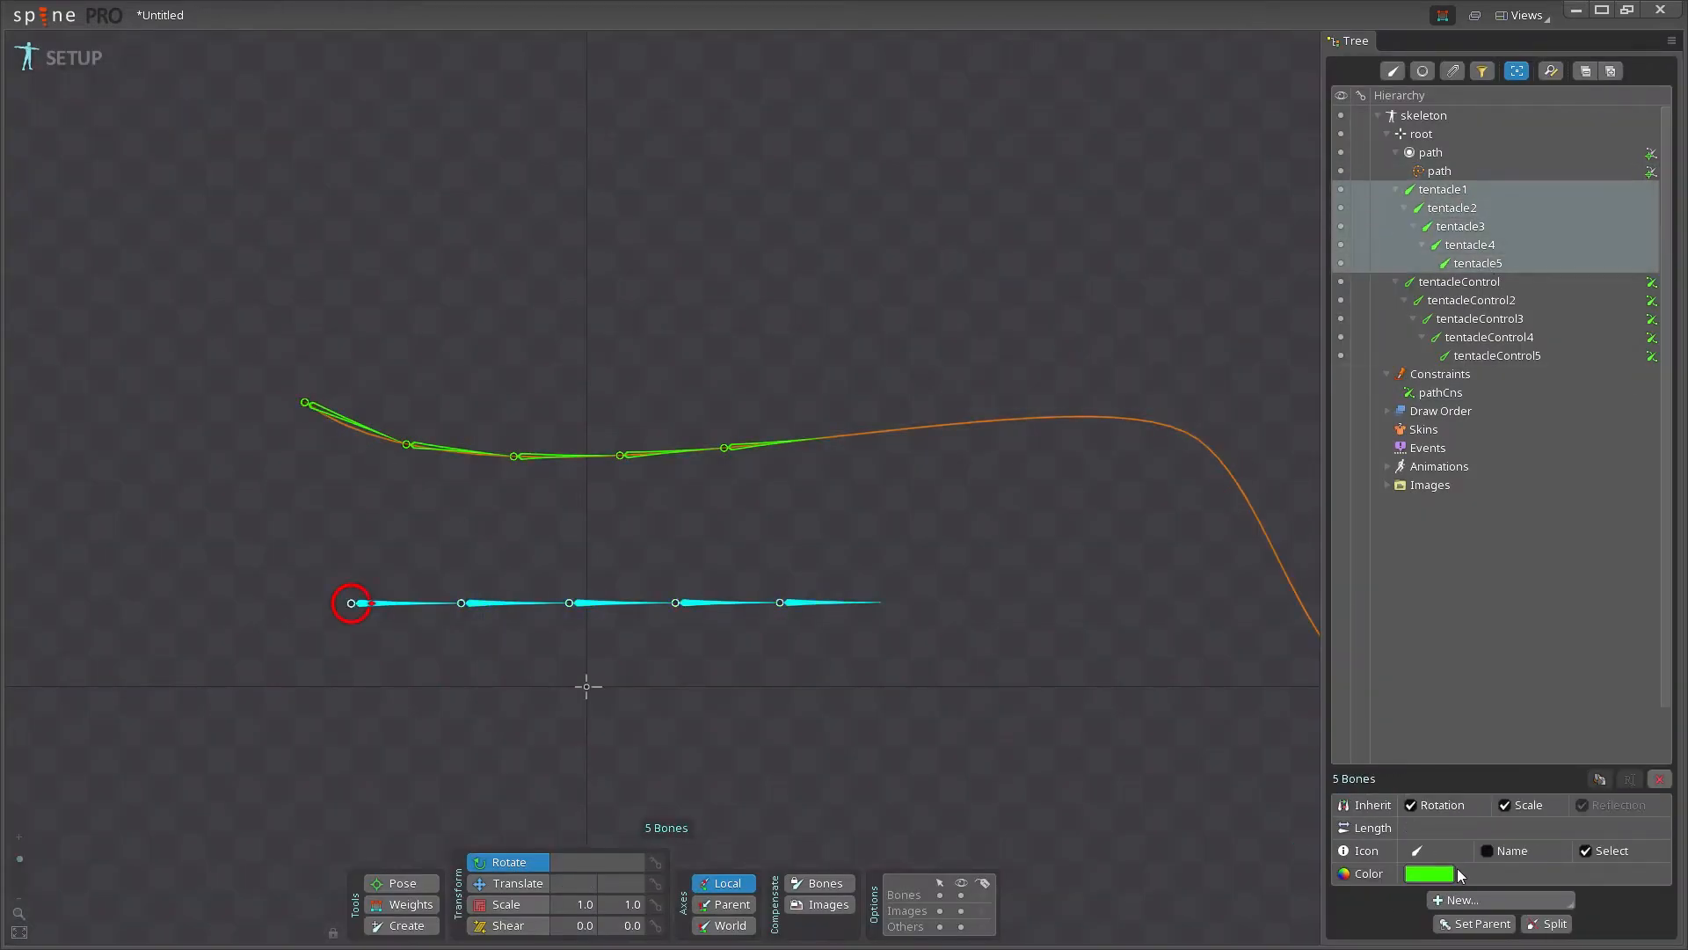
{"action": "left_click", "coordinate": [1428, 873]}
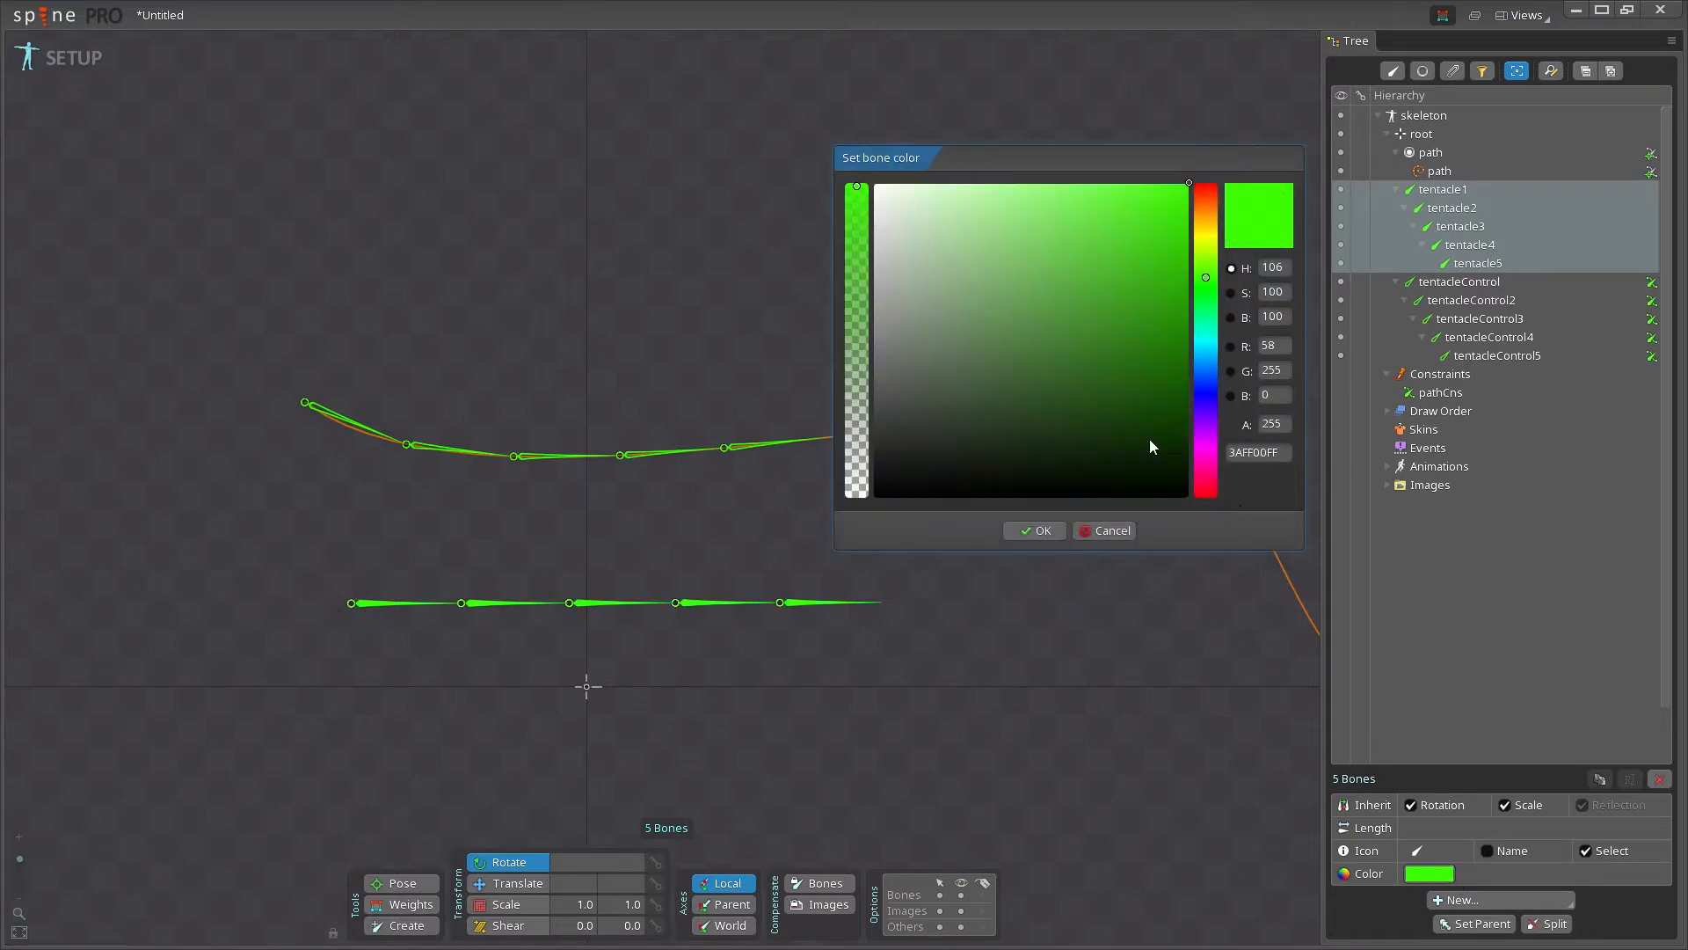
{"action": "left_click", "coordinate": [1215, 181]}
{"action": "left_click", "coordinate": [1039, 532]}
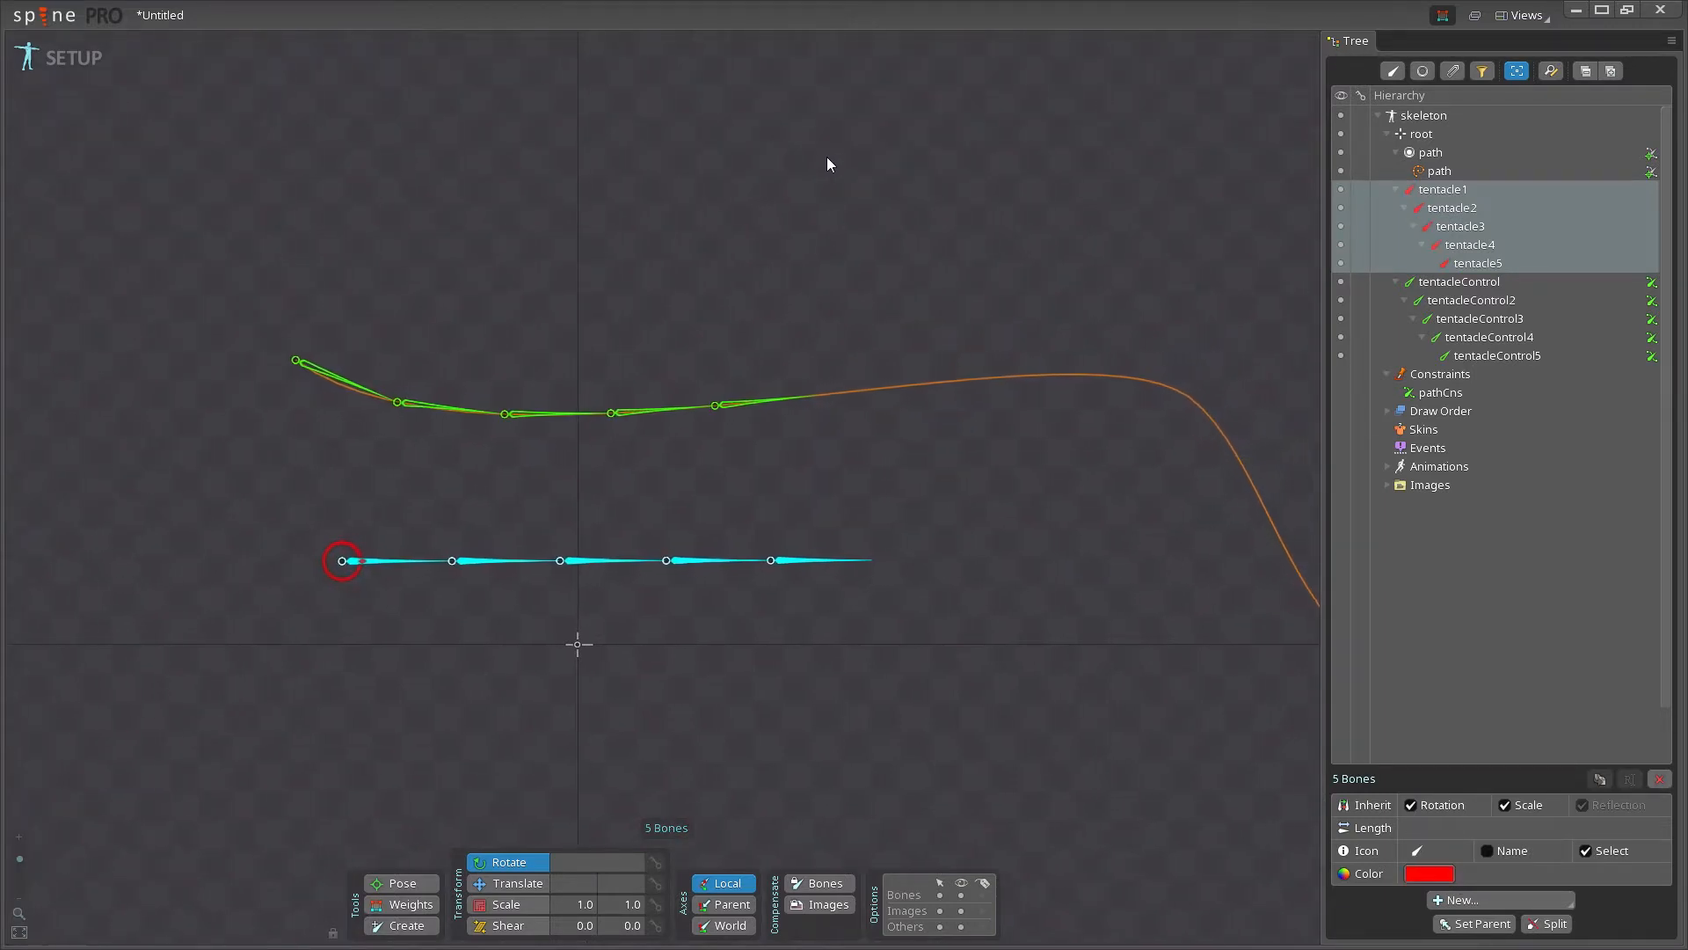
{"action": "left_click_drag", "start_coordinate": [827, 165], "coordinate": [724, 173]}
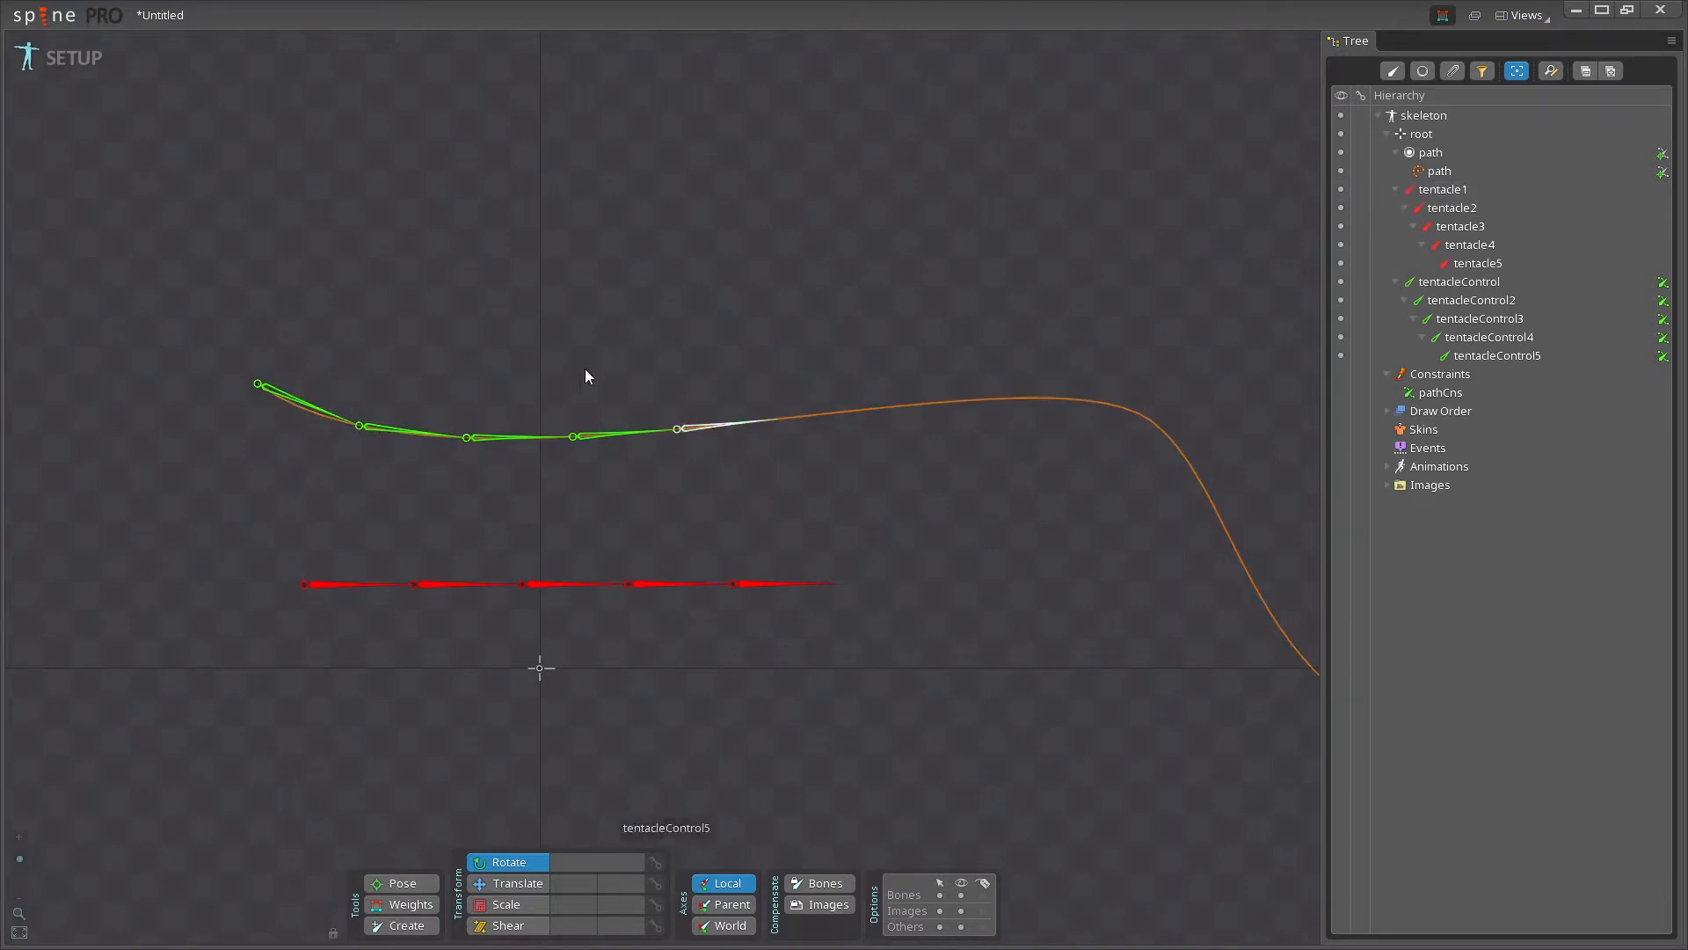
{"action": "left_click_drag", "start_coordinate": [476, 320], "coordinate": [646, 278]}
Create a transform constraint named cns1 on the tentacle1 bone with tentacleControl as its target
{"action": "left_click", "coordinate": [1474, 191]}
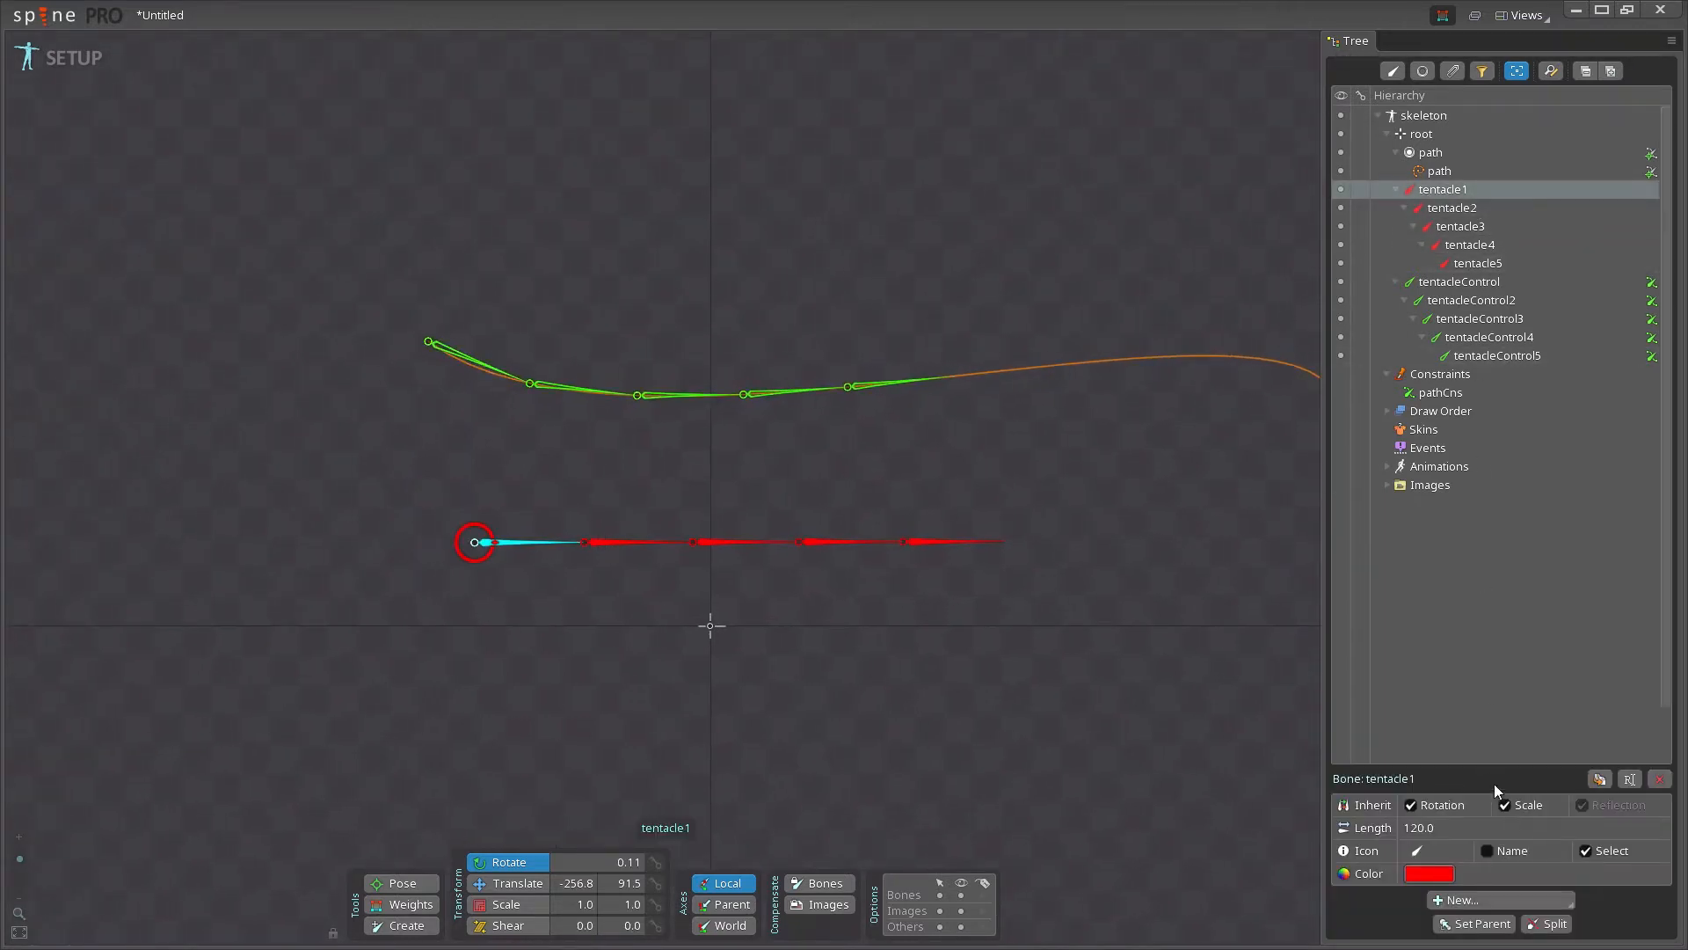
{"action": "left_click", "coordinate": [1544, 901]}
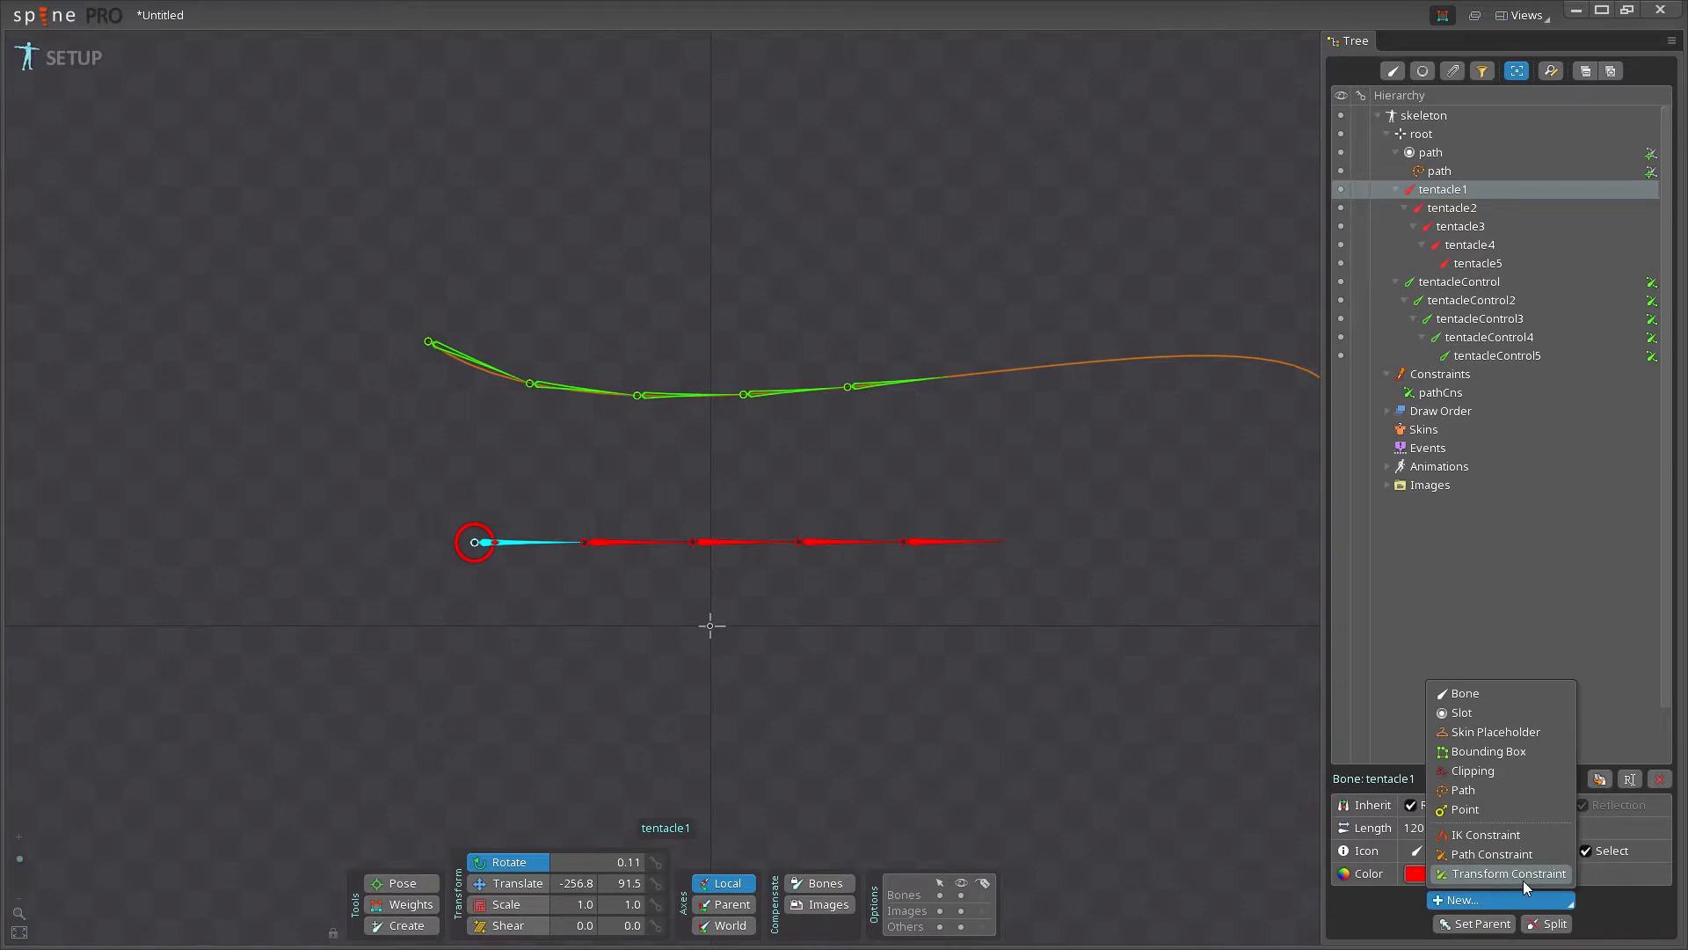
{"action": "left_click", "coordinate": [1523, 875]}
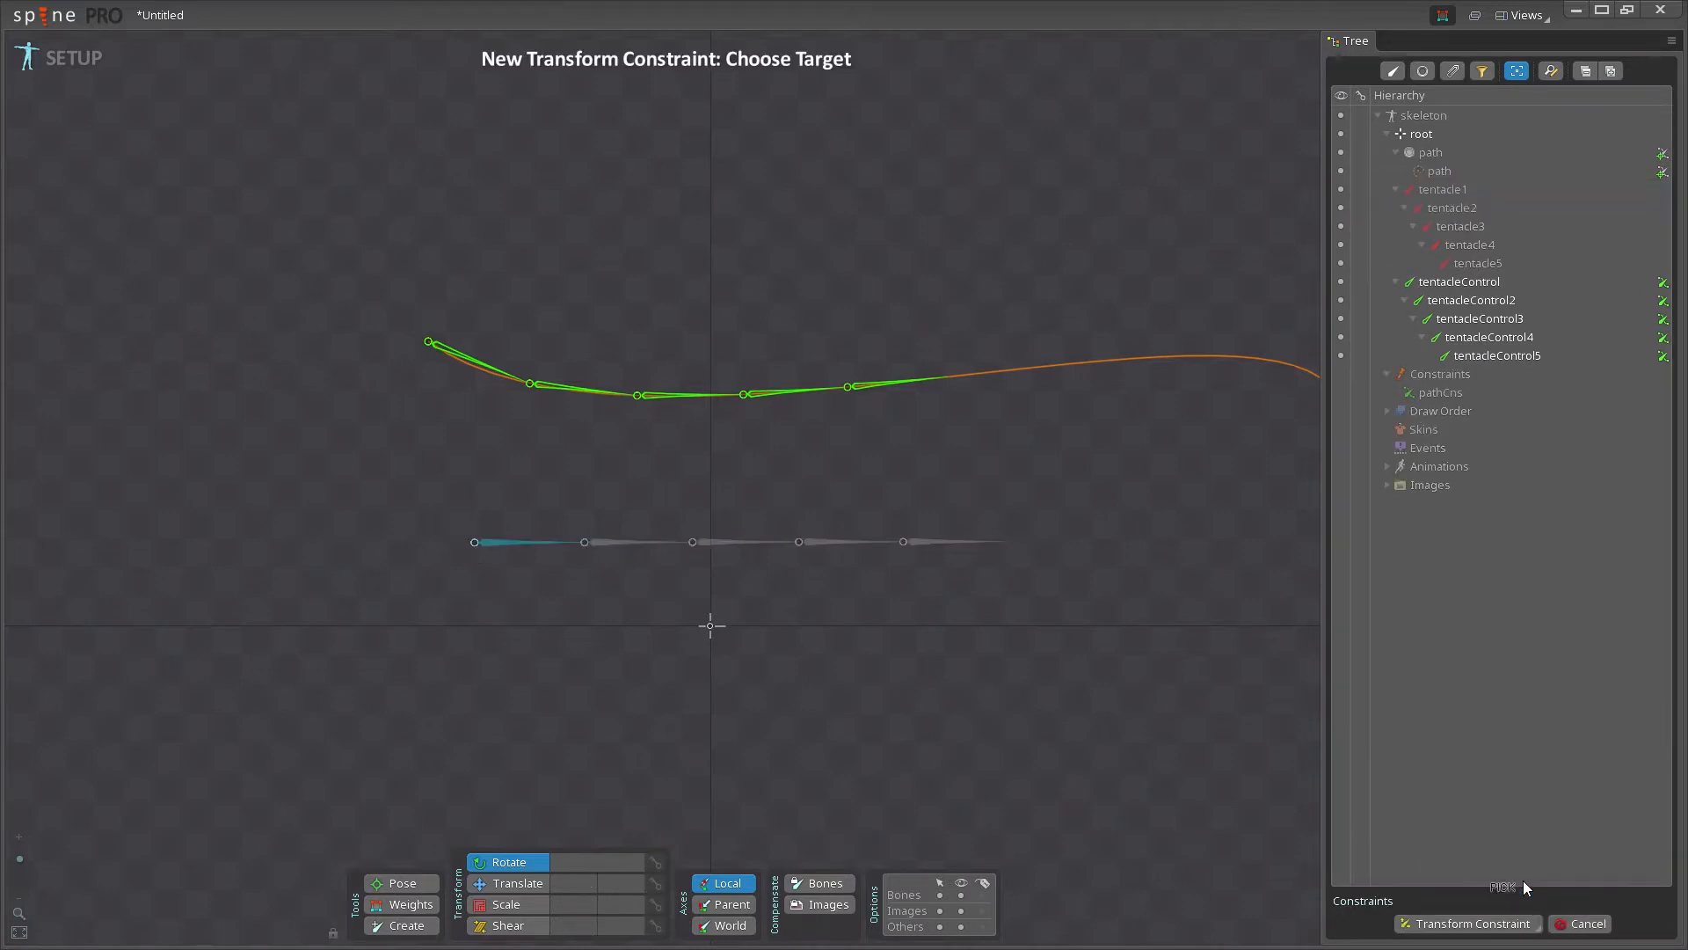
{"action": "left_click", "coordinate": [483, 365]}
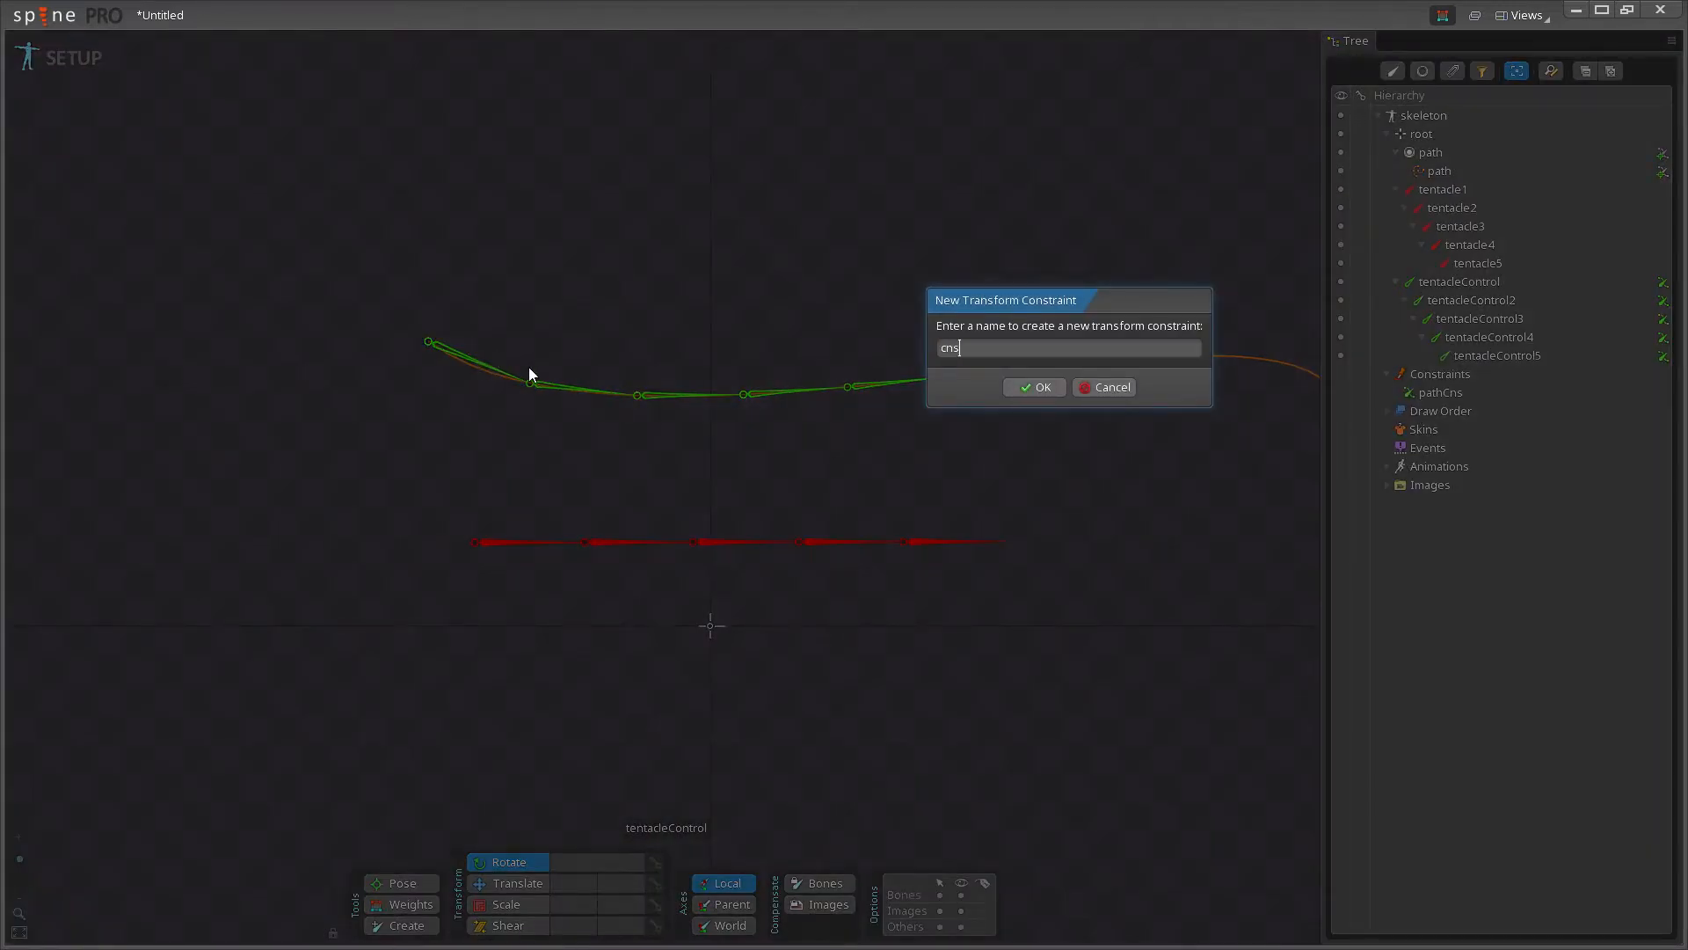
{"action": "type", "text": "cns1"}
{"action": "key", "text": "Return"}
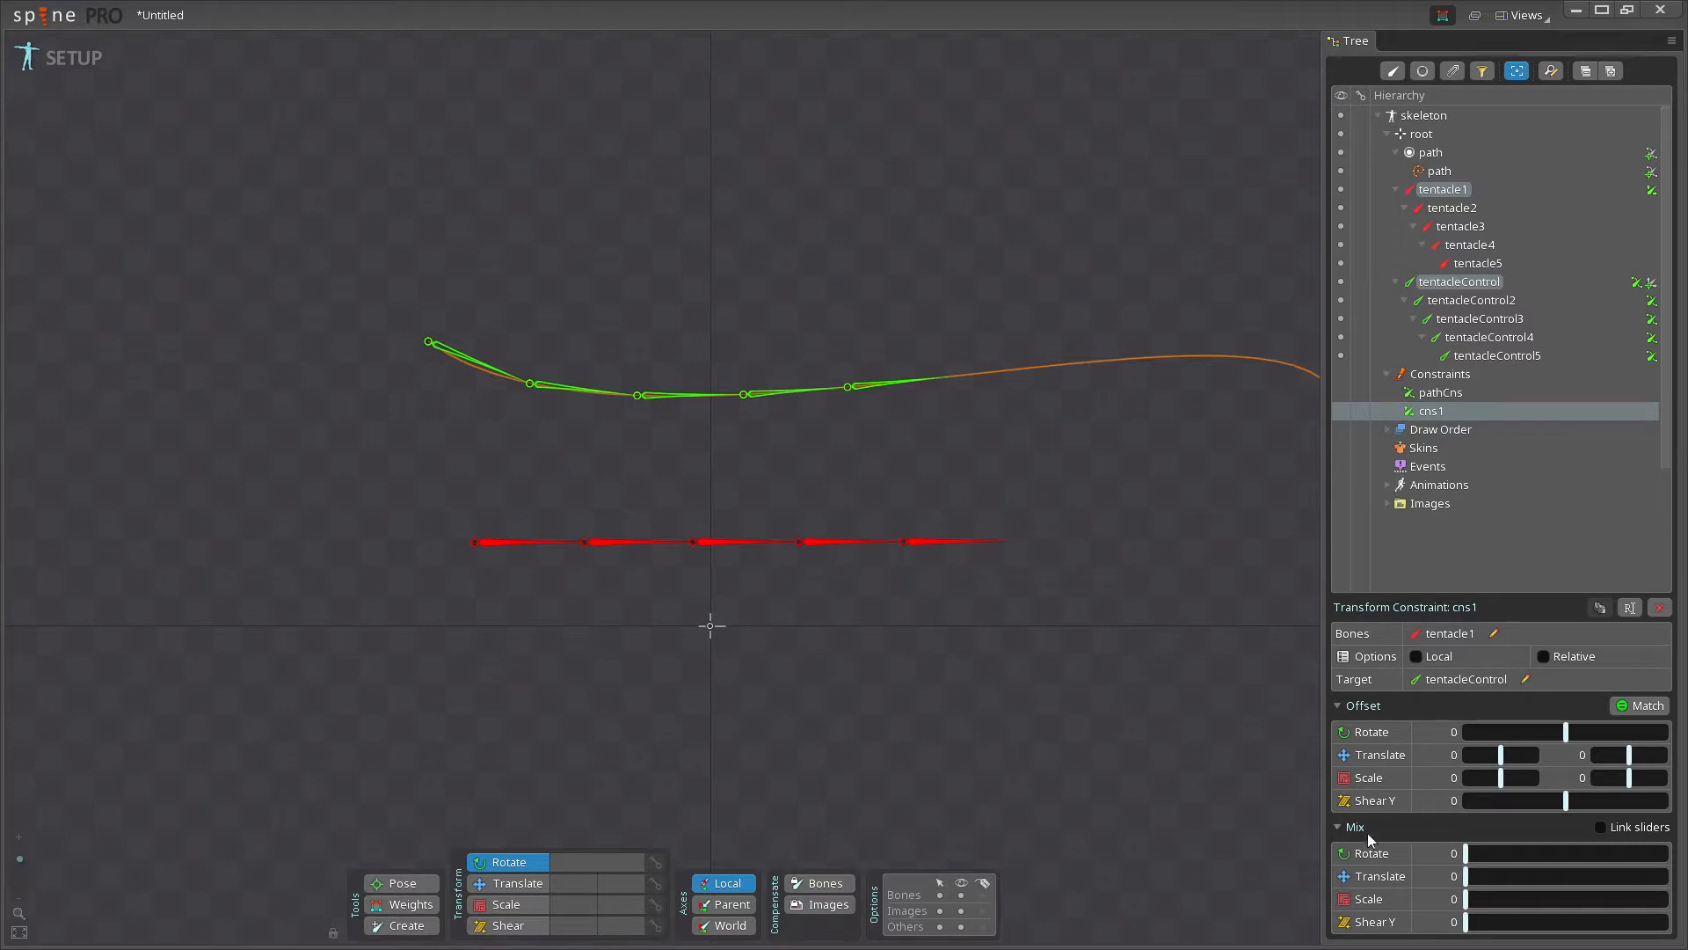
Set the rotate mix and translate mix of the cns1 constraint to 100
{"action": "left_click_drag", "start_coordinate": [1479, 861], "coordinate": [1630, 853]}
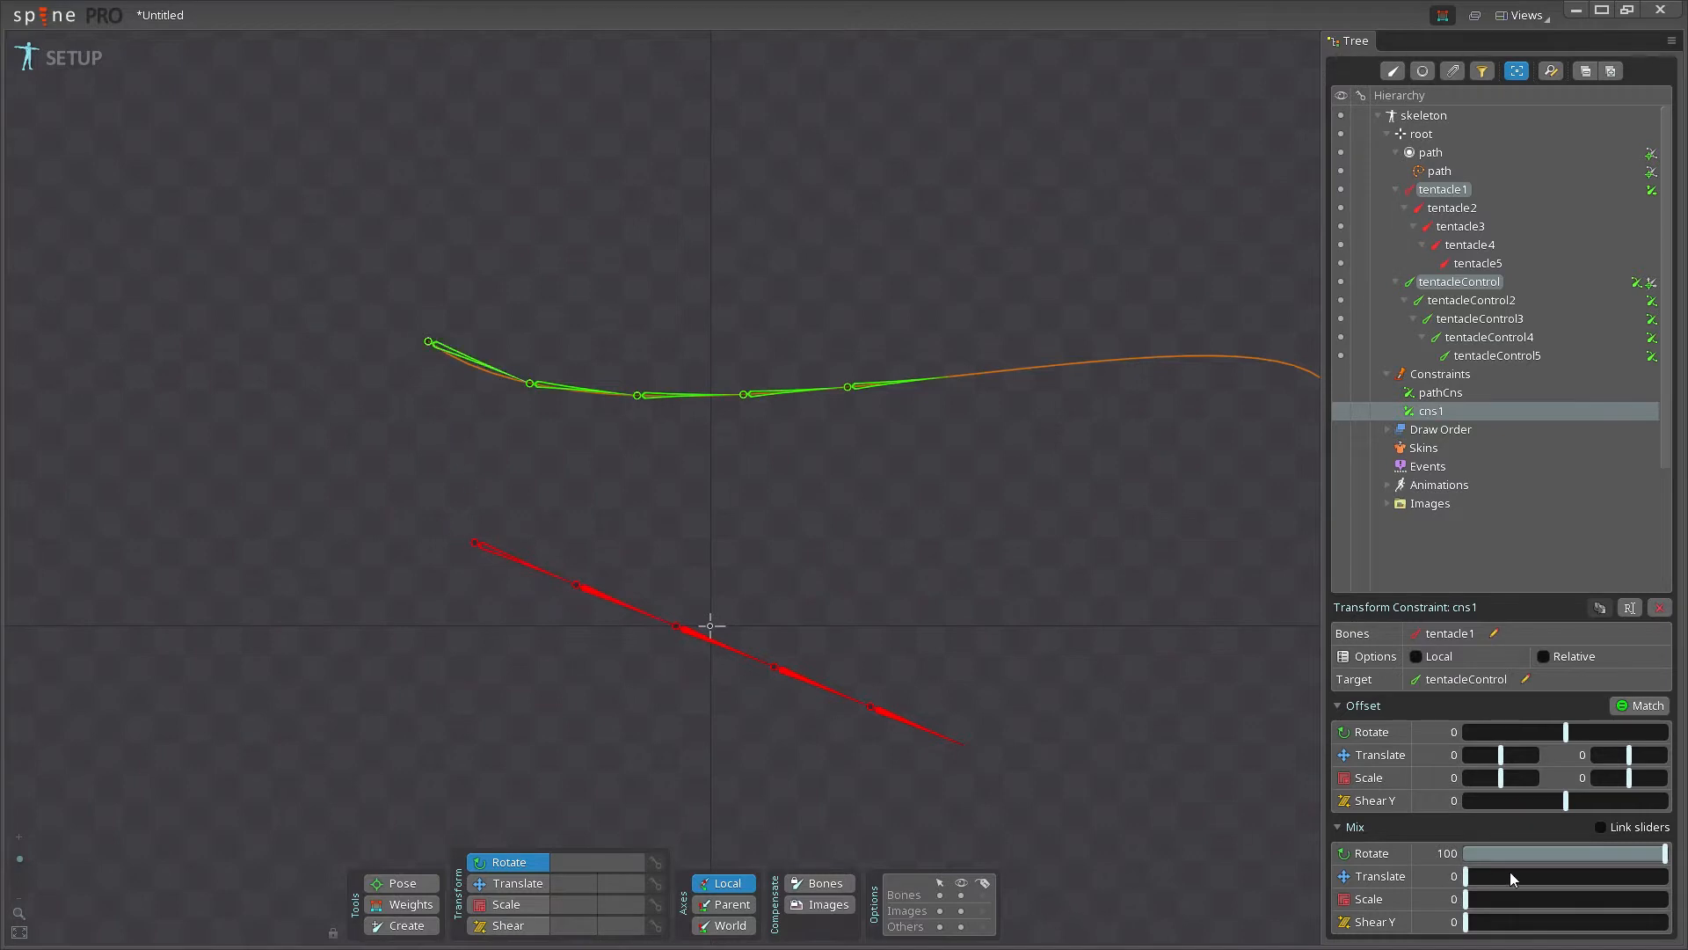
{"action": "left_click_drag", "start_coordinate": [1477, 879], "coordinate": [1667, 883]}
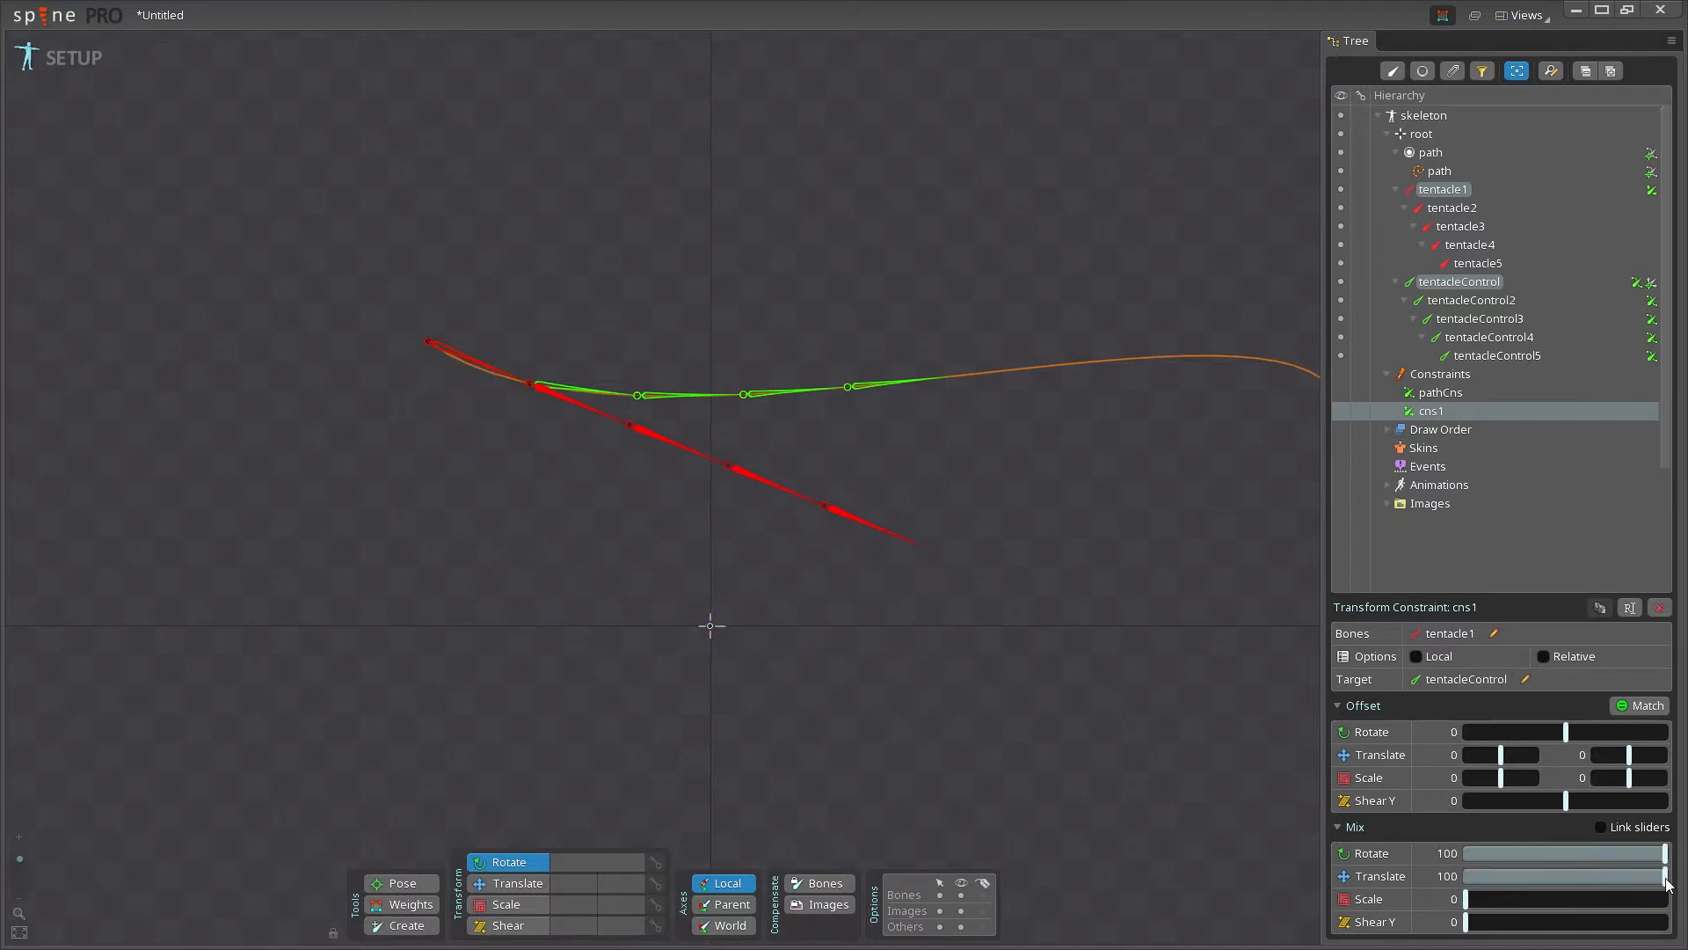
{"action": "scroll", "coordinate": [527, 256], "scroll_direction": "up", "scroll_amount": 2}
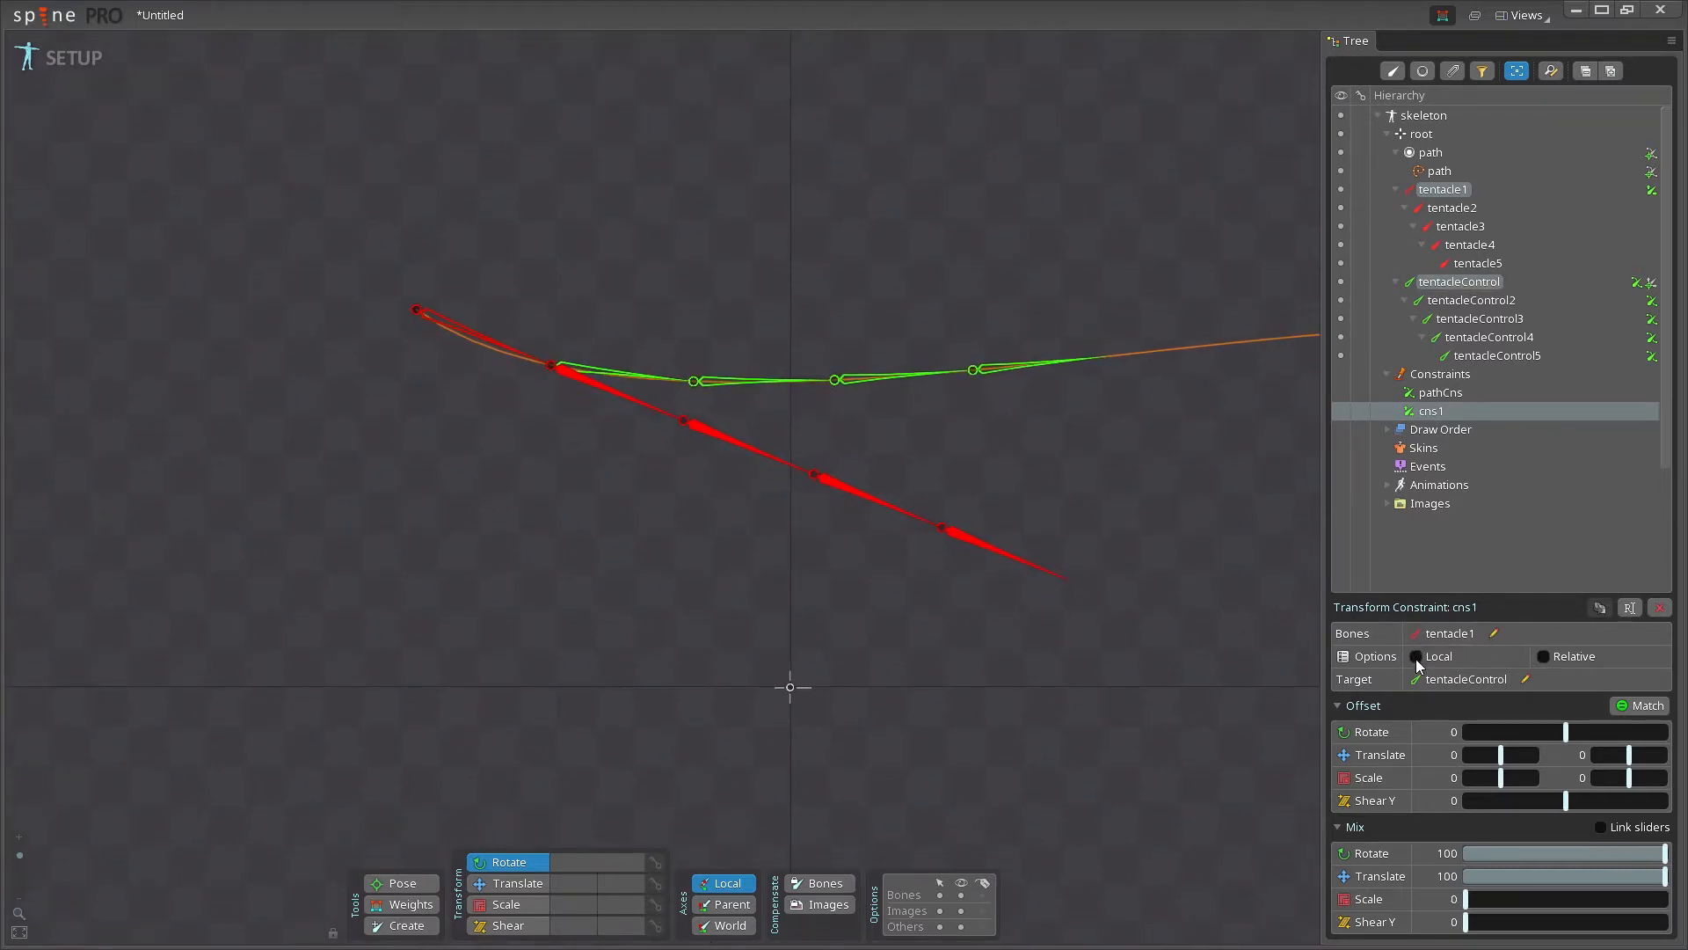
{"action": "left_click_drag", "start_coordinate": [708, 243], "coordinate": [678, 208]}
{"action": "scroll", "coordinate": [633, 320], "scroll_direction": "down", "scroll_amount": 1}
Create a transform constraint named cns2 on tentacle2 targeting tentacleControl2, with the Local option enabled and rotate mix at 100
{"action": "left_click", "coordinate": [1452, 209]}
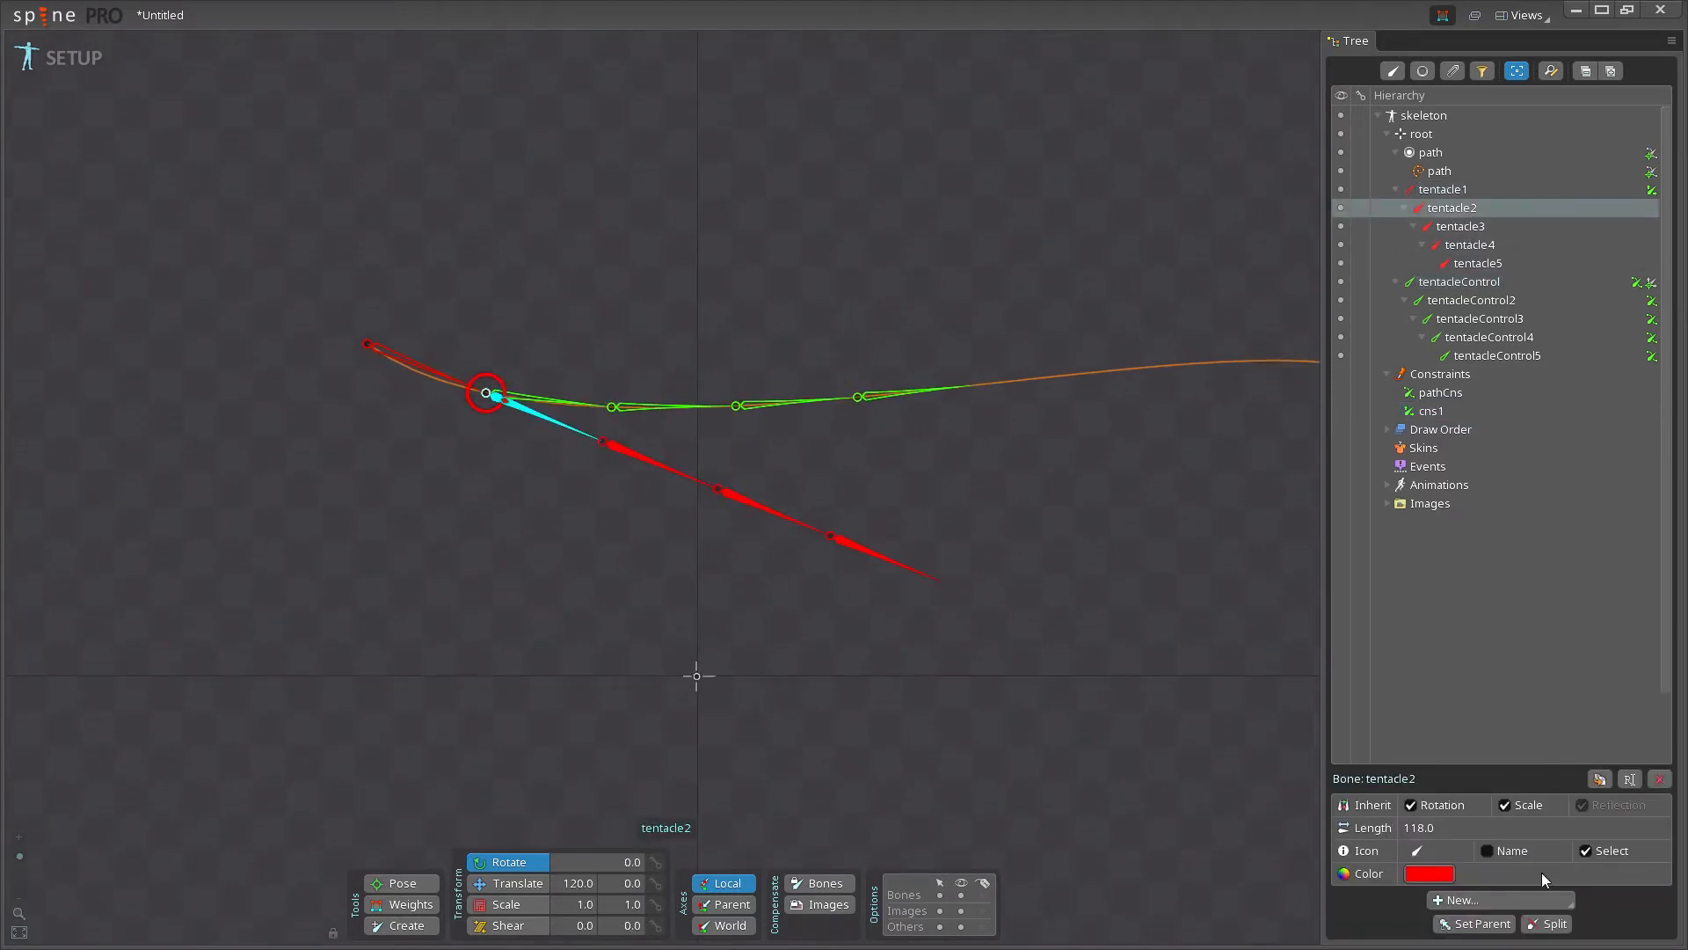
{"action": "left_click", "coordinate": [1481, 895]}
{"action": "left_click", "coordinate": [1516, 878]}
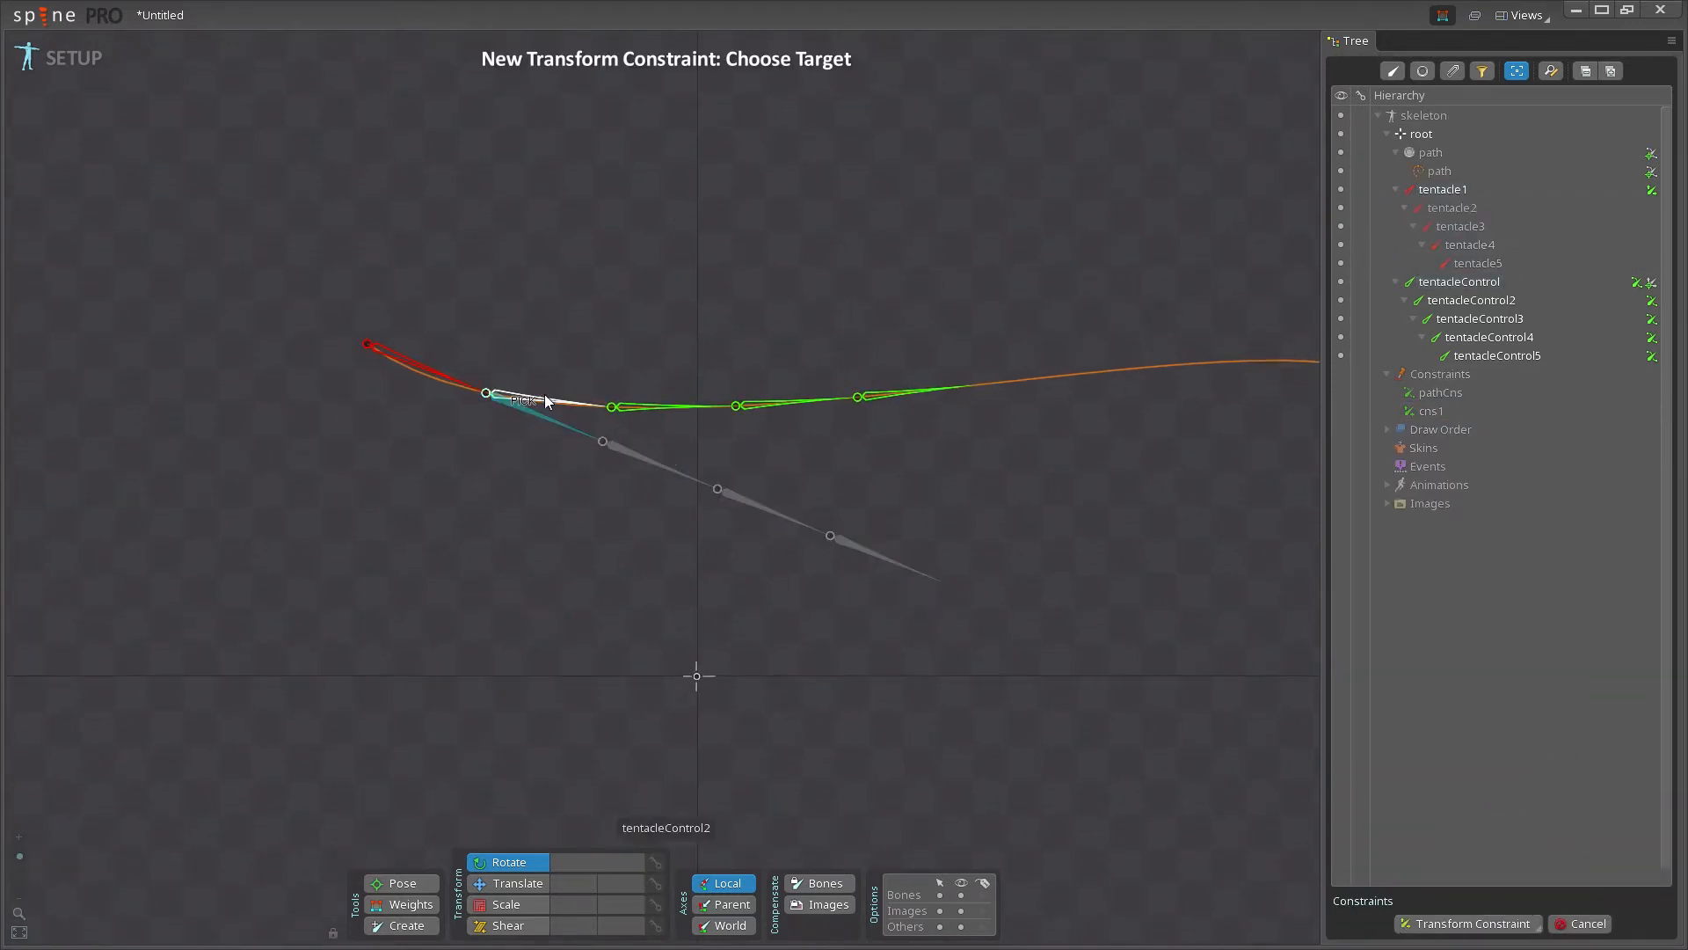
{"action": "left_click", "coordinate": [545, 398]}
{"action": "type", "text": "cns2"}
{"action": "key", "text": "Return"}
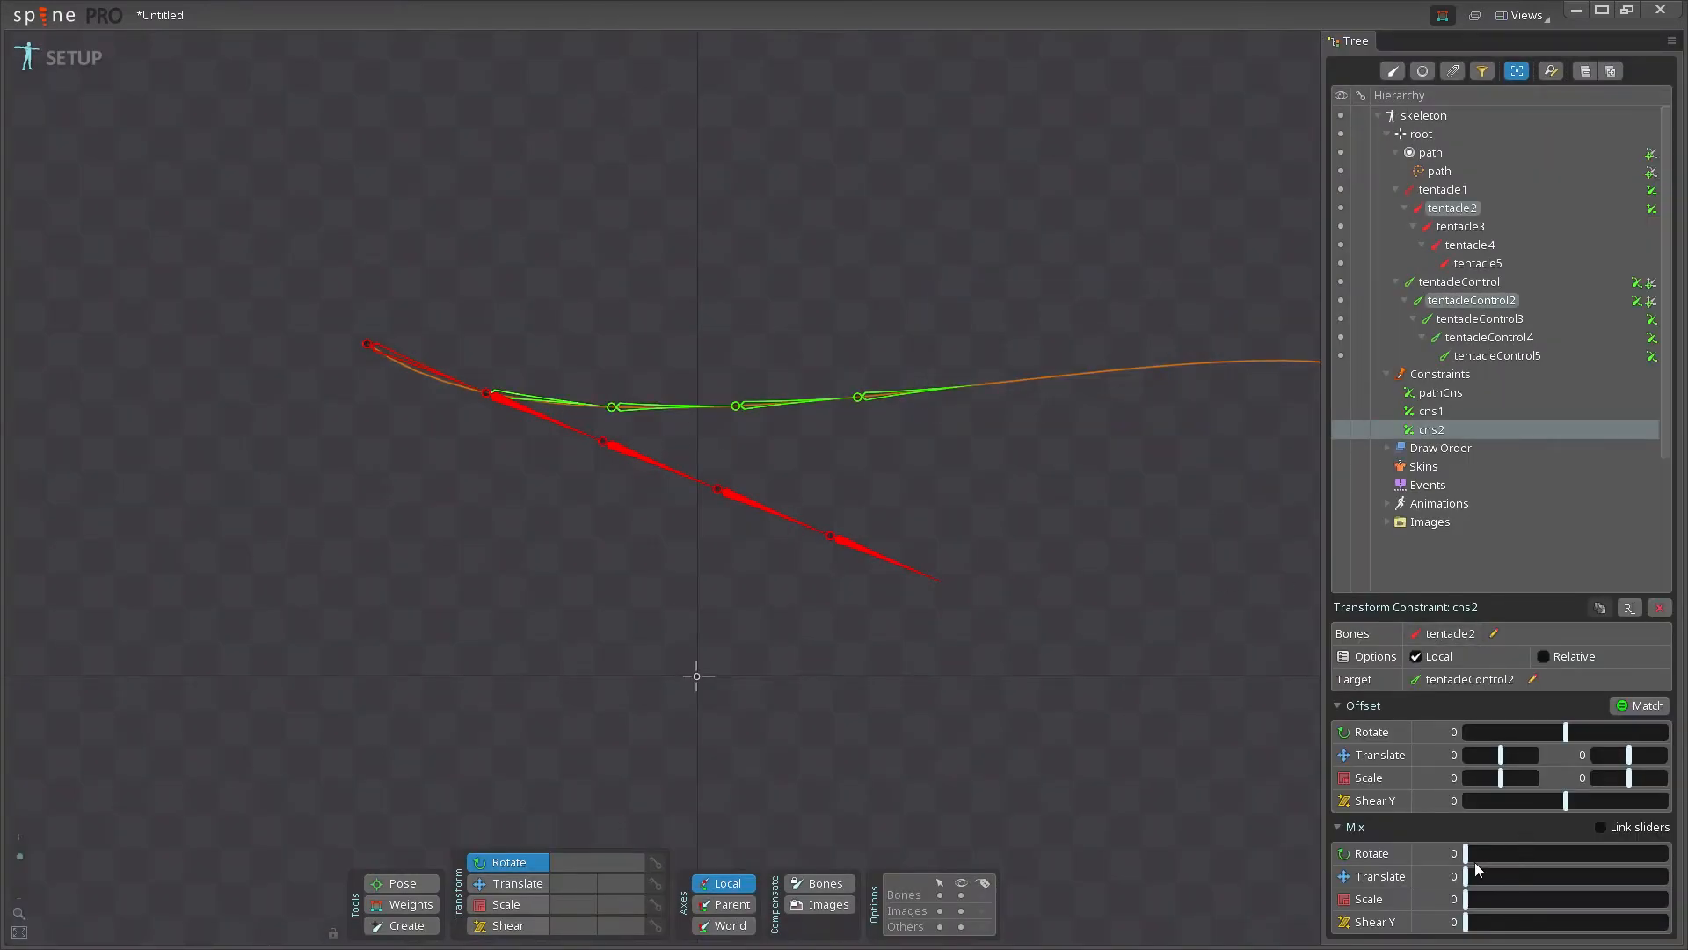
{"action": "mouse_move", "coordinate": [1474, 854]}
{"action": "left_mouse_down"}
{"action": "mouse_move", "coordinate": [1527, 858]}
{"action": "mouse_move", "coordinate": [1480, 857]}
{"action": "left_mouse_up"}
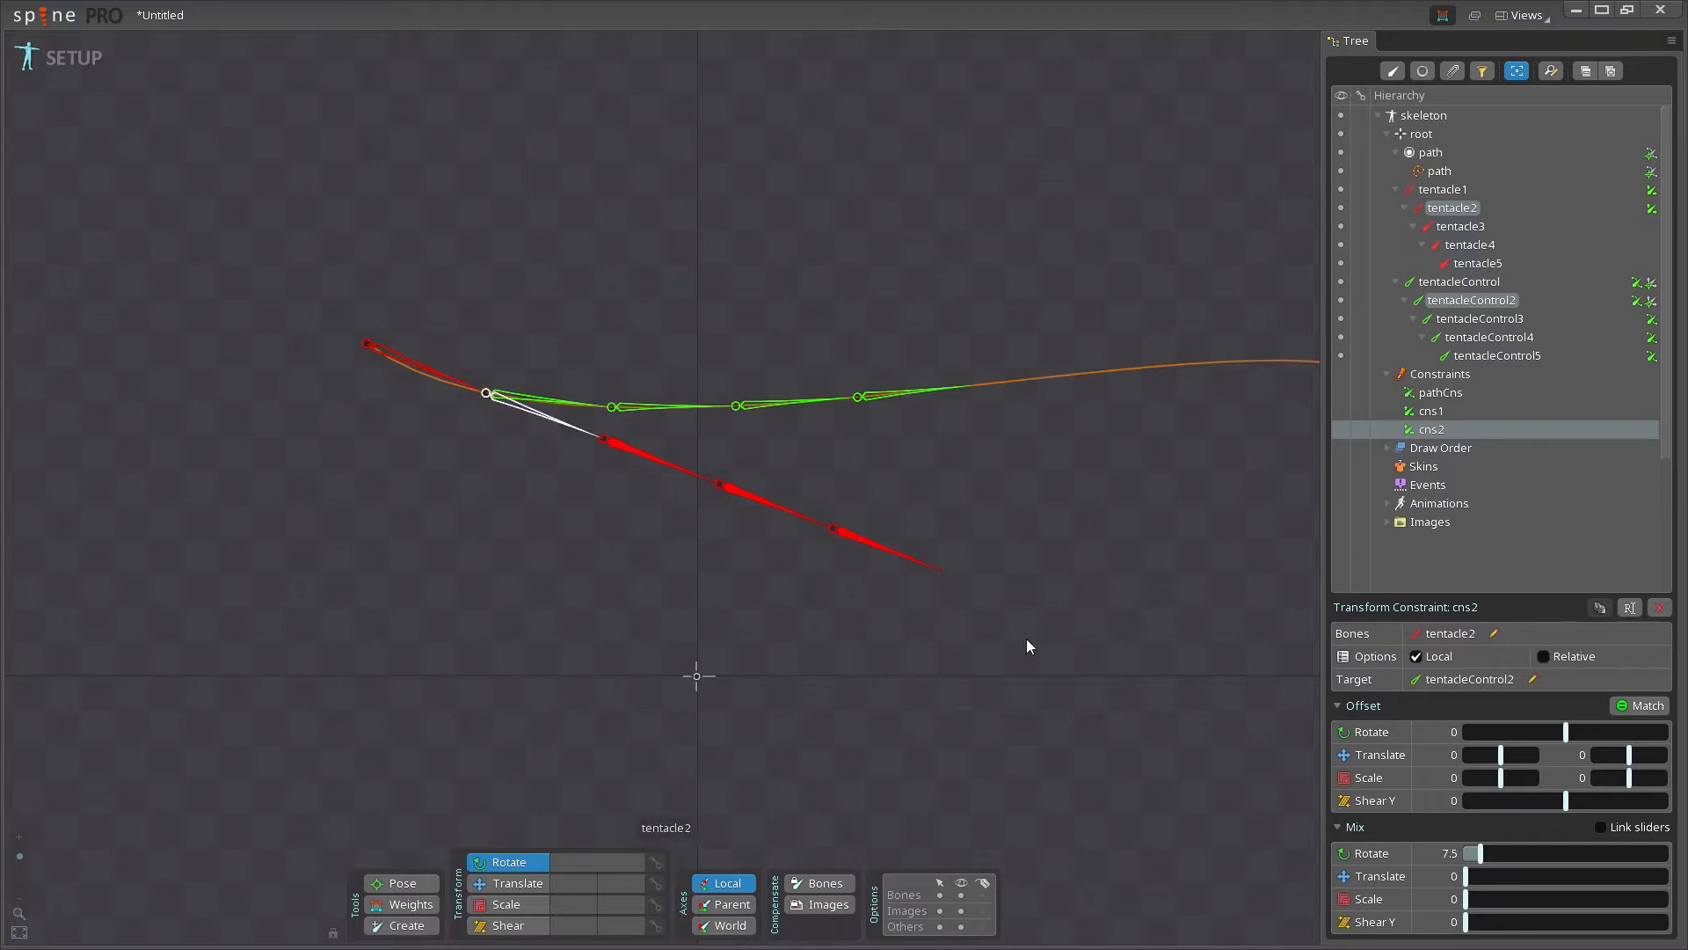
{"action": "left_click_drag", "start_coordinate": [1481, 854], "coordinate": [1673, 864]}
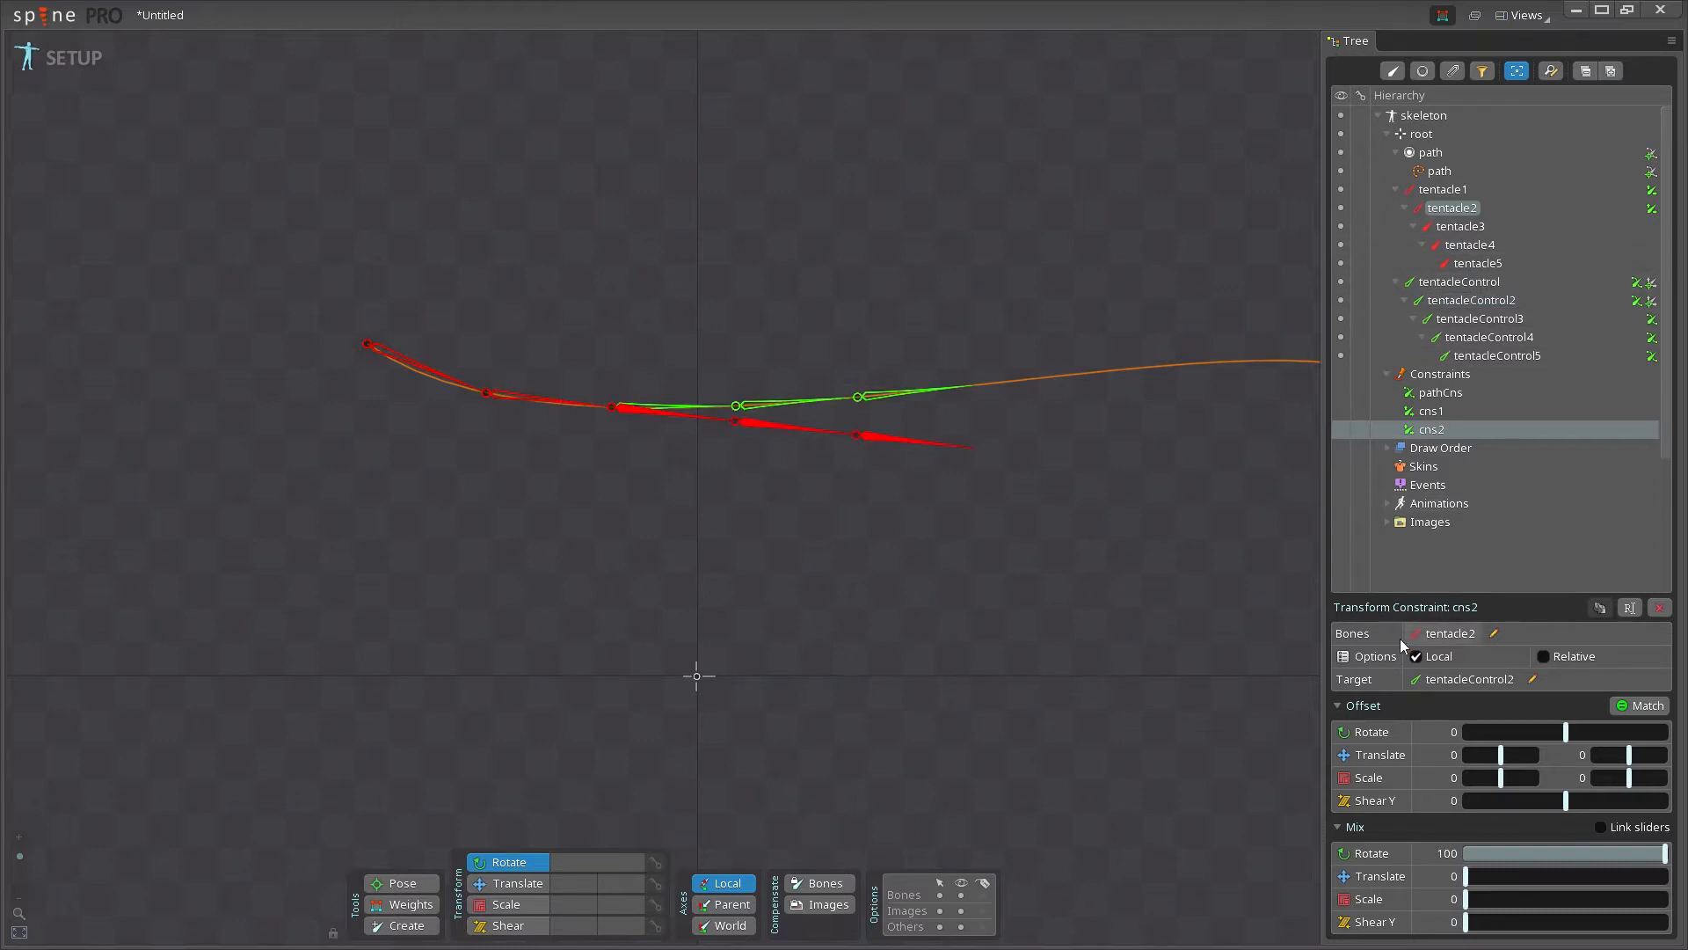
Create a transform constraint named cns3 on tentacle3 targeting tentacleControl3, with rotate mix at 100 and the Local option enabled
{"action": "left_click", "coordinate": [1459, 226]}
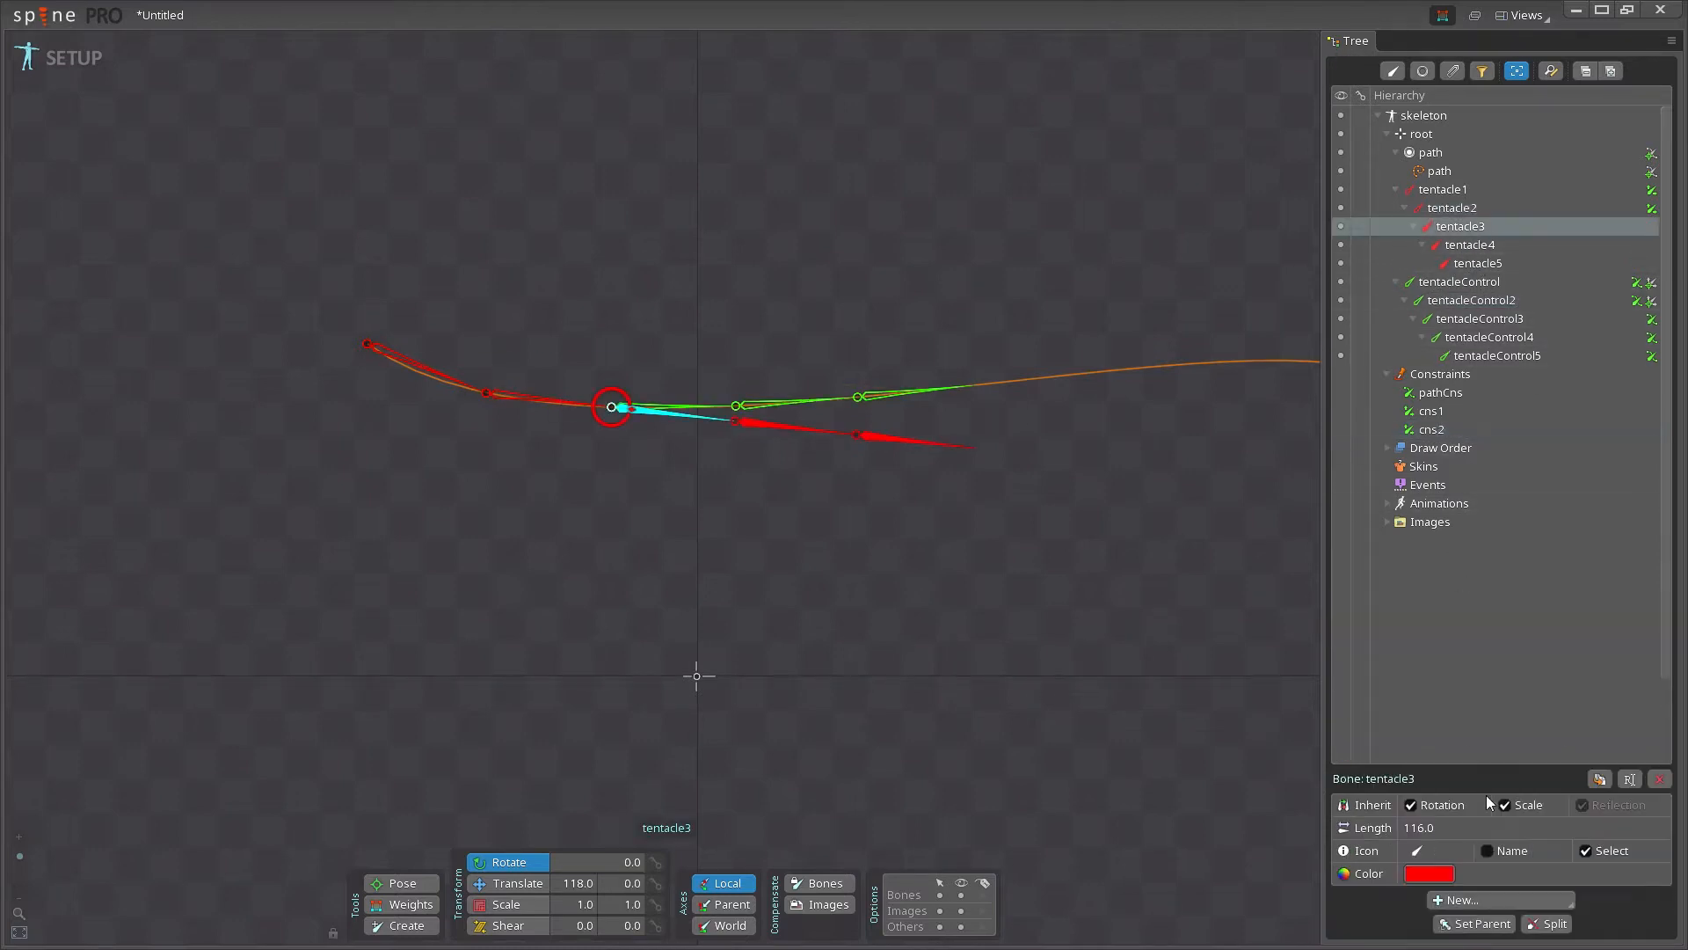
{"action": "left_click", "coordinate": [1521, 896]}
{"action": "left_click", "coordinate": [1511, 873]}
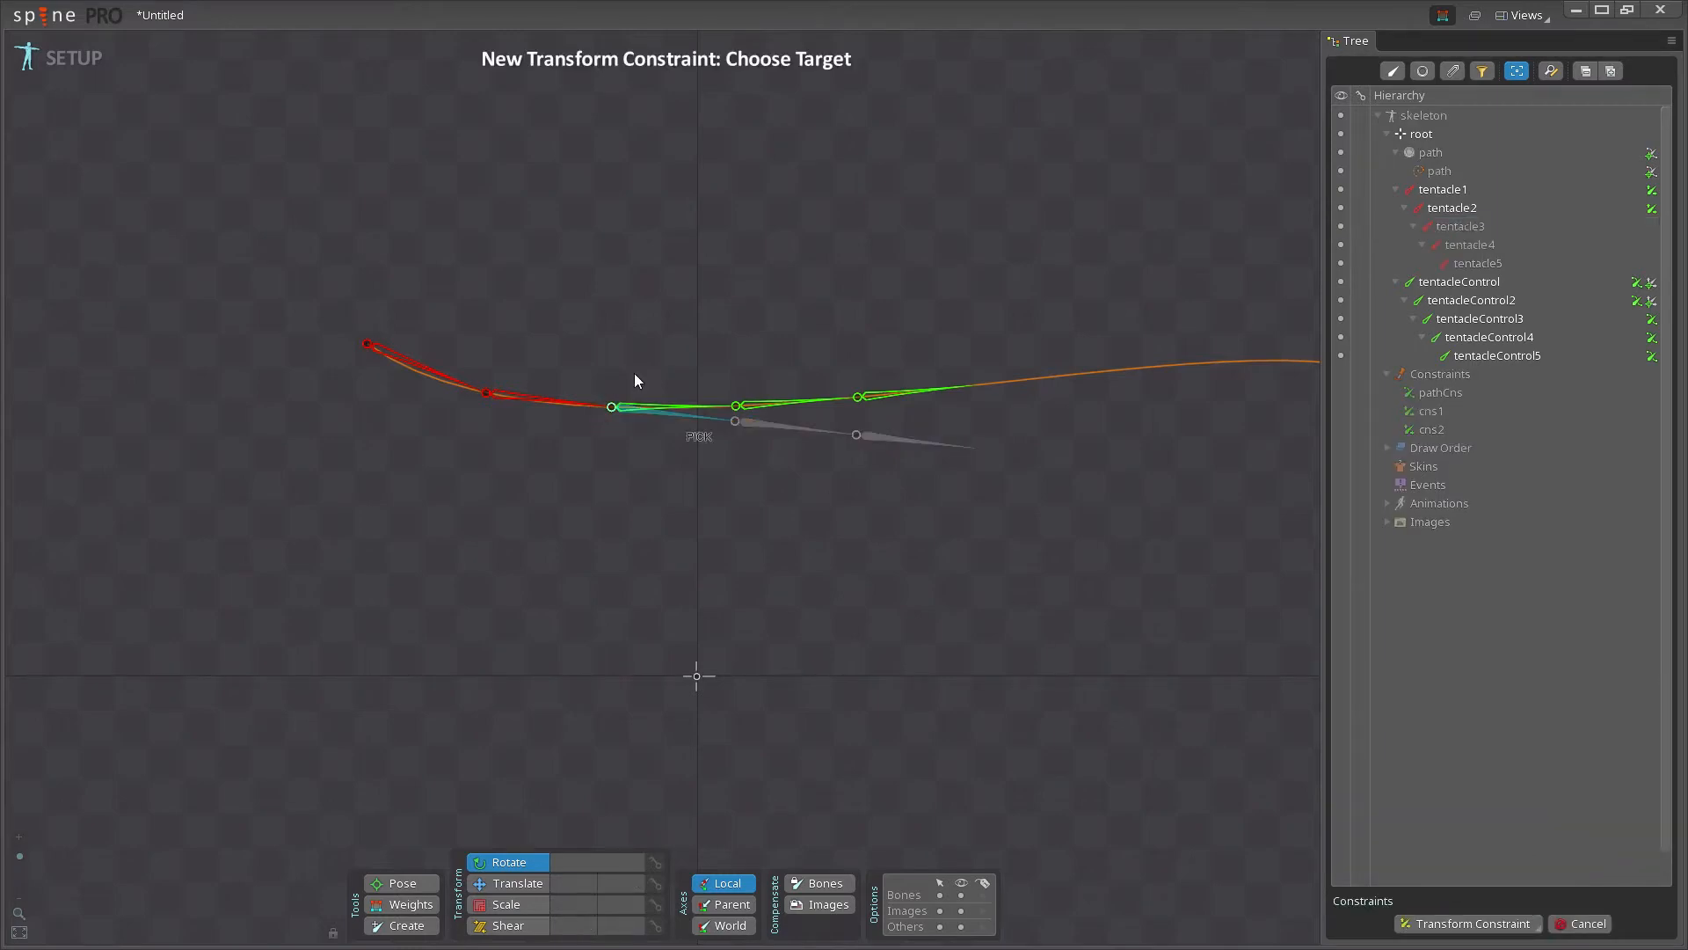
{"action": "left_click", "coordinate": [679, 404]}
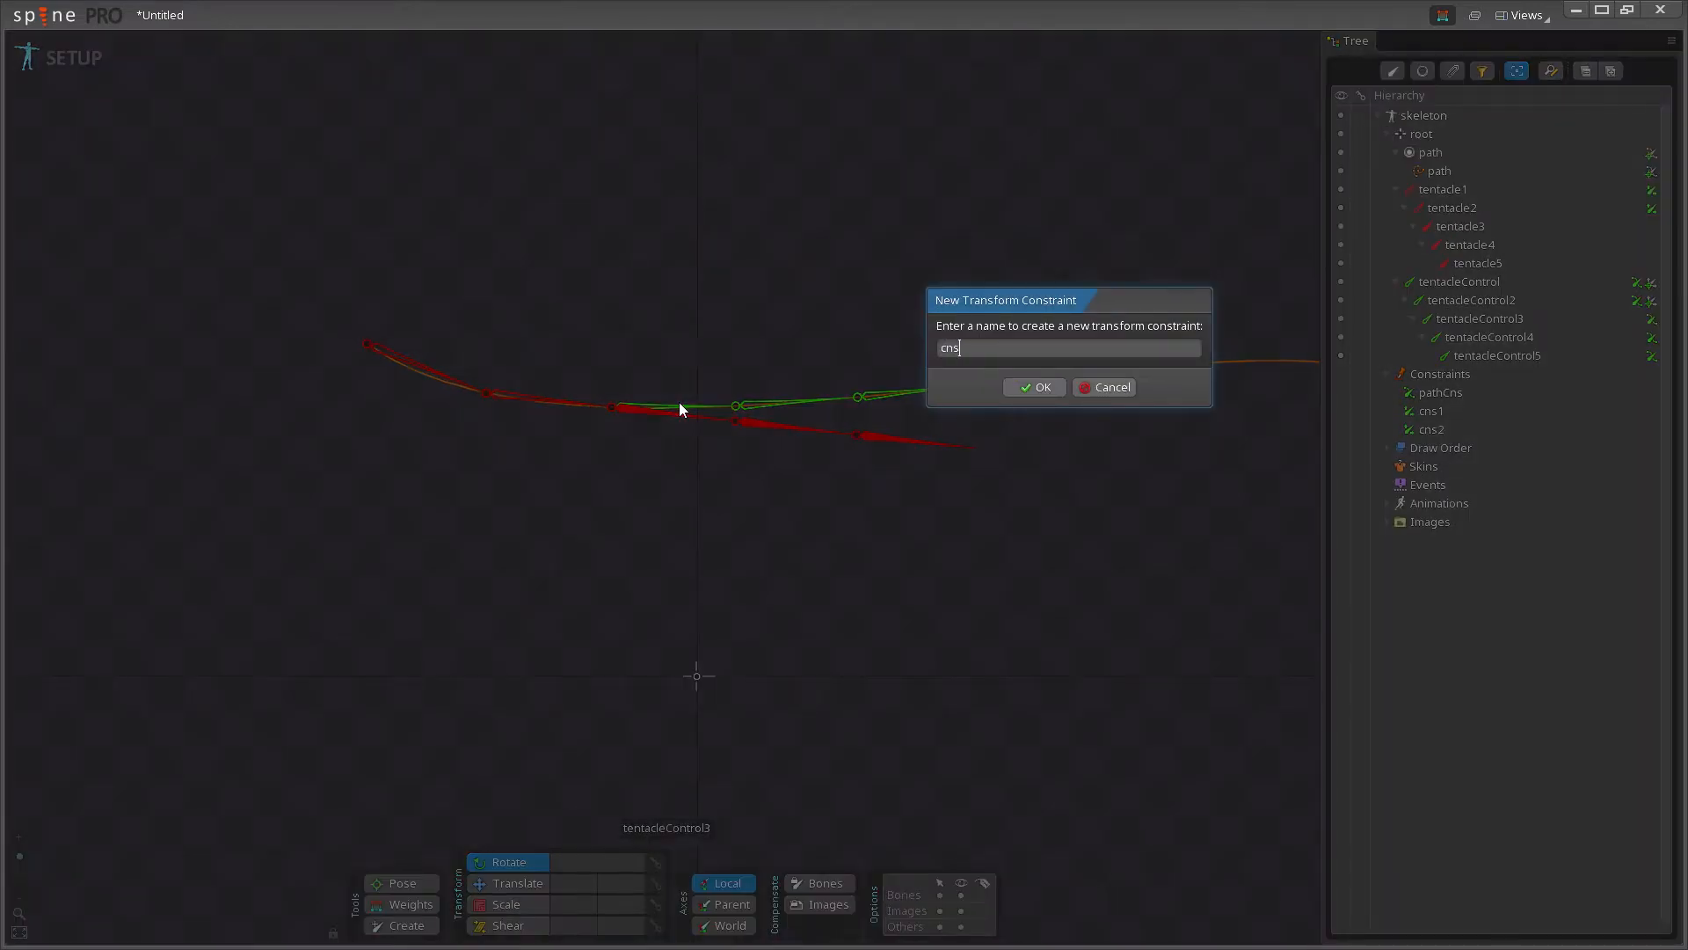
{"action": "key", "text": "Return"}
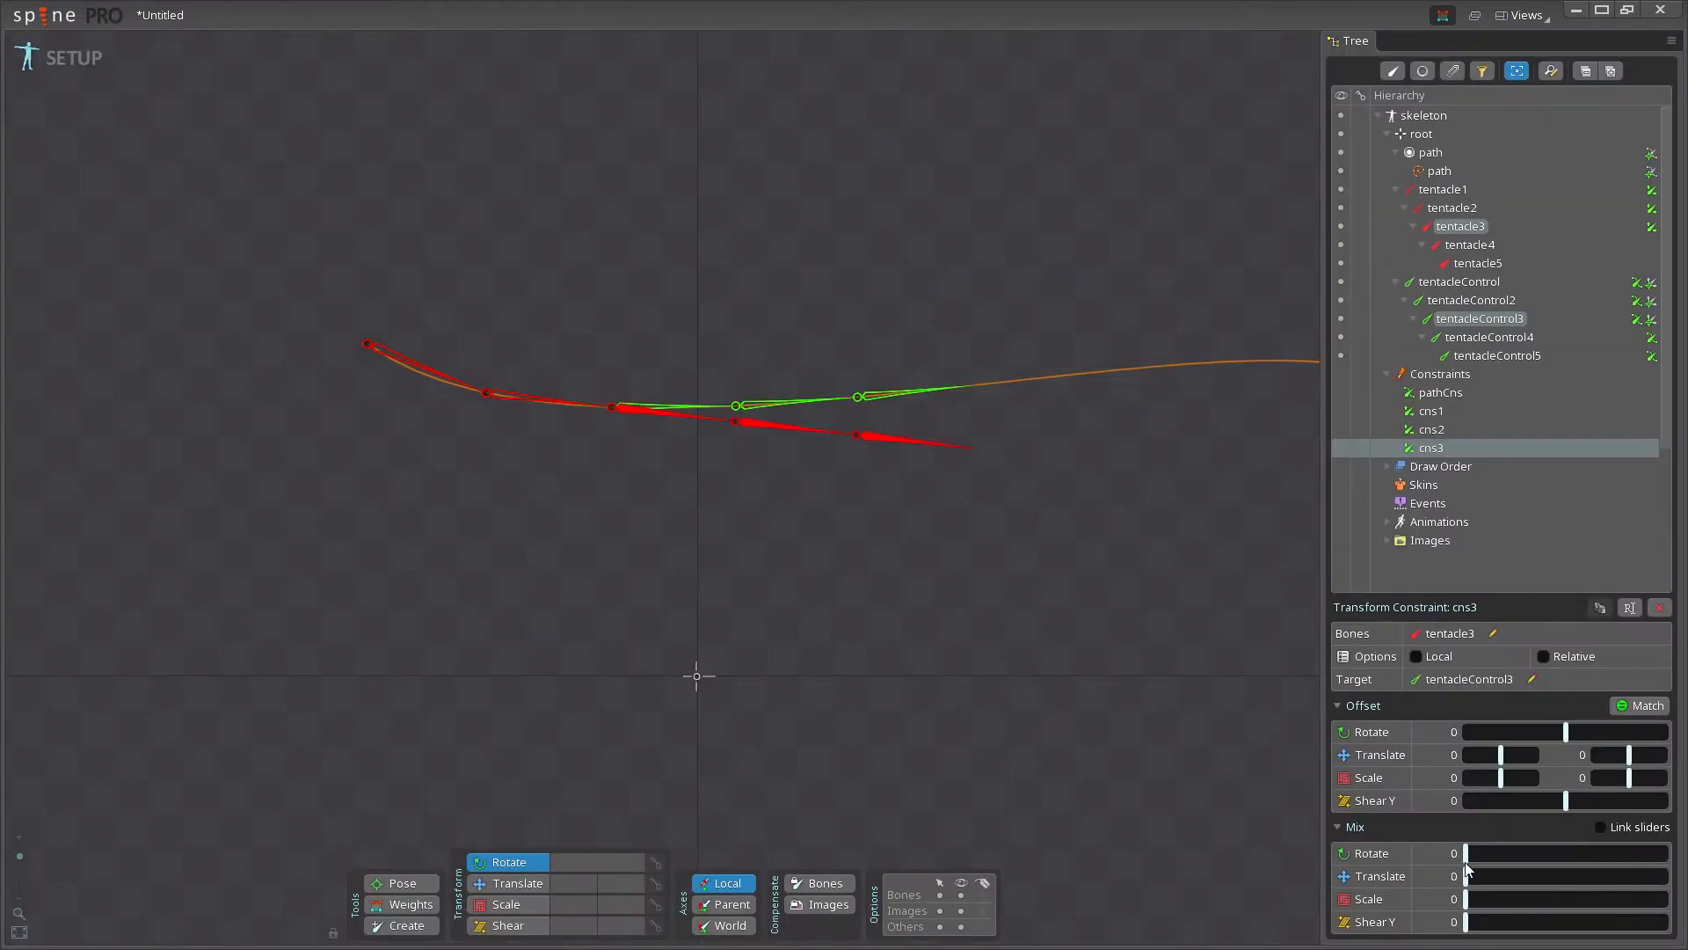
{"action": "left_click_drag", "start_coordinate": [1466, 855], "coordinate": [1667, 854]}
{"action": "left_click", "coordinate": [1416, 657]}
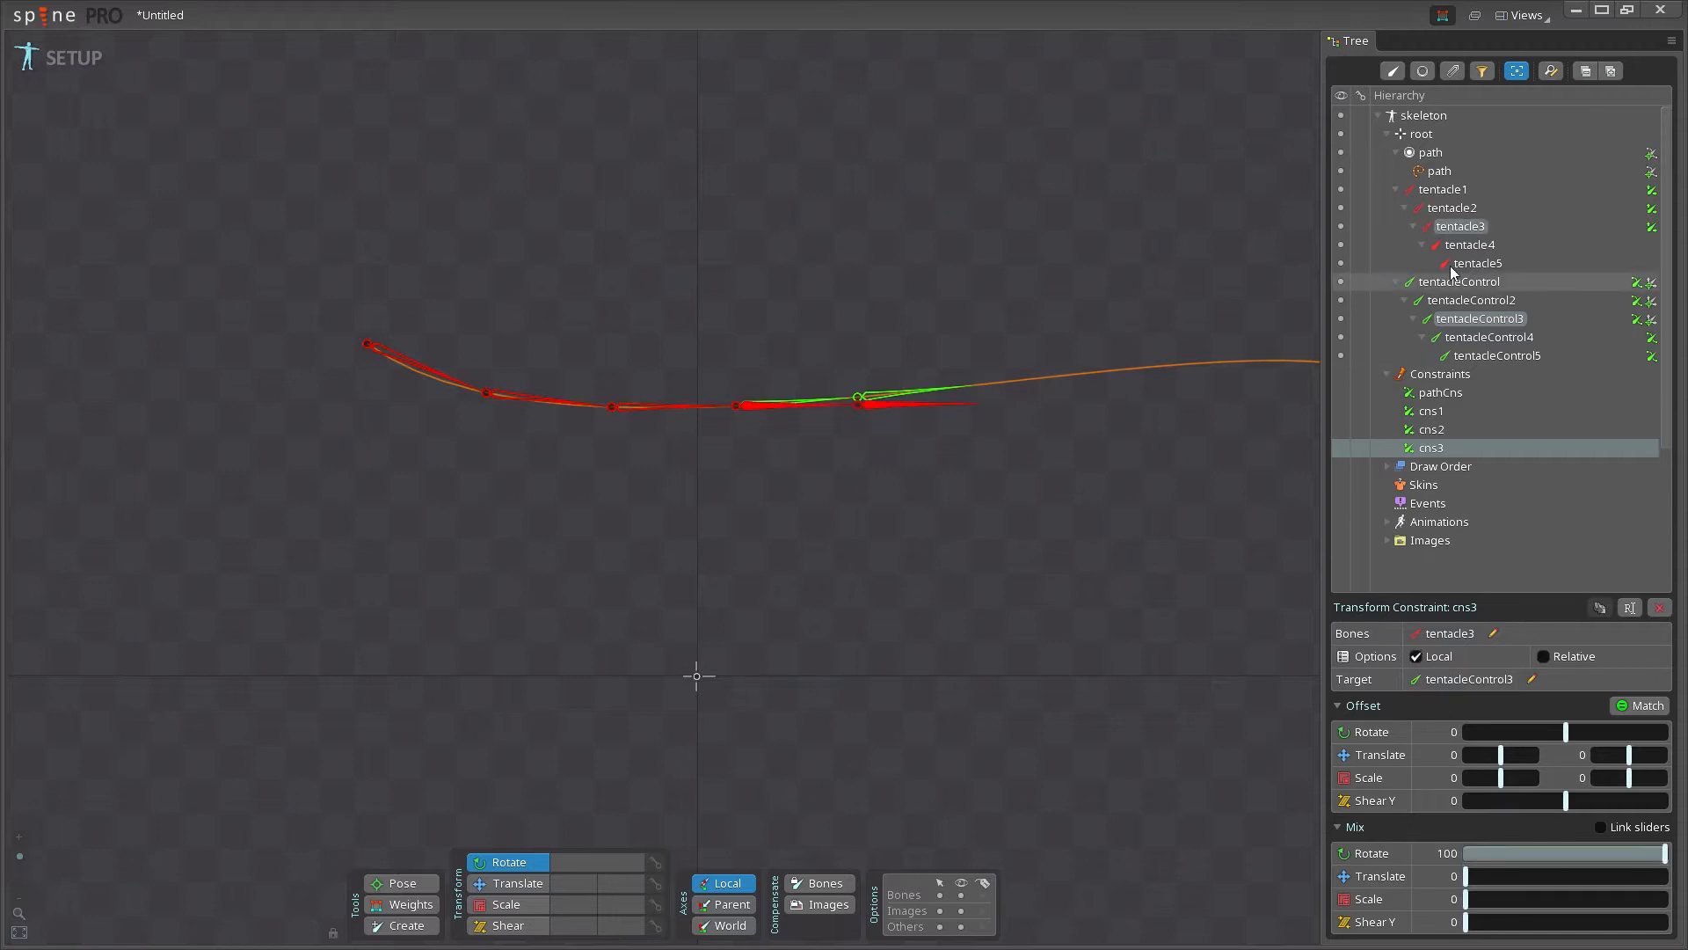
Create a transform constraint named cns4 on tentacle4 targeting tentacleControl4, with rotate mix at 100 and the Local option enabled
{"action": "left_click", "coordinate": [1467, 245]}
{"action": "left_click", "coordinate": [1527, 905]}
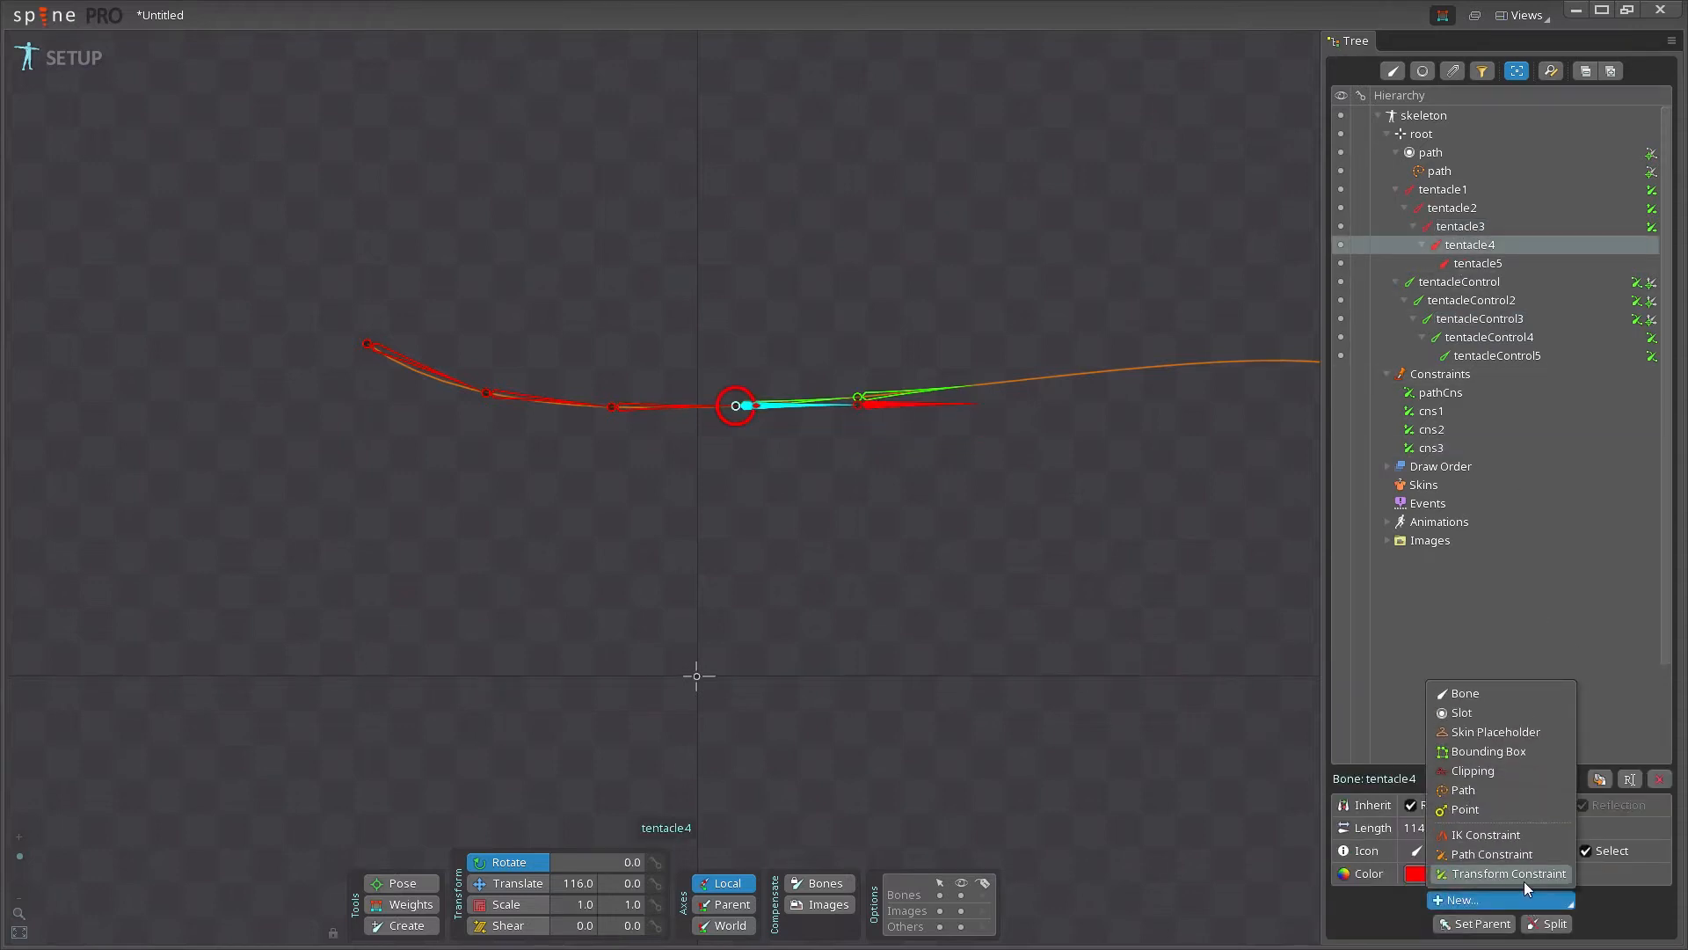
{"action": "left_click", "coordinate": [1523, 881]}
{"action": "left_click", "coordinate": [807, 400]}
{"action": "type", "text": "c"}
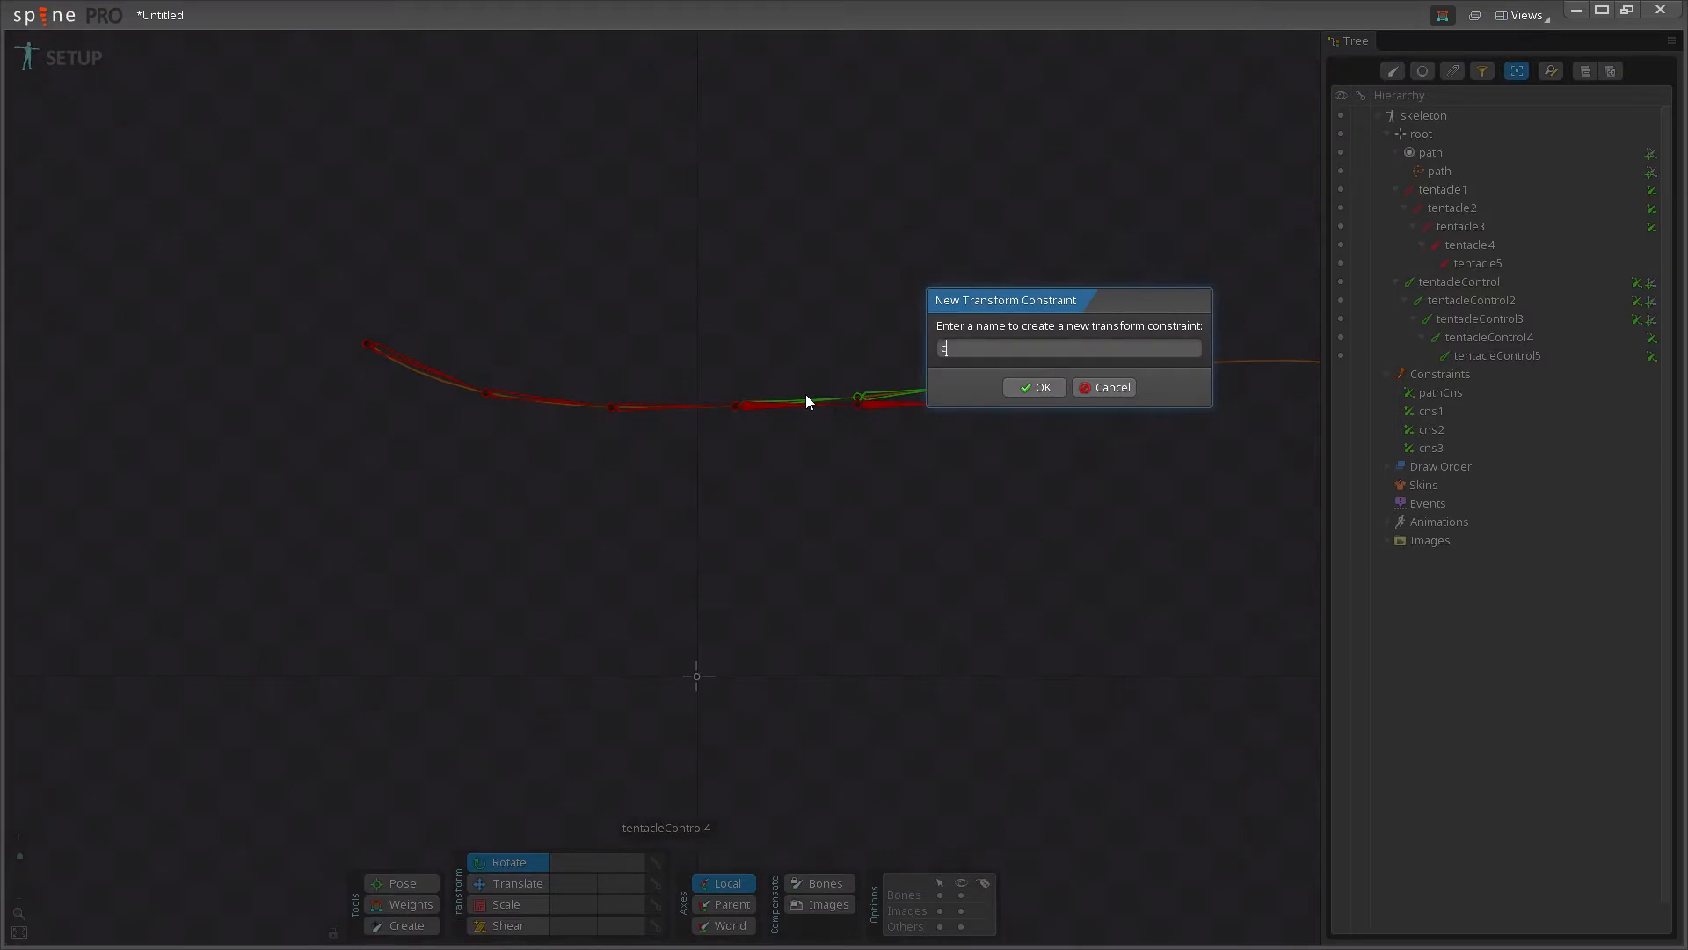
{"action": "type", "text": "ns4"}
{"action": "key", "text": "Return"}
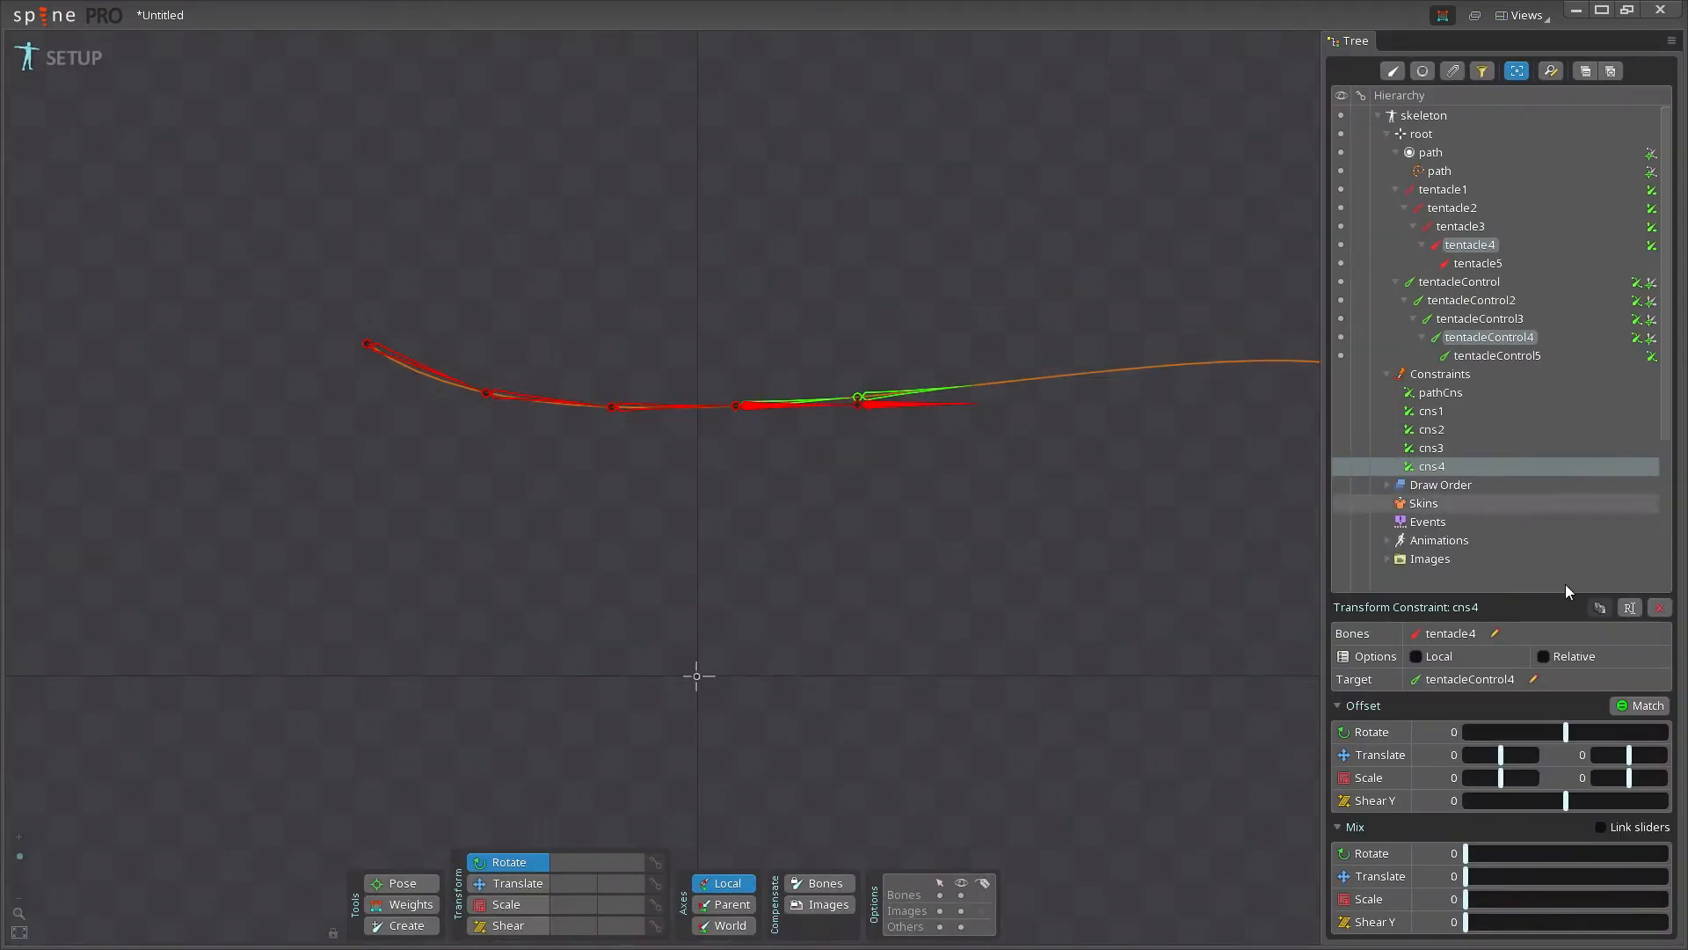
{"action": "left_click_drag", "start_coordinate": [1530, 850], "coordinate": [1668, 852]}
{"action": "left_click", "coordinate": [1417, 657]}
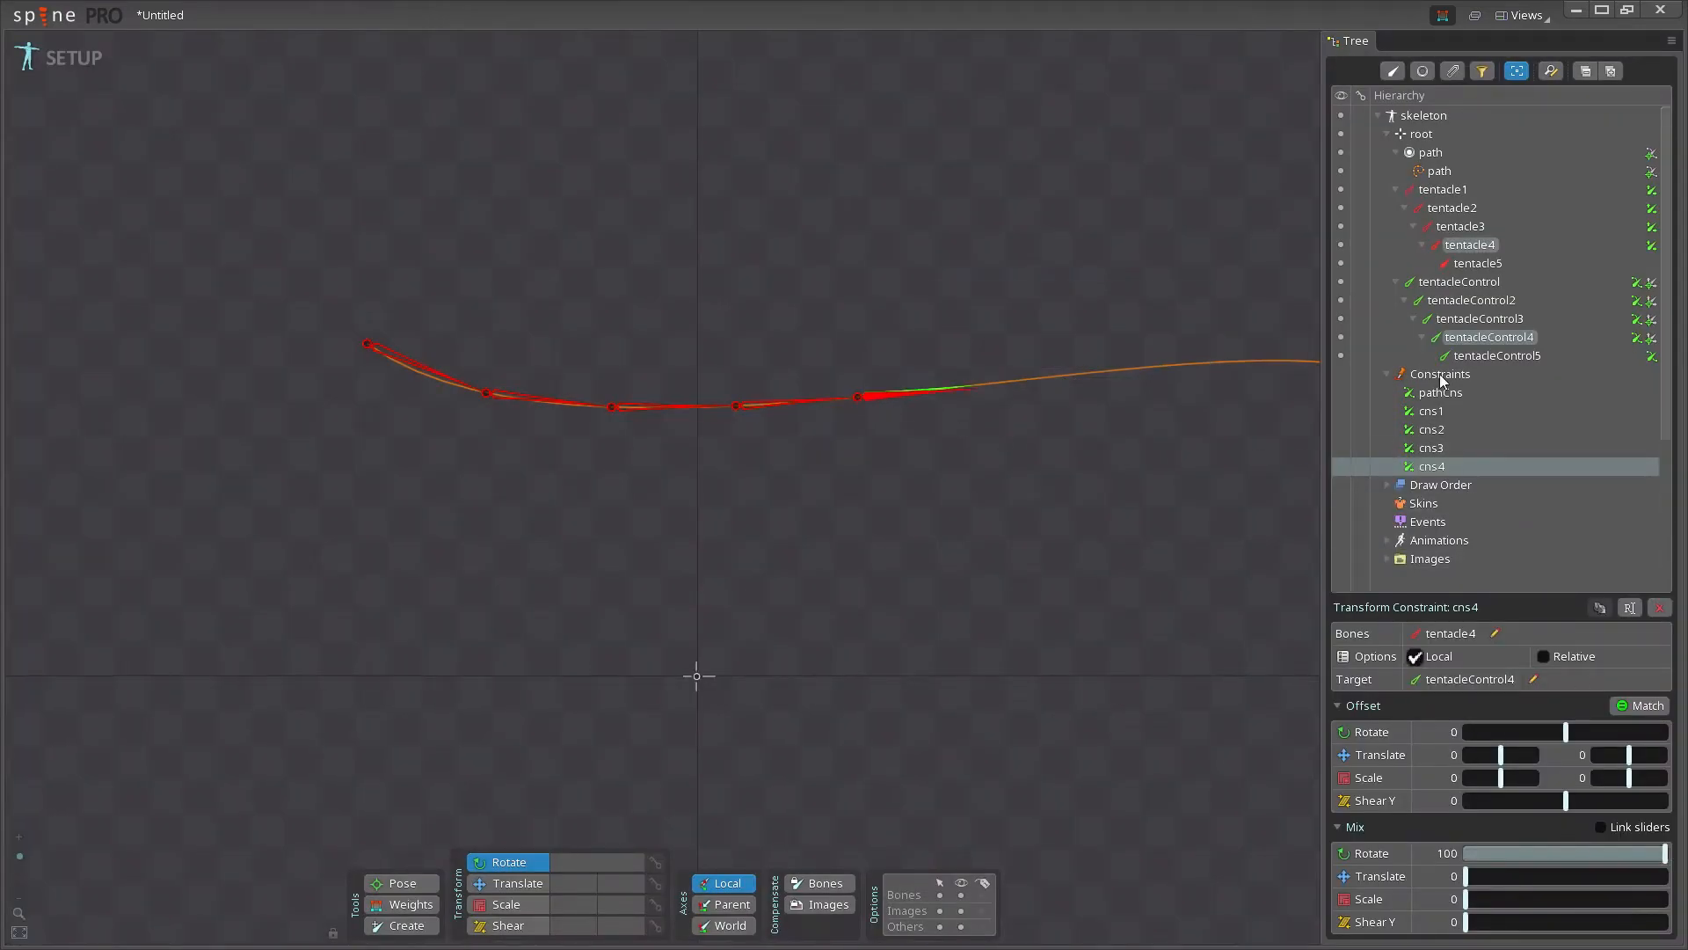
Create a transform constraint named cns5 on tentacle5 targeting tentacleControl5, with the Local option enabled
{"action": "left_click", "coordinate": [1475, 263]}
{"action": "left_click", "coordinate": [1517, 901]}
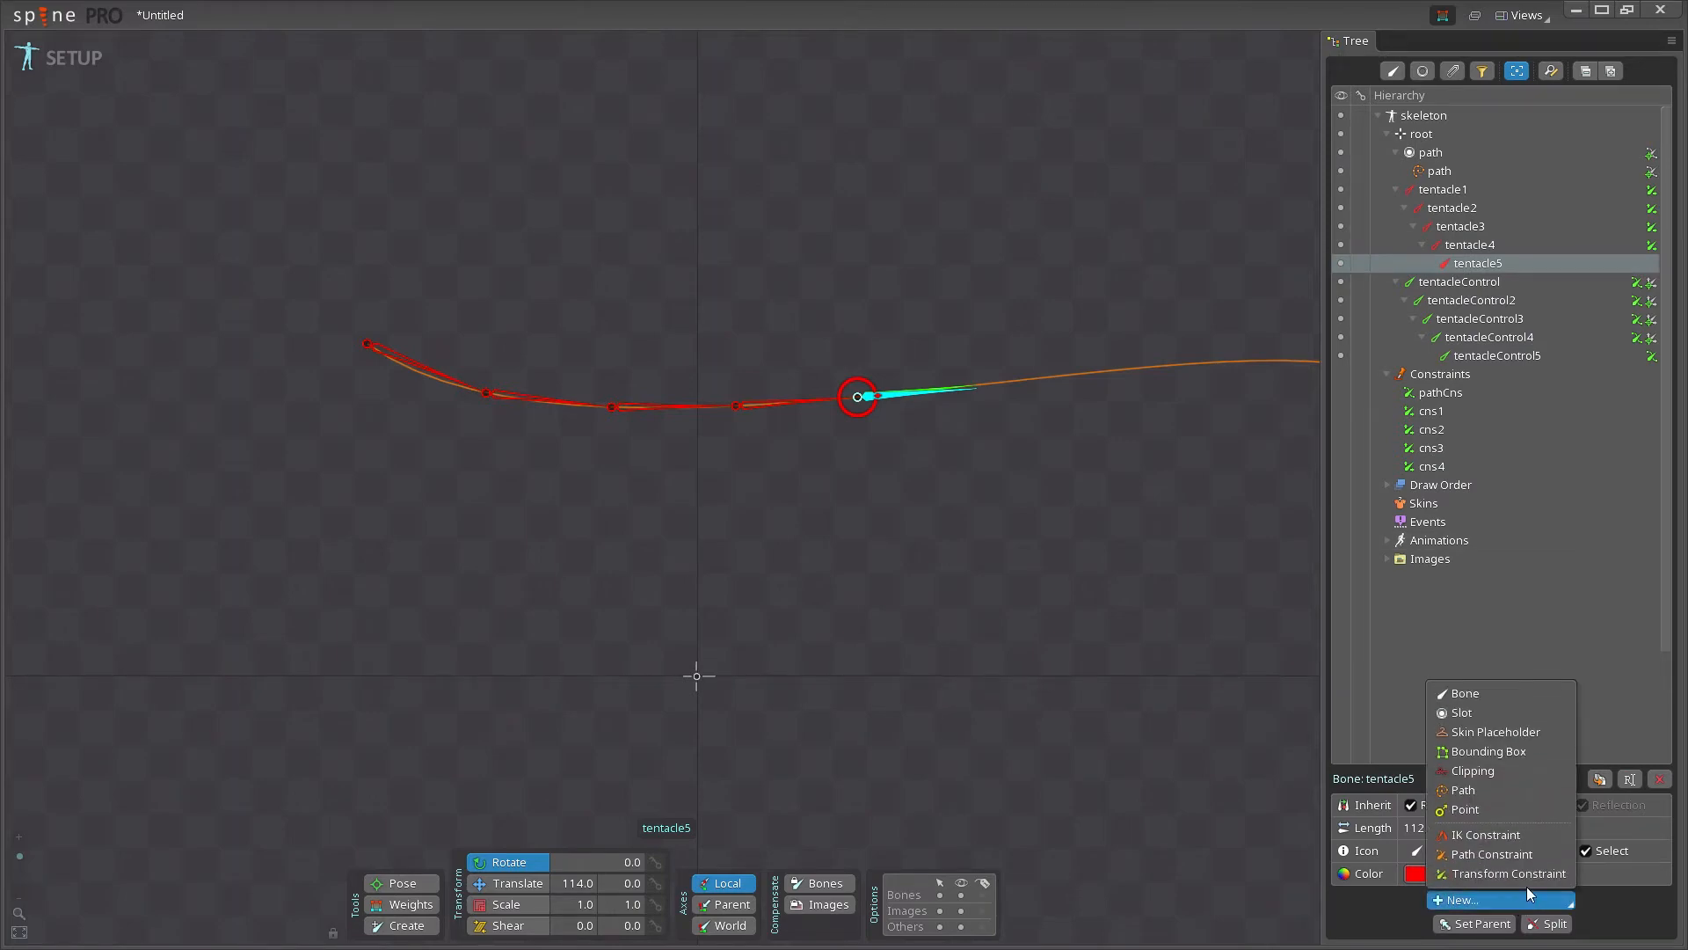
{"action": "left_click", "coordinate": [1527, 876]}
{"action": "left_click", "coordinate": [903, 390]}
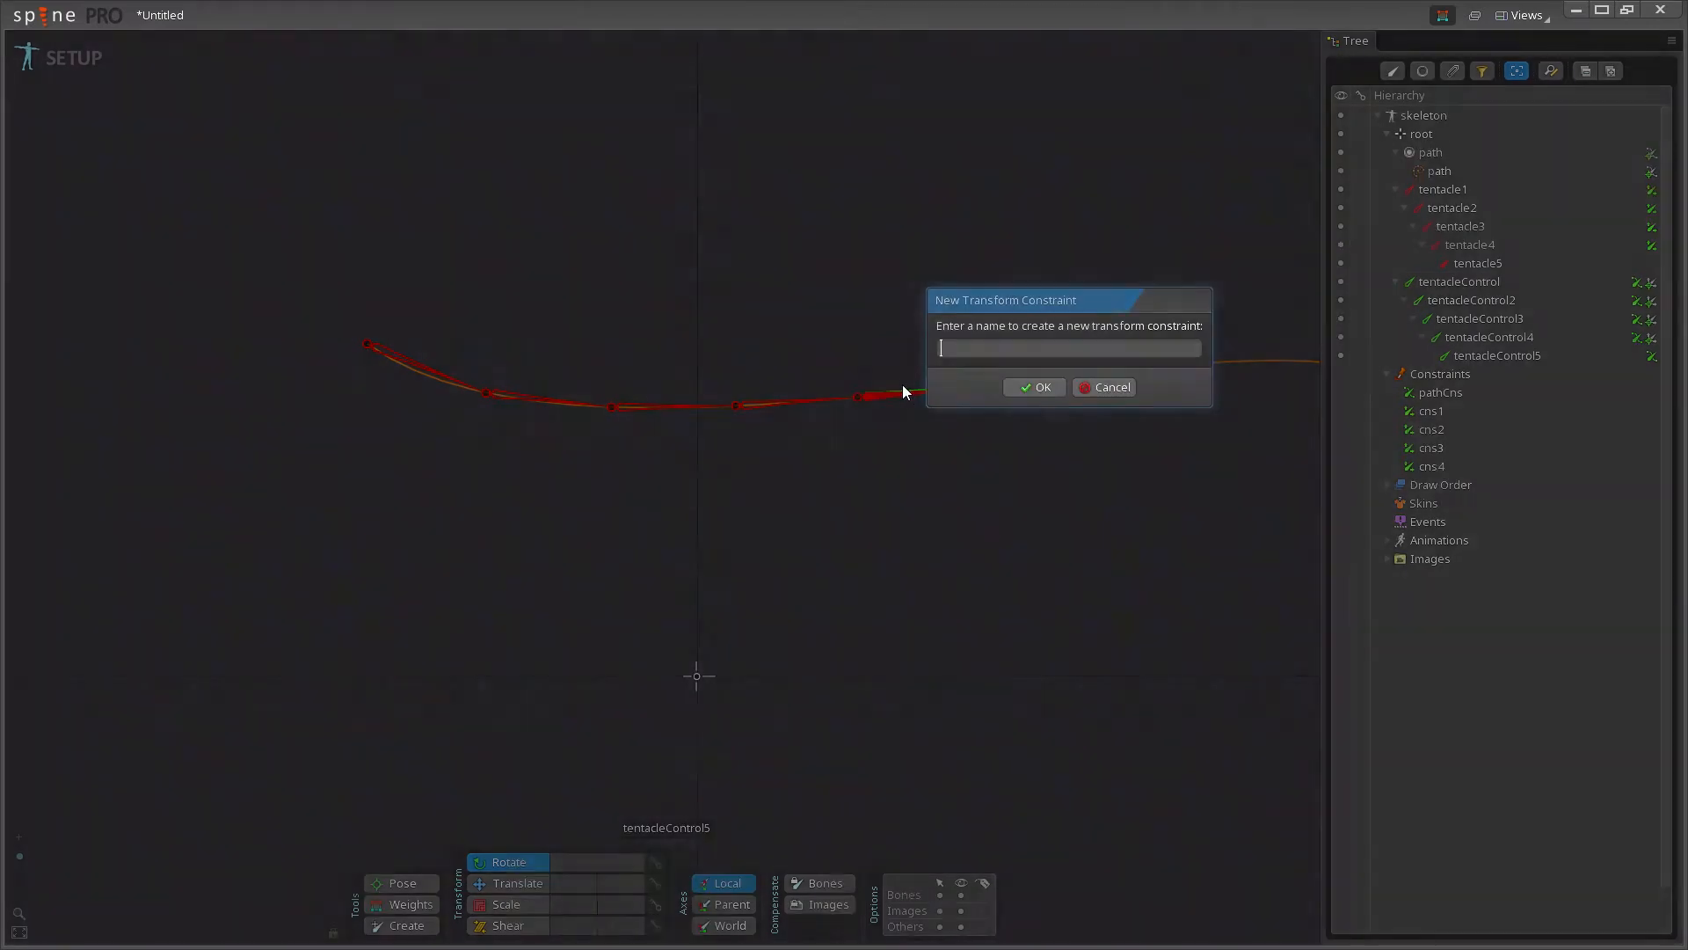
{"action": "type", "text": "cns5"}
{"action": "key", "text": "Return"}
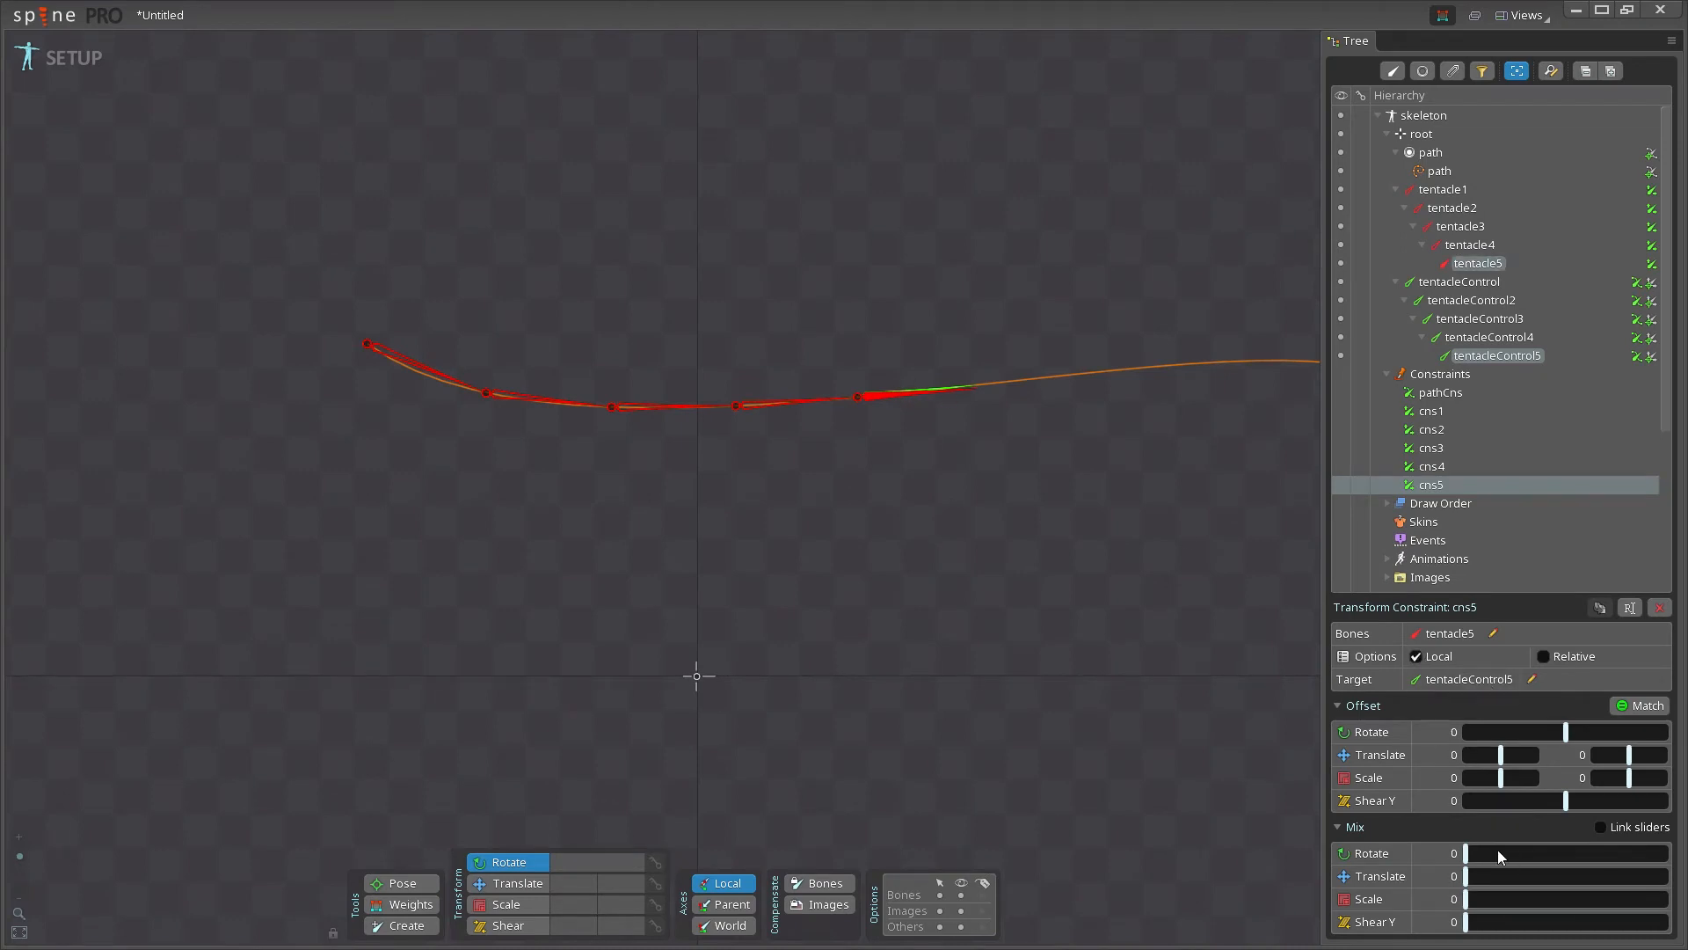
Set the rotate mix of the cns5 transform constraint to 100
{"action": "left_click_drag", "start_coordinate": [1499, 855], "coordinate": [1679, 868]}
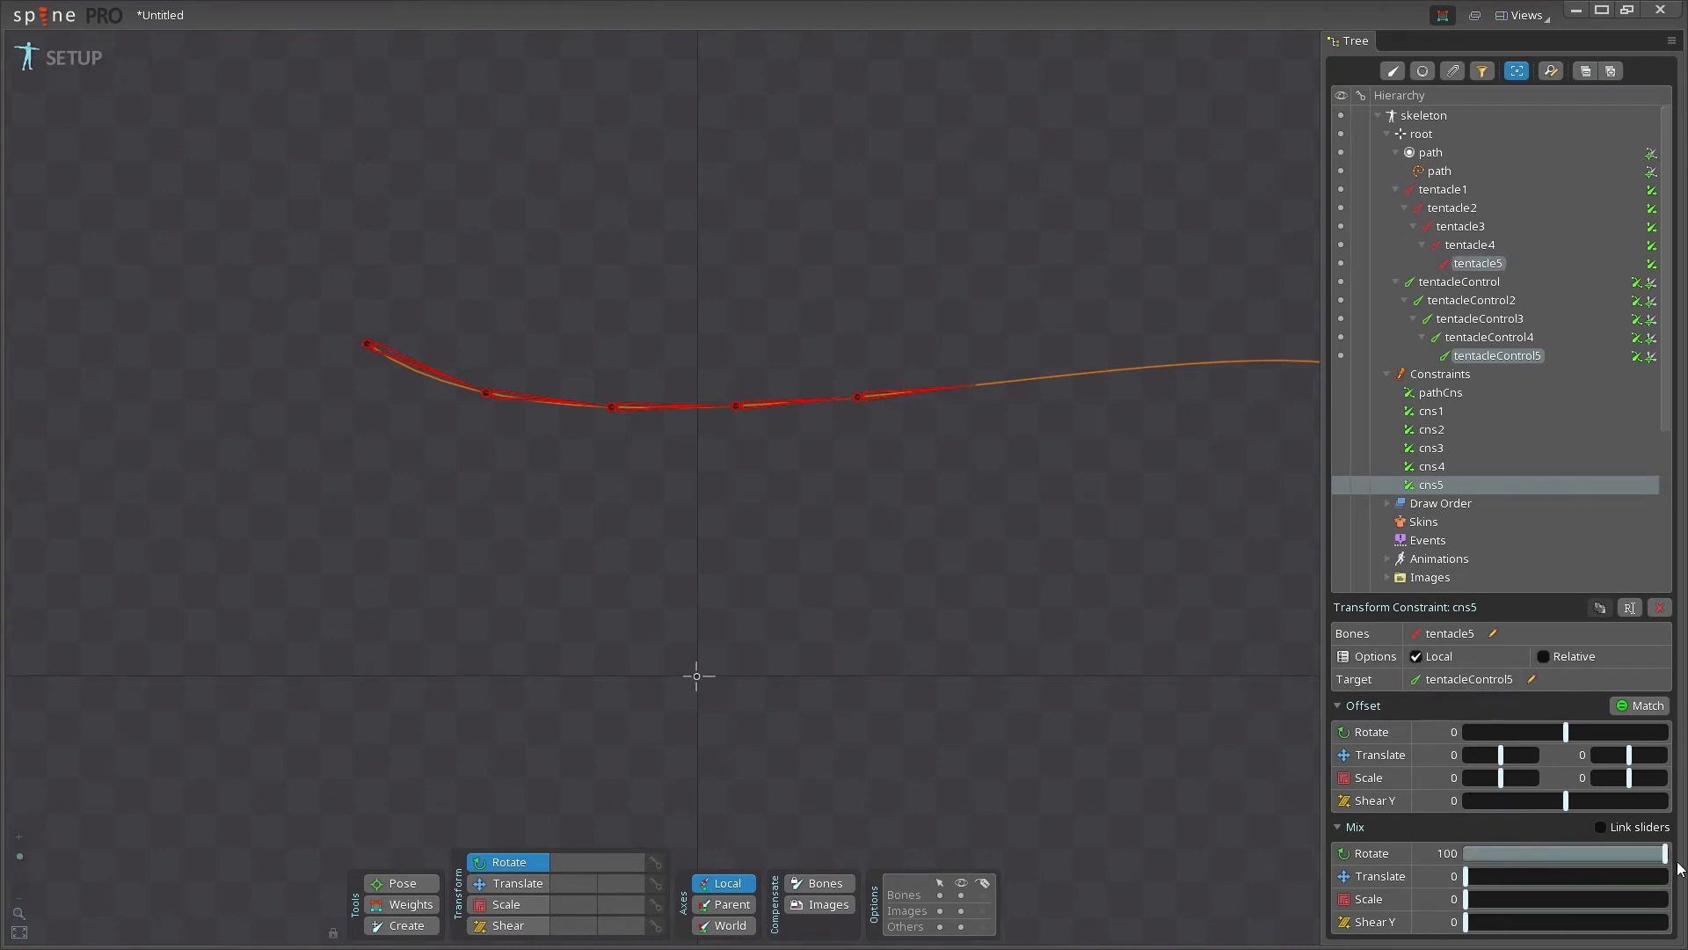
Test how the tentacle follows the path by varying the position of pathCns, returning it to 0
{"action": "left_click", "coordinate": [1455, 394]}
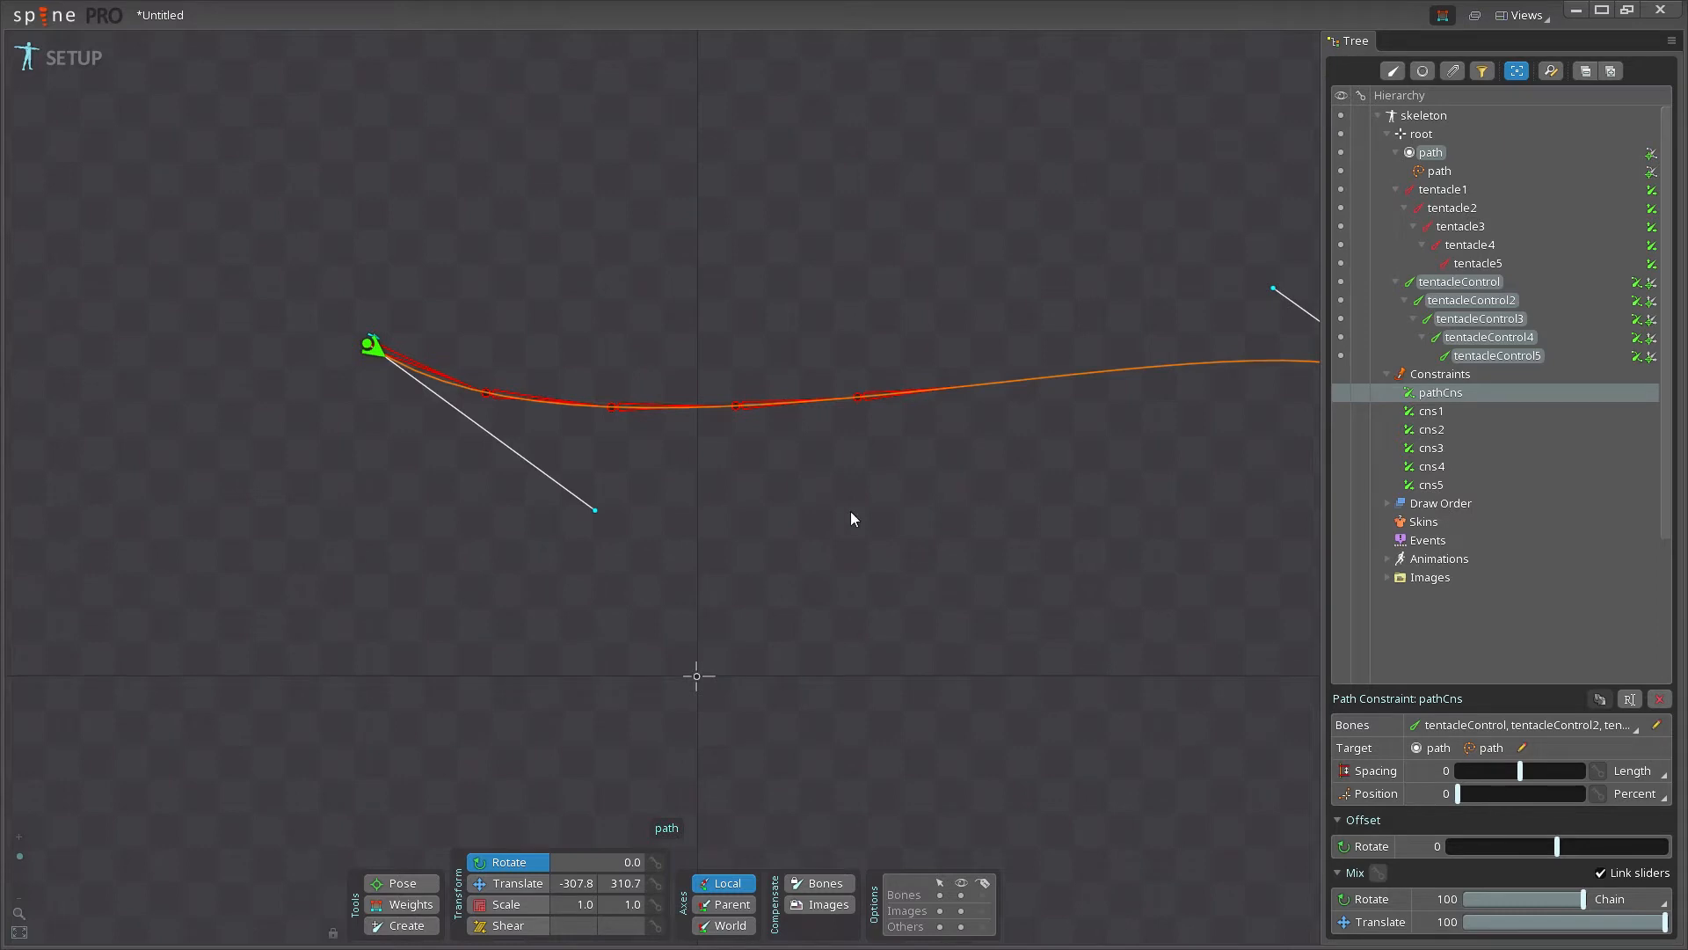
{"action": "left_click_drag", "start_coordinate": [956, 518], "coordinate": [844, 537]}
{"action": "left_click_drag", "start_coordinate": [759, 507], "coordinate": [801, 563]}
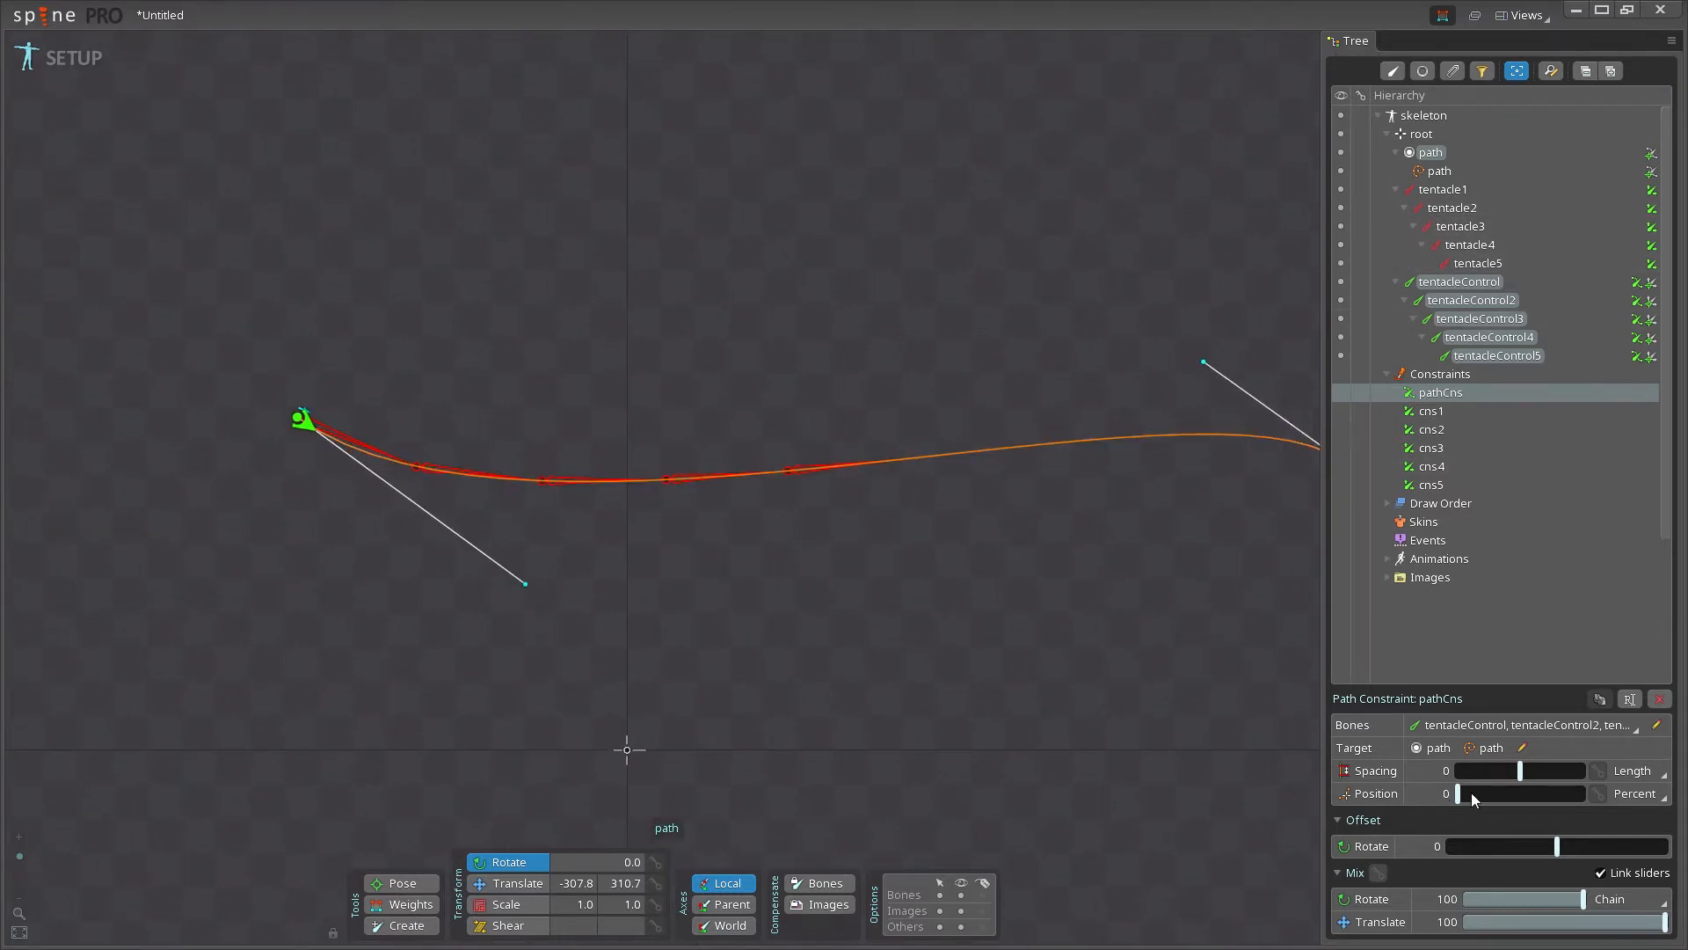
{"action": "mouse_move", "coordinate": [1471, 797]}
{"action": "left_mouse_down"}
{"action": "mouse_move", "coordinate": [1494, 800]}
{"action": "mouse_move", "coordinate": [1454, 800]}
{"action": "mouse_move", "coordinate": [1507, 802]}
{"action": "mouse_move", "coordinate": [1454, 803]}
{"action": "left_mouse_up"}
{"action": "left_click_drag", "start_coordinate": [839, 304], "coordinate": [978, 315]}
{"action": "left_click_drag", "start_coordinate": [763, 320], "coordinate": [682, 307]}
{"action": "key", "text": "space"}
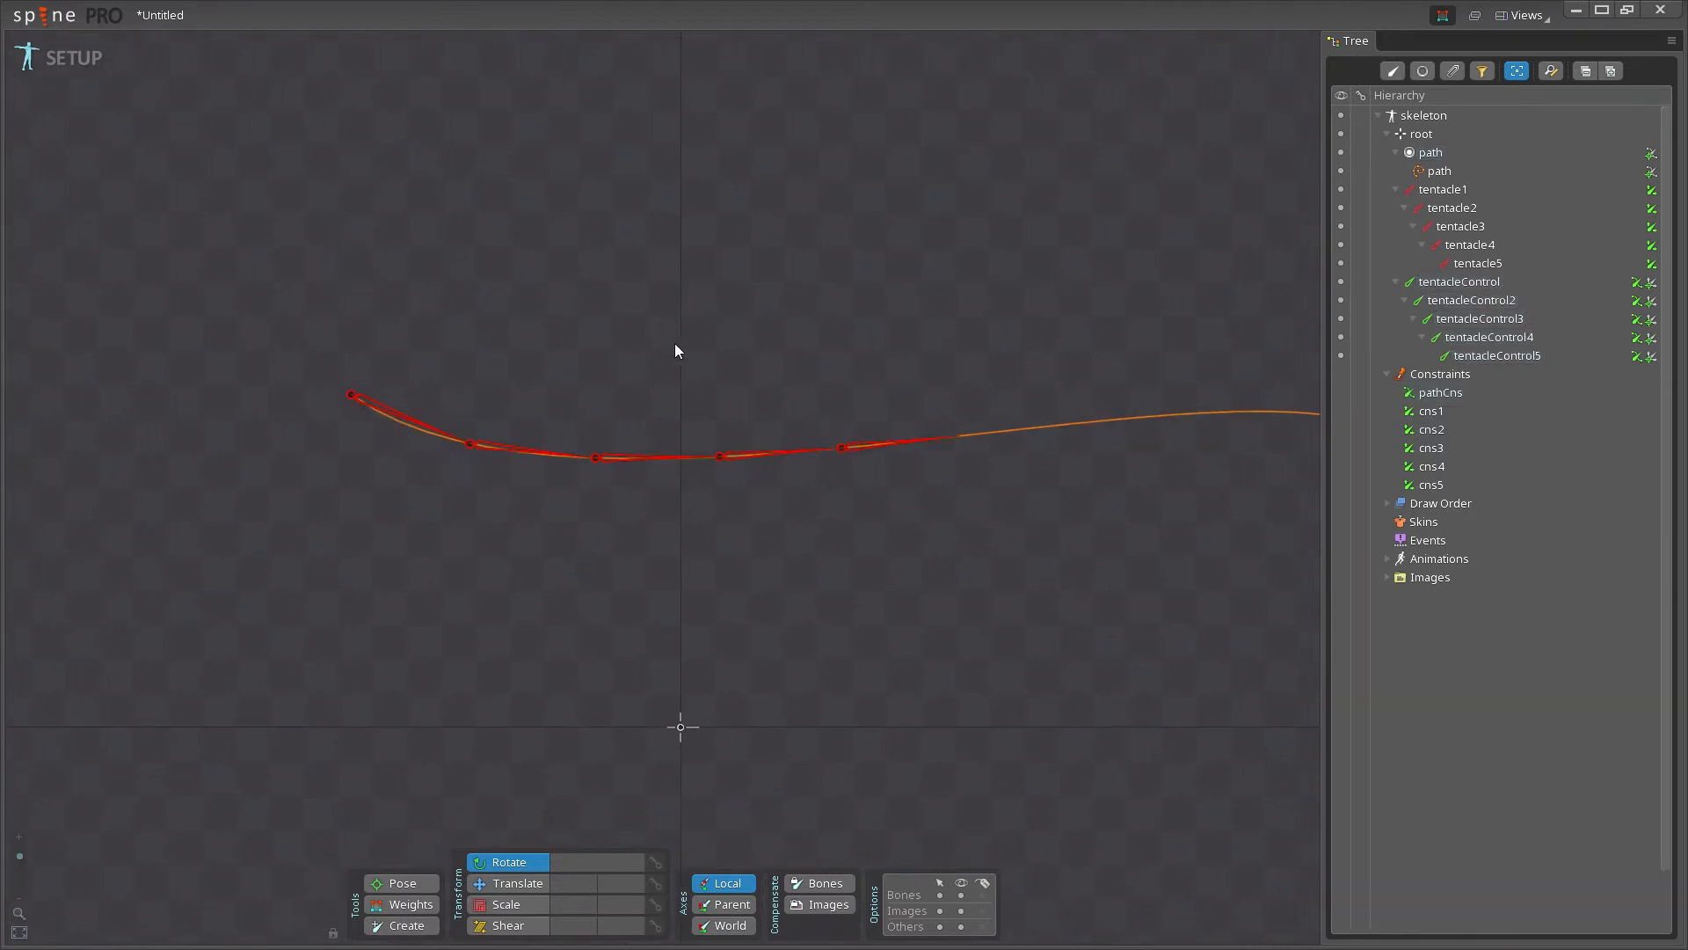
Set the rotate mix of cns5 to 0 and rotate the tentacle5 bone to about 59 degrees
{"action": "left_click", "coordinate": [1435, 412]}
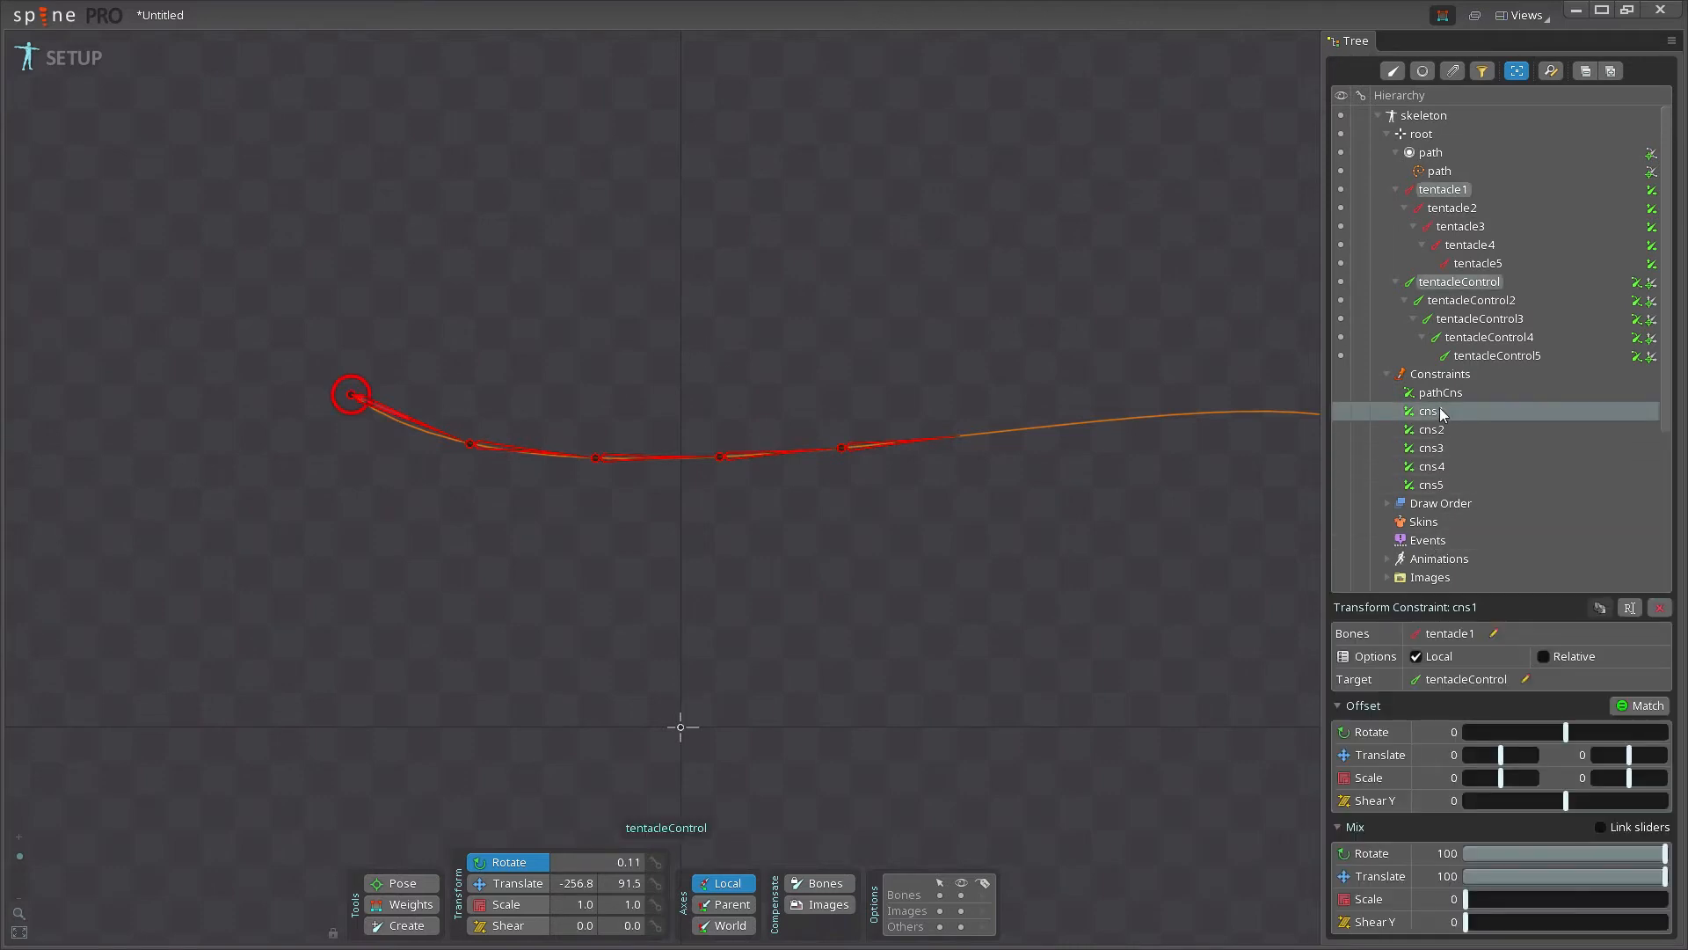
{"action": "left_click", "coordinate": [1442, 486]}
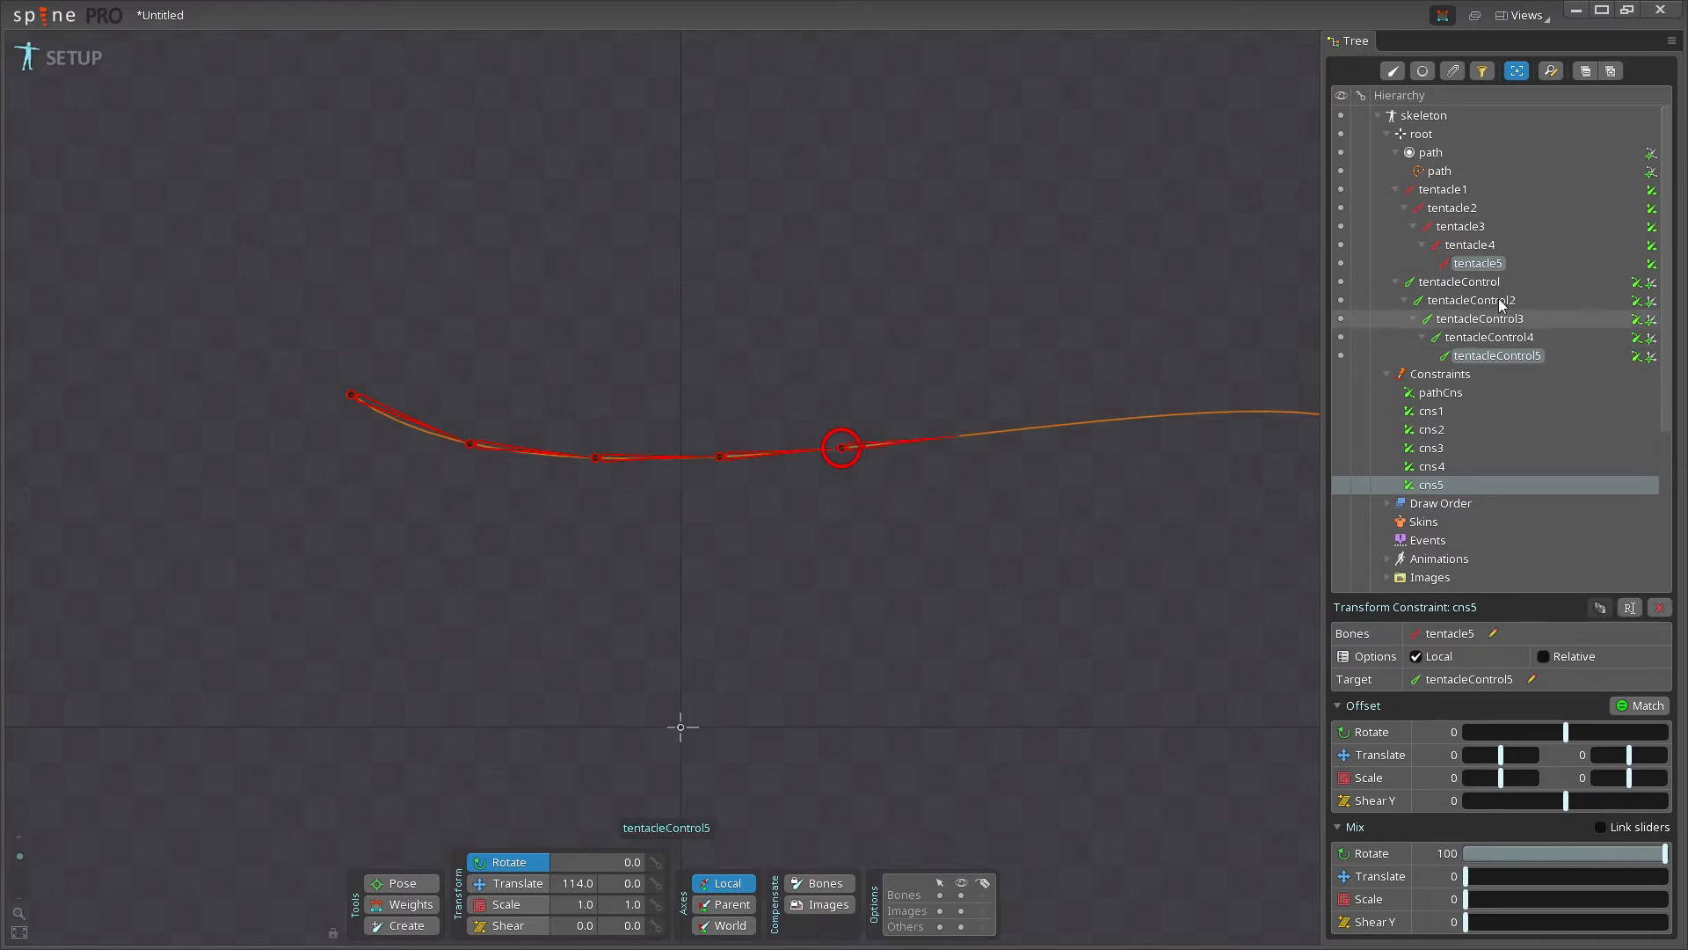
{"action": "left_click_drag", "start_coordinate": [1657, 858], "coordinate": [1446, 857]}
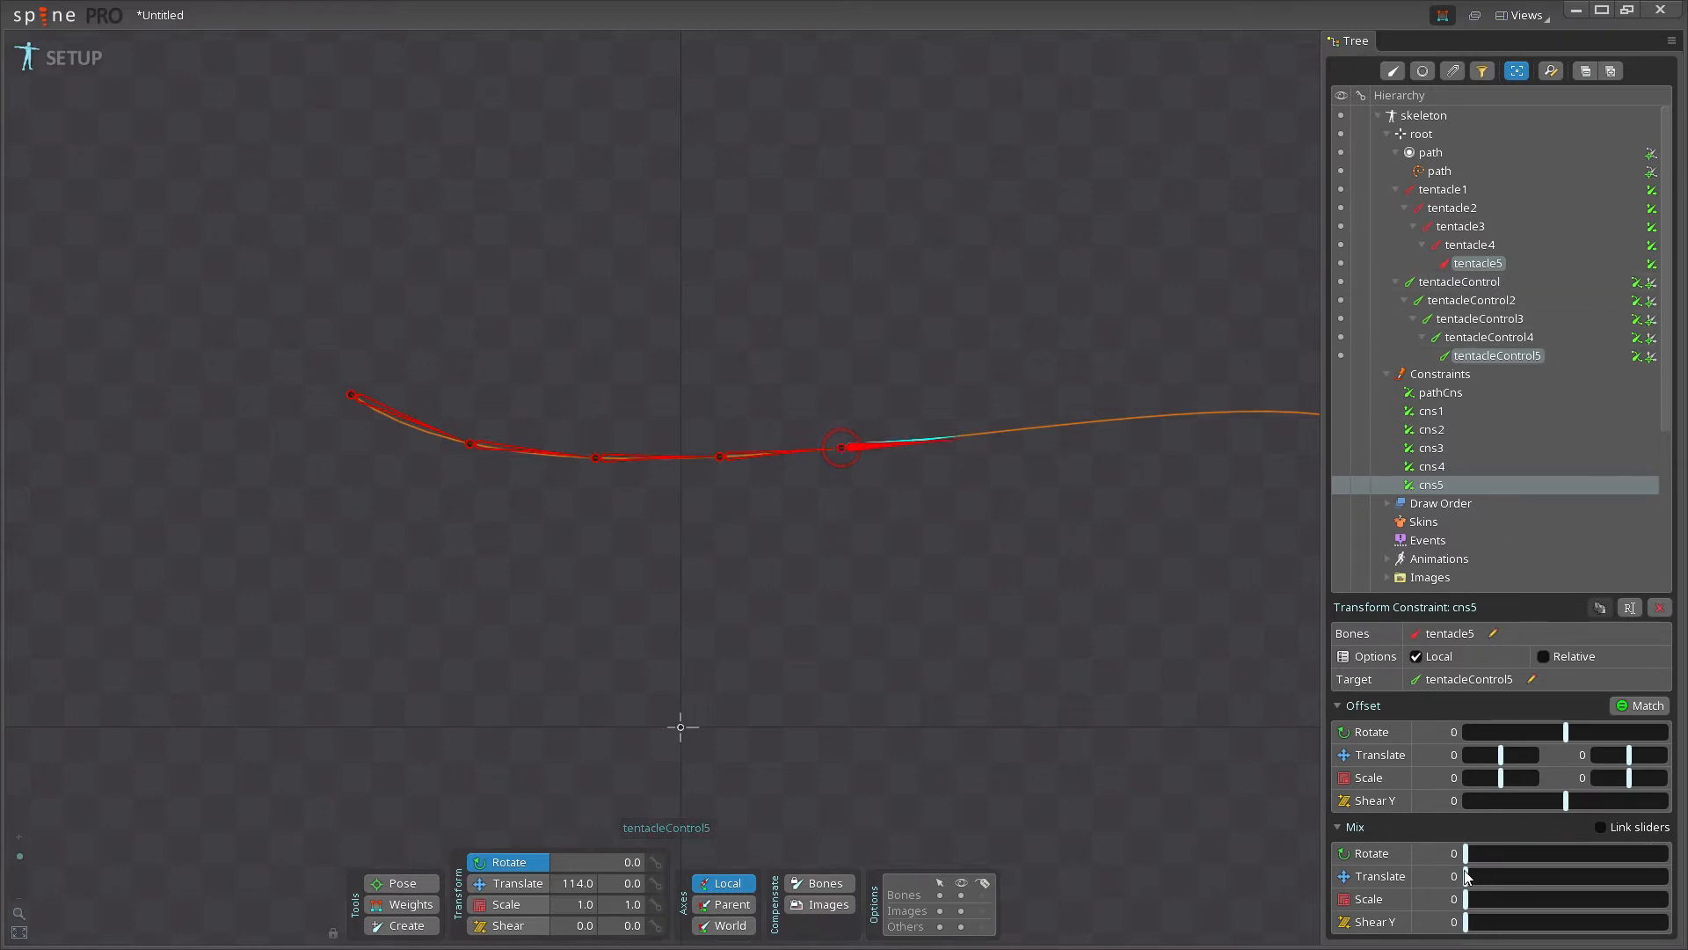
{"action": "left_click", "coordinate": [864, 445]}
{"action": "left_click_drag", "start_coordinate": [862, 450], "coordinate": [964, 284]}
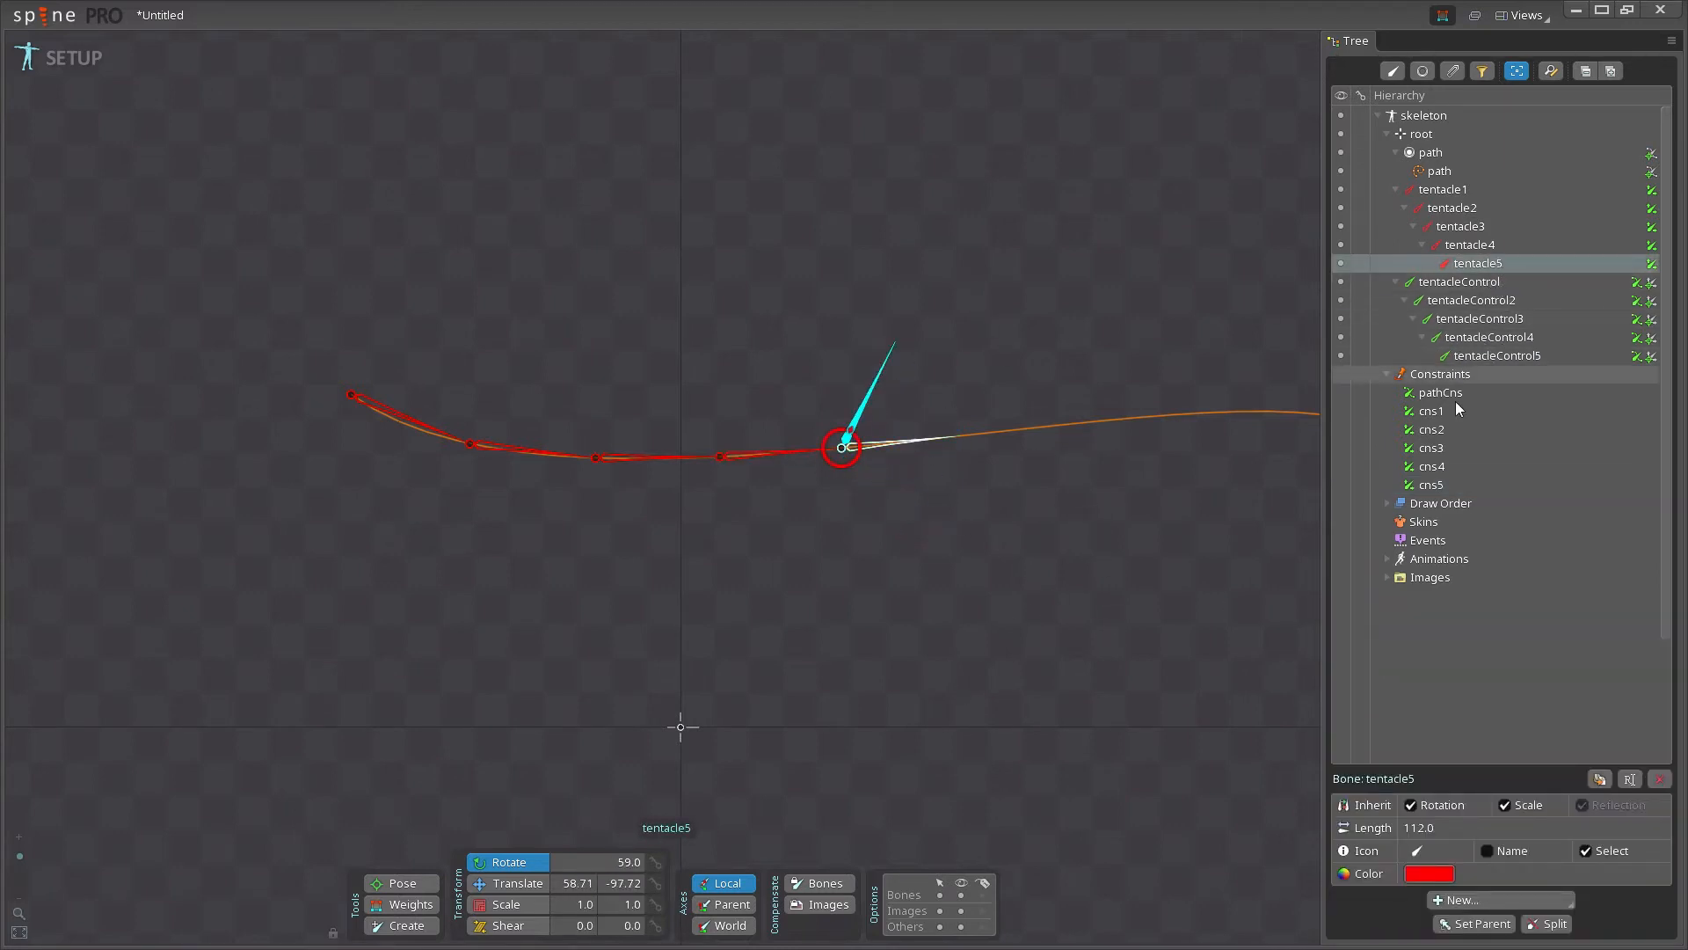
Restore the rotate mix of cns5 to 100 and clear the selection
{"action": "left_click", "coordinate": [1437, 486]}
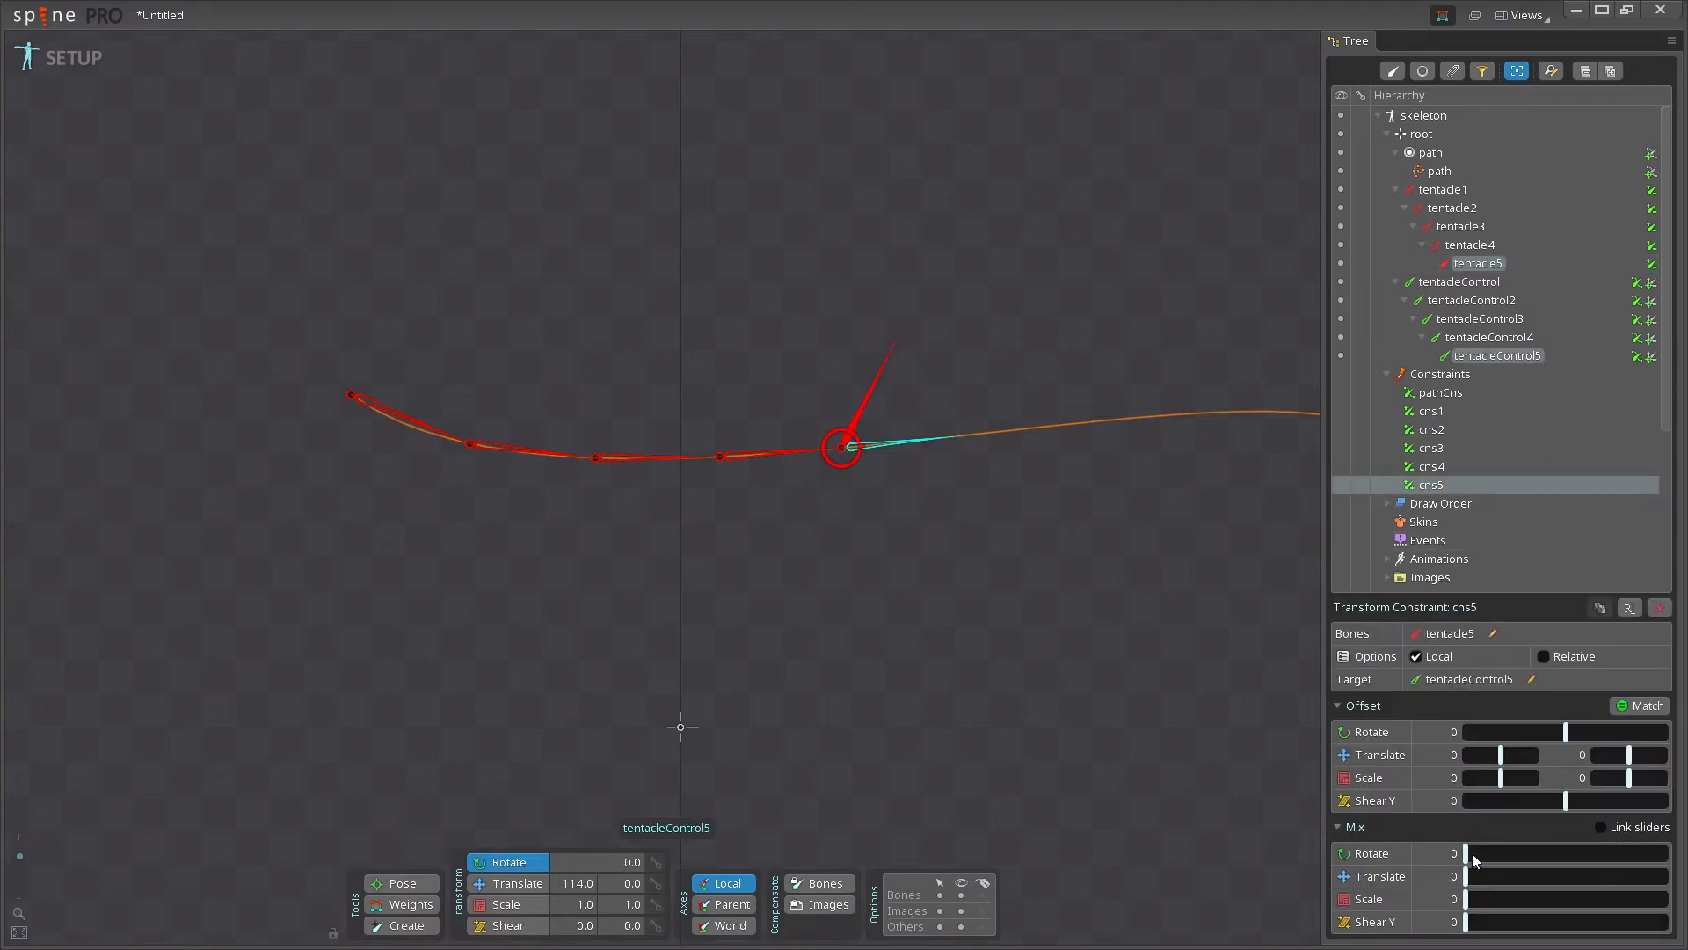
{"action": "left_click_drag", "start_coordinate": [1472, 852], "coordinate": [1675, 866]}
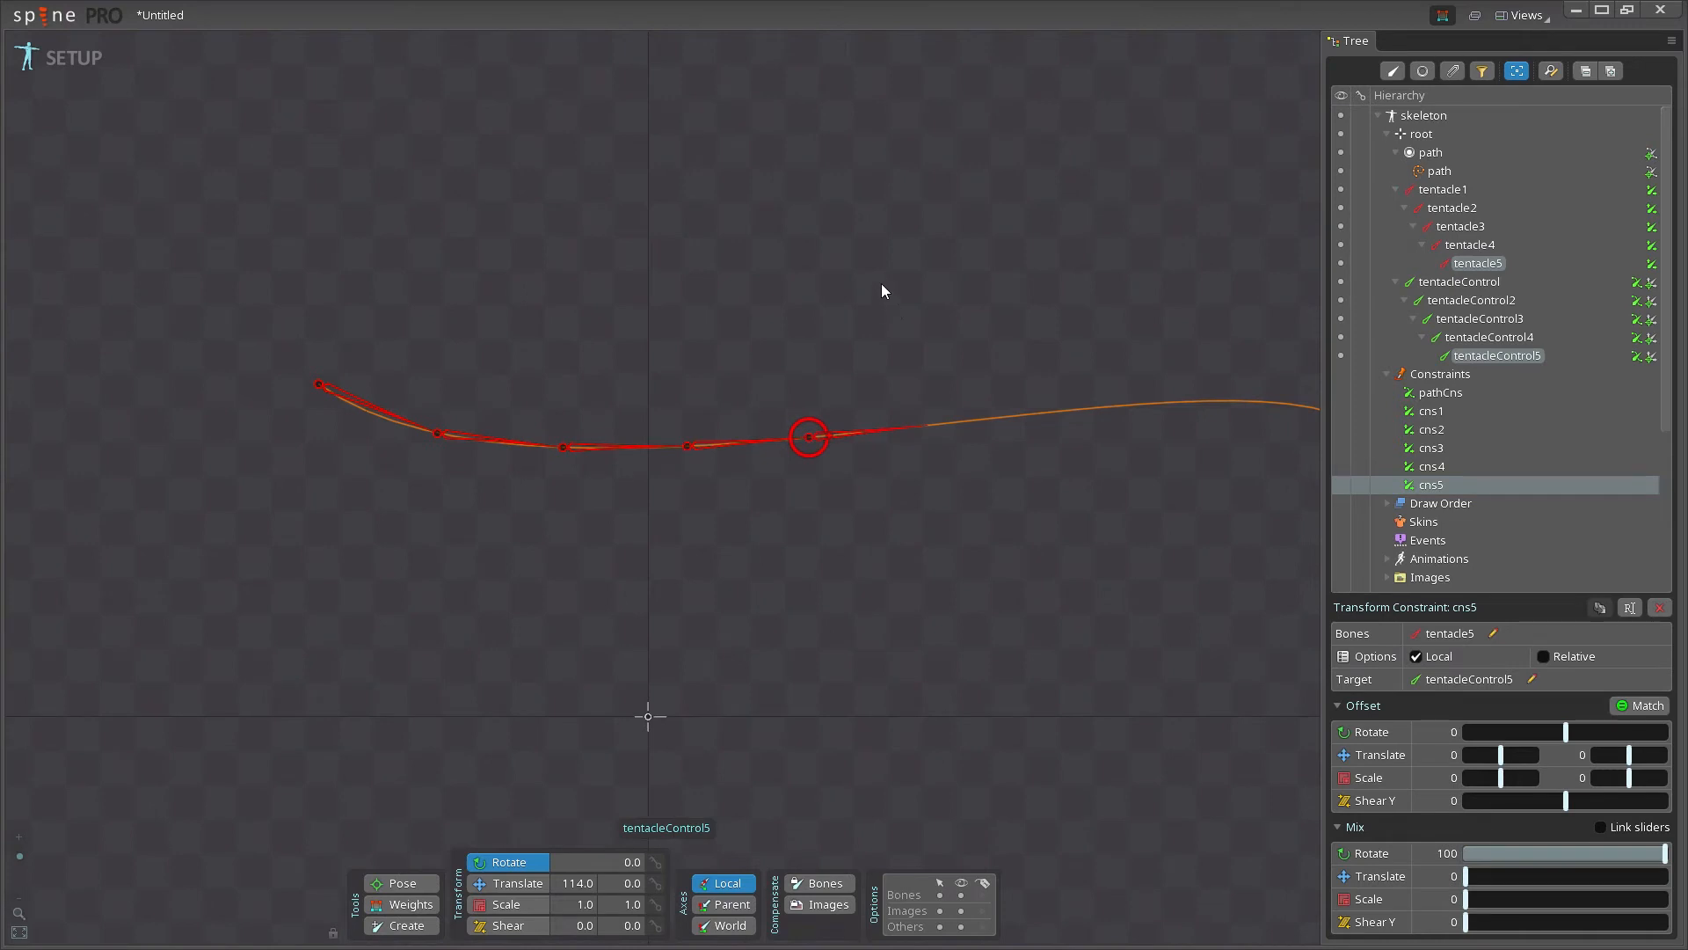
{"action": "mouse_move", "coordinate": [882, 290]}
{"action": "left_mouse_down"}
{"action": "mouse_move", "coordinate": [921, 380]}
{"action": "mouse_move", "coordinate": [861, 323]}
{"action": "mouse_move", "coordinate": [853, 287]}
{"action": "left_mouse_up"}
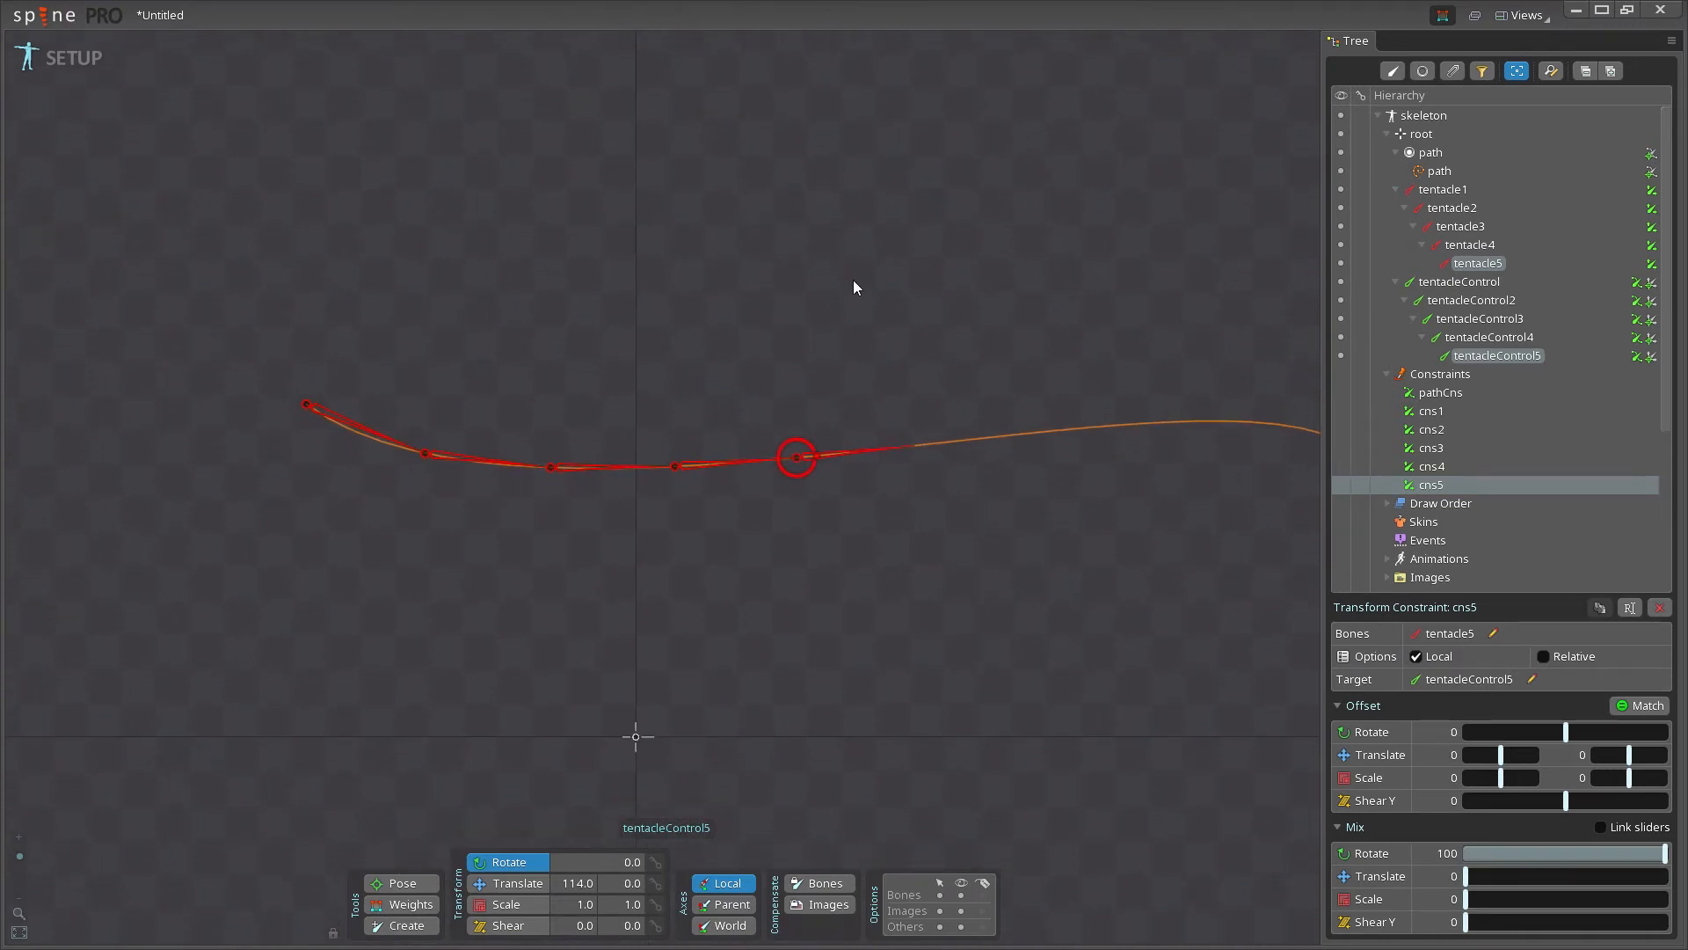
{"action": "left_click", "coordinate": [697, 261]}
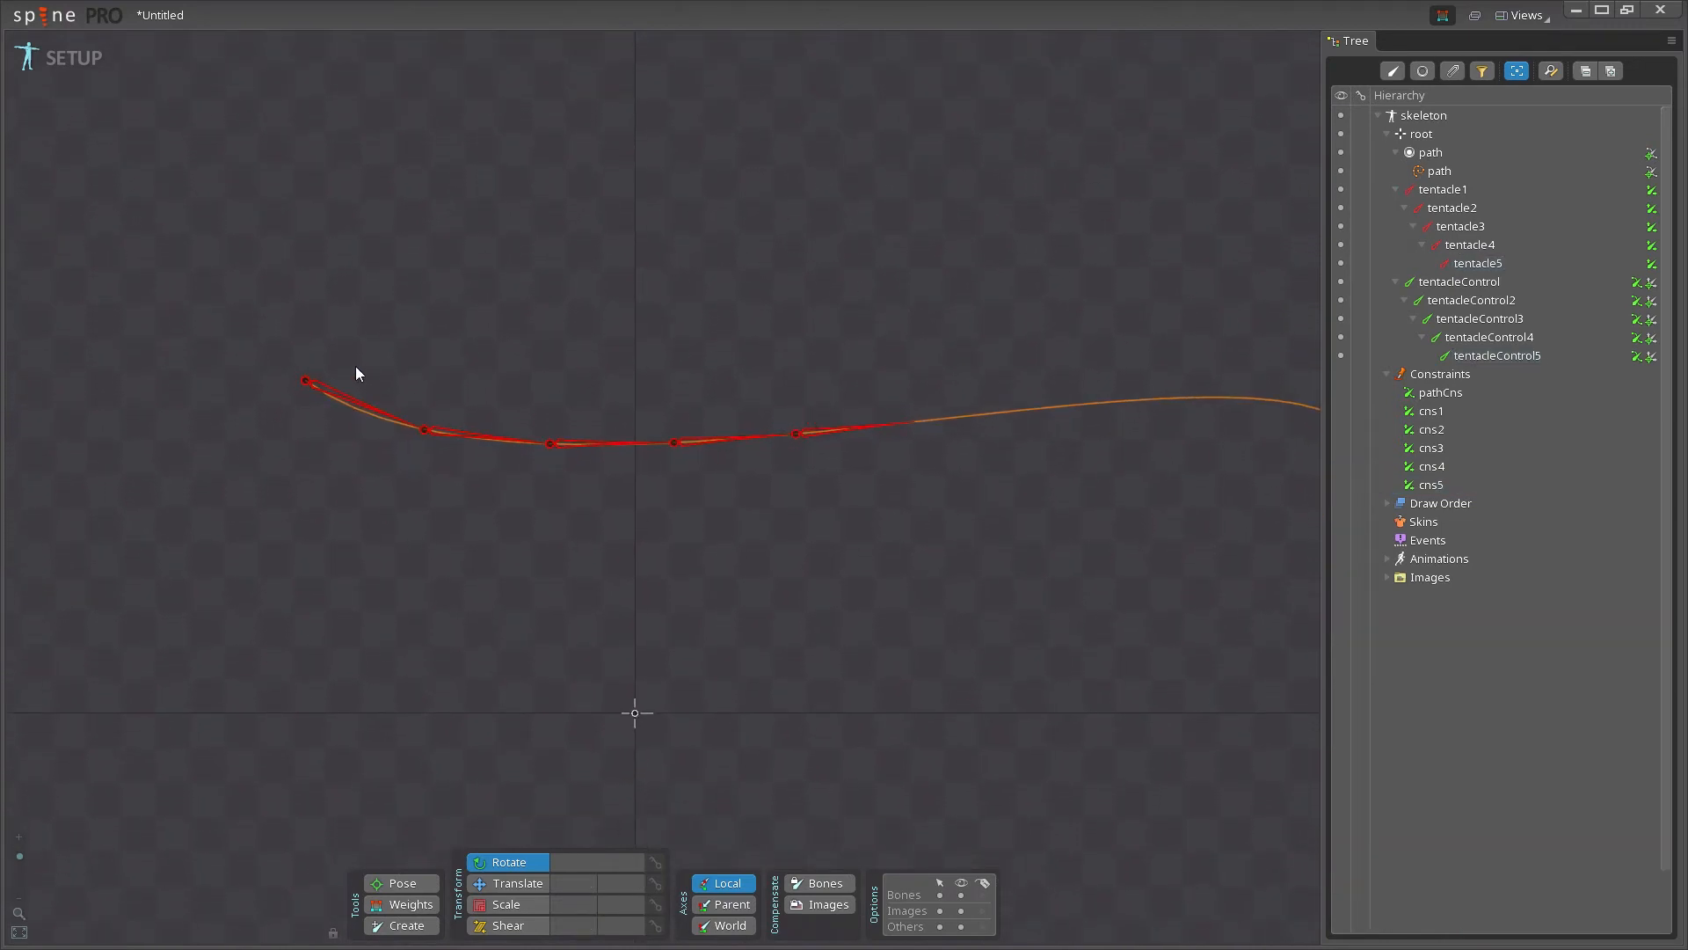
{"action": "left_click_drag", "start_coordinate": [874, 407], "coordinate": [837, 335]}
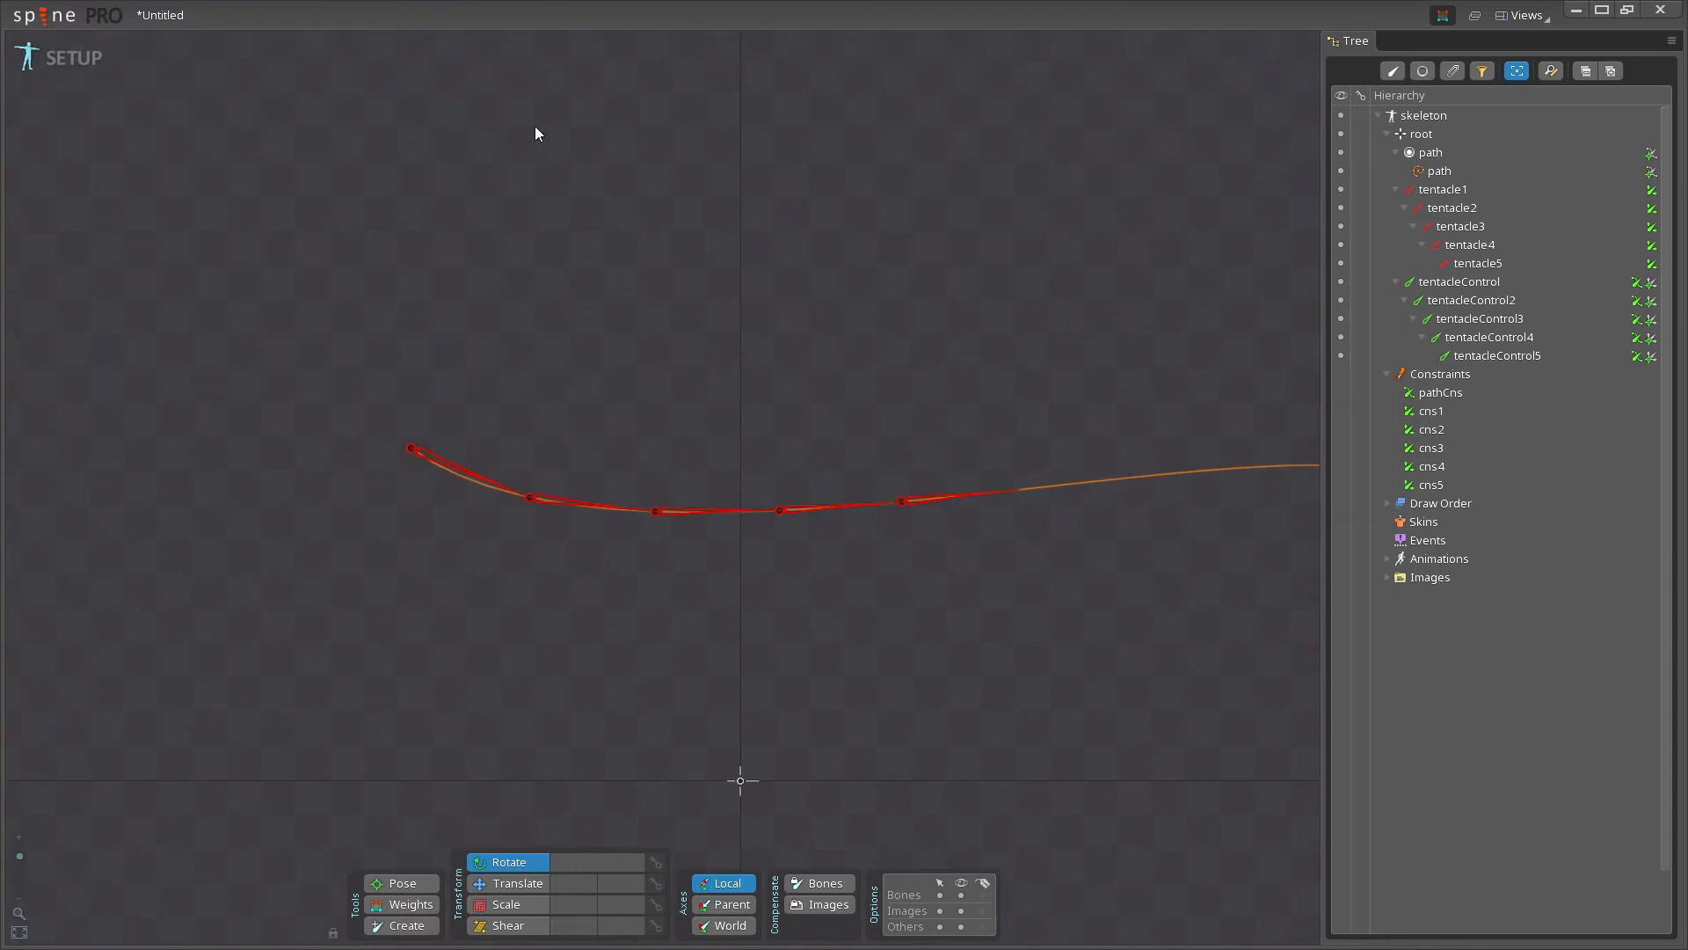
{"action": "mouse_move", "coordinate": [753, 263]}
{"action": "left_mouse_down"}
{"action": "mouse_move", "coordinate": [768, 186]}
{"action": "mouse_move", "coordinate": [777, 286]}
{"action": "left_mouse_up"}
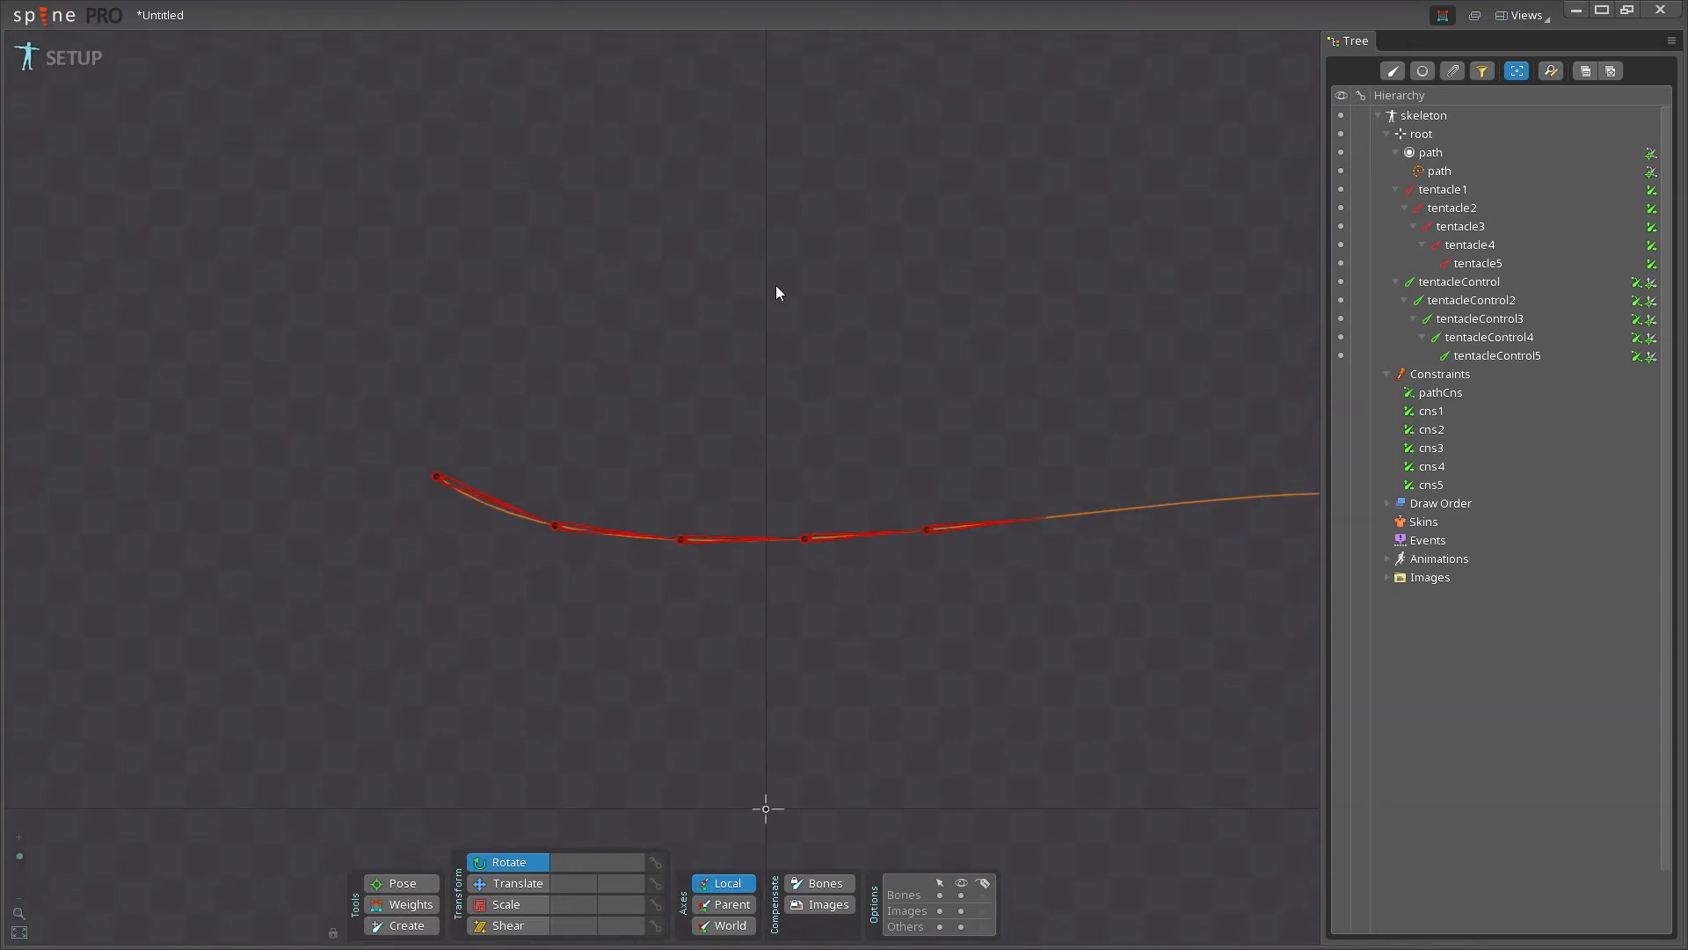
Create a zero-length bone under root above the tentacle, at about -220, 560, and name it curl
{"action": "left_click", "coordinate": [1347, 133]}
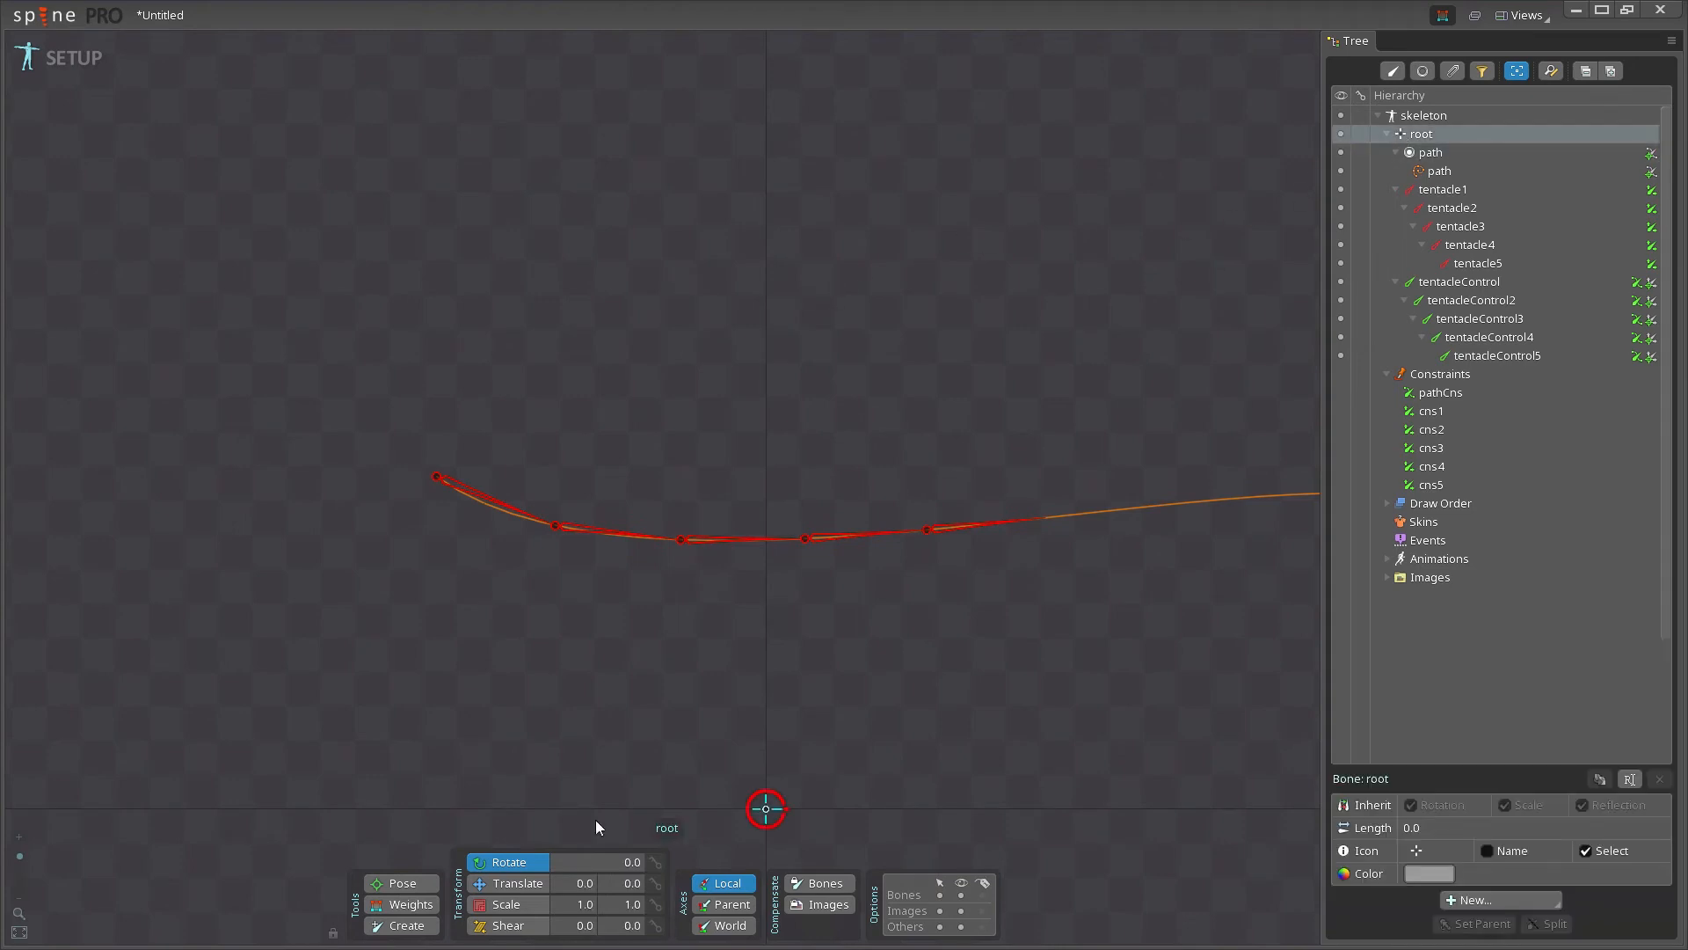
{"action": "left_click", "coordinate": [422, 925]}
{"action": "left_click", "coordinate": [531, 209]}
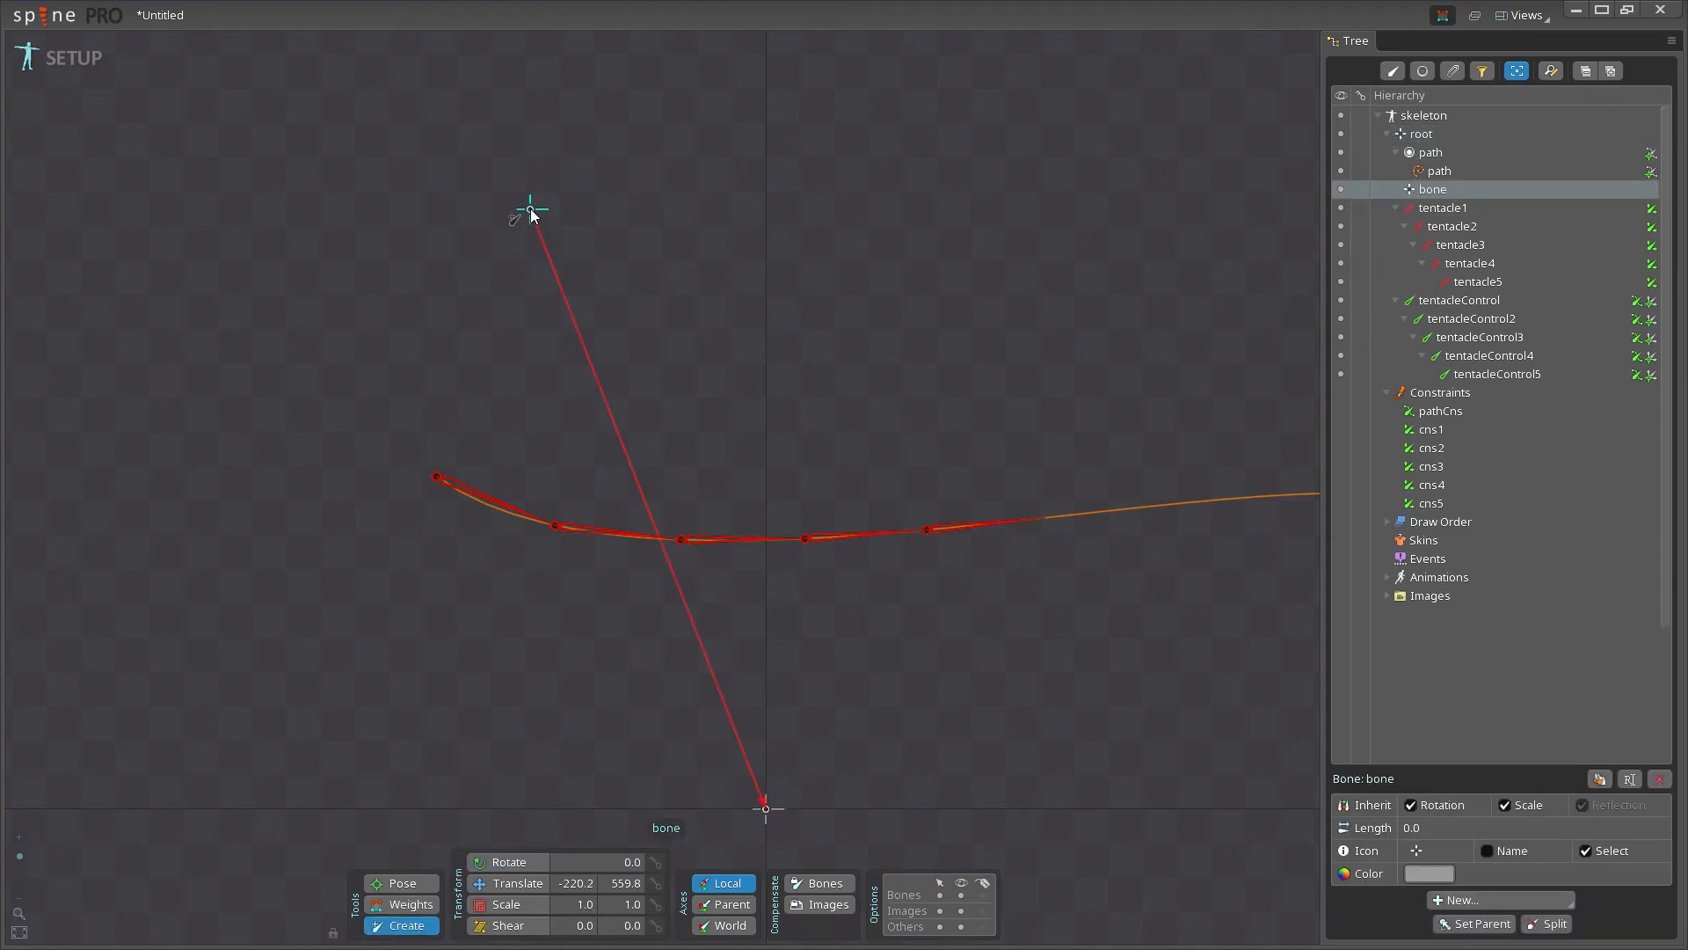
{"action": "double_click", "coordinate": [1431, 190]}
{"action": "type", "text": "curl"}
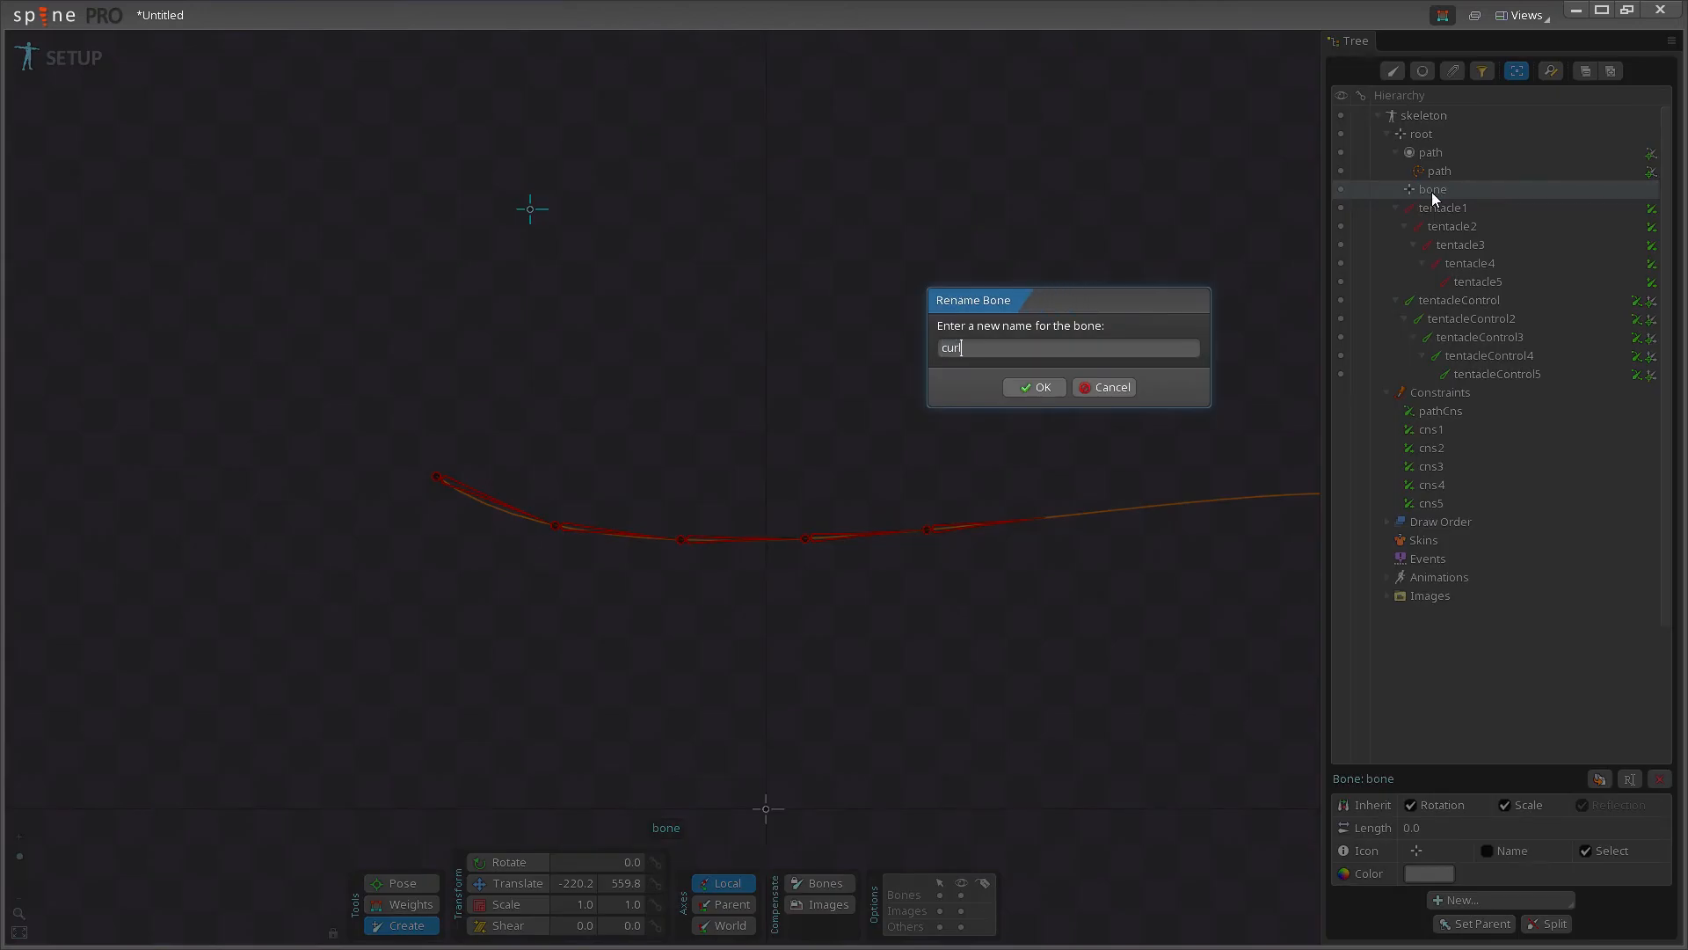
{"action": "key", "text": "Return"}
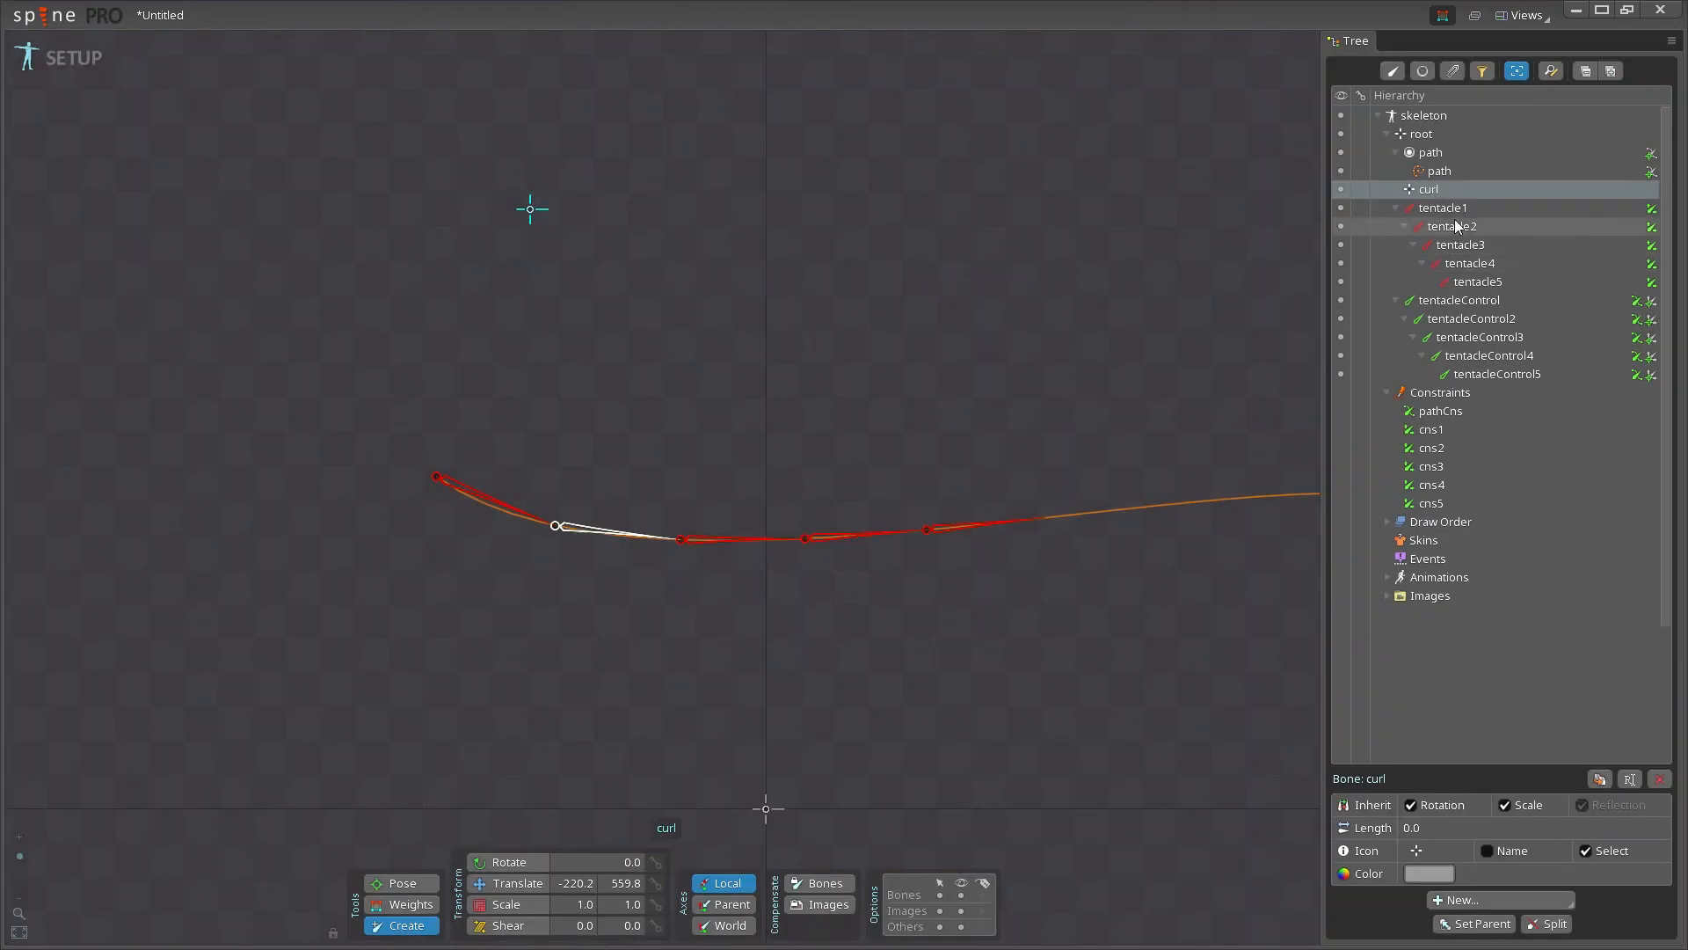
Create a transform constraint named curl on tentacle1 through tentacle5, targeting the curl bone, with Local enabled and rotate mix at 100
{"action": "left_click", "coordinate": [1458, 211]}
{"action": "left_click", "coordinate": [1486, 282], "text": "shift"}
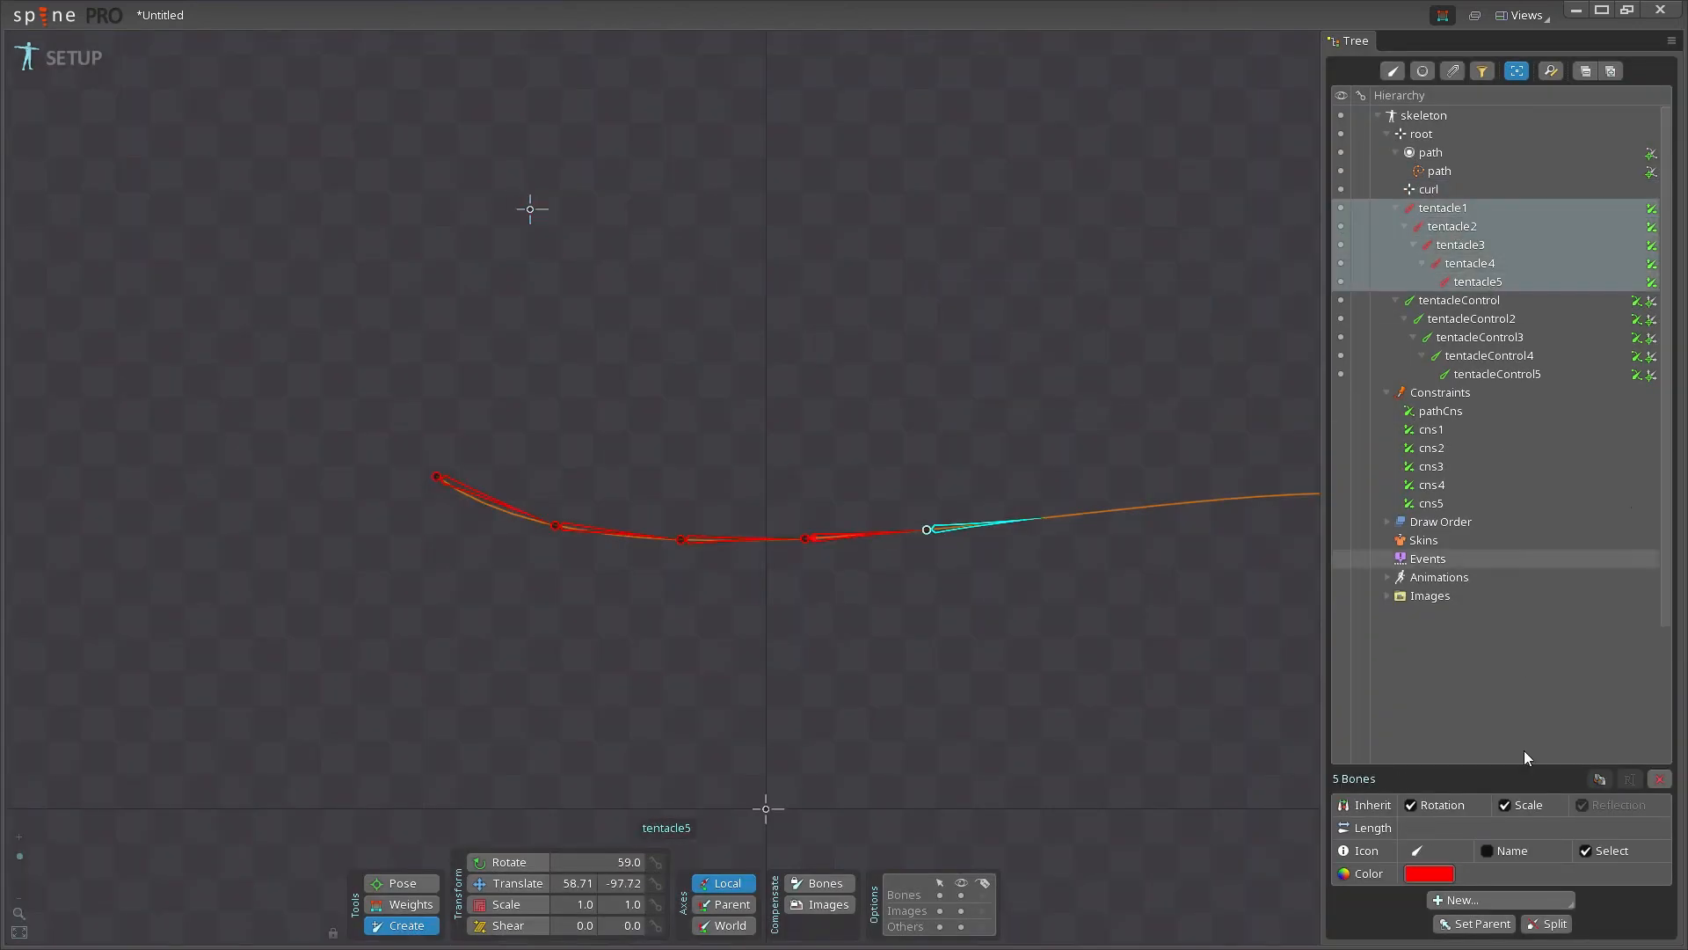
{"action": "left_click", "coordinate": [1486, 902]}
{"action": "left_click", "coordinate": [1526, 873]}
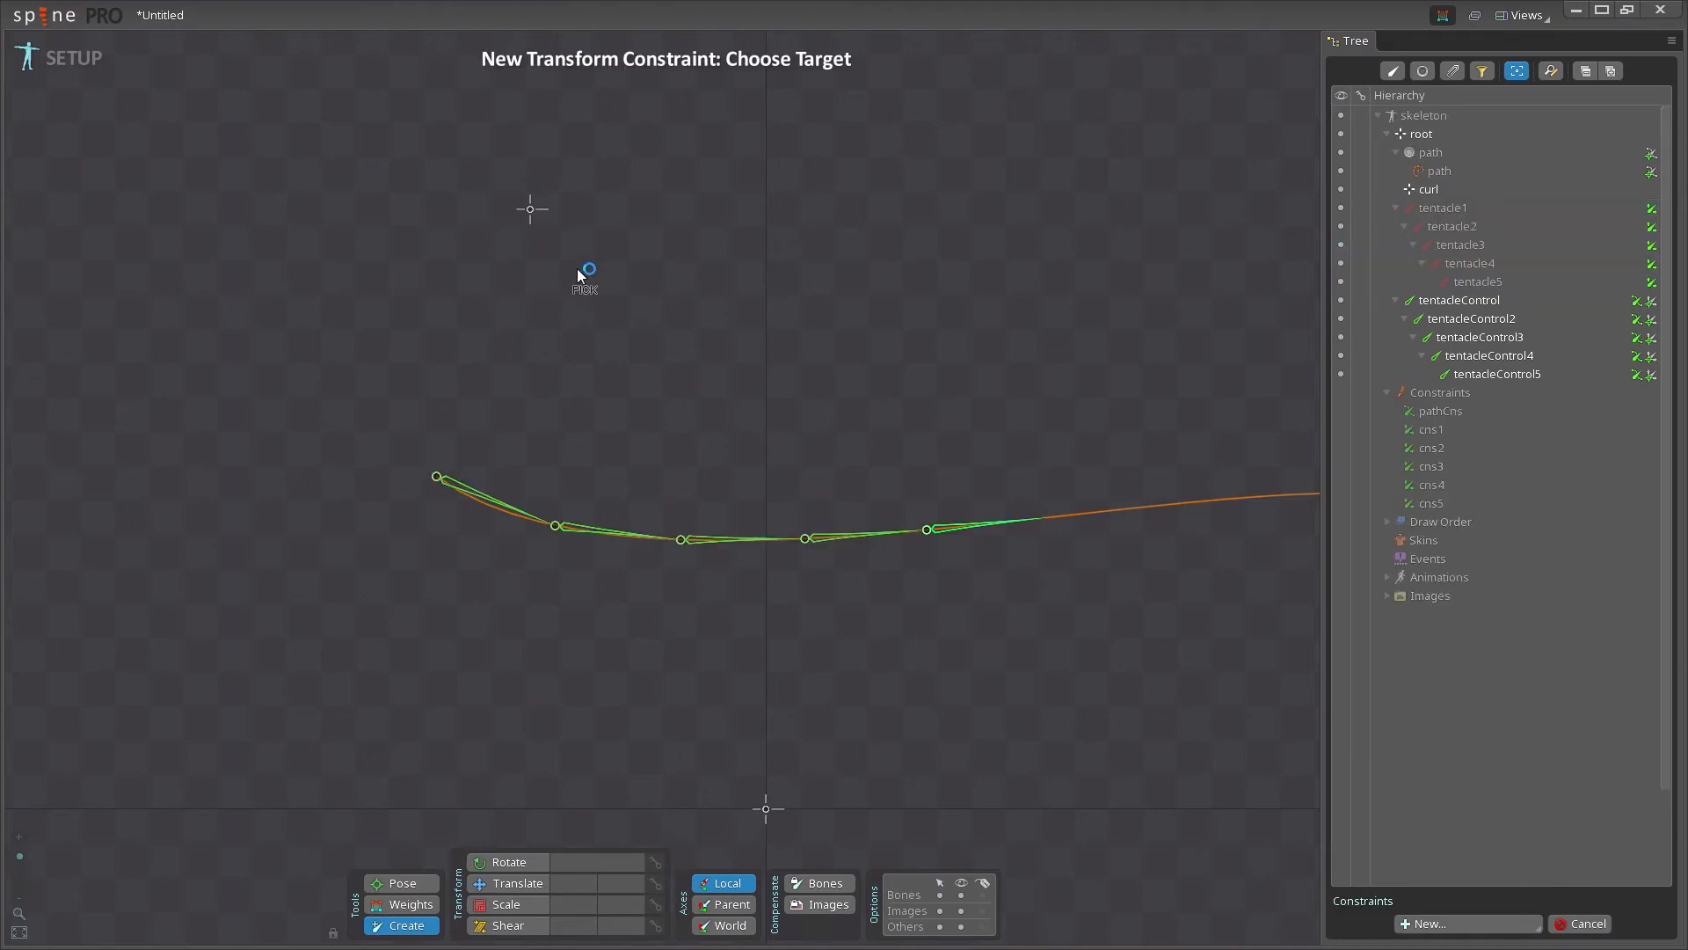
{"action": "left_click", "coordinate": [533, 215]}
{"action": "type", "text": "curl"}
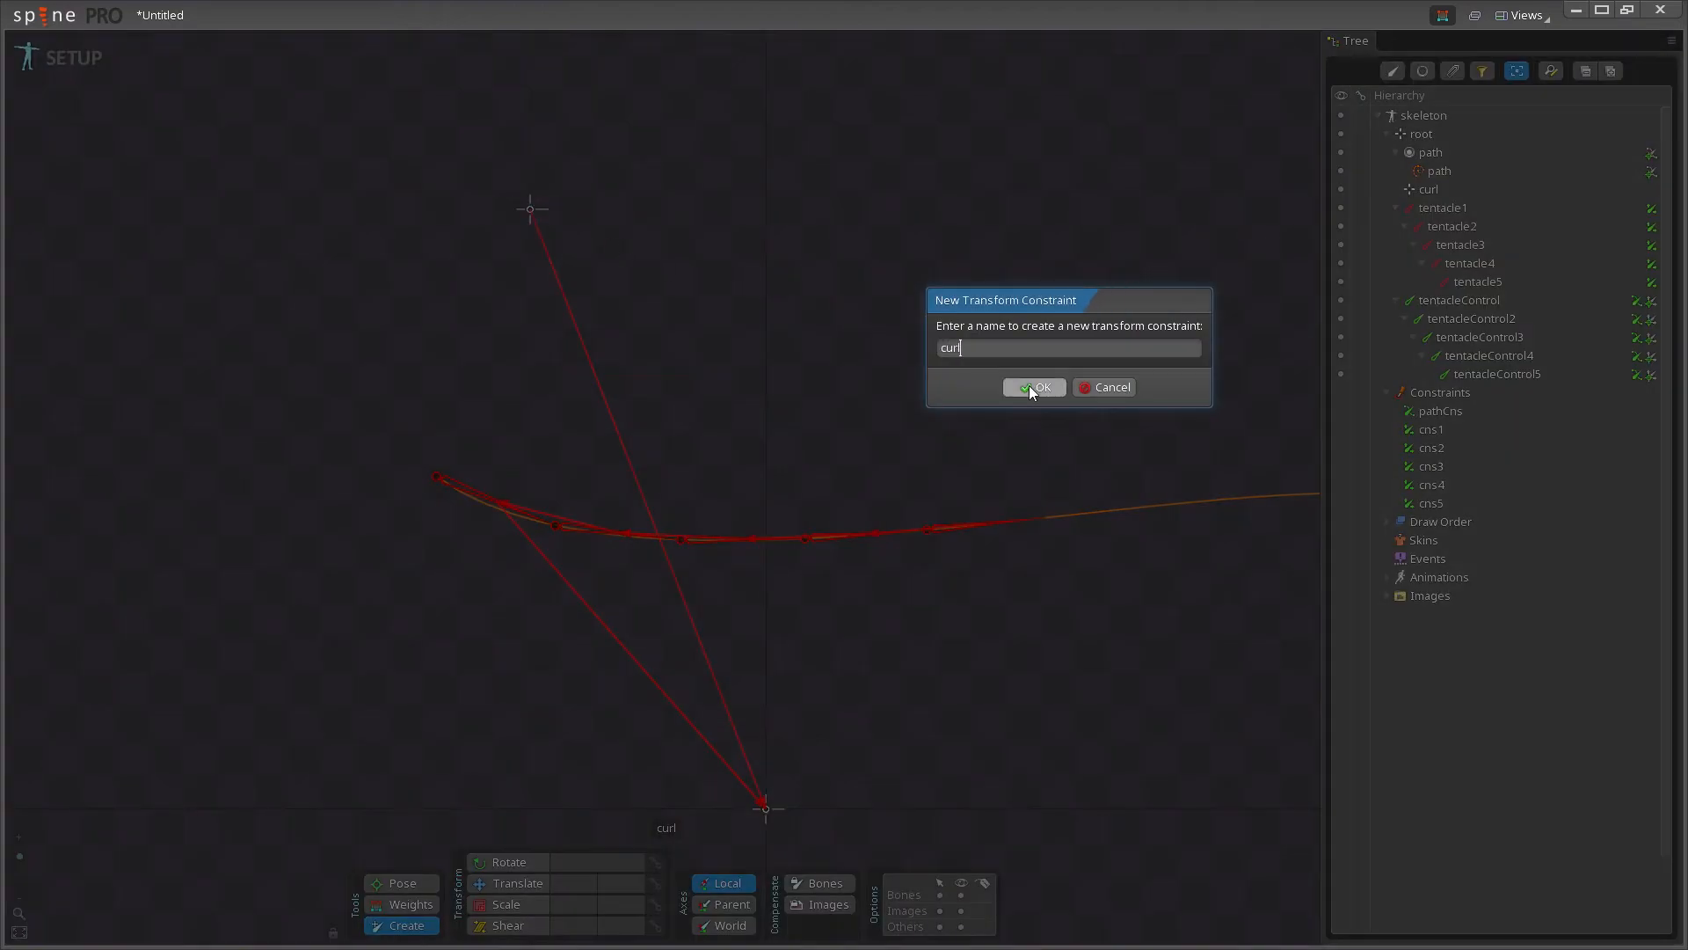
{"action": "left_click", "coordinate": [1033, 387]}
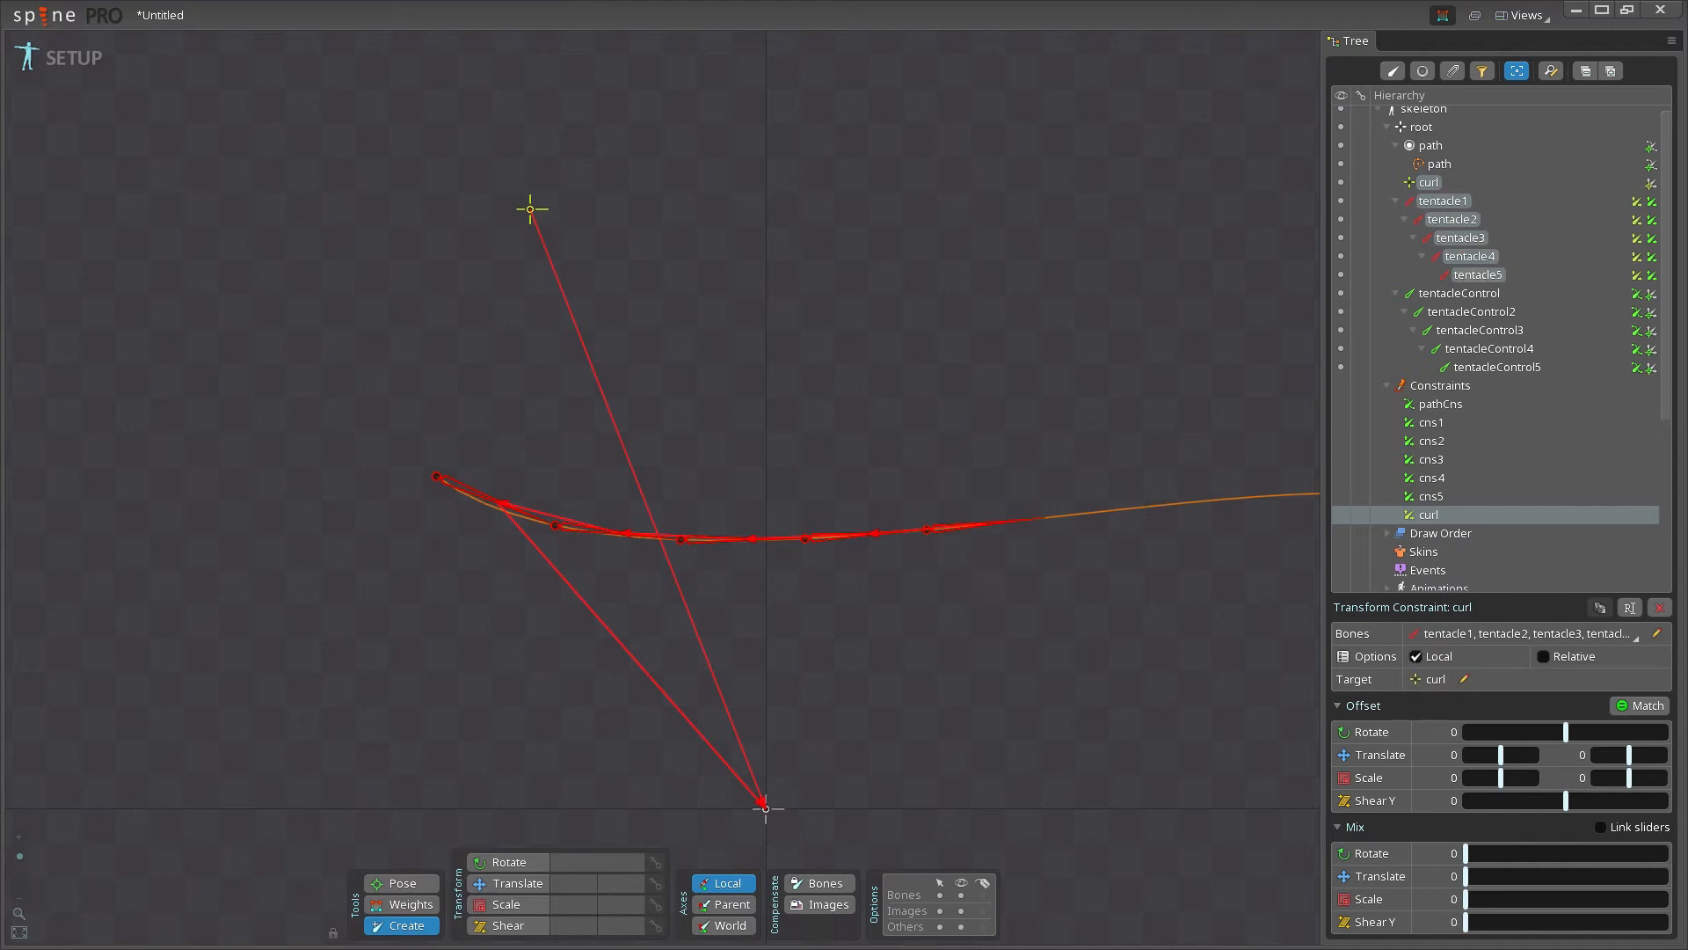
{"action": "left_click_drag", "start_coordinate": [1489, 845], "coordinate": [1668, 879]}
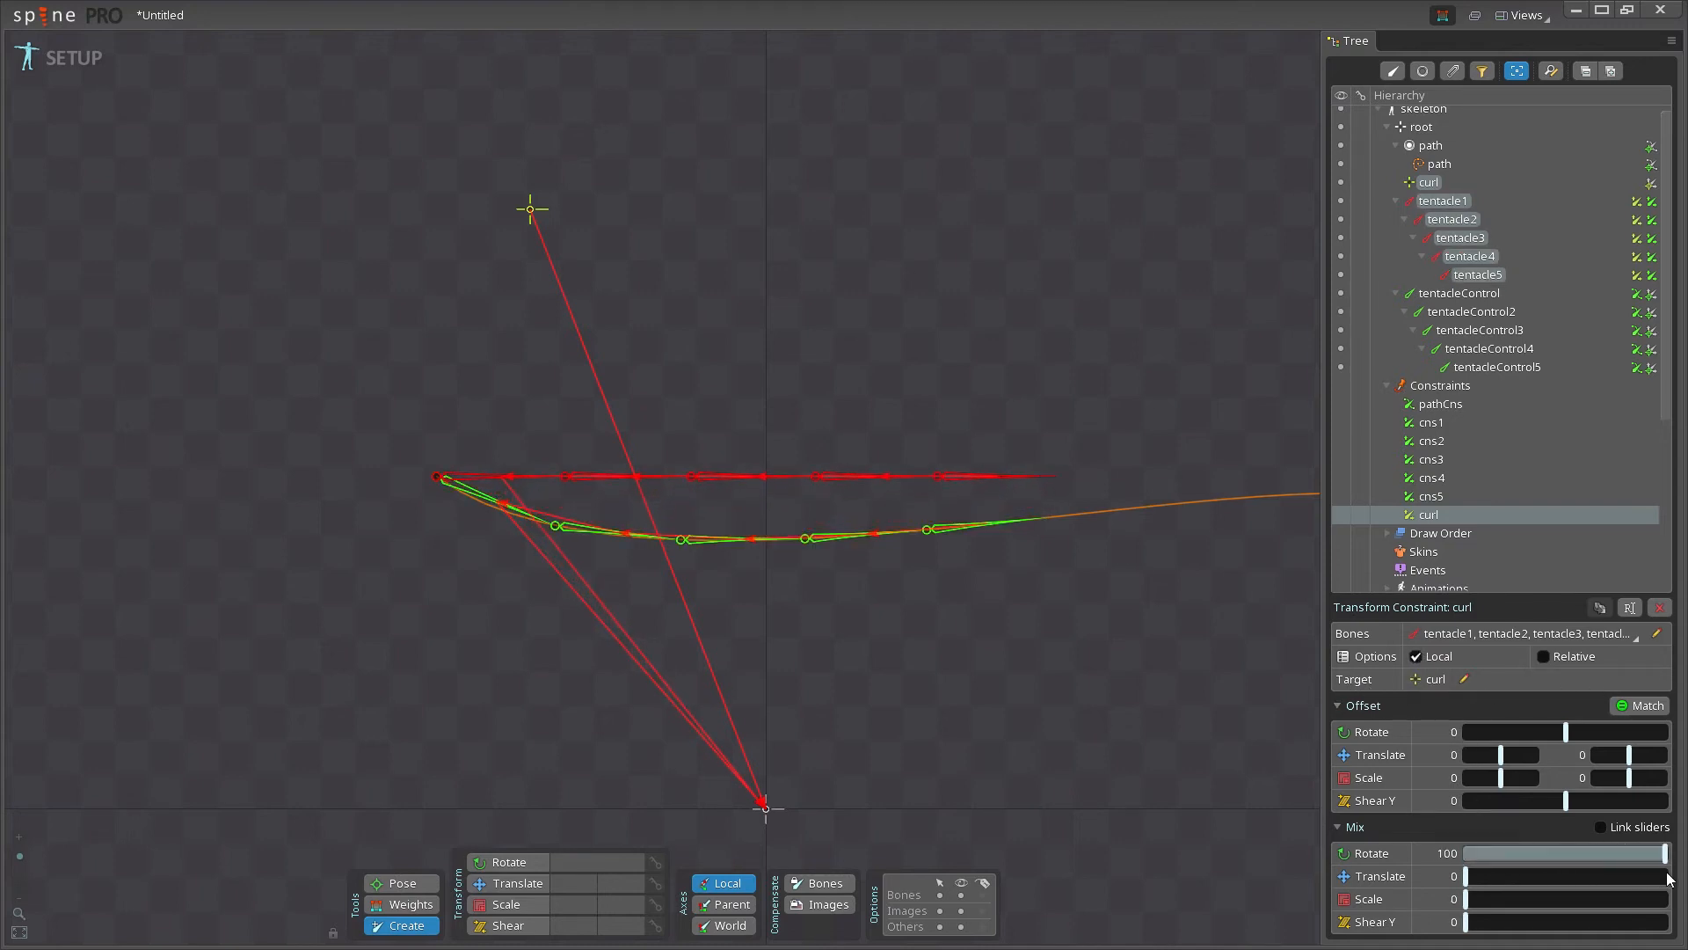
Rotate the curl bone to about 22 degrees to bend the red tentacle bones
{"action": "left_click", "coordinate": [530, 209]}
{"action": "left_click_drag", "start_coordinate": [1088, 737], "coordinate": [996, 394]}
{"action": "left_click_drag", "start_coordinate": [995, 326], "coordinate": [1041, 439]}
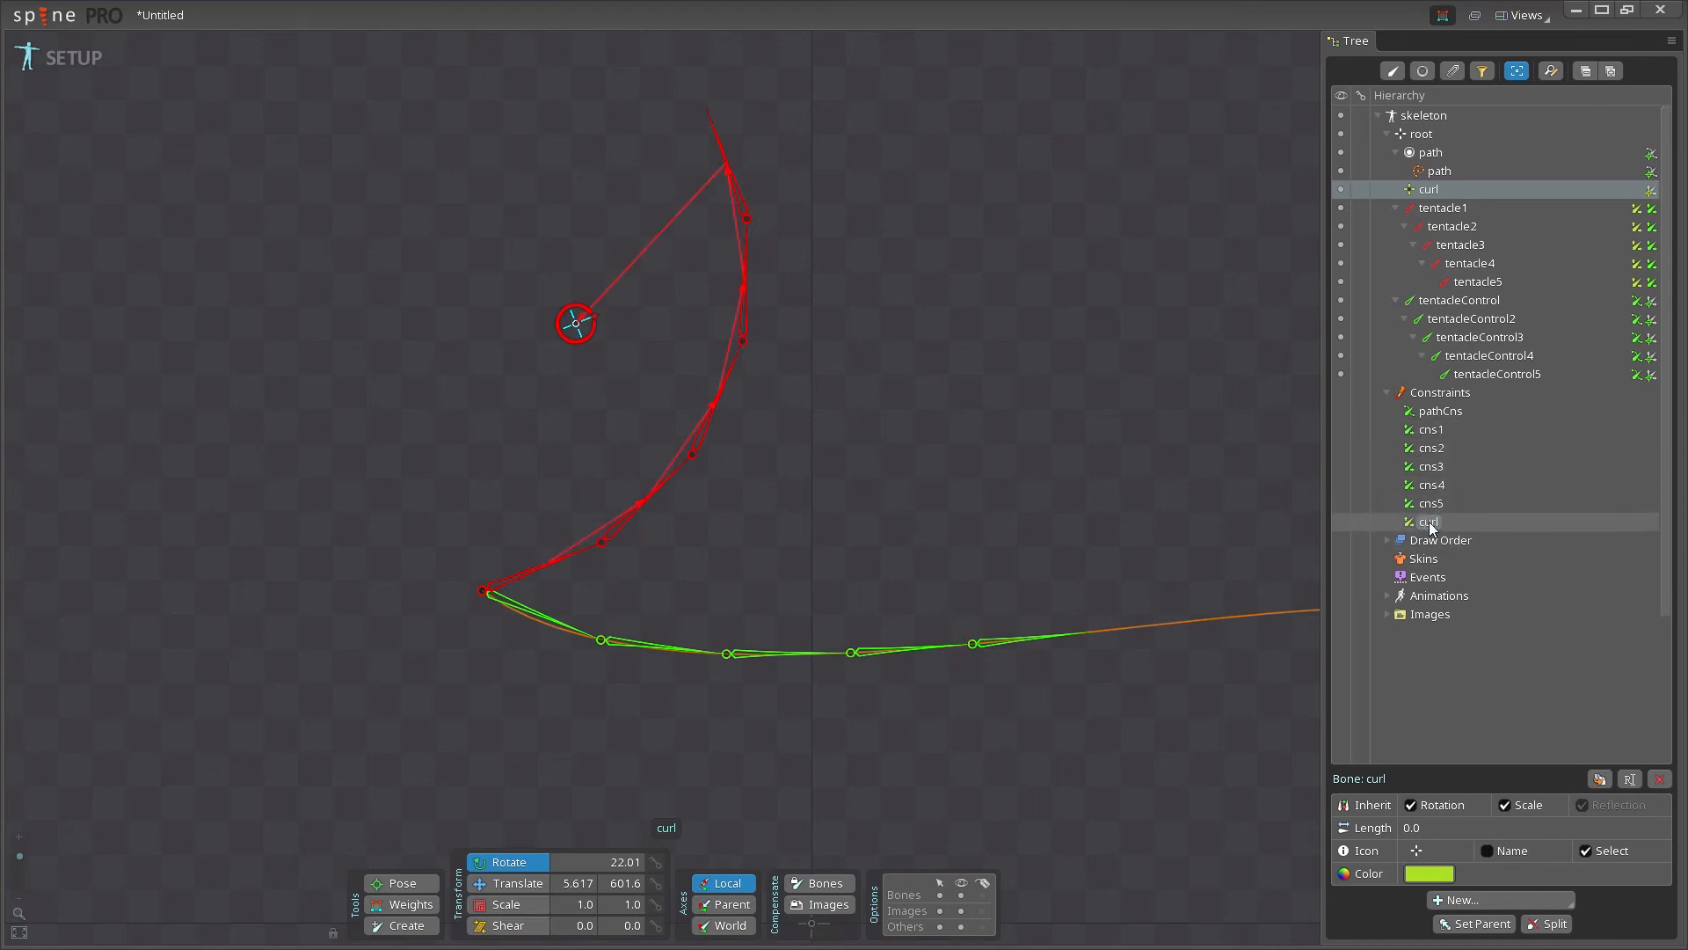
Move the curl constraint directly between pathCns and cns1 in the constraint order, and rotate the curl bone to about 59 degrees
{"action": "left_click_drag", "start_coordinate": [1429, 522], "coordinate": [1443, 422]}
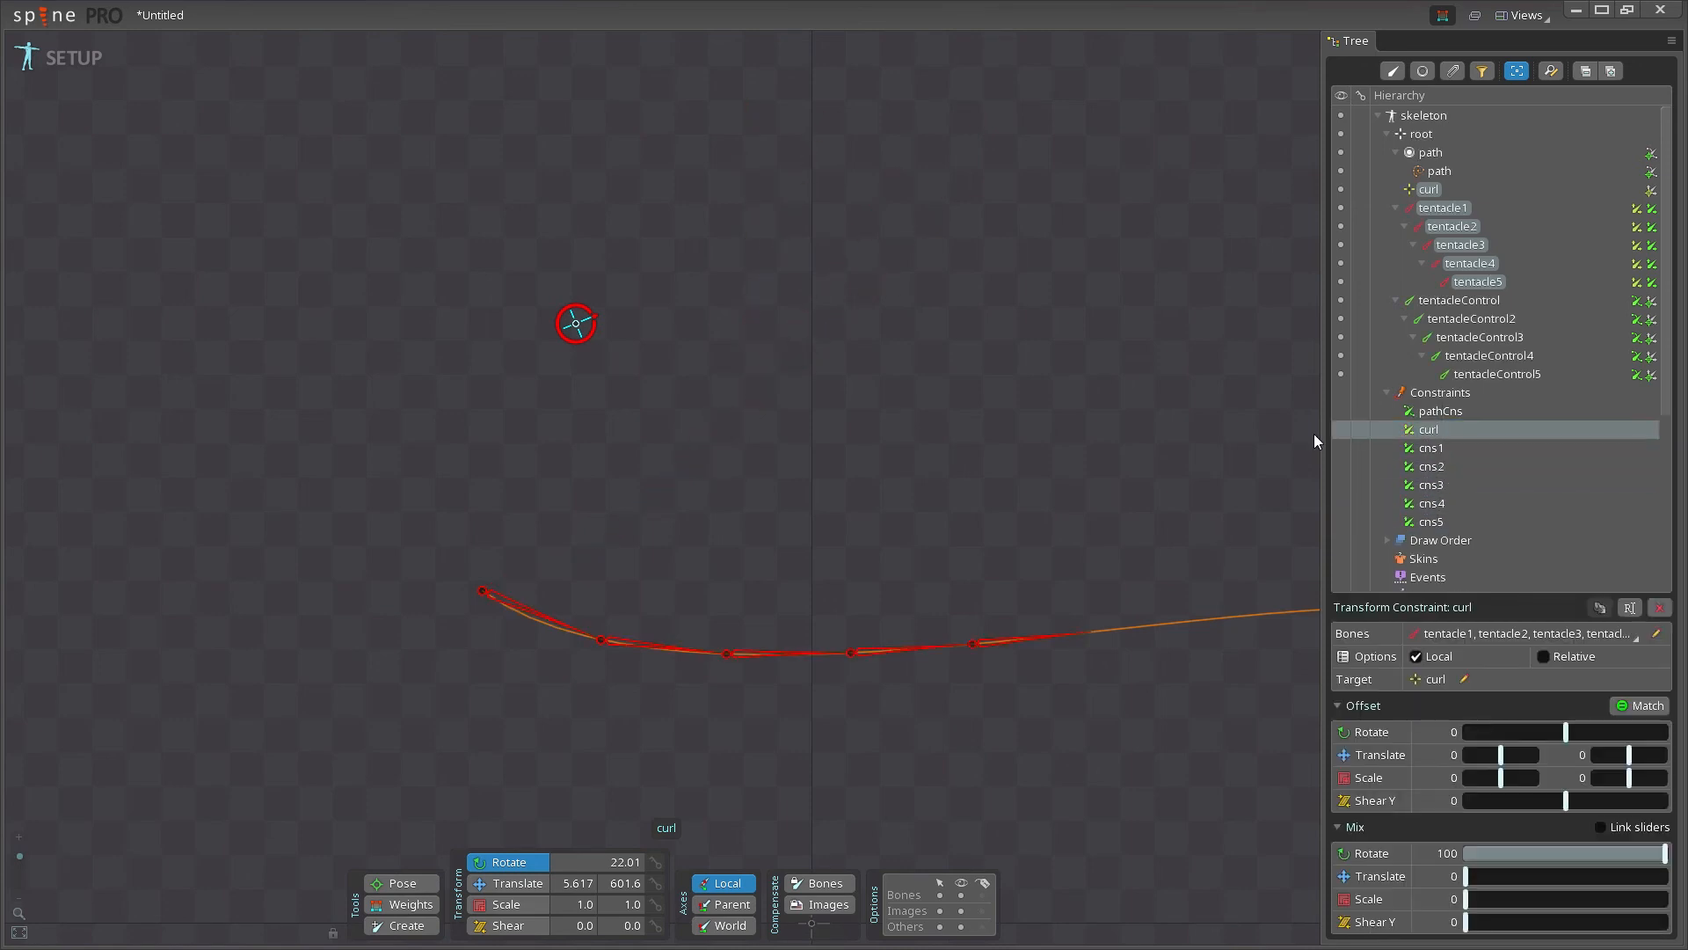
{"action": "left_click_drag", "start_coordinate": [878, 423], "coordinate": [801, 330]}
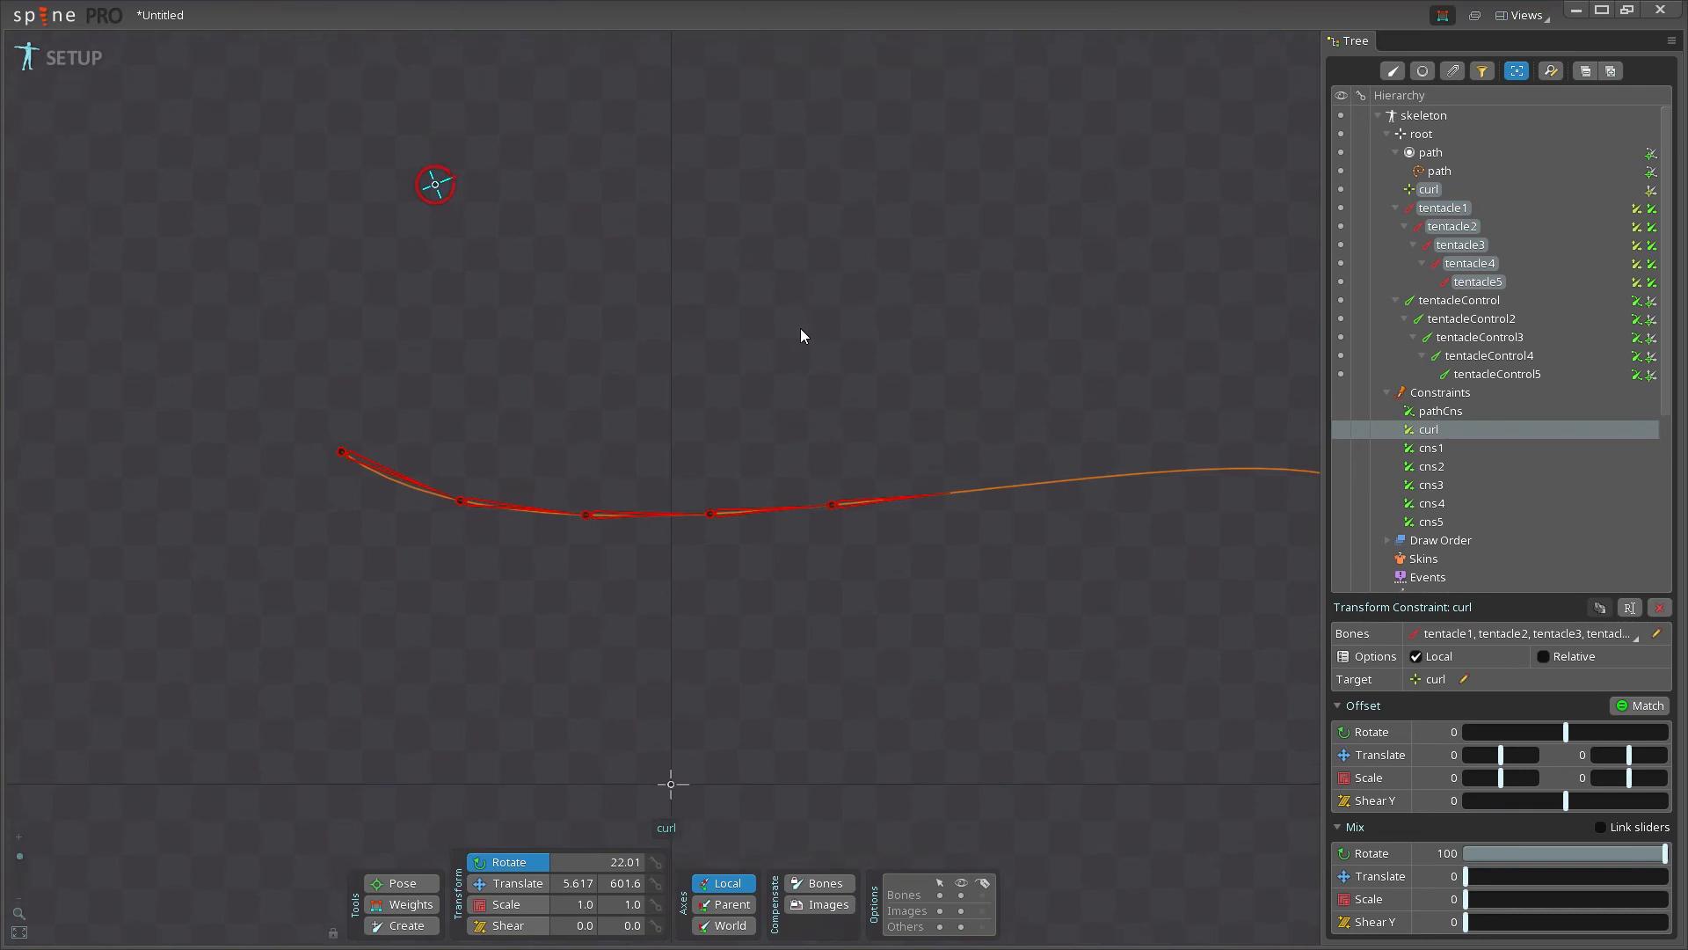
{"action": "left_click_drag", "start_coordinate": [694, 411], "coordinate": [648, 260]}
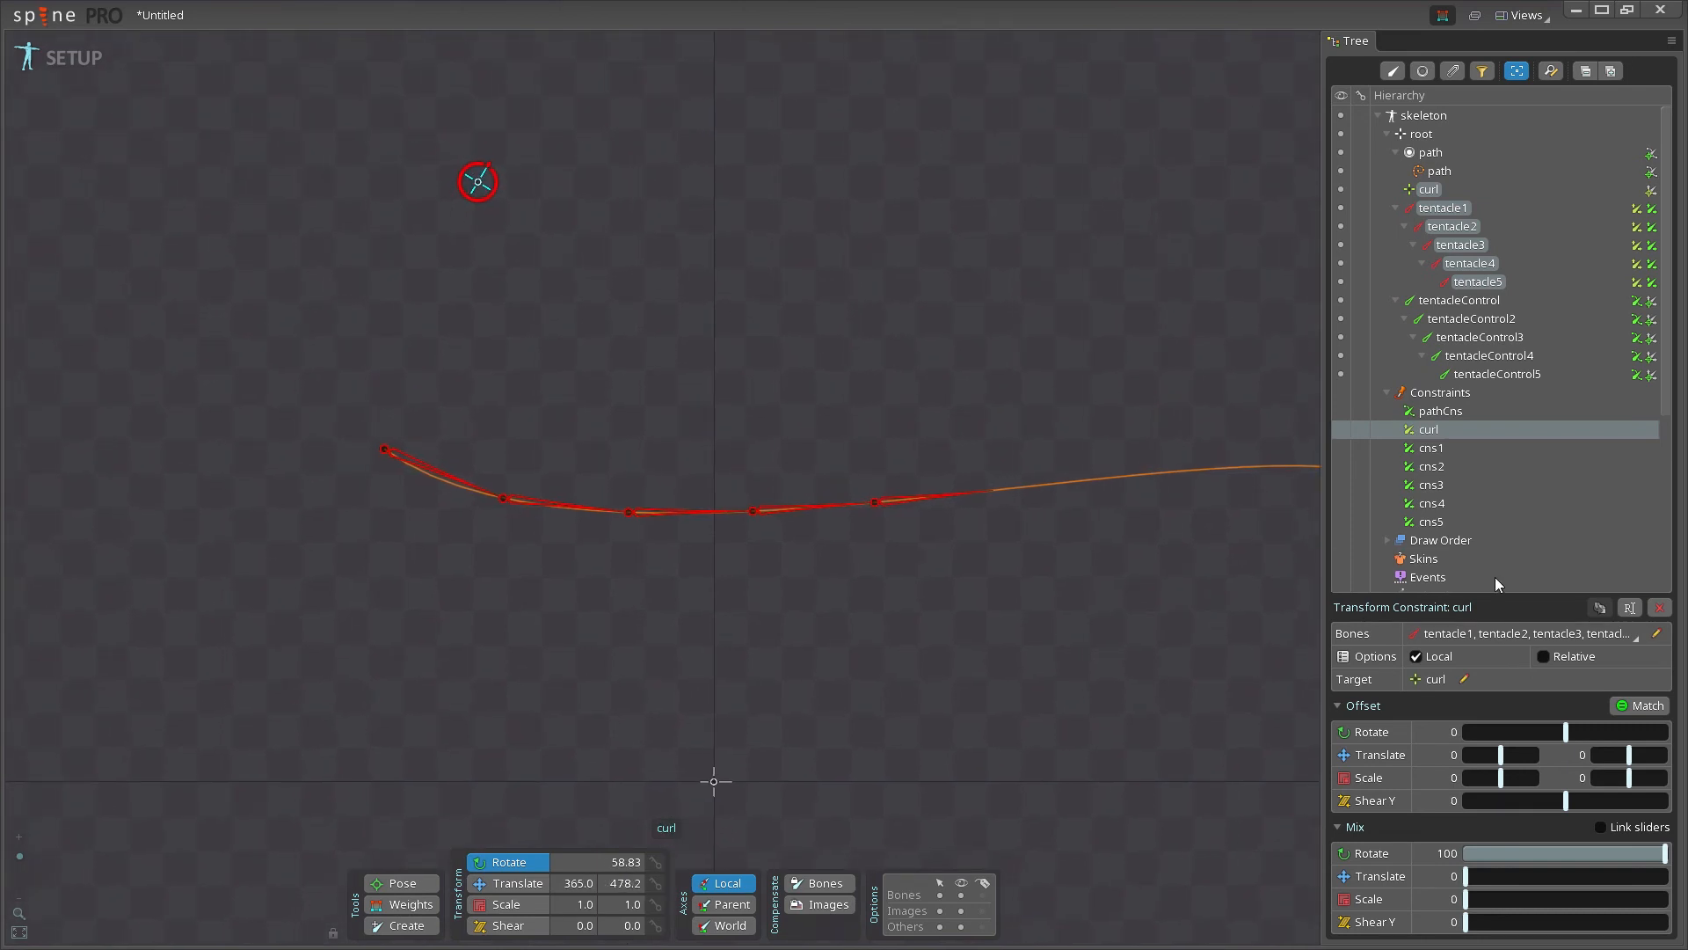
Set the rotate mix to 0 on cns5, cns4, cns3 and cns2 so those tentacle bones curl
{"action": "left_click", "coordinate": [1431, 522]}
{"action": "left_click_drag", "start_coordinate": [1658, 859], "coordinate": [1463, 862]}
{"action": "left_click", "coordinate": [1431, 503]}
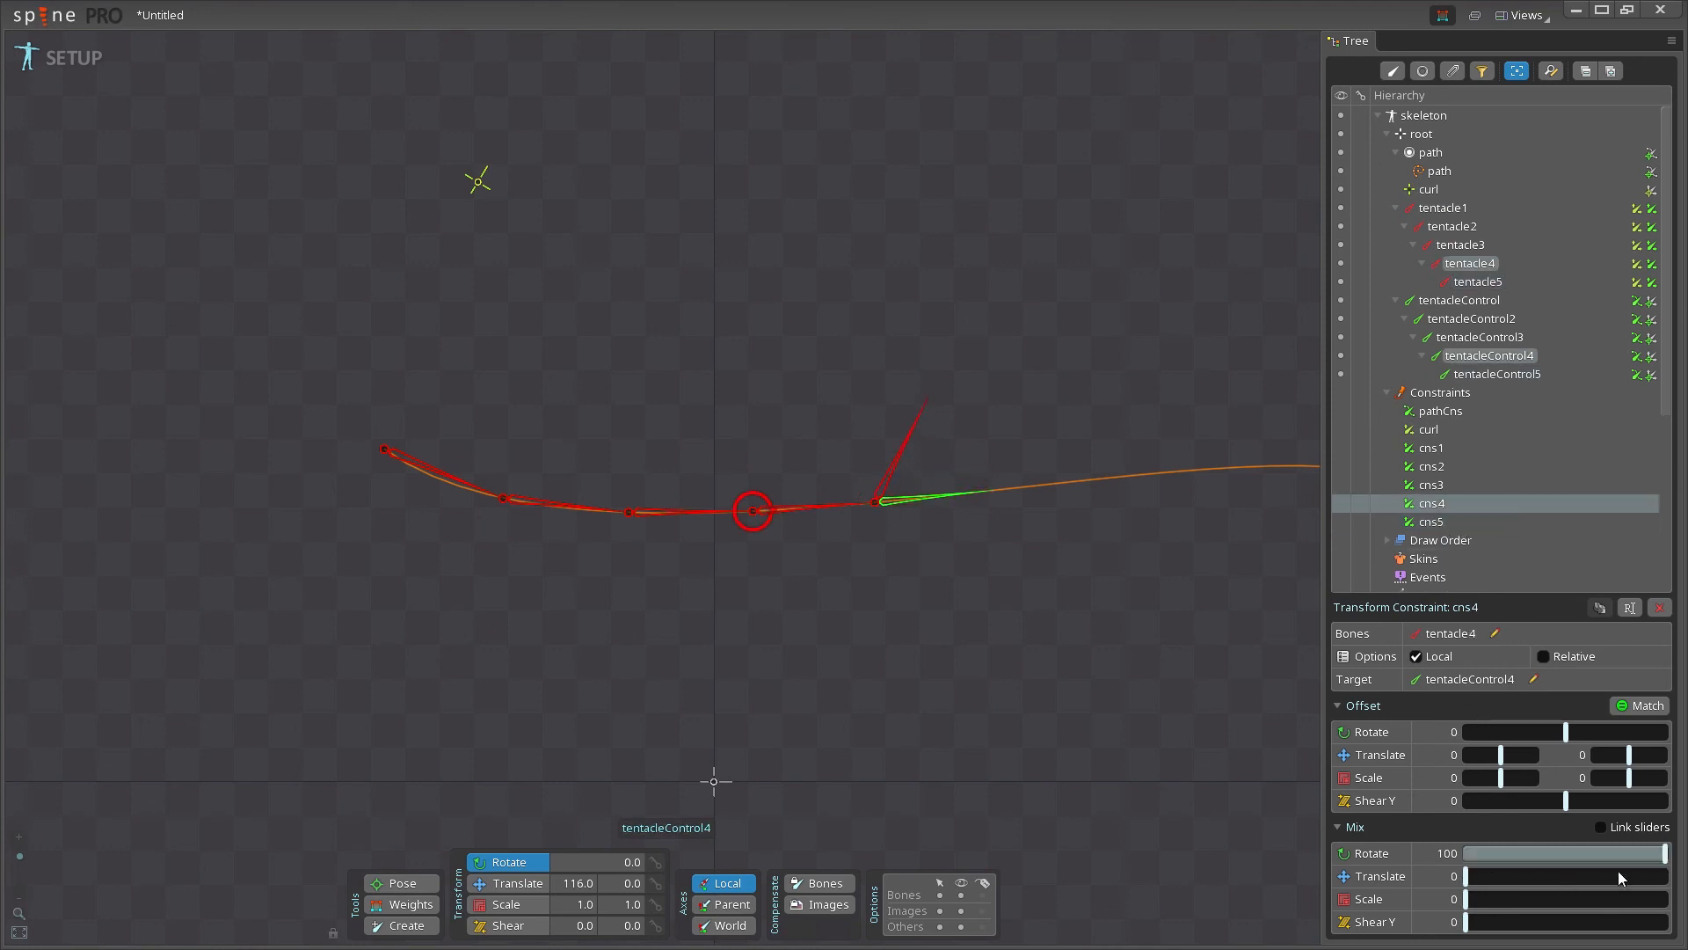
{"action": "left_click_drag", "start_coordinate": [1618, 871], "coordinate": [1468, 873]}
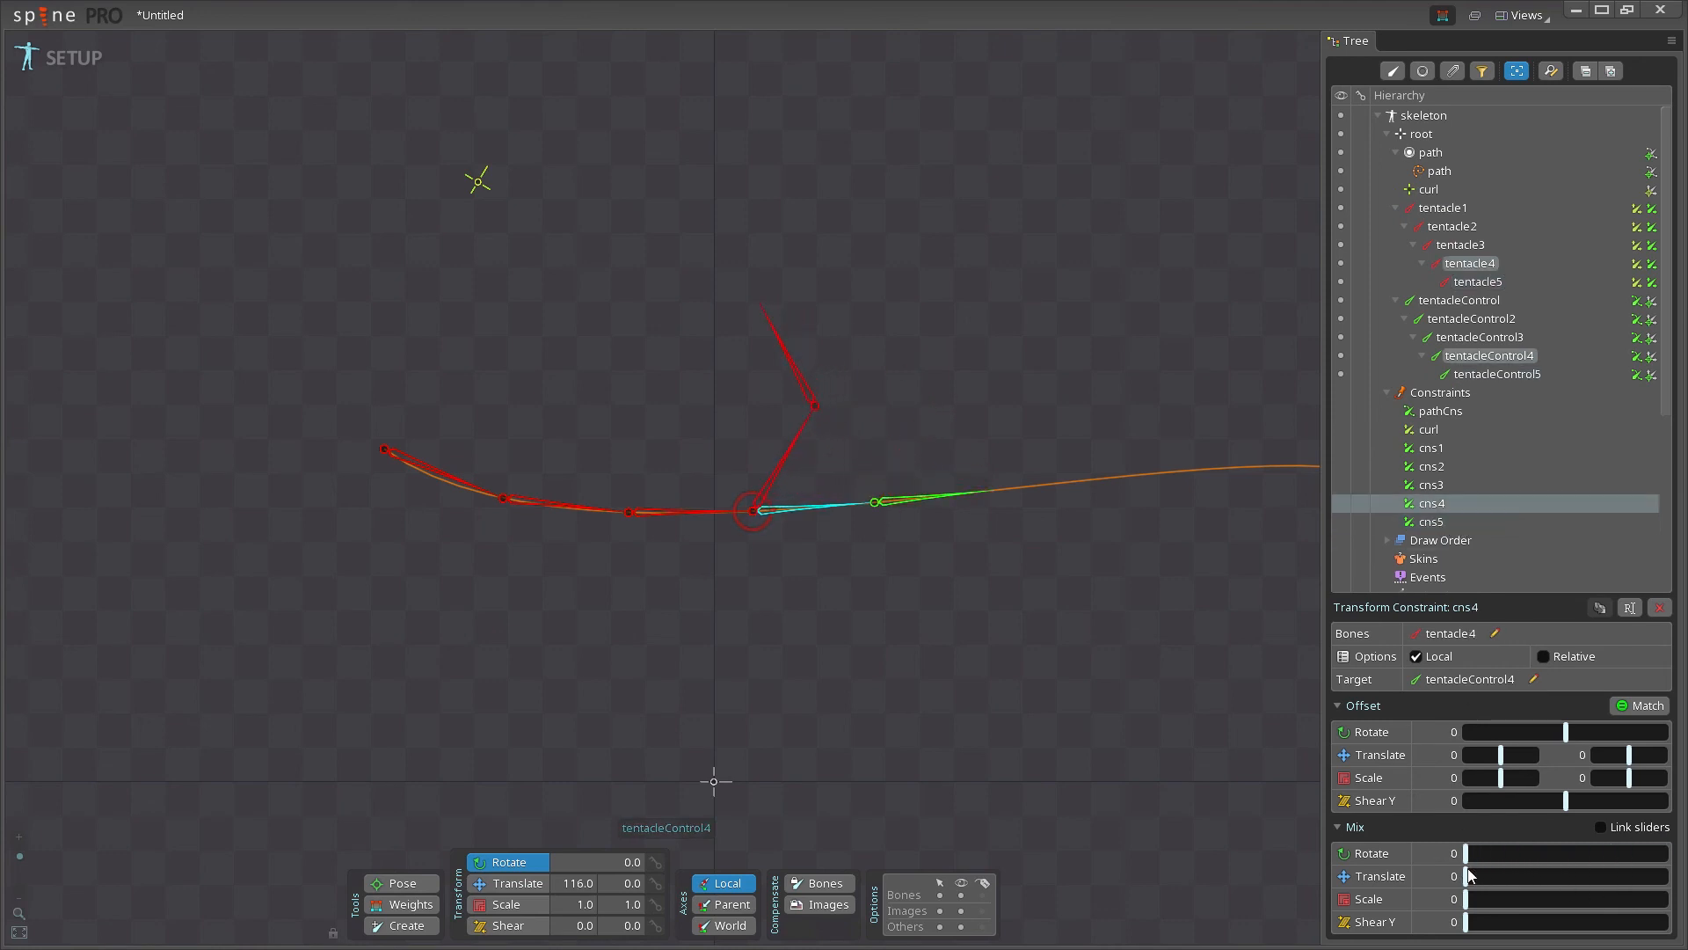
{"action": "left_click", "coordinate": [1432, 484]}
{"action": "left_click_drag", "start_coordinate": [1662, 853], "coordinate": [1467, 857]}
{"action": "left_click", "coordinate": [1435, 466]}
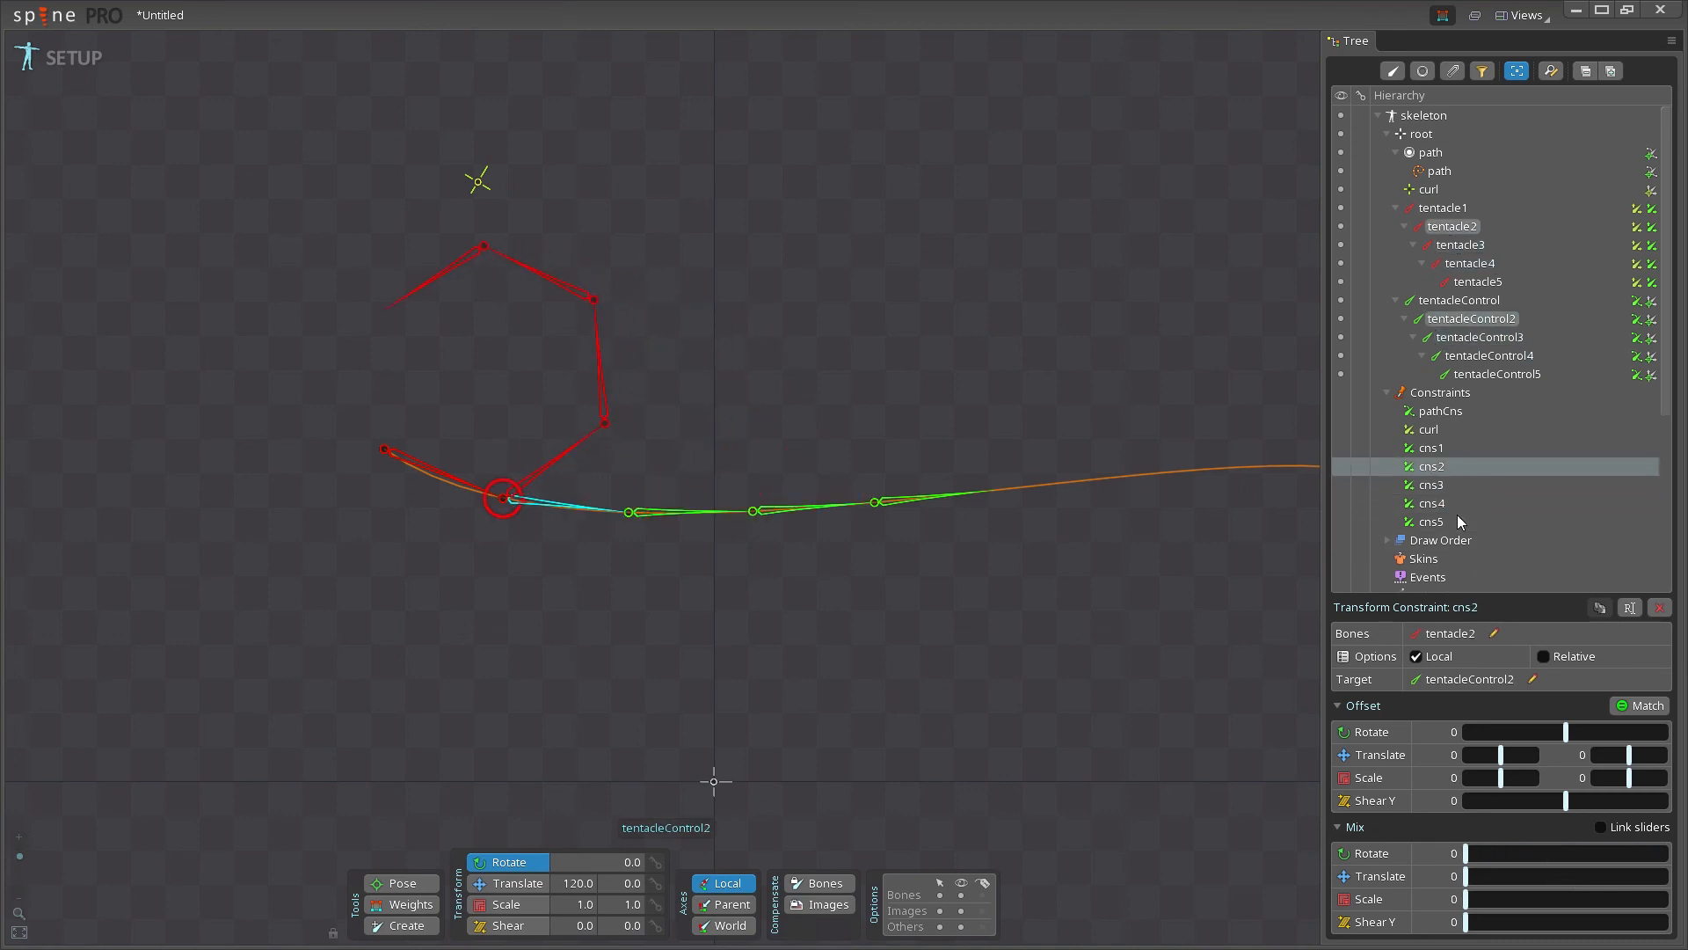
Test the rotate mix of cns1 on the first tentacle bone, returning it to 100
{"action": "left_click", "coordinate": [1434, 448]}
{"action": "left_click_drag", "start_coordinate": [1630, 855], "coordinate": [1666, 859]}
{"action": "left_click_drag", "start_coordinate": [1107, 558], "coordinate": [1008, 604]}
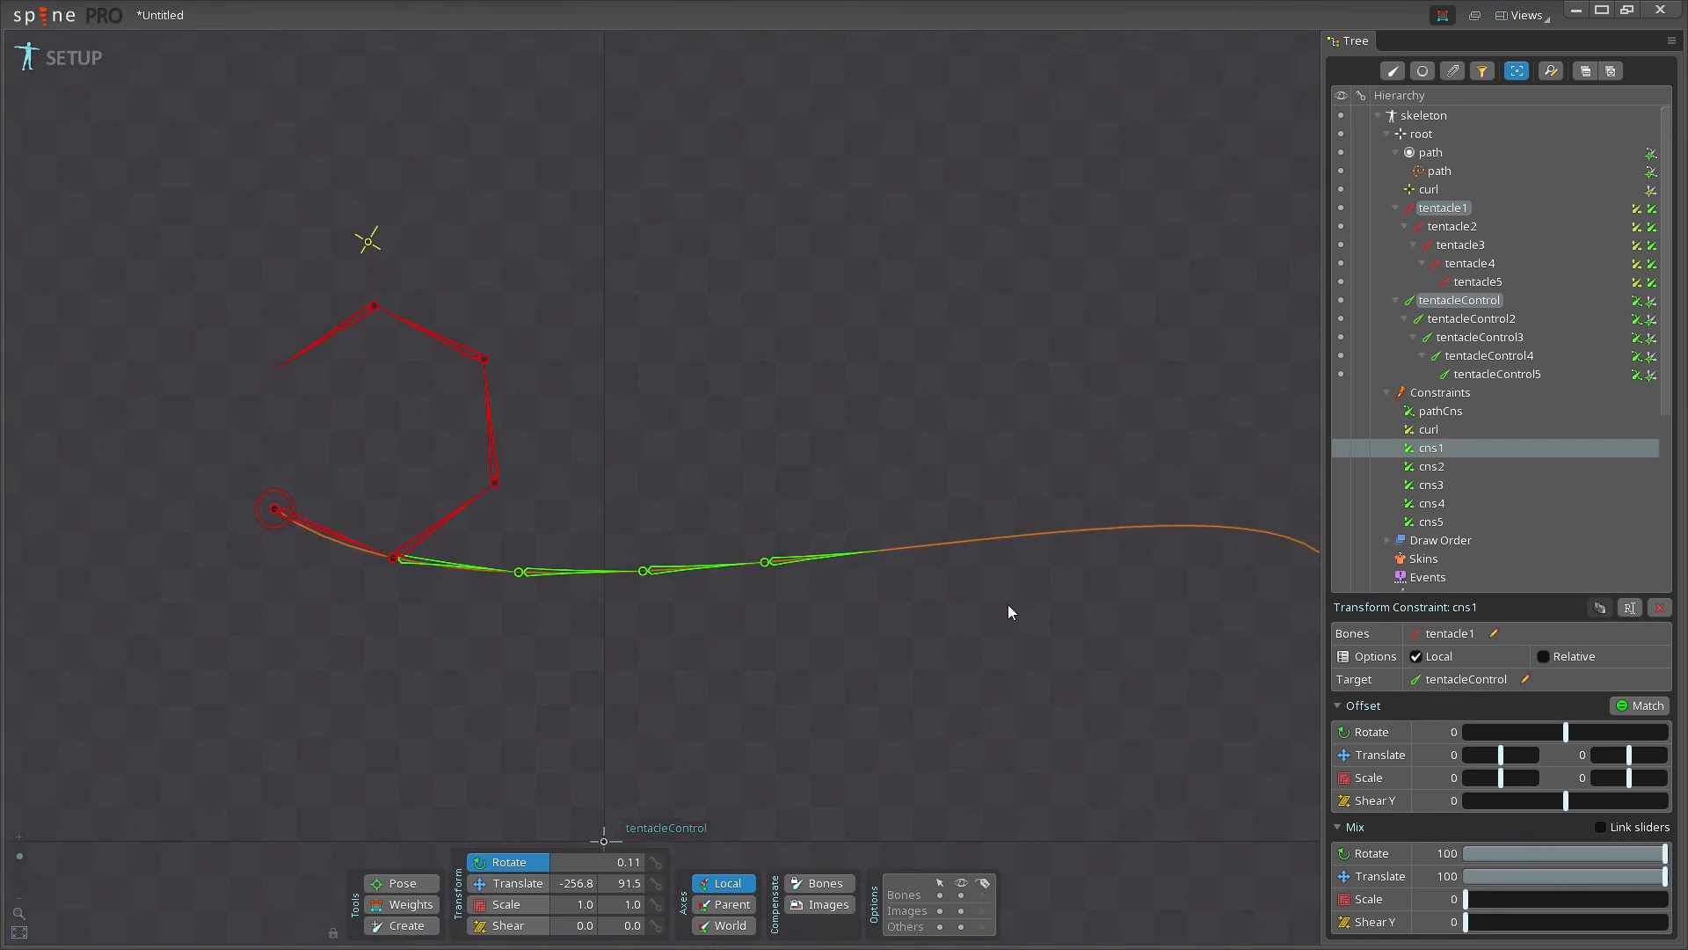
{"action": "left_click_drag", "start_coordinate": [862, 394], "coordinate": [735, 353]}
{"action": "left_click_drag", "start_coordinate": [904, 429], "coordinate": [1044, 457]}
{"action": "left_click_drag", "start_coordinate": [730, 418], "coordinate": [713, 442]}
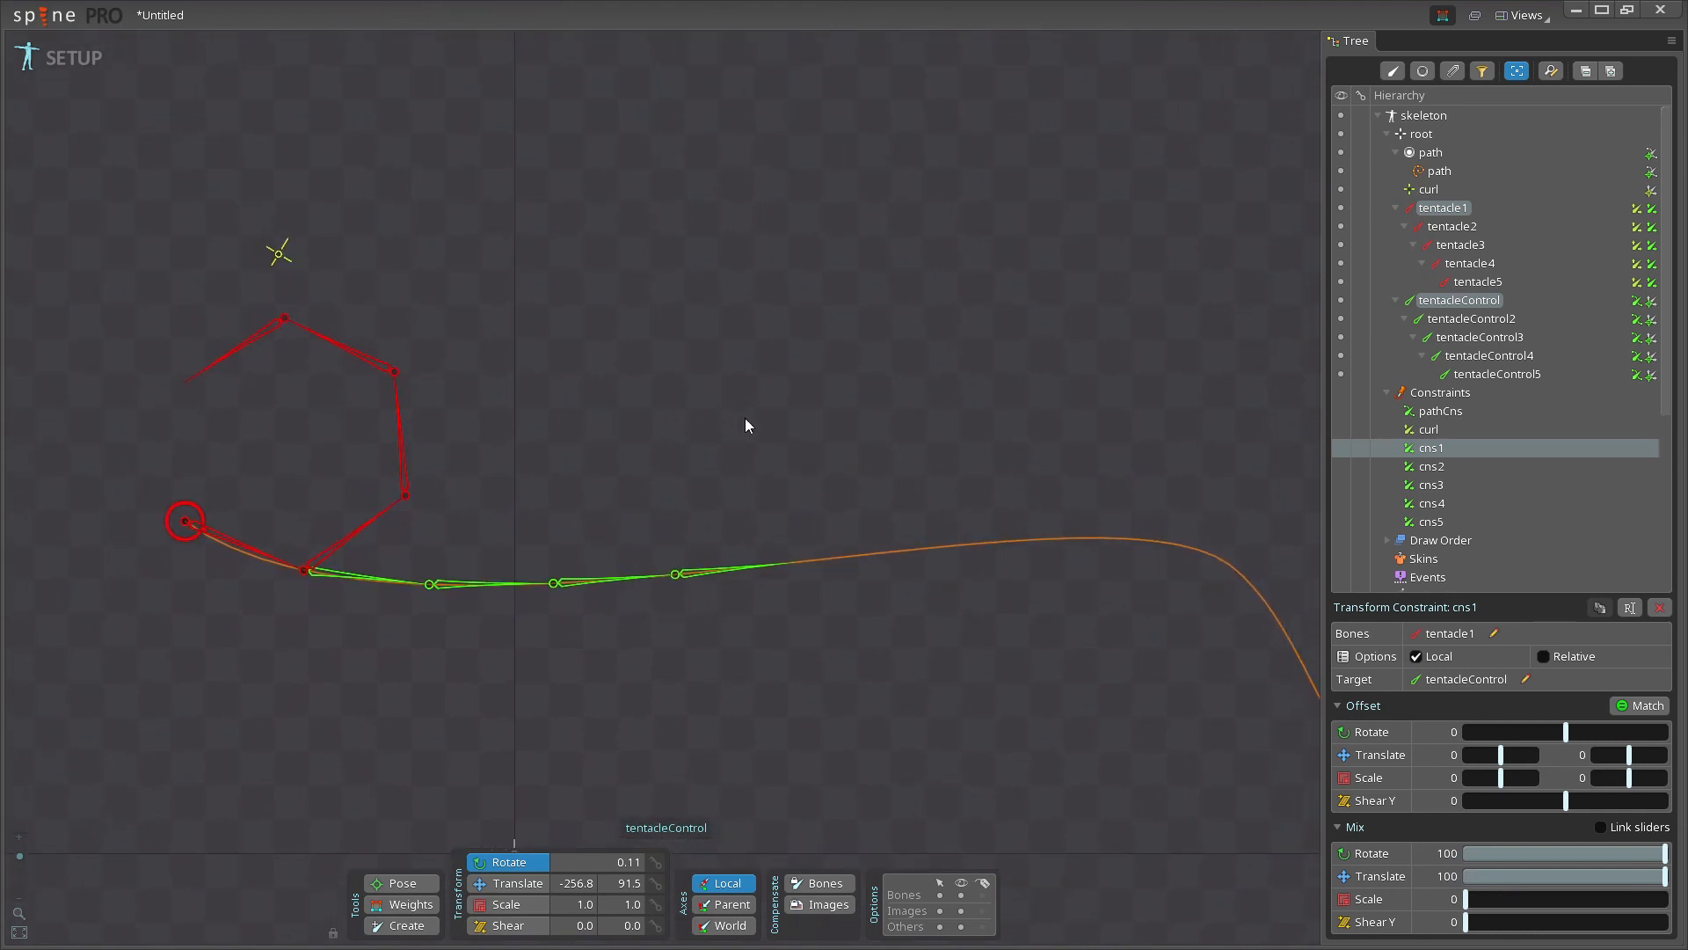